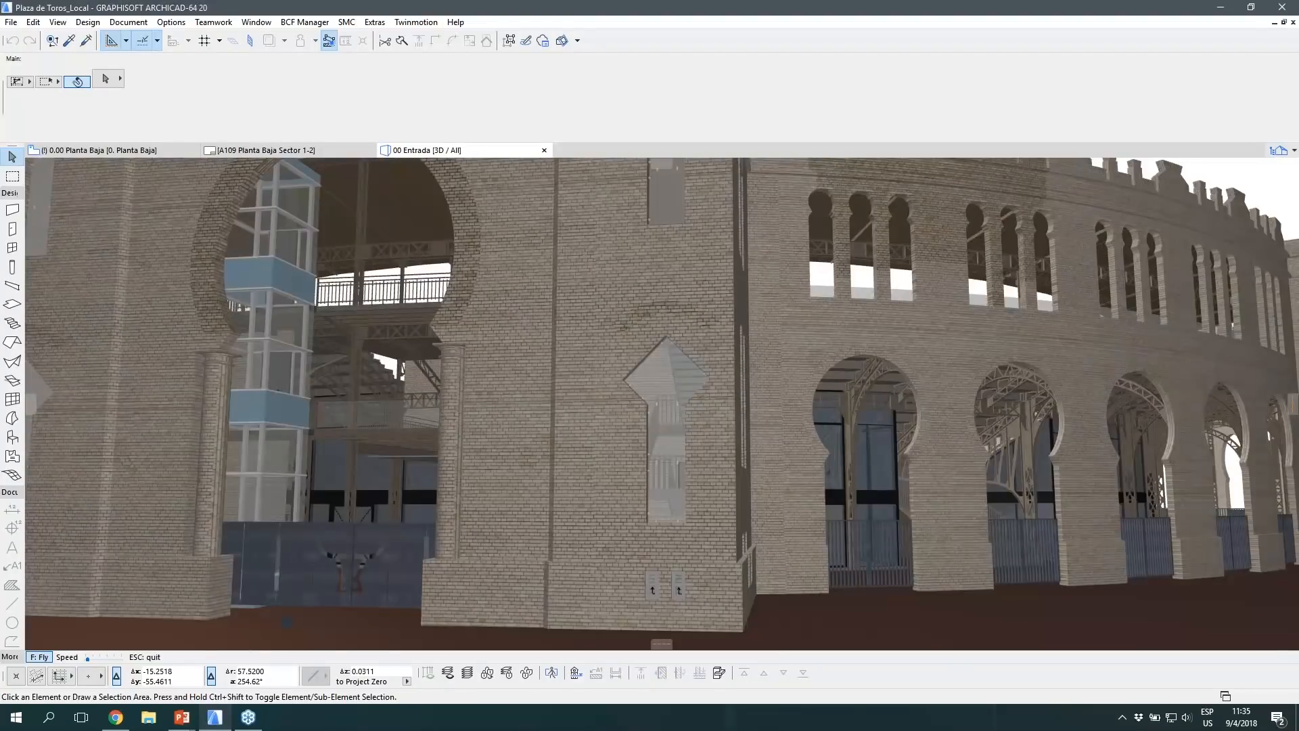
Step: Fly through the 3D model from the brick entrance facade into the arcaded gallery and look up at its arched metal trusses
key("Left")
key("Left")
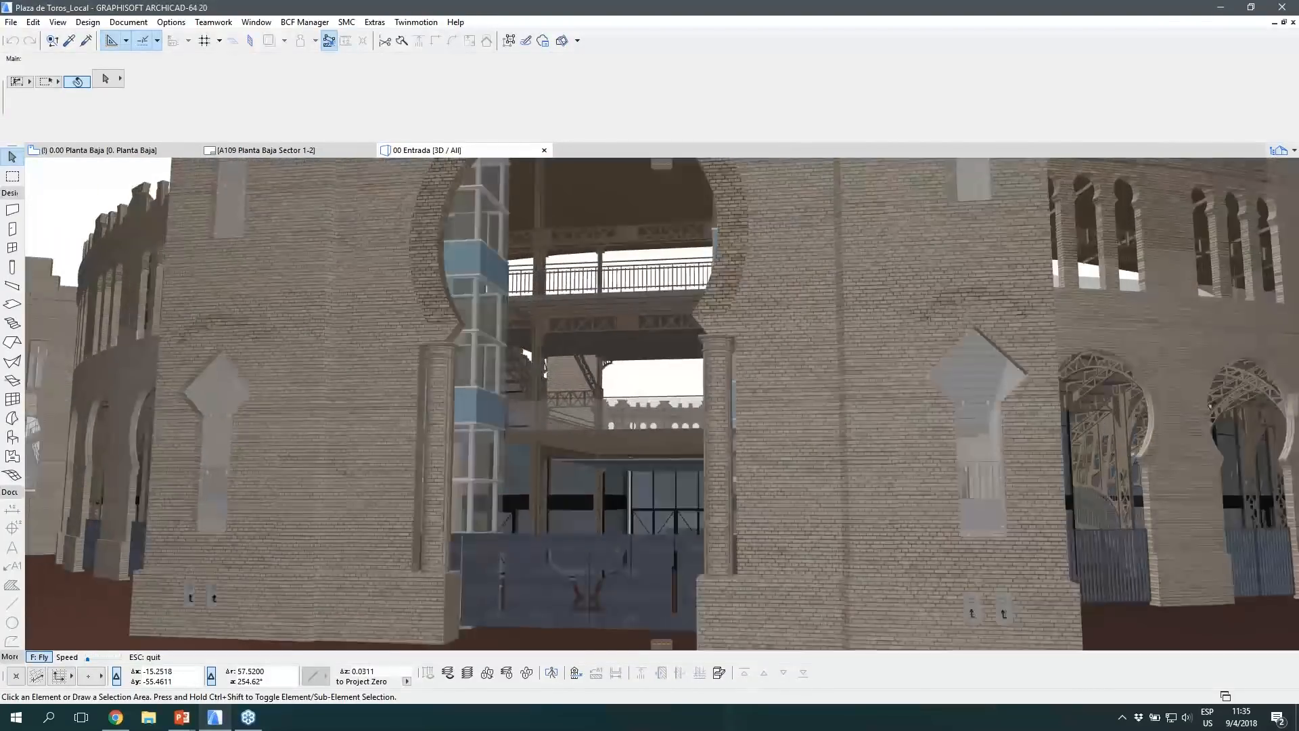
key("Up")
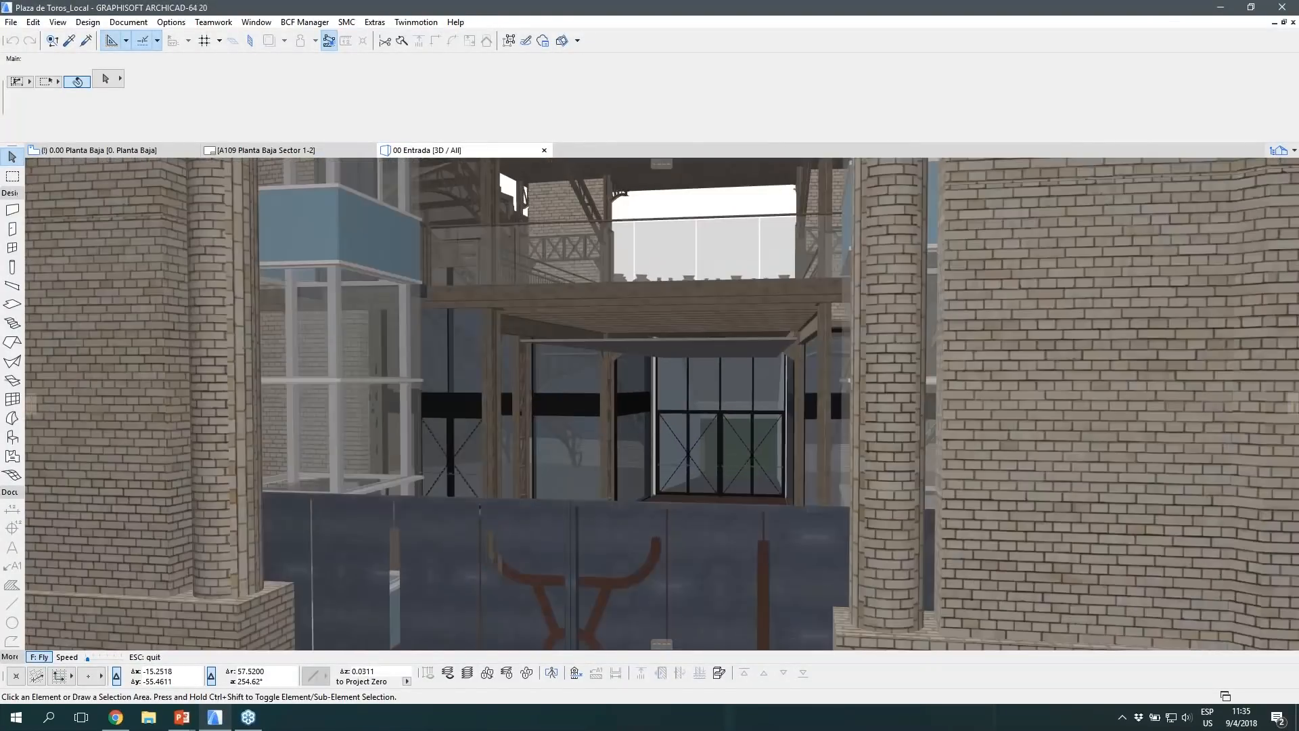
key("Up")
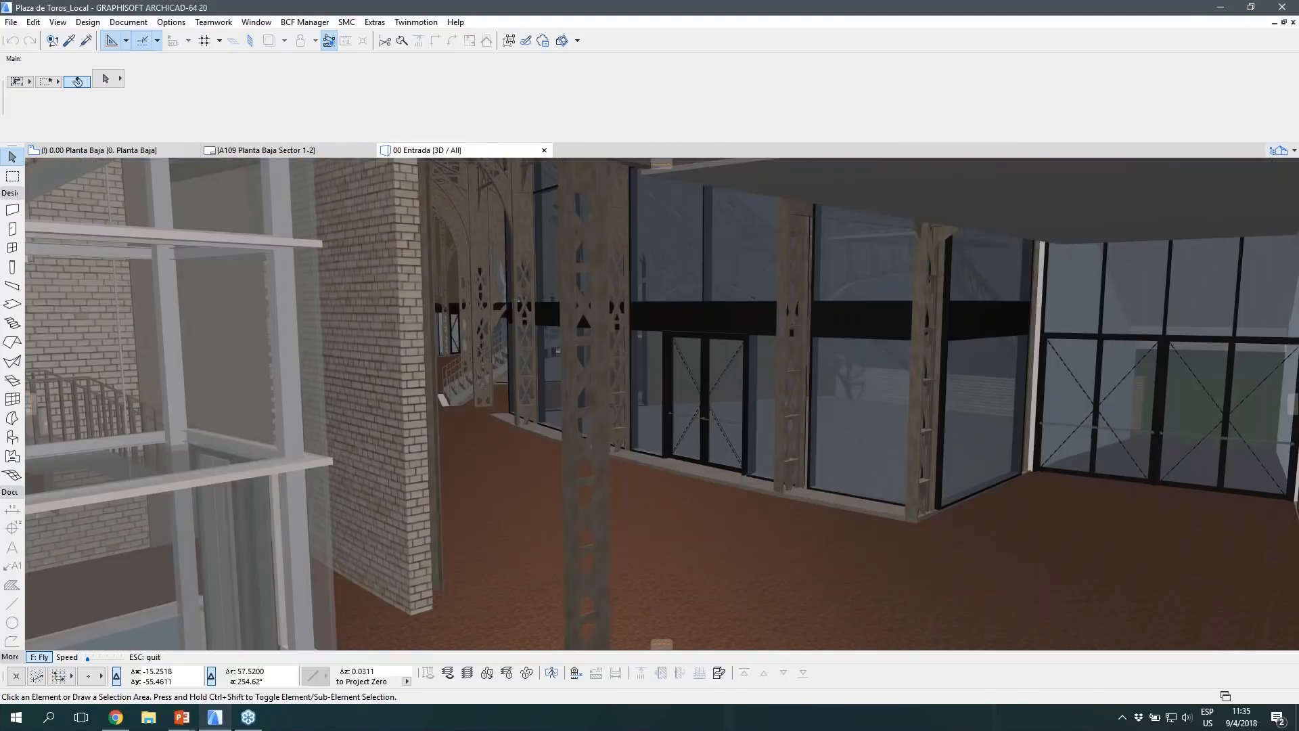
key("Up")
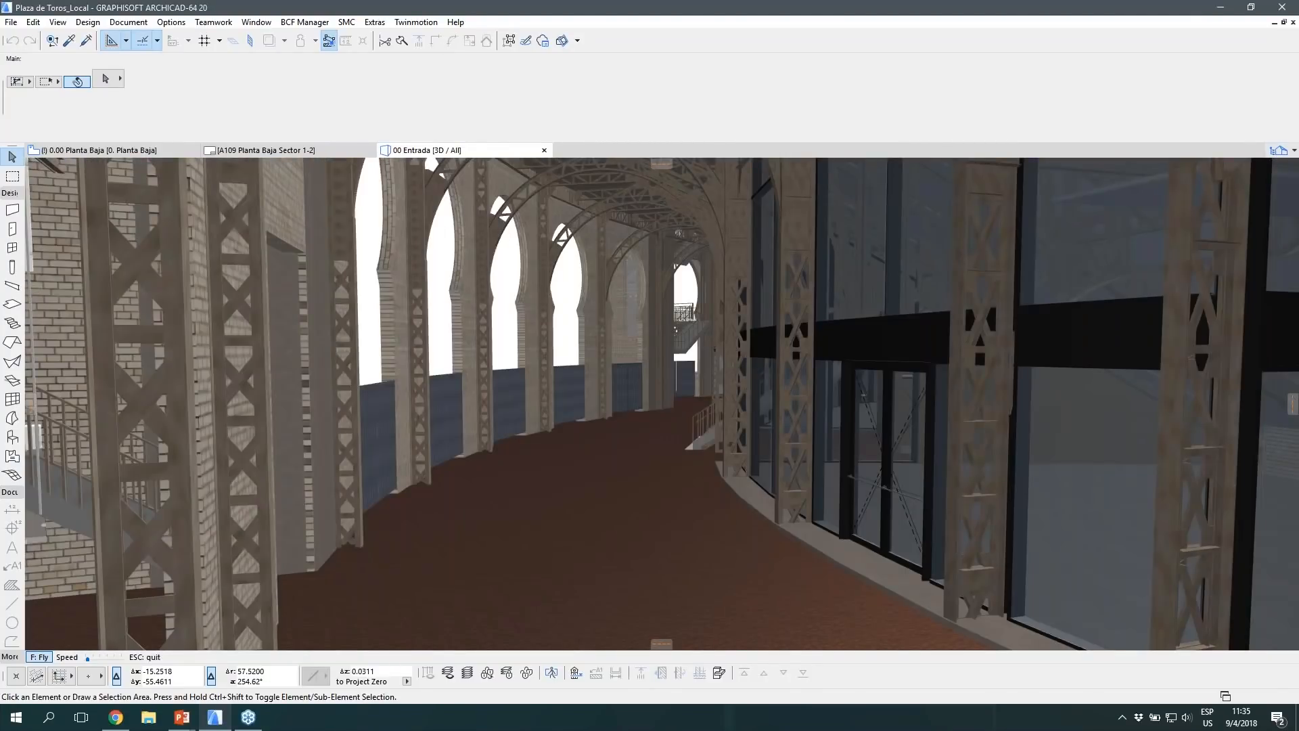
key("Up")
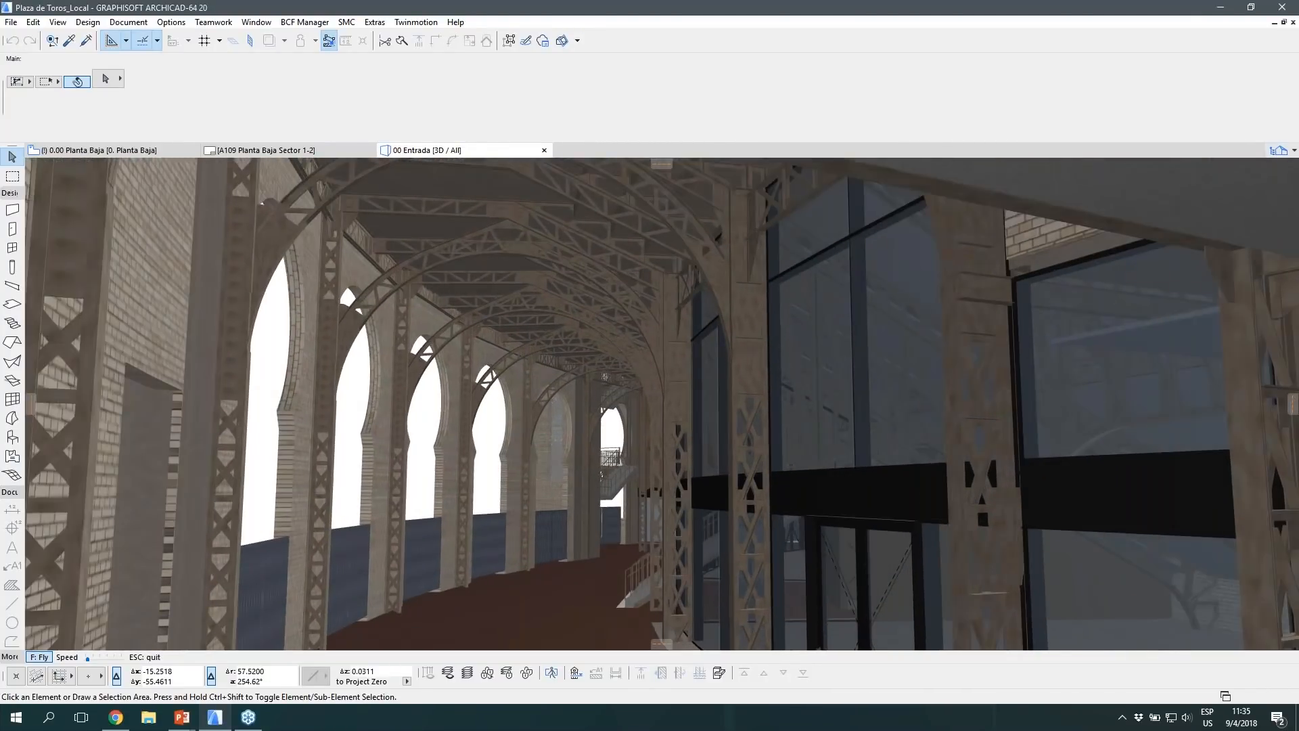
key("Escape")
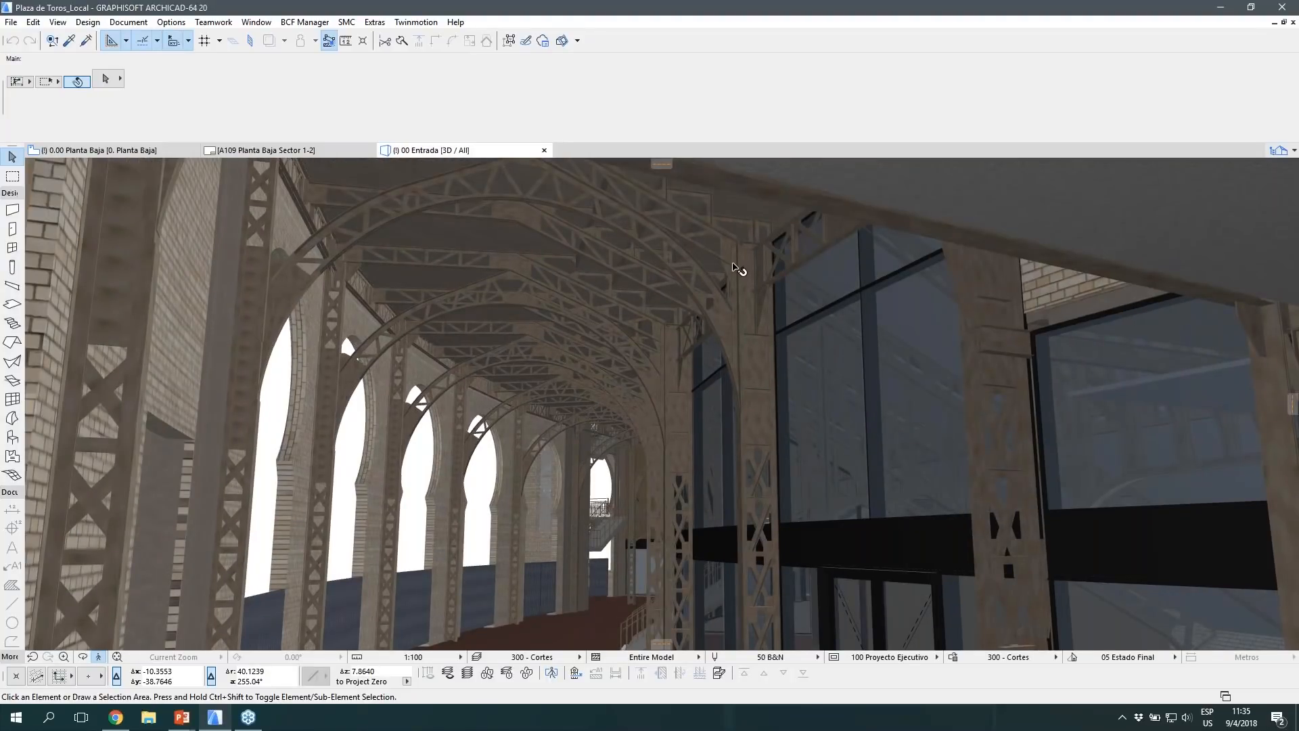
Step: Inspect the gallery's arched metal portico and the adjacent brick wall by selecting each, and clear the selection
left_click(737, 268)
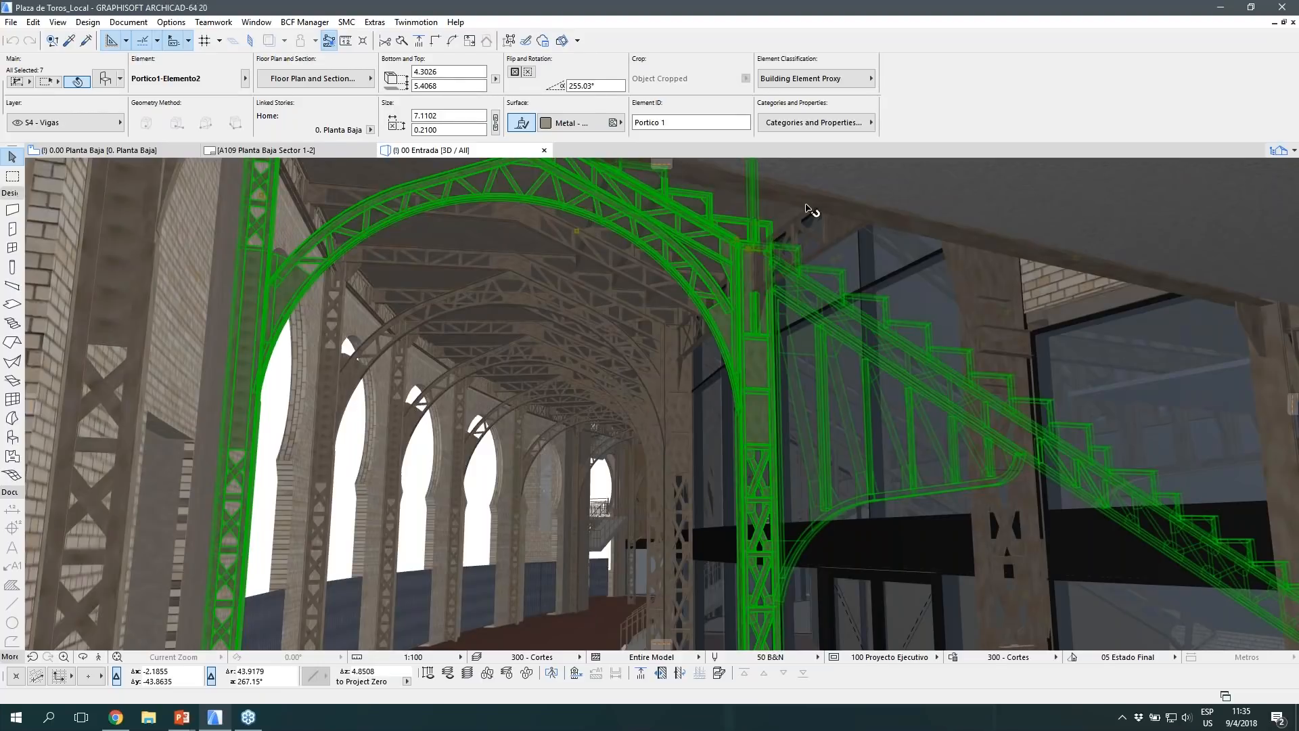
left_click(177, 306)
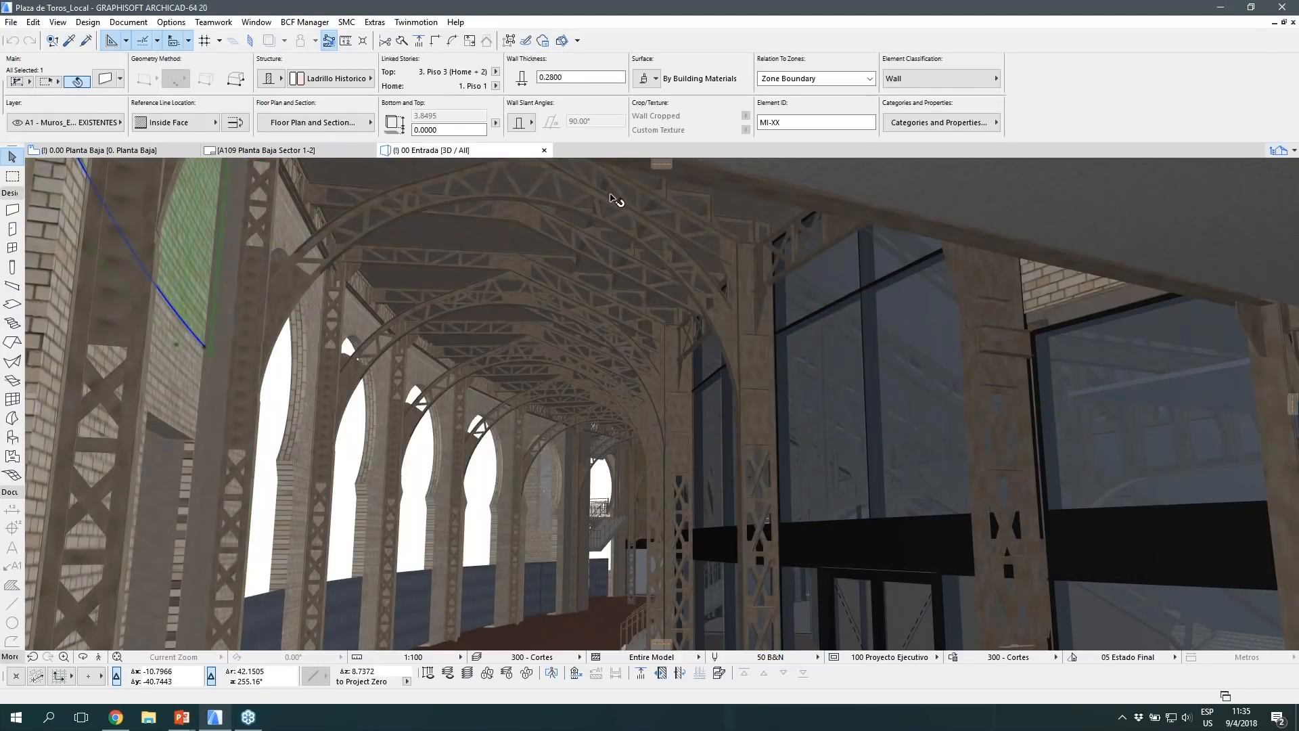
left_click(614, 198)
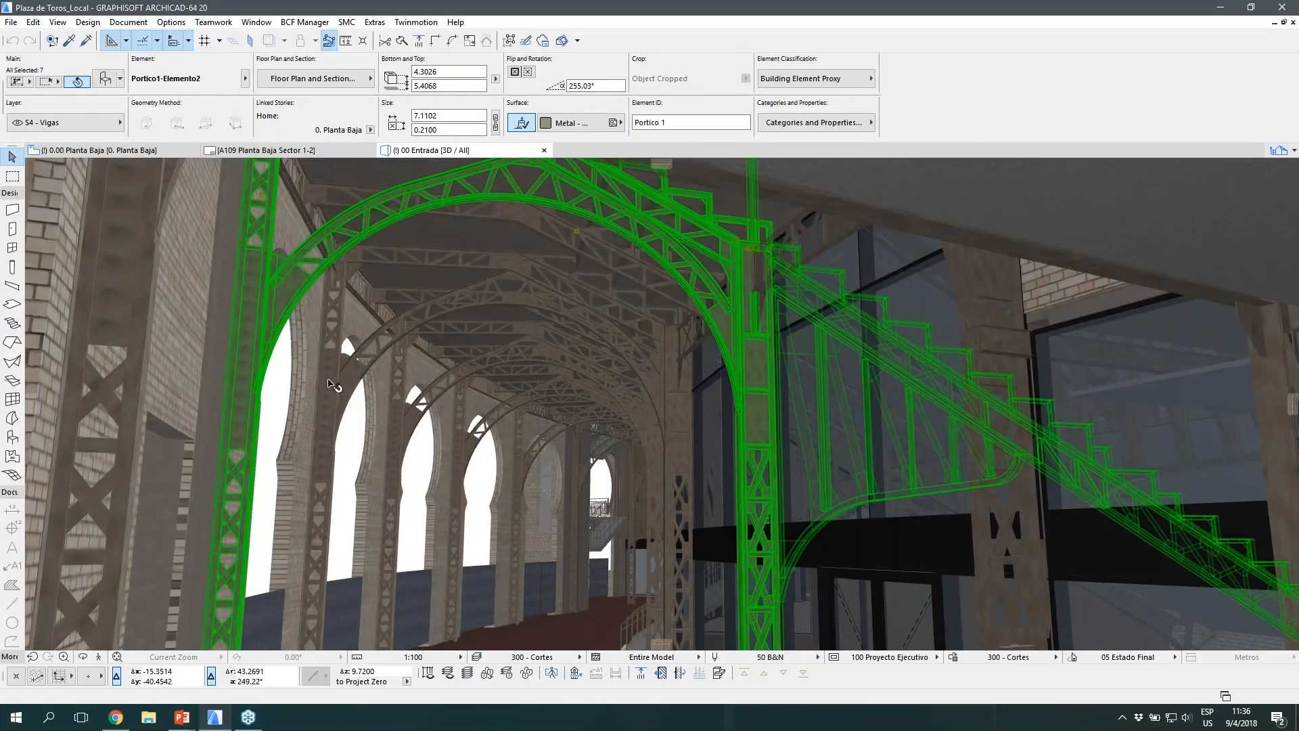
key("Escape")
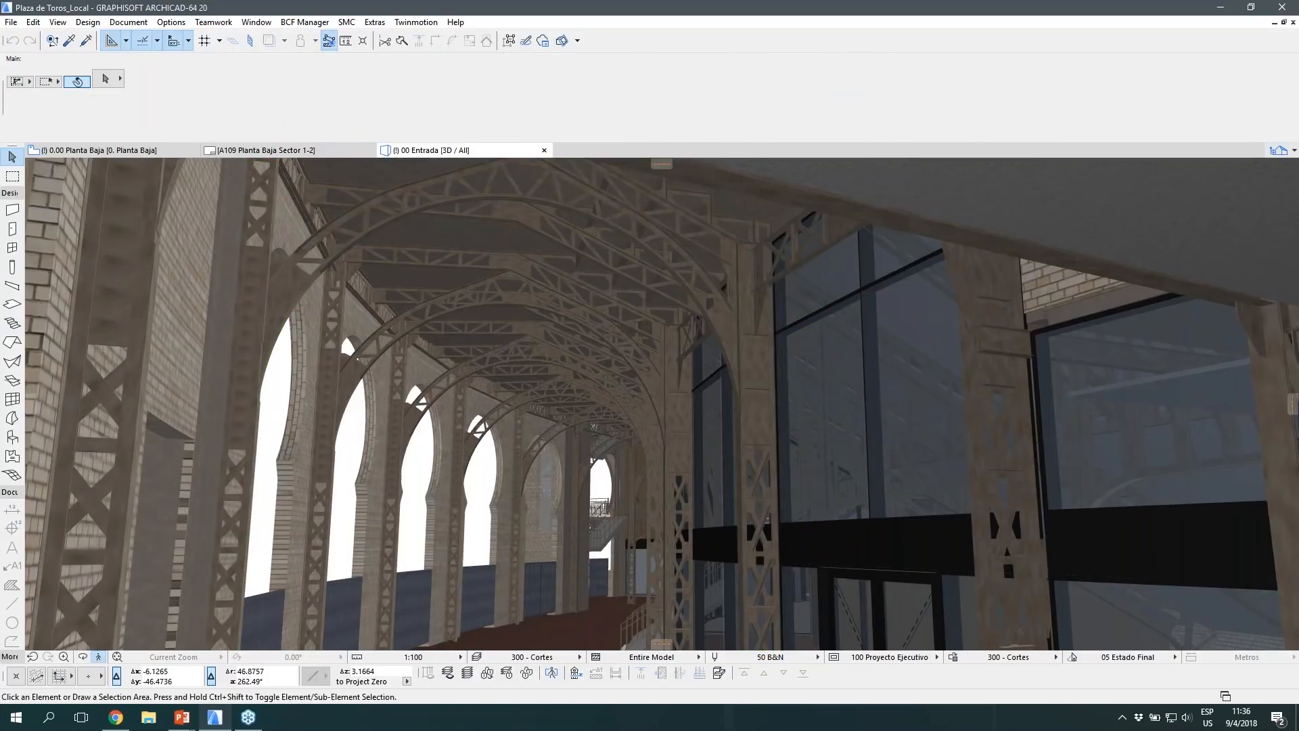
Step: Select the glazed shopfront's curtain wall beside the gallery, first with its group and then alone, with groups suspended
left_click(98, 656)
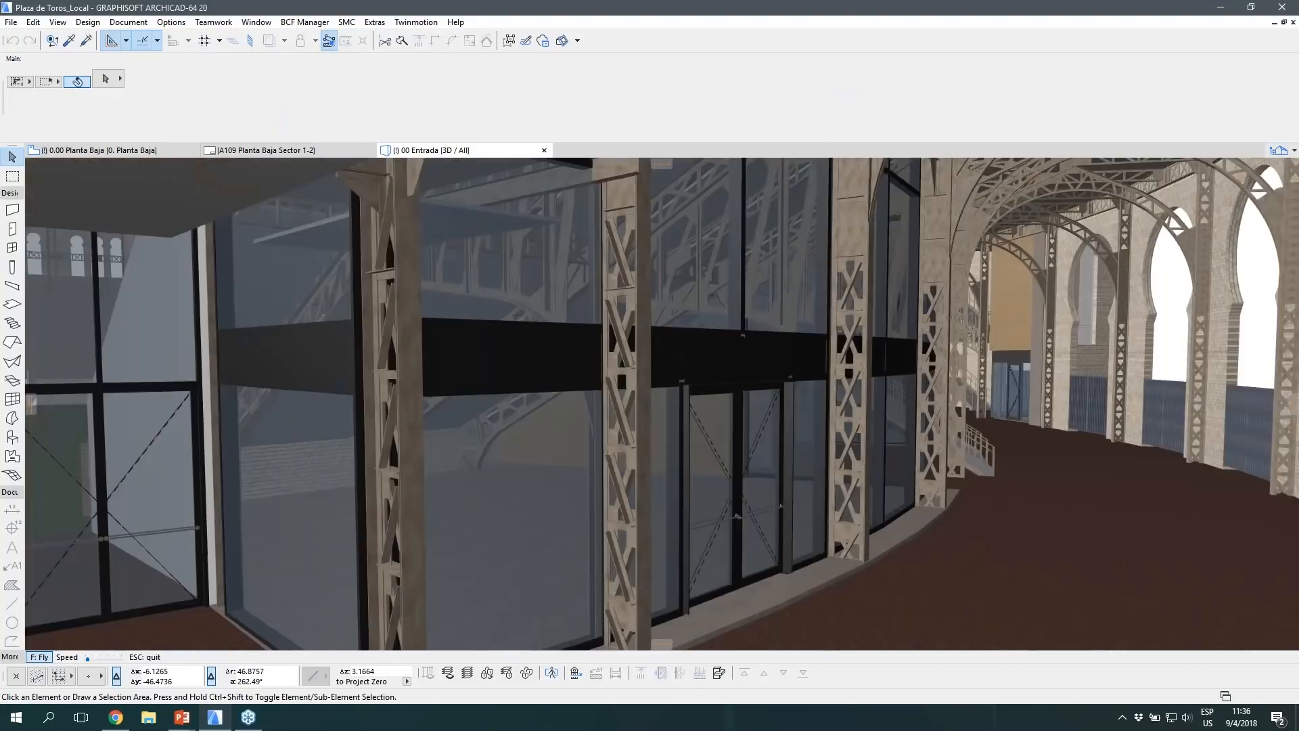
key("Up")
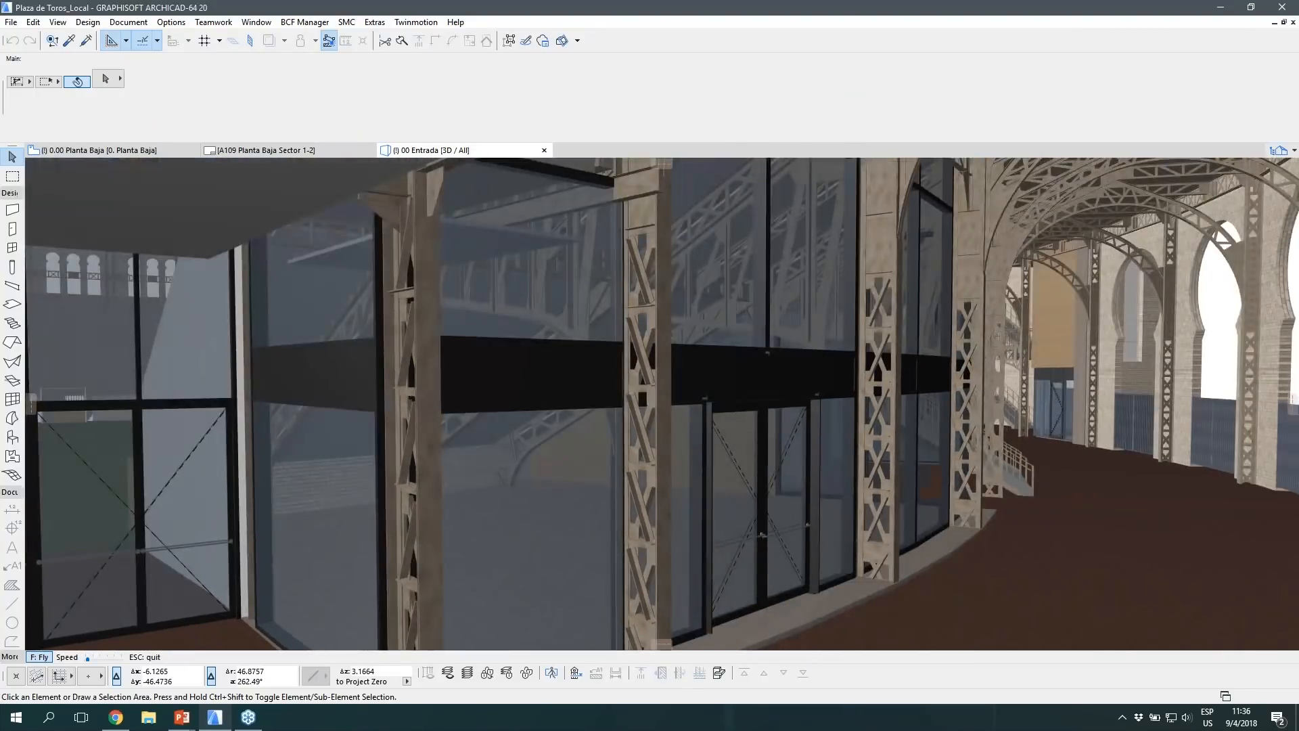
key("Down")
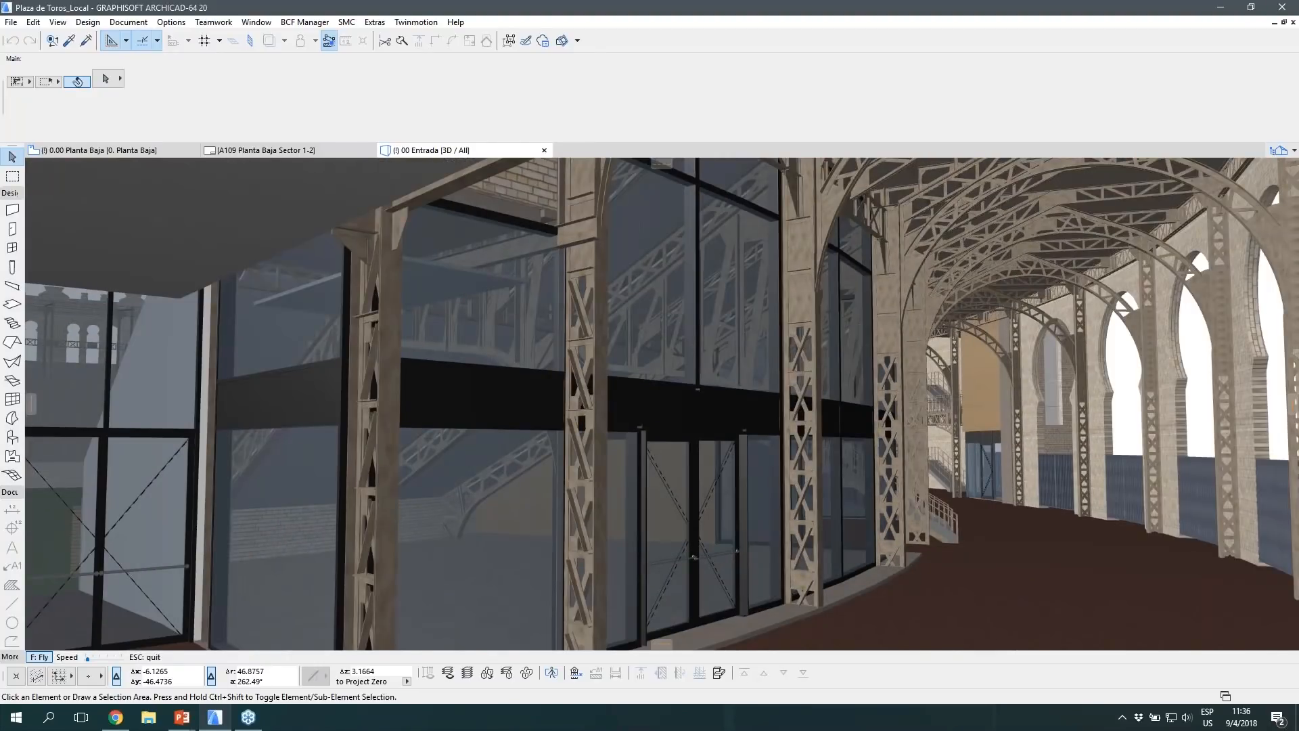
key("Escape")
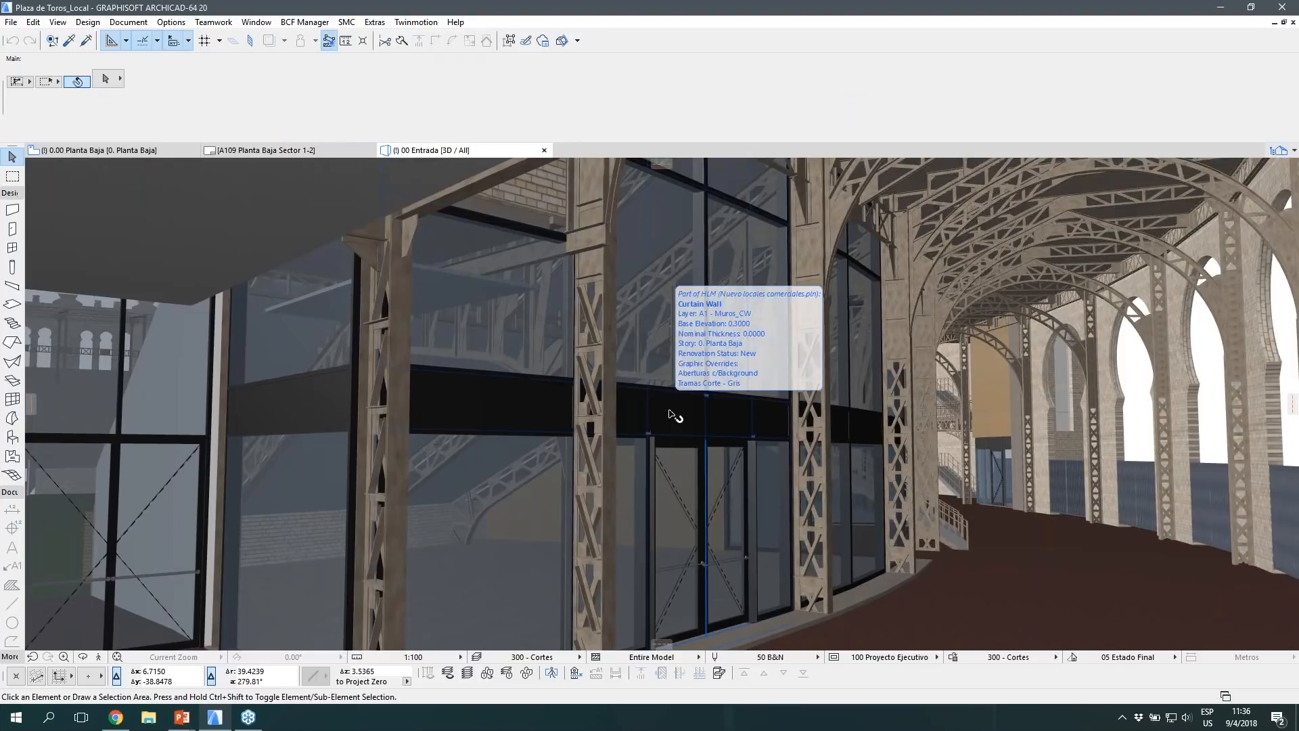
left_click(654, 488)
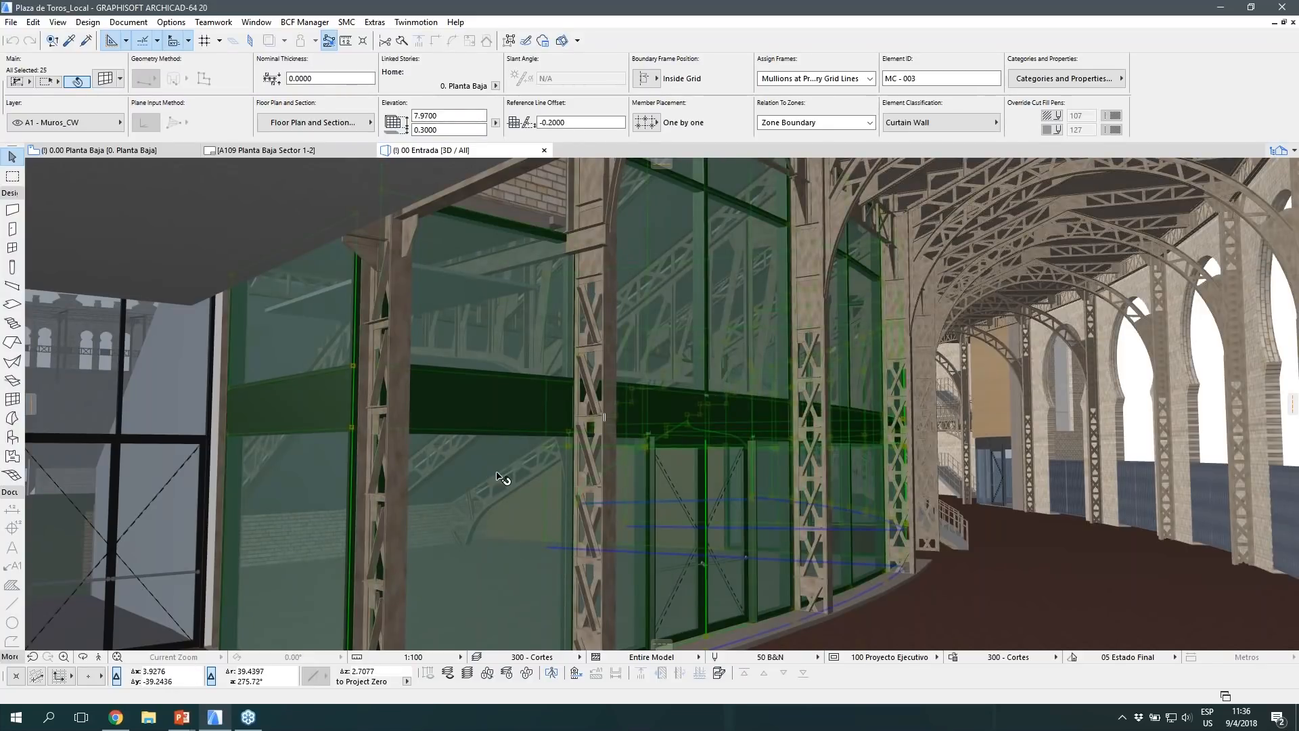
key("Escape")
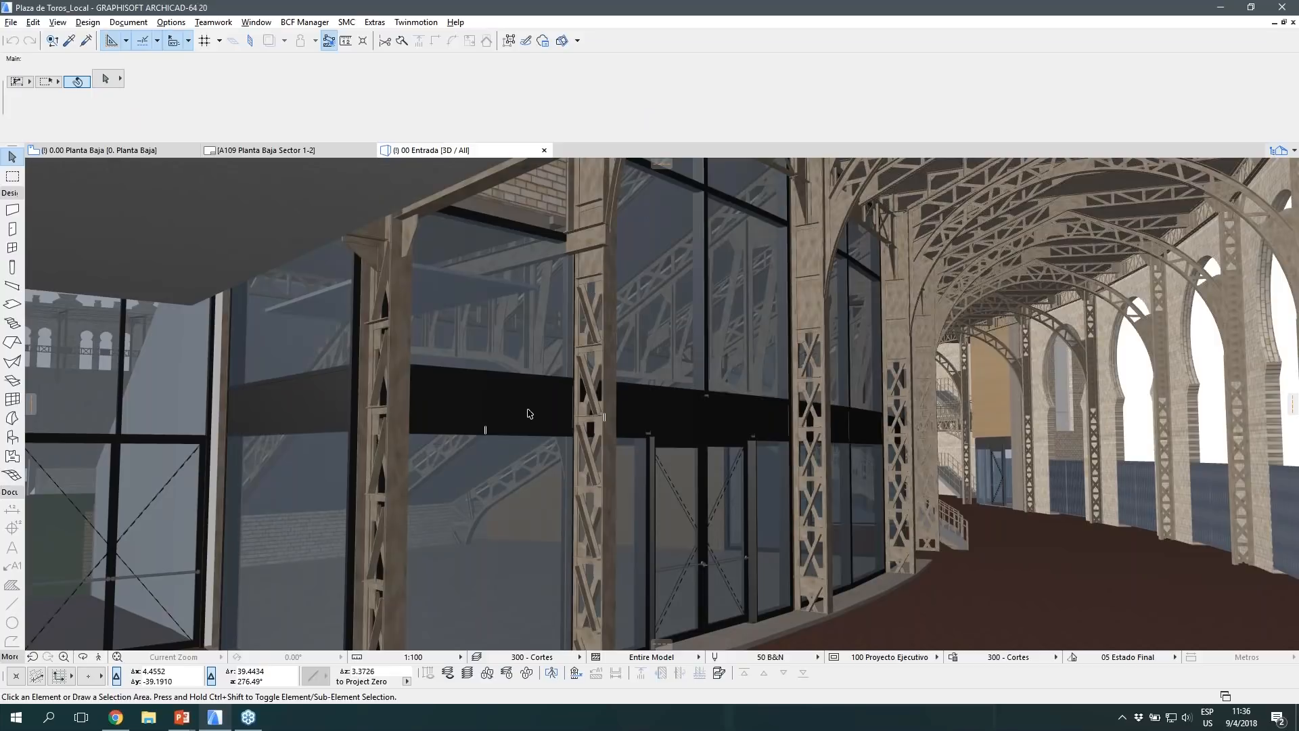
left_click(556, 440)
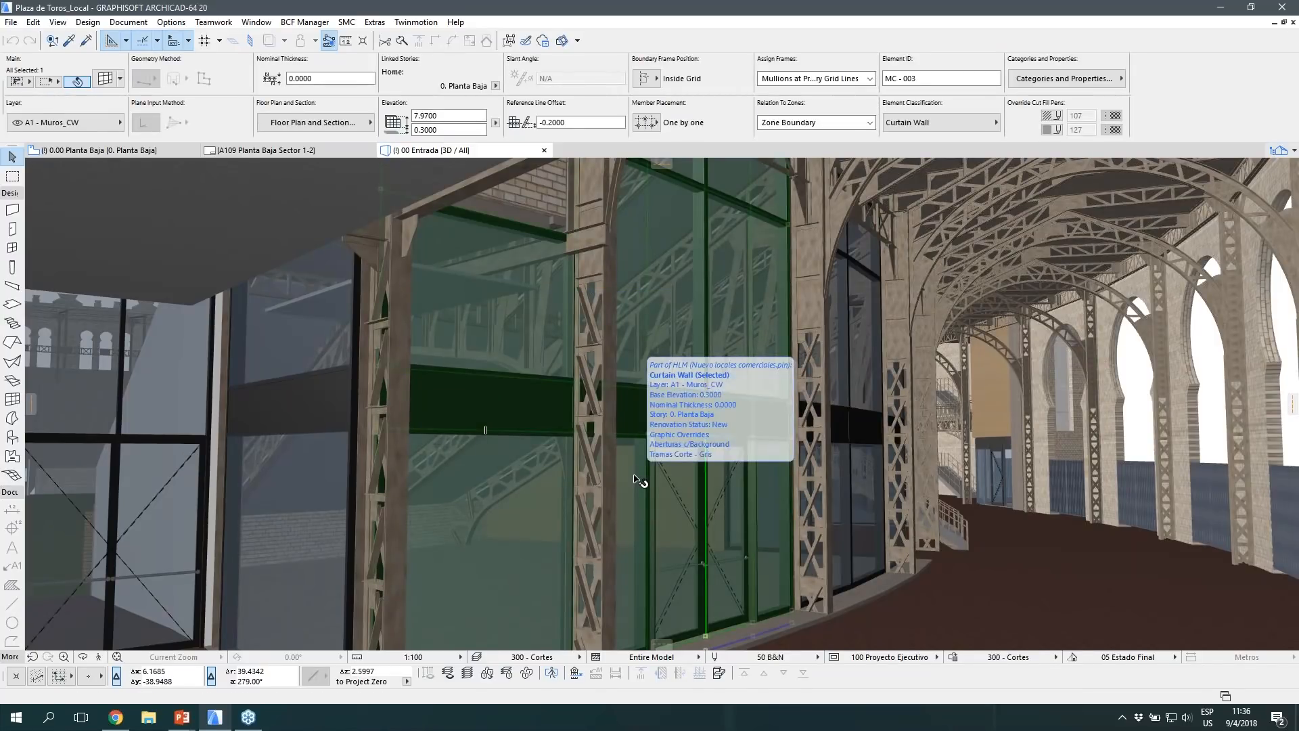
key("alt+g")
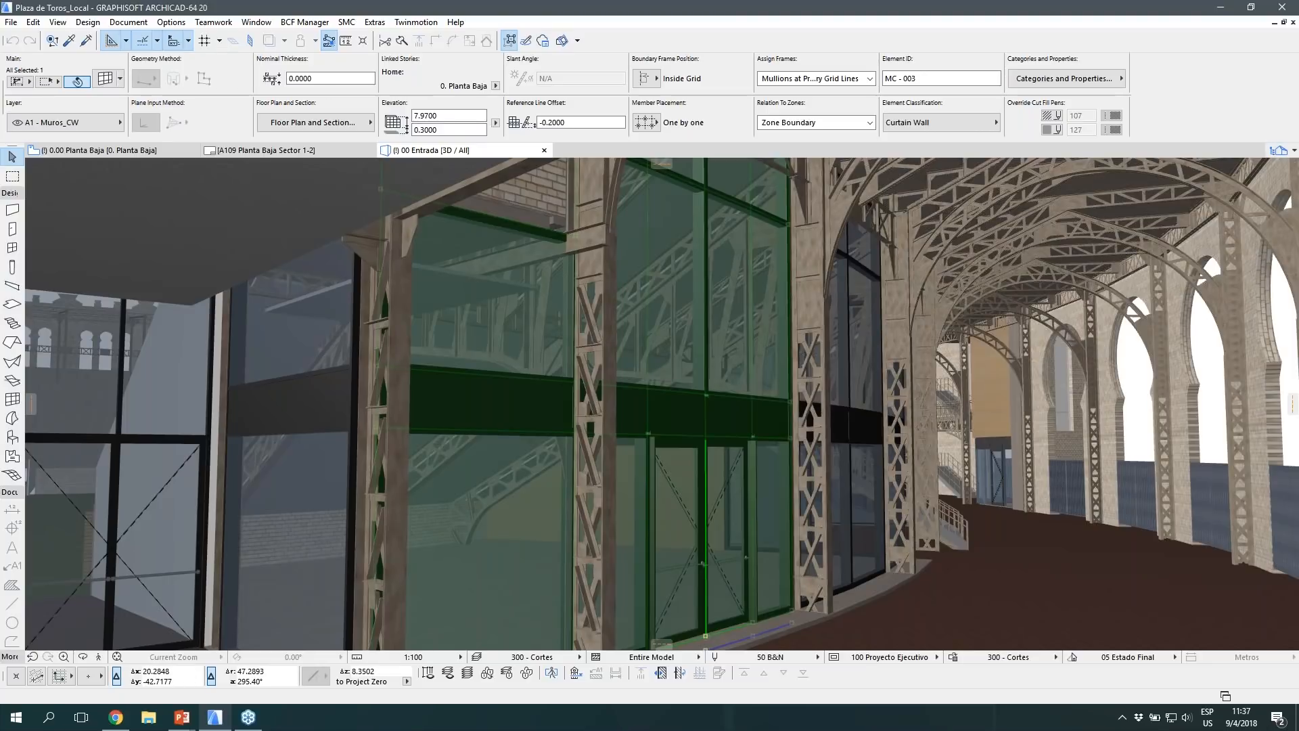
Step: Open the saved 3D view 01 Hall Principal, followed by 02 Local Comercial, from the Presentacion Proyecto folder
left_click(1294, 151)
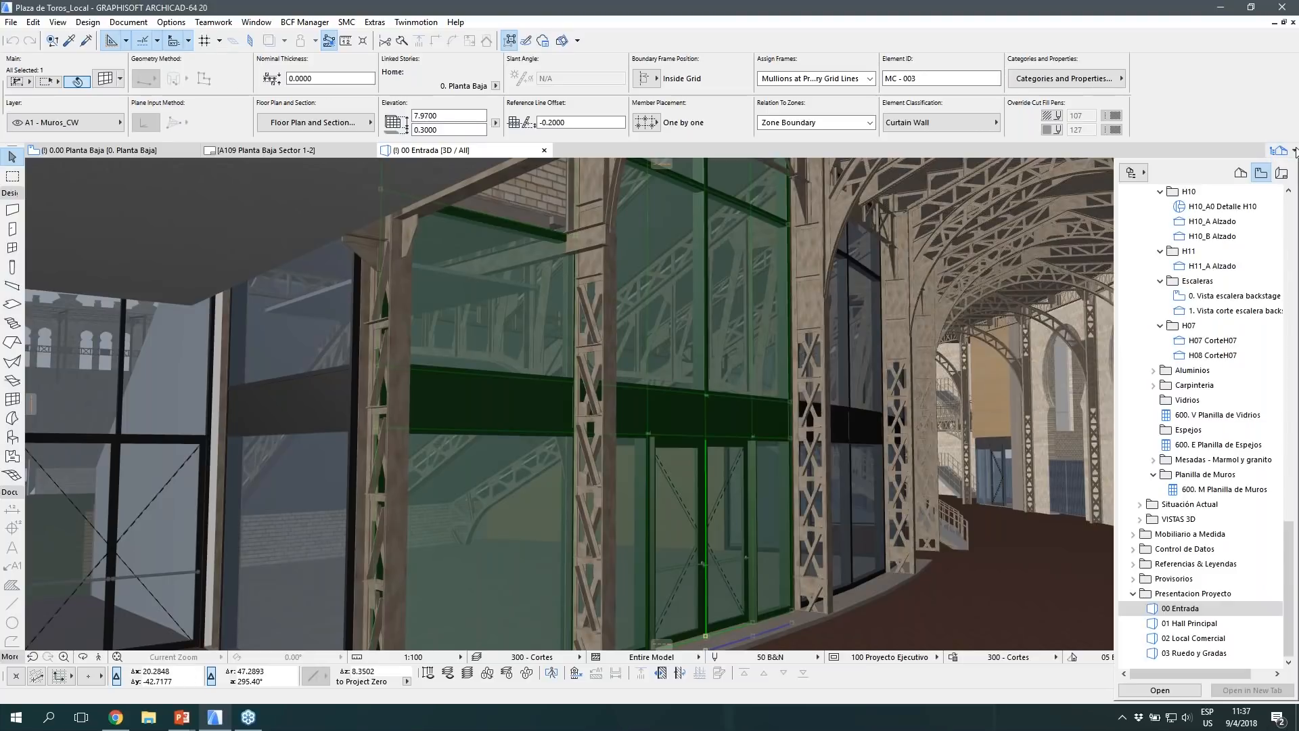
double_click(1207, 625)
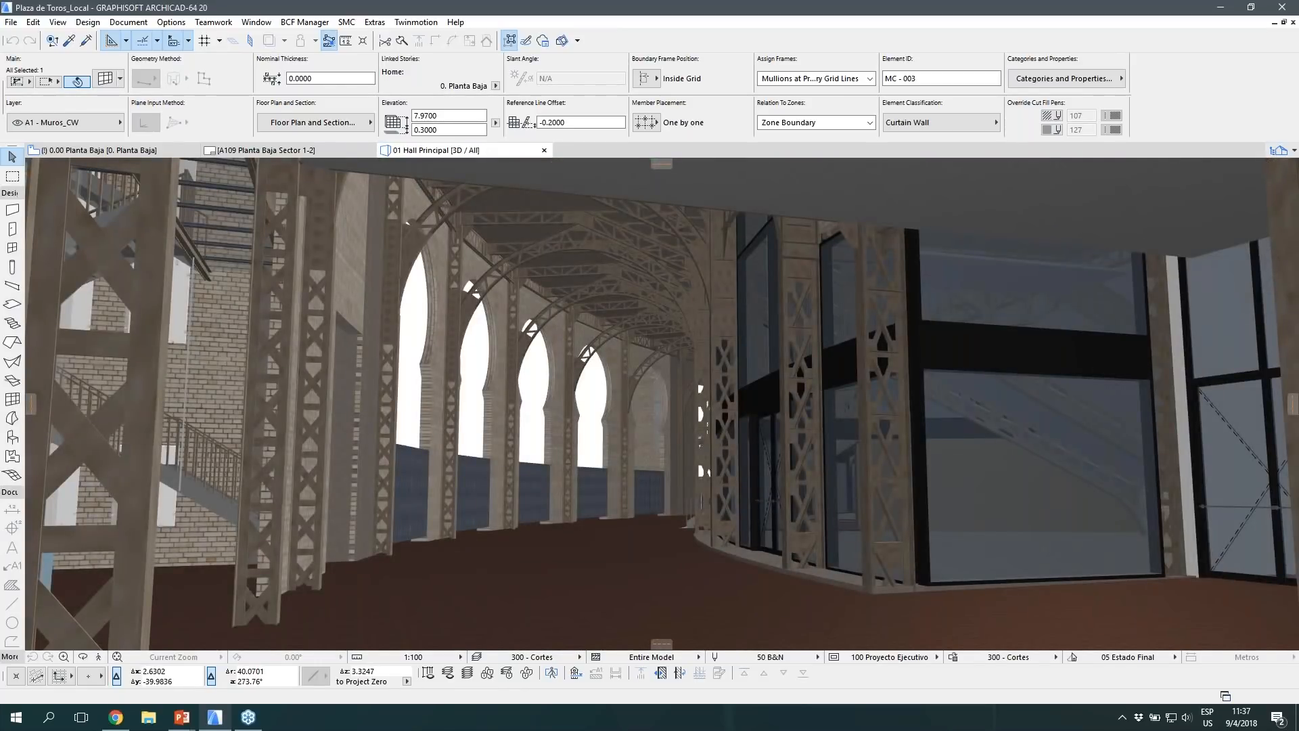
left_click(1291, 150)
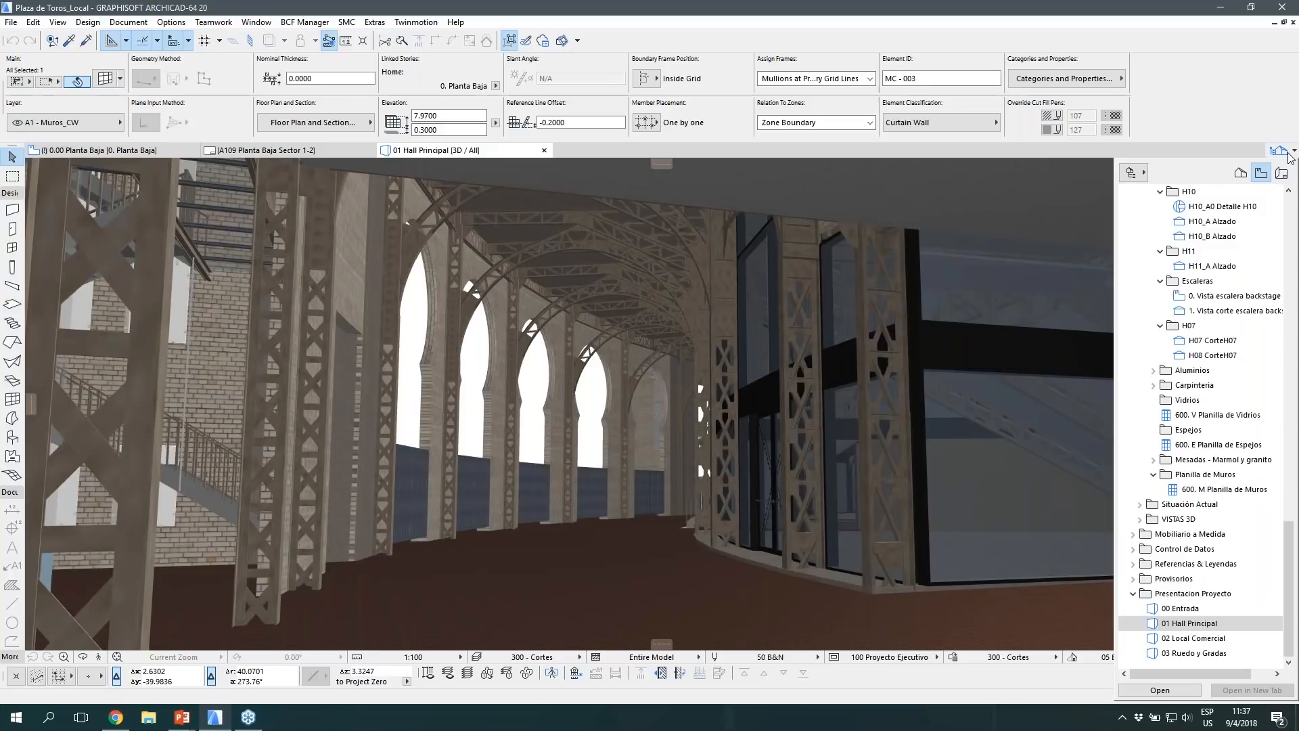
double_click(1199, 638)
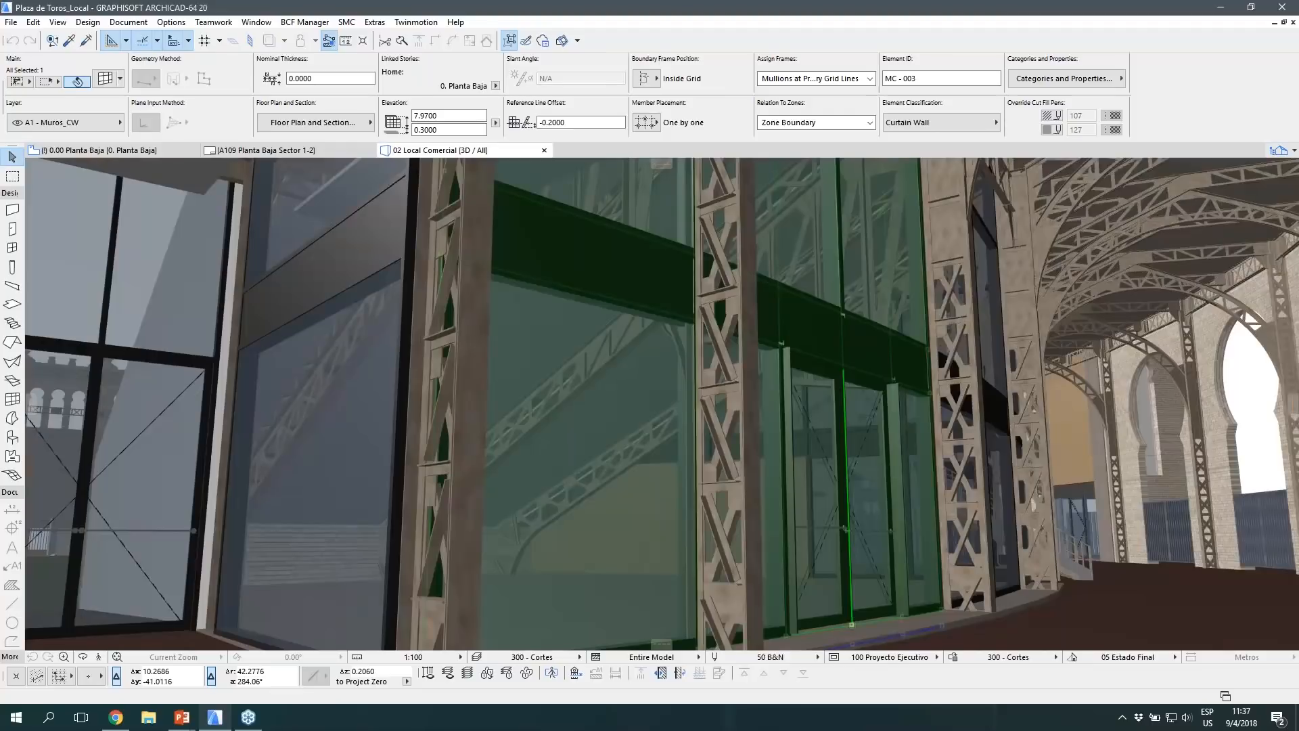
Step: Clear the curtain wall selection and open the saved 3D view 03 Ruedo y Gradas
key("Escape")
left_click(1290, 150)
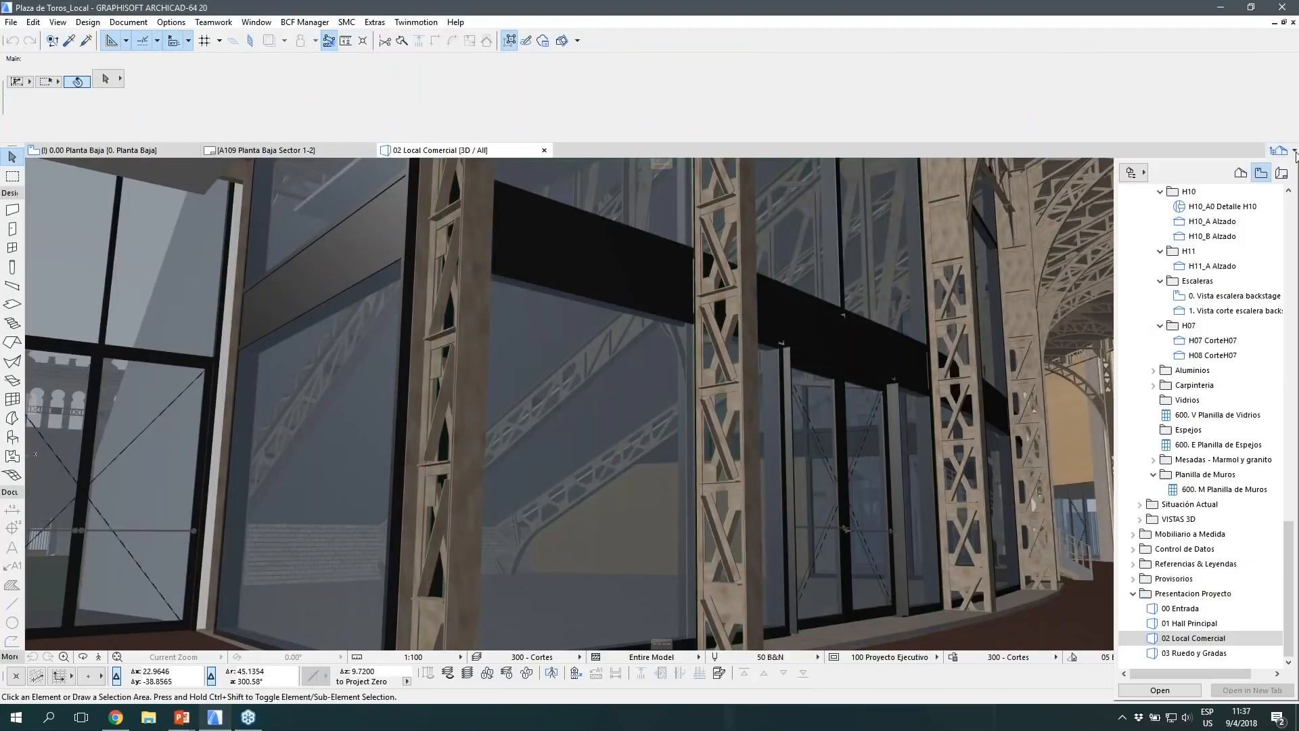
double_click(1199, 655)
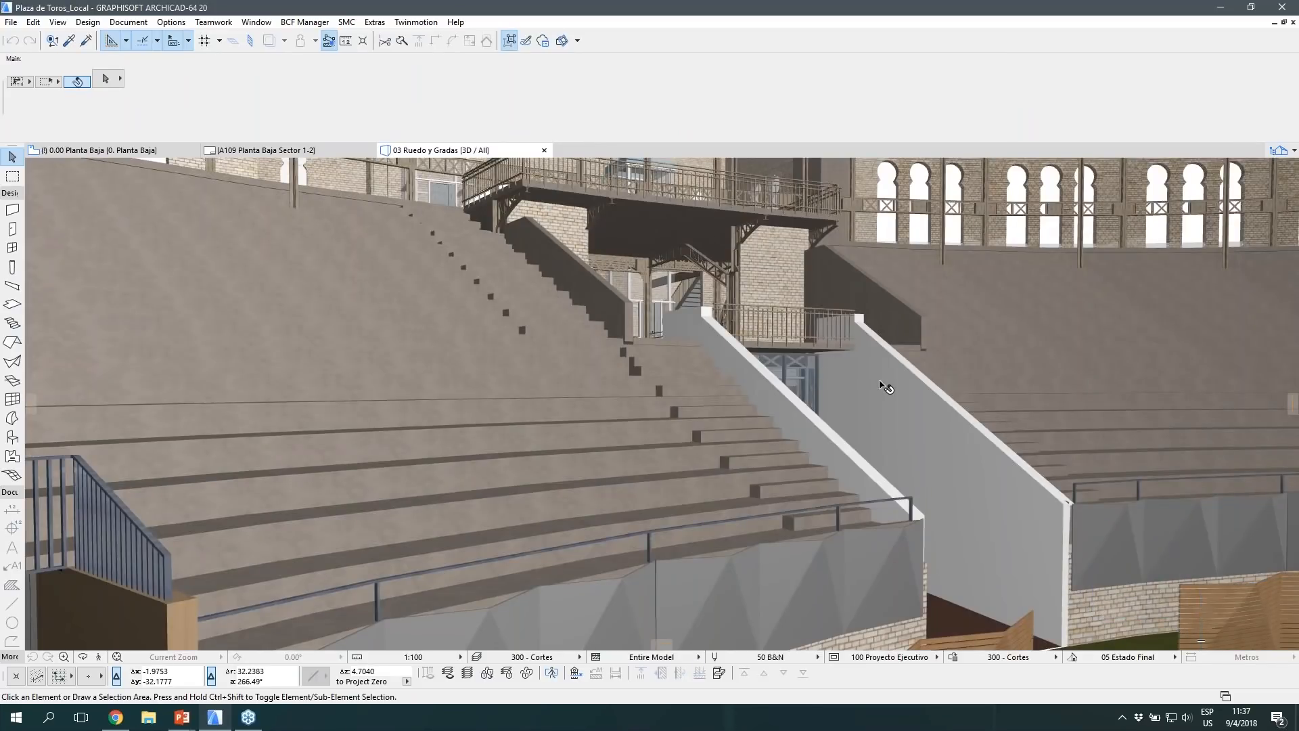
Step: Fly backwards from the grandstands over the roof to an aerial view of the whole bullring
middle_click_drag(879, 384, 746, 434)
left_click(98, 656)
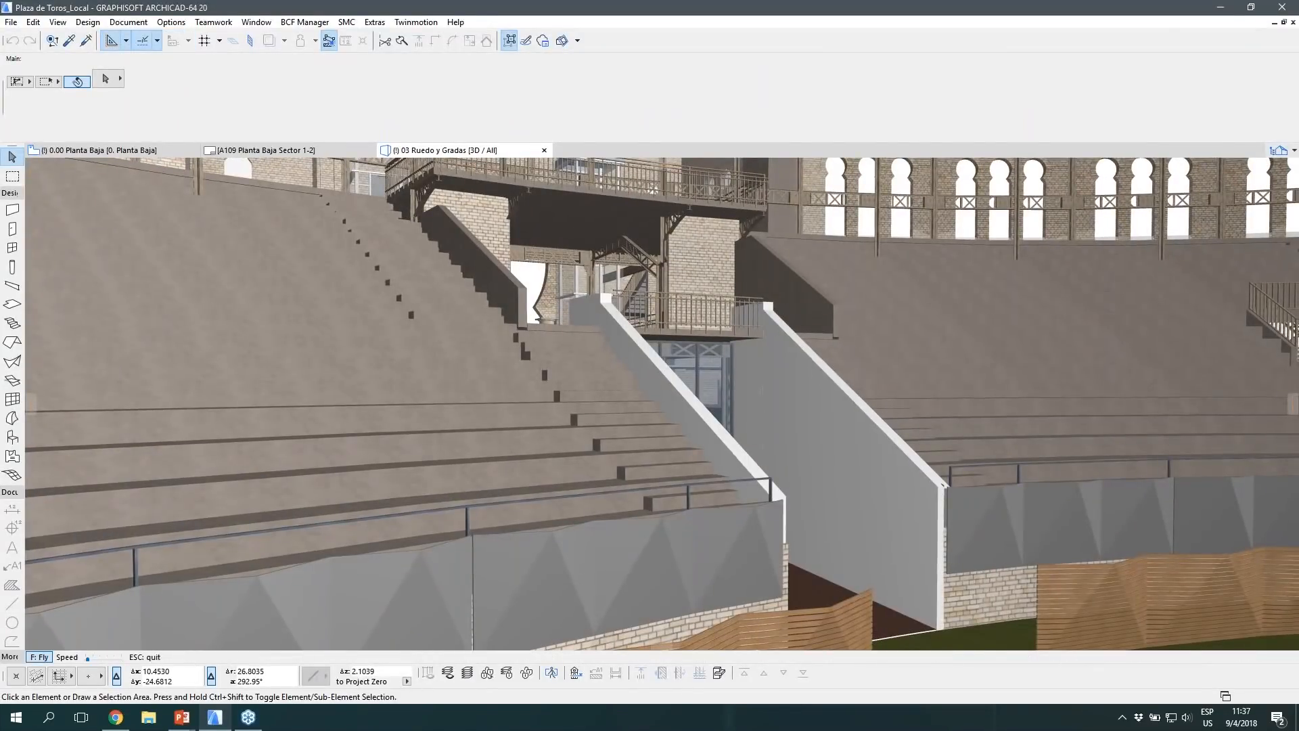
key("s")
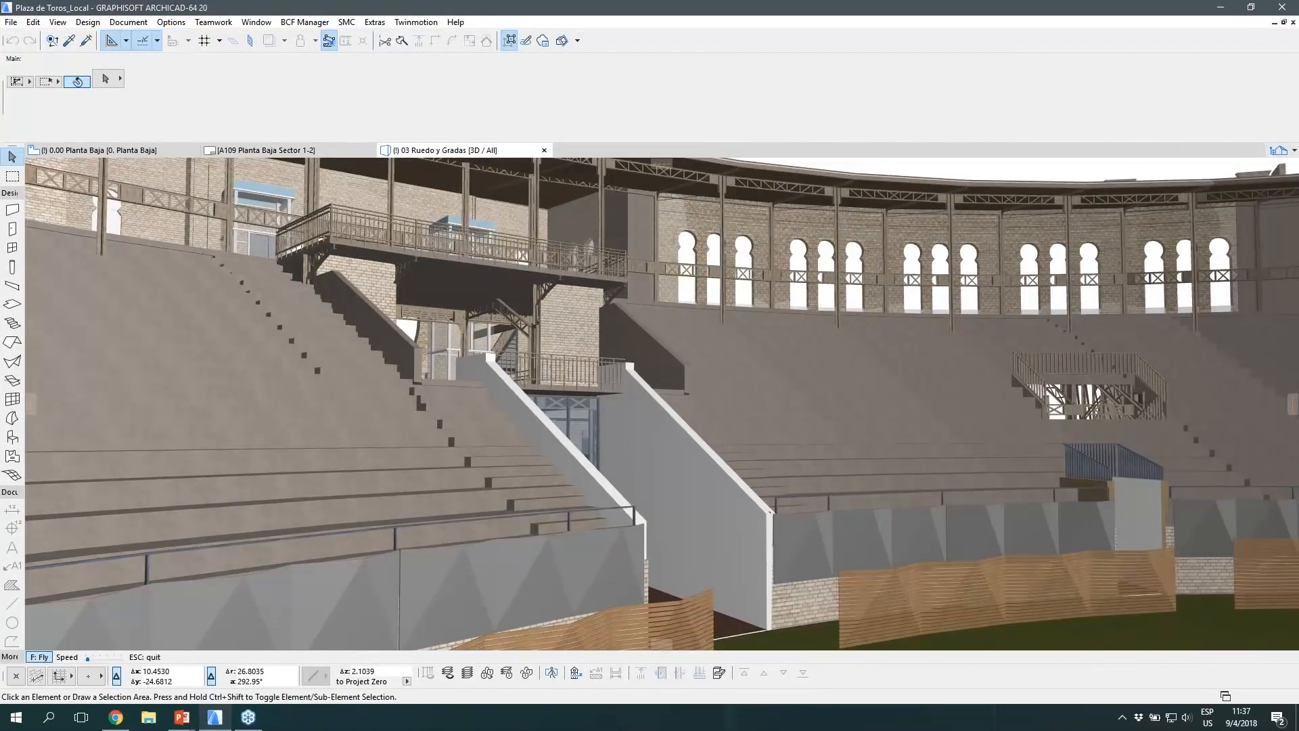
key("s")
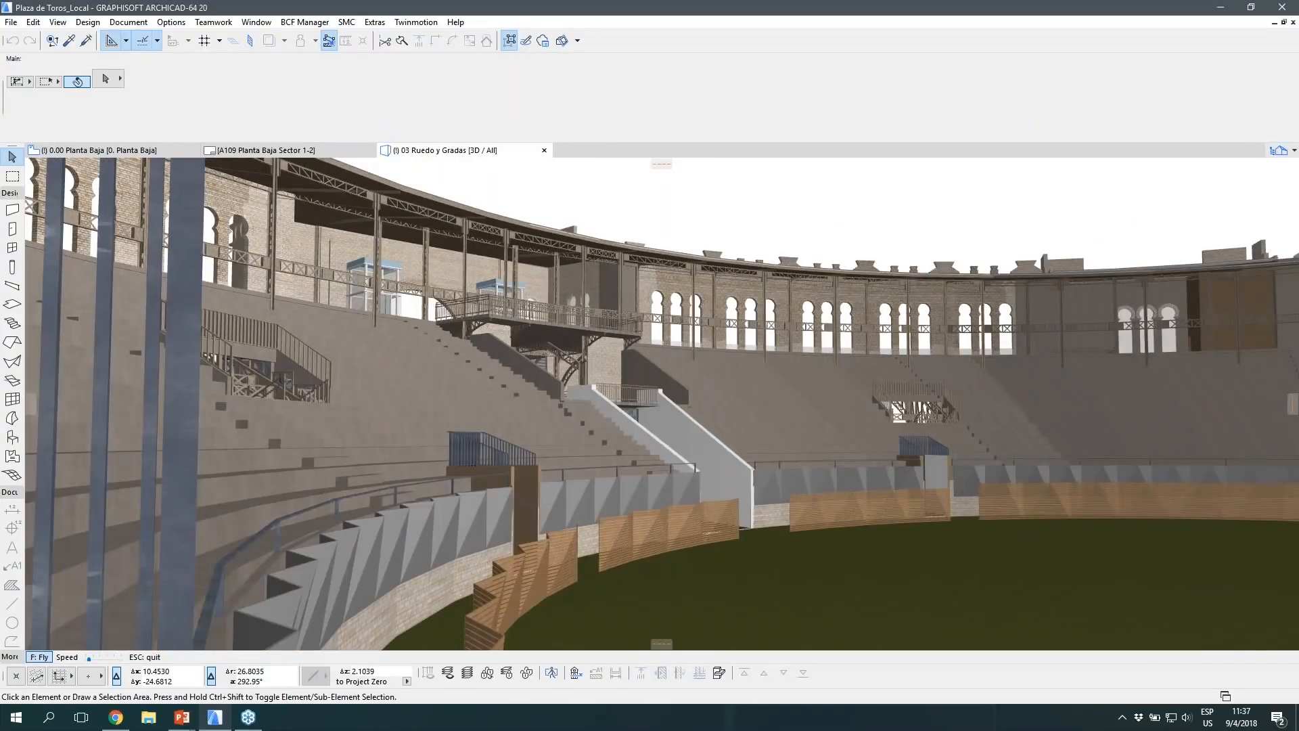
key("s")
key("s")
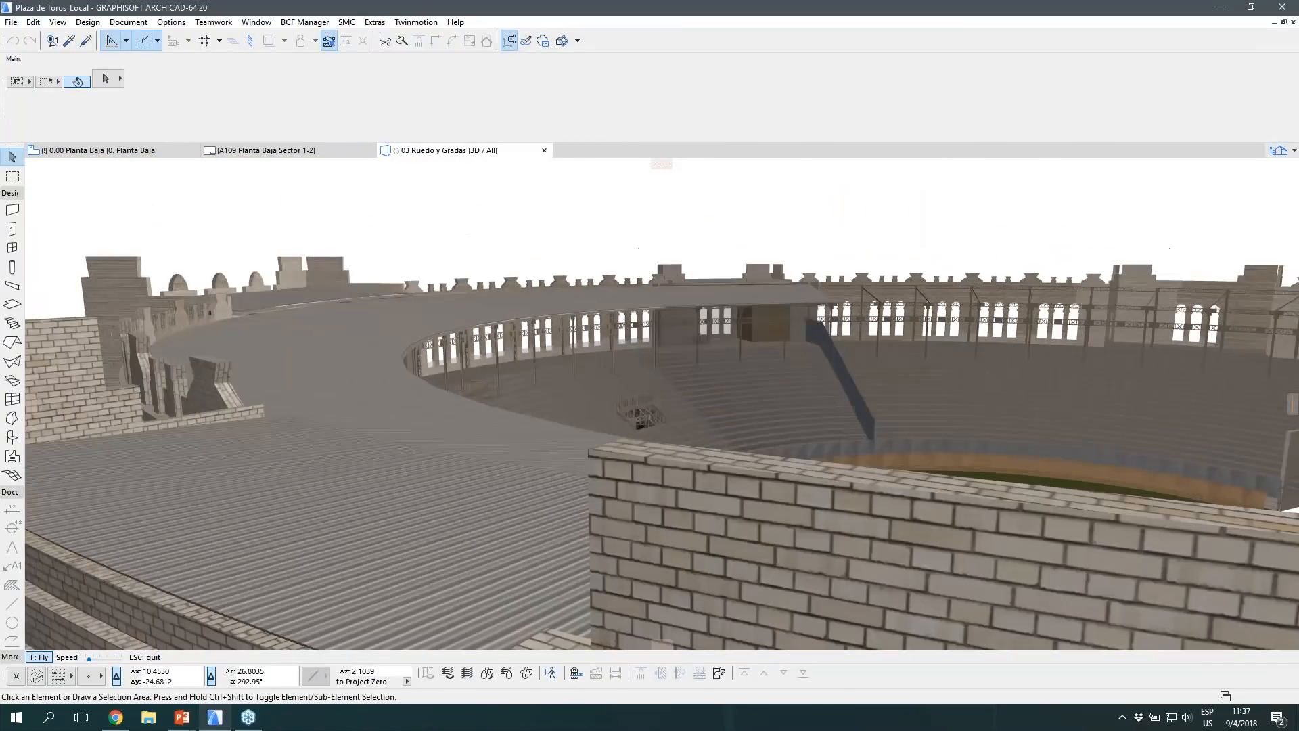
key("s")
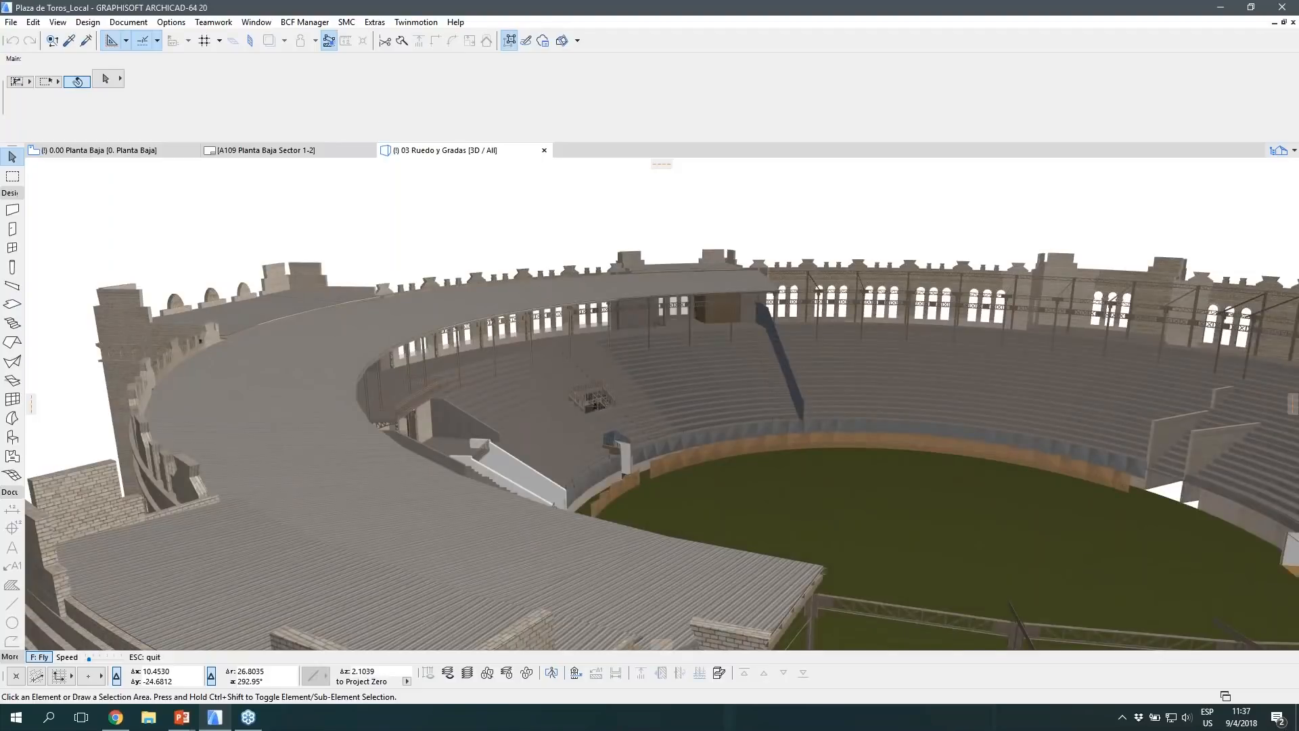
key("s")
key("s")
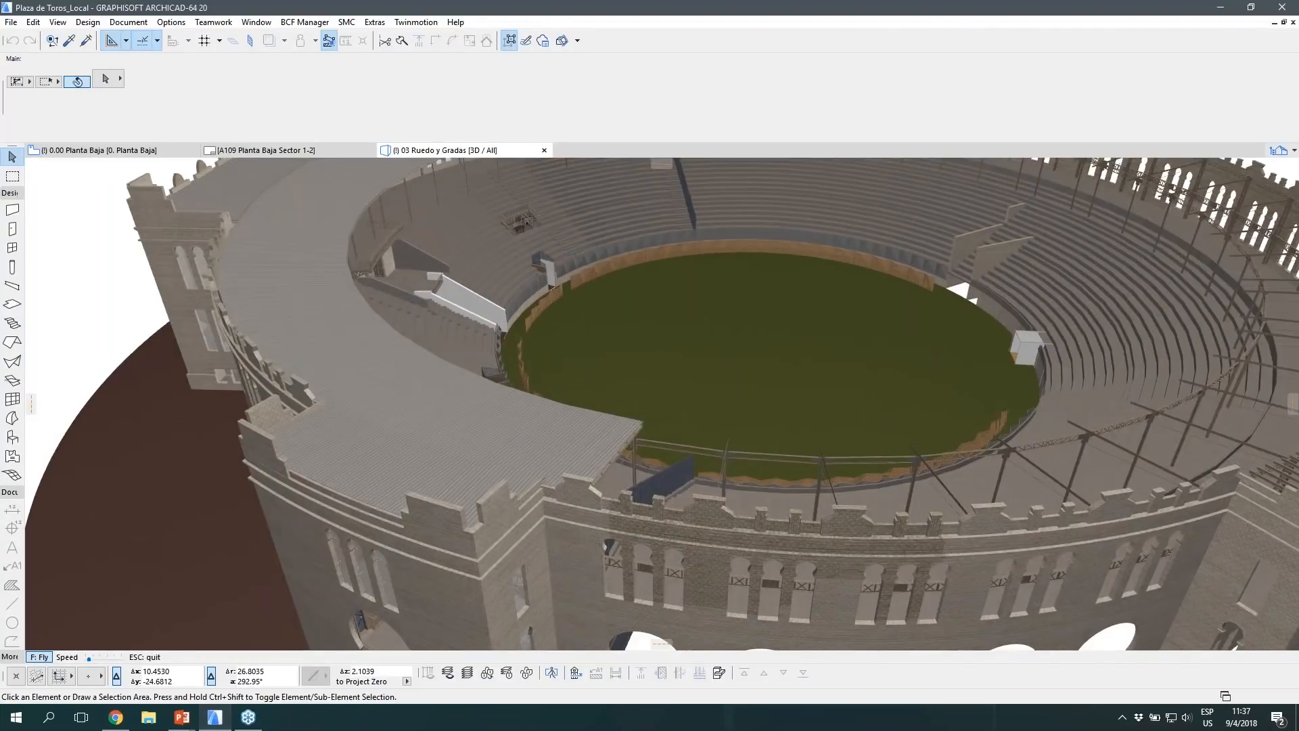
key("s")
Step: Fly around the bullring above the roof towards the arena and grandstands, and leave fly mode at an overview of the stands
key("a")
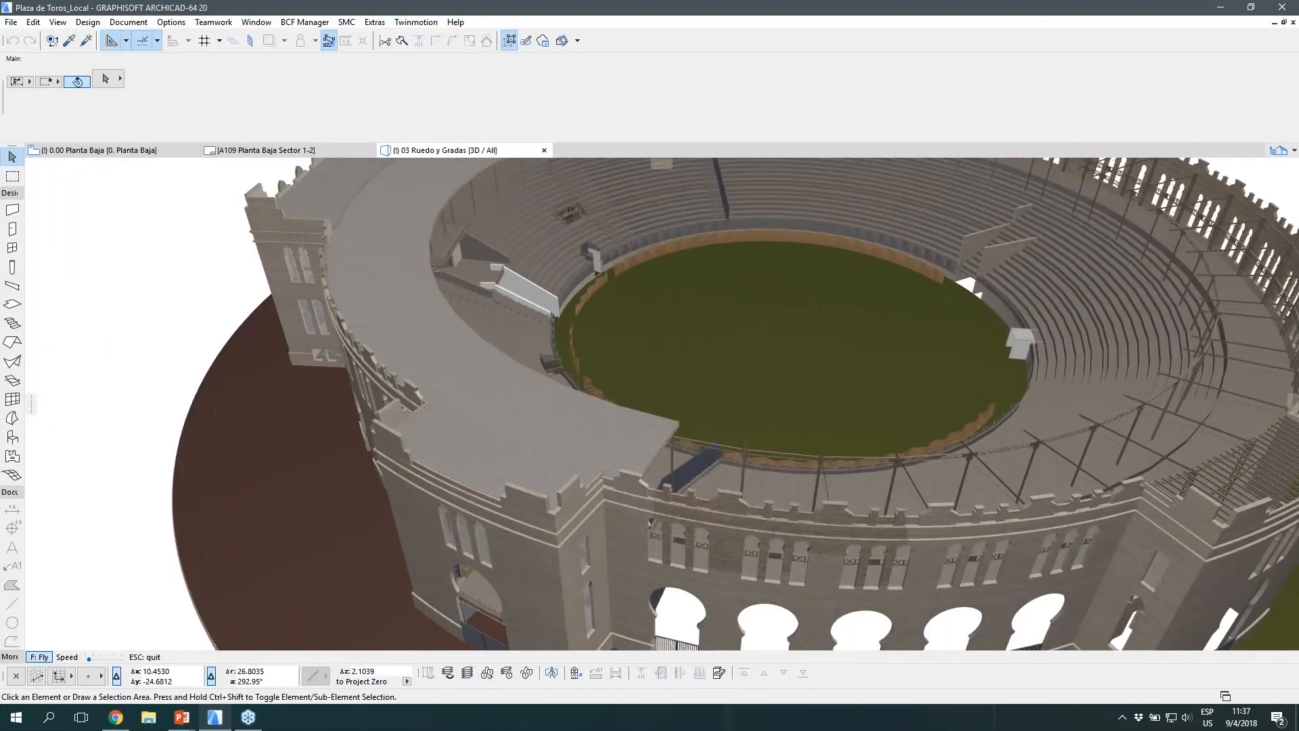
key("a")
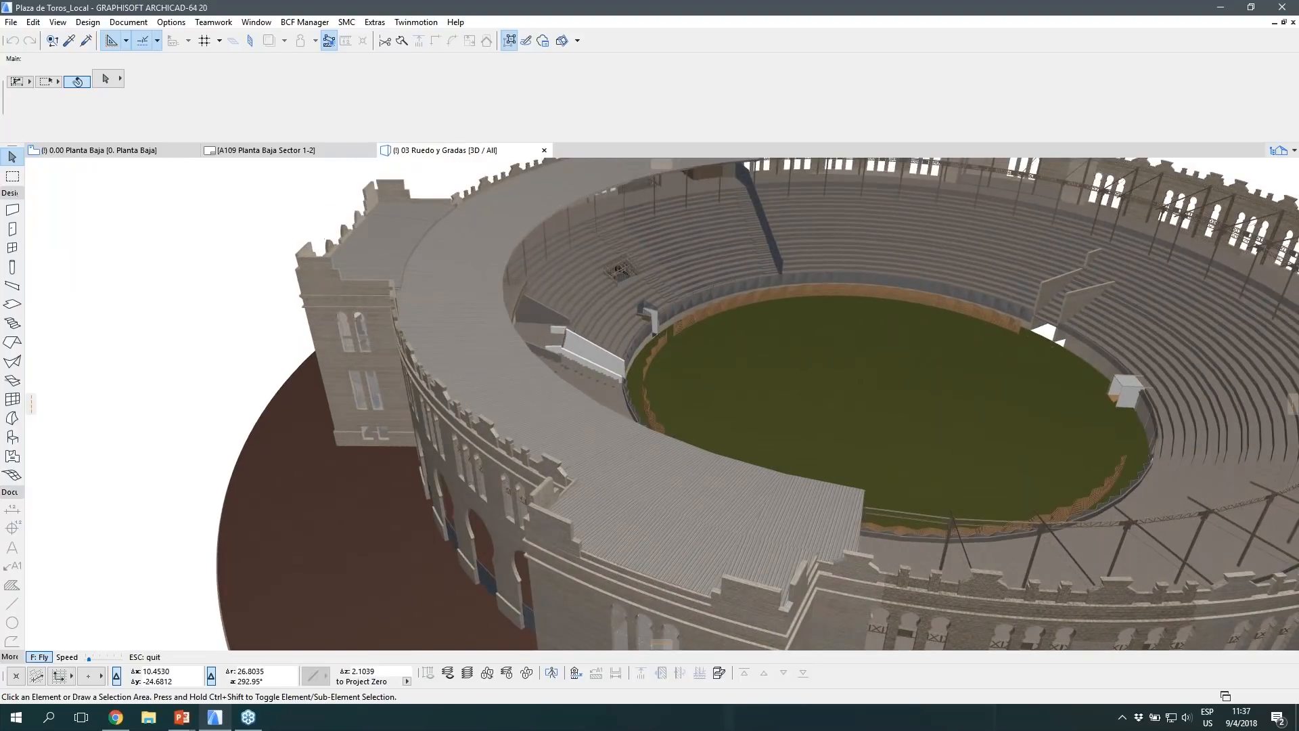
key("a")
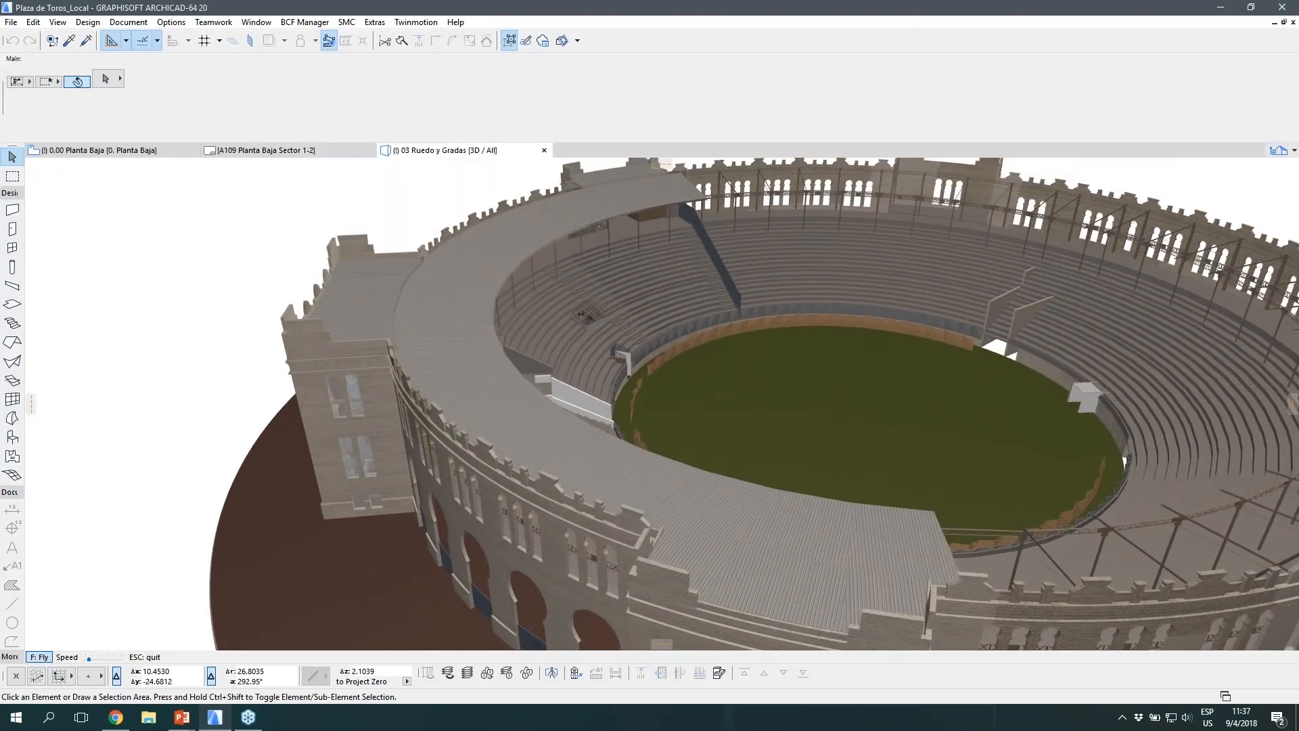
key("w")
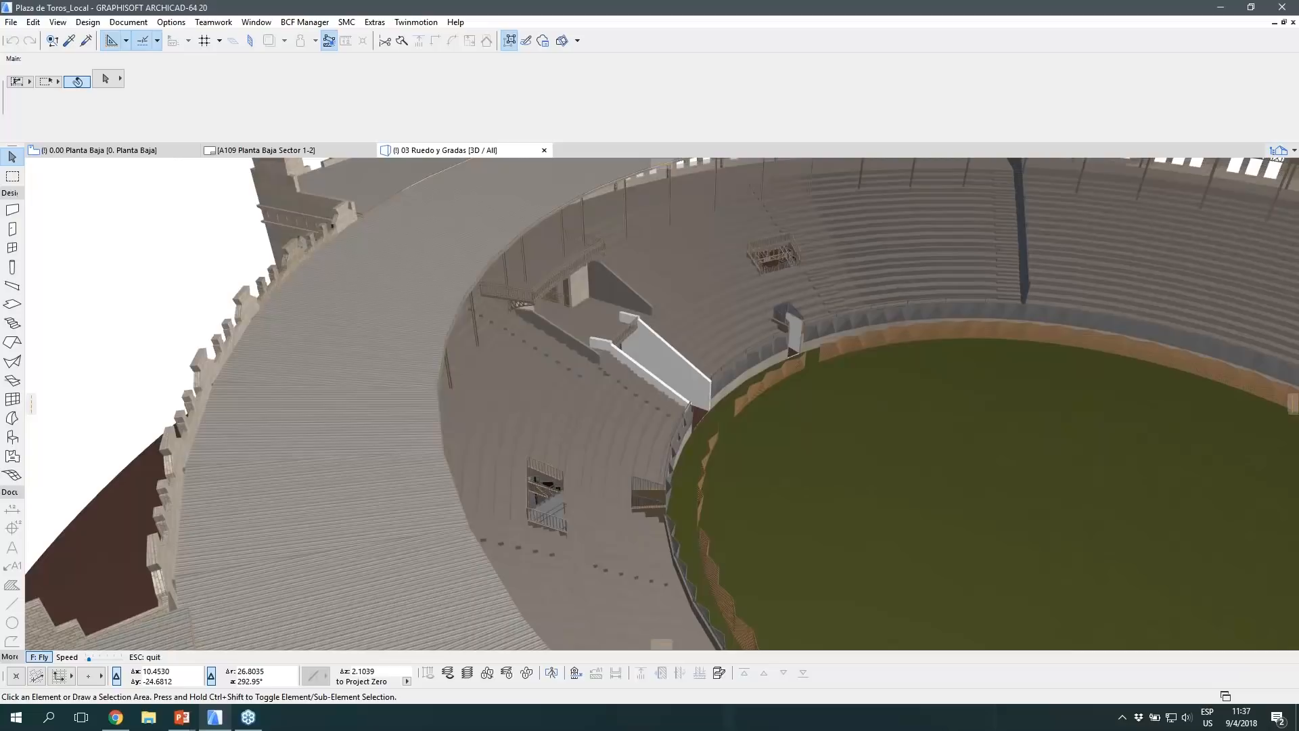
key("d")
key("s")
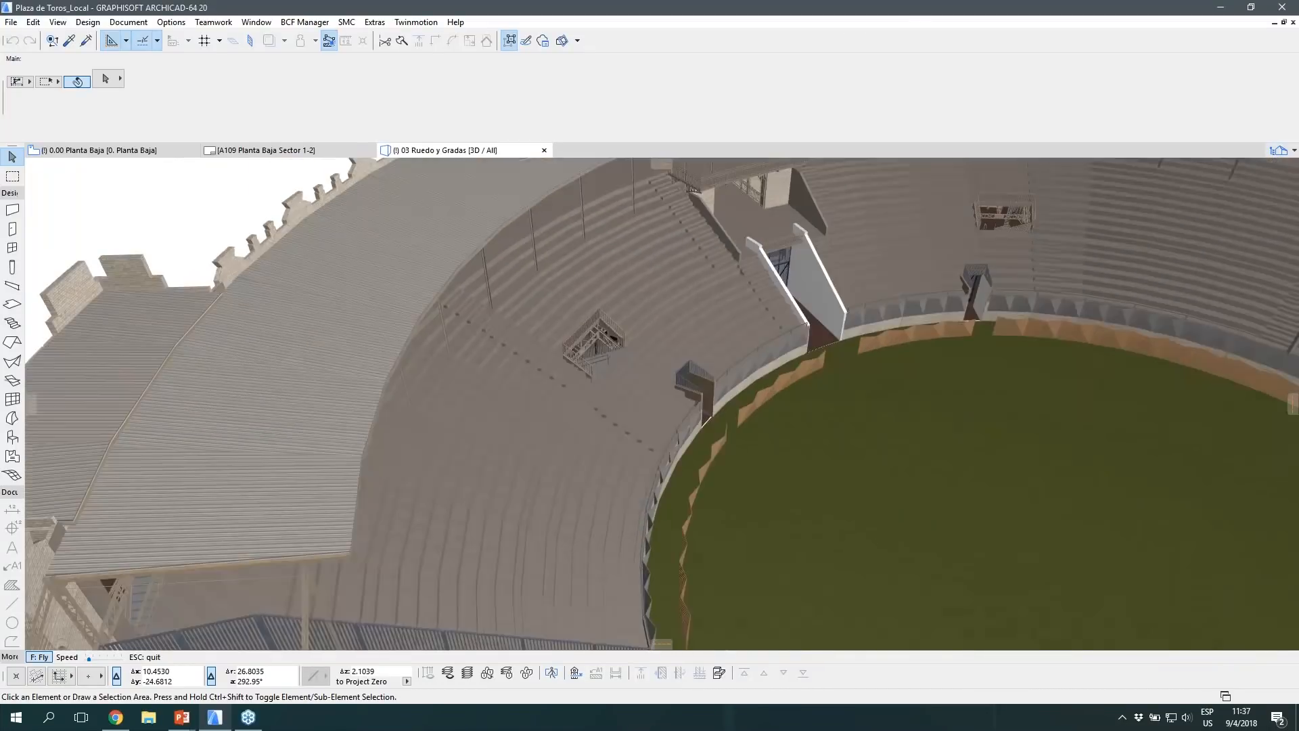
key("Escape")
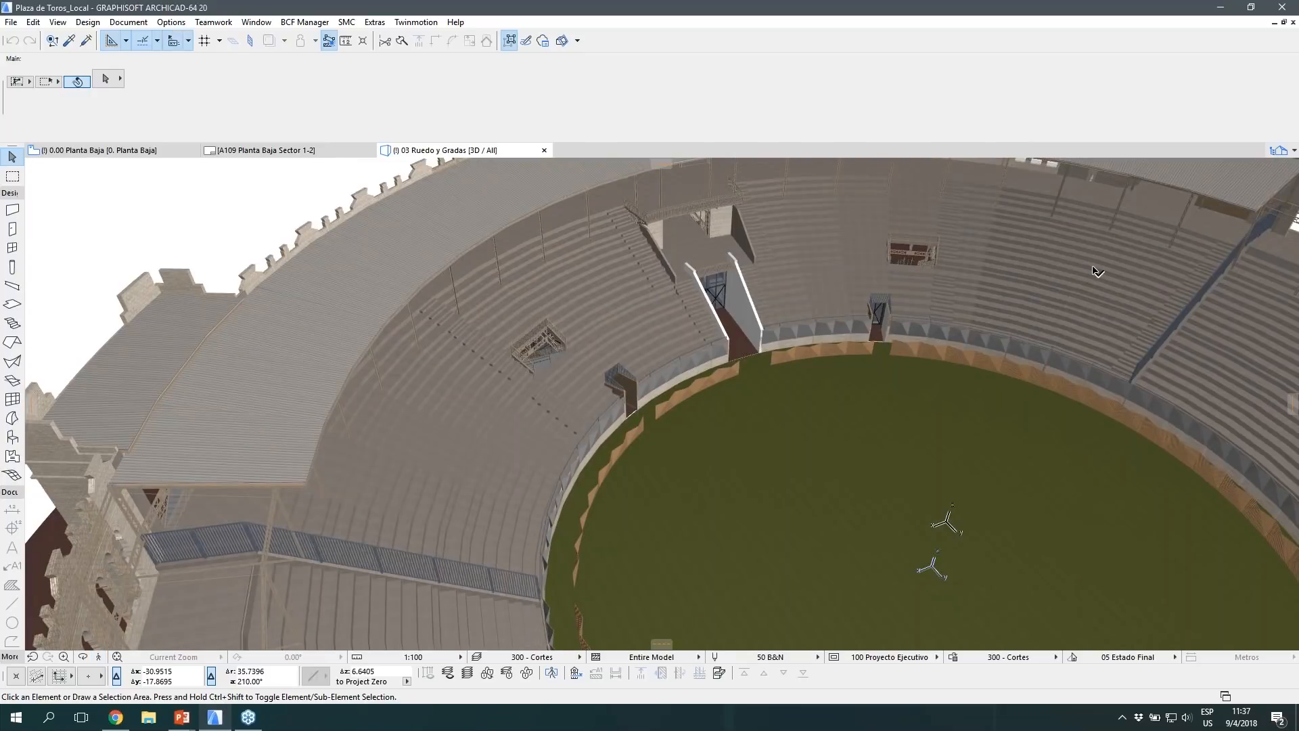
mouse_move(1093, 270)
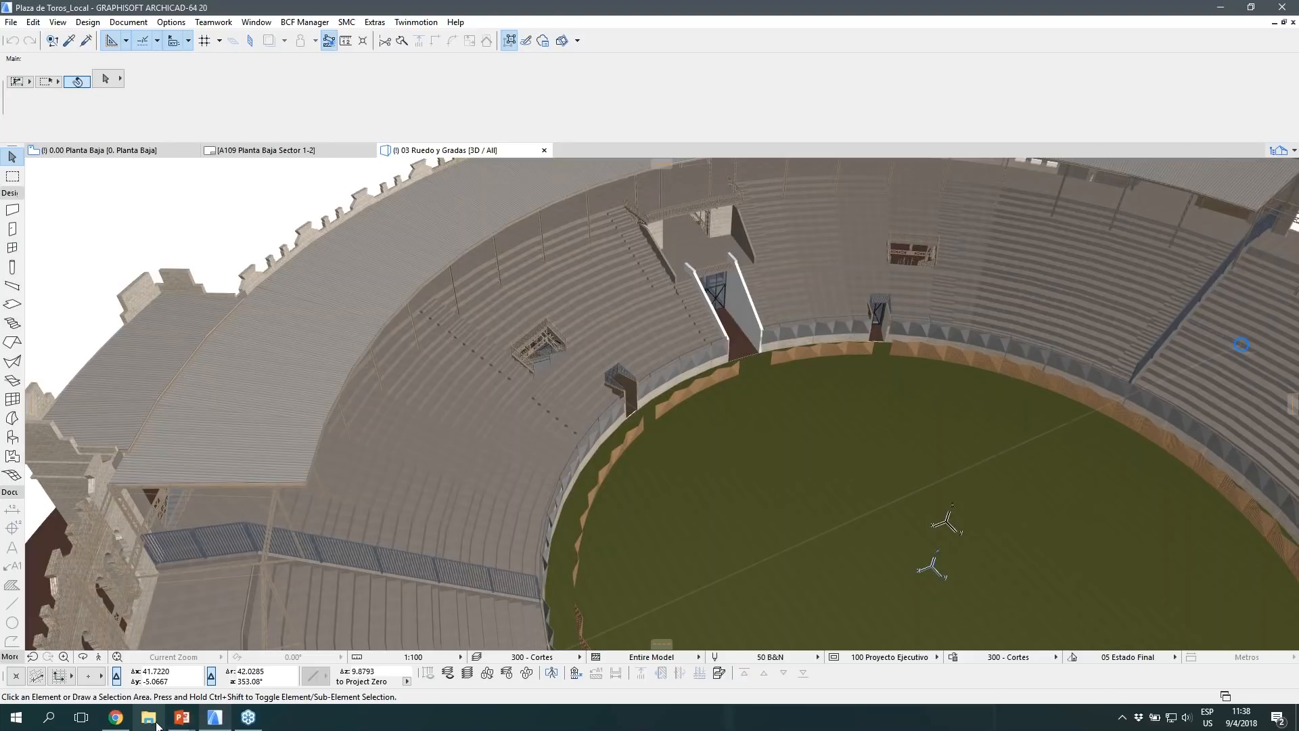
left_click(117, 720)
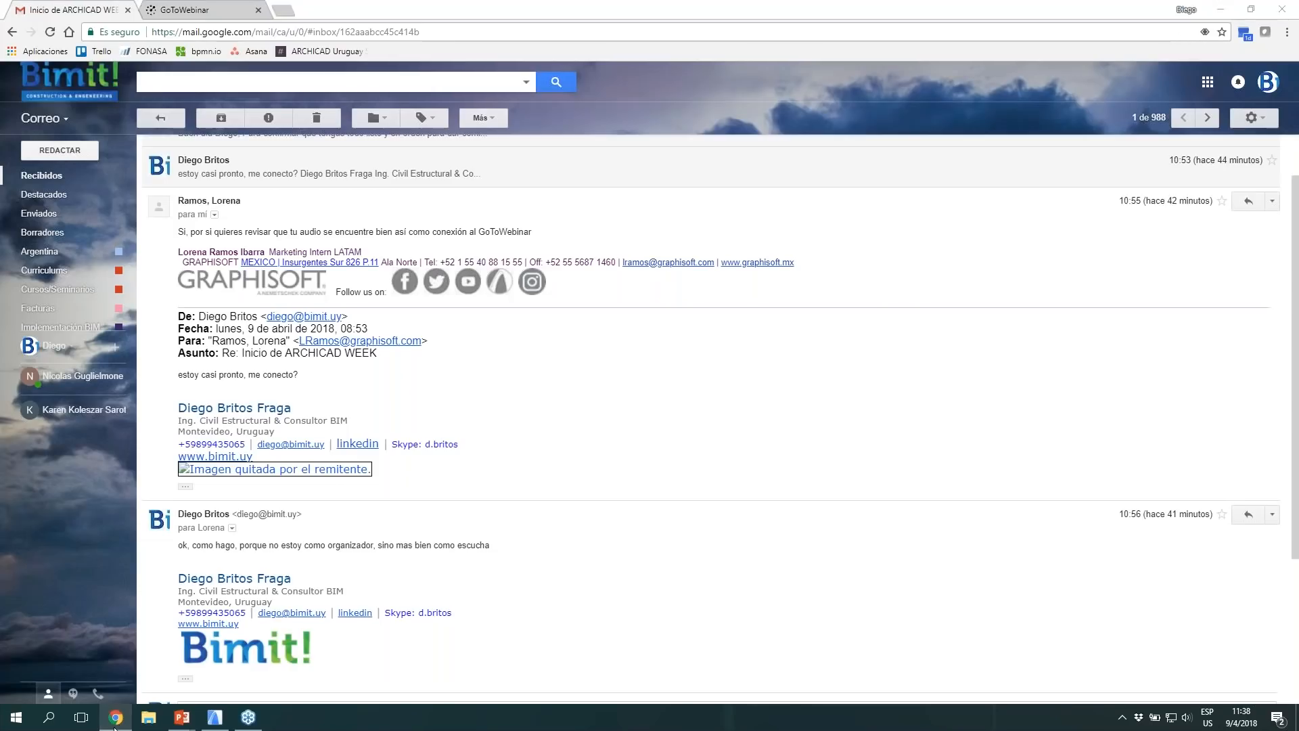
left_click(216, 719)
left_click(248, 719)
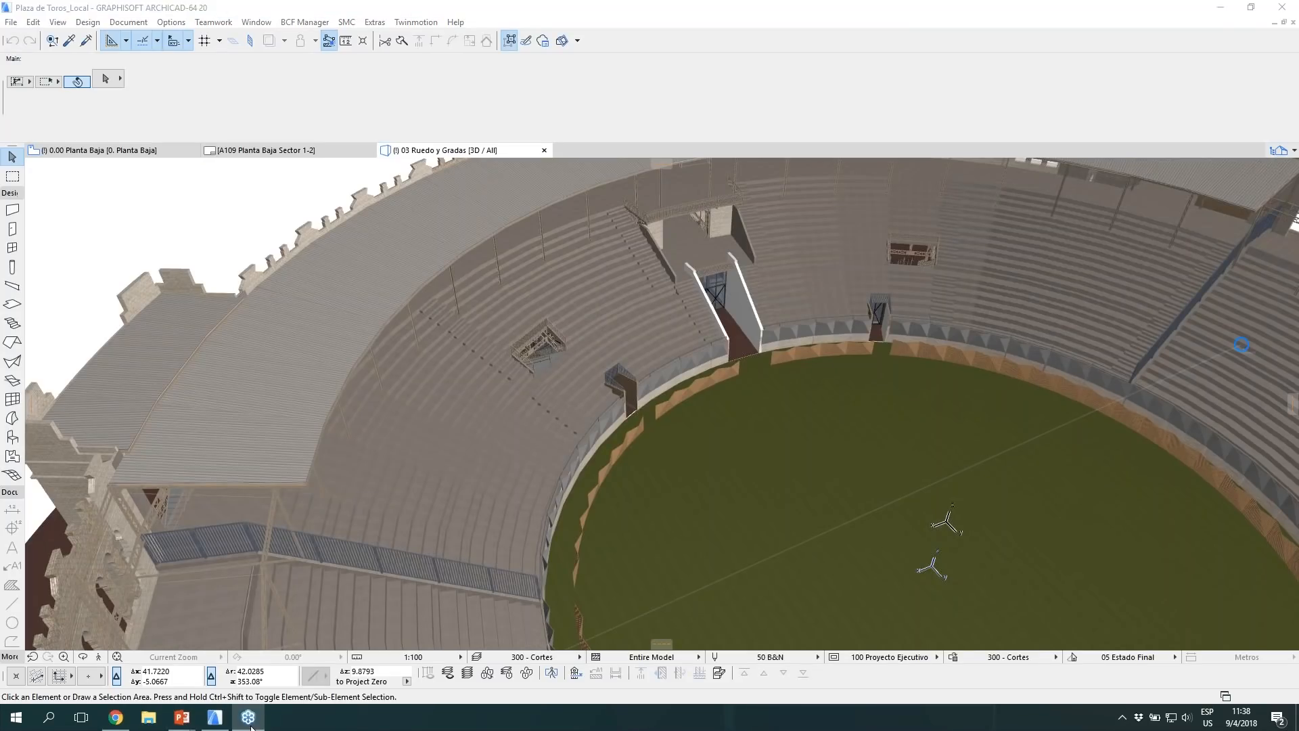
Step: Switch to the running PowerPoint slideshow and advance to the Diseño y Gestión de Proyectos En ARCHICAD overview slide
mouse_move(198, 724)
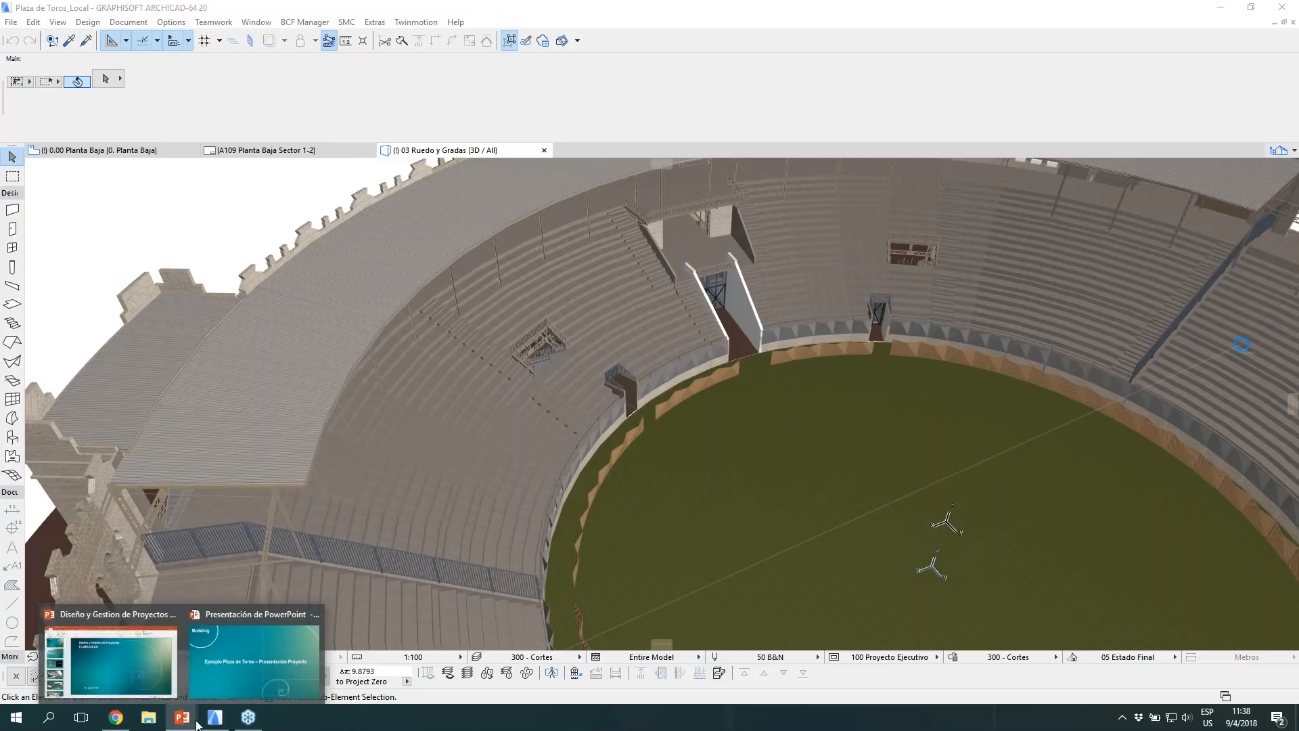
left_click(238, 676)
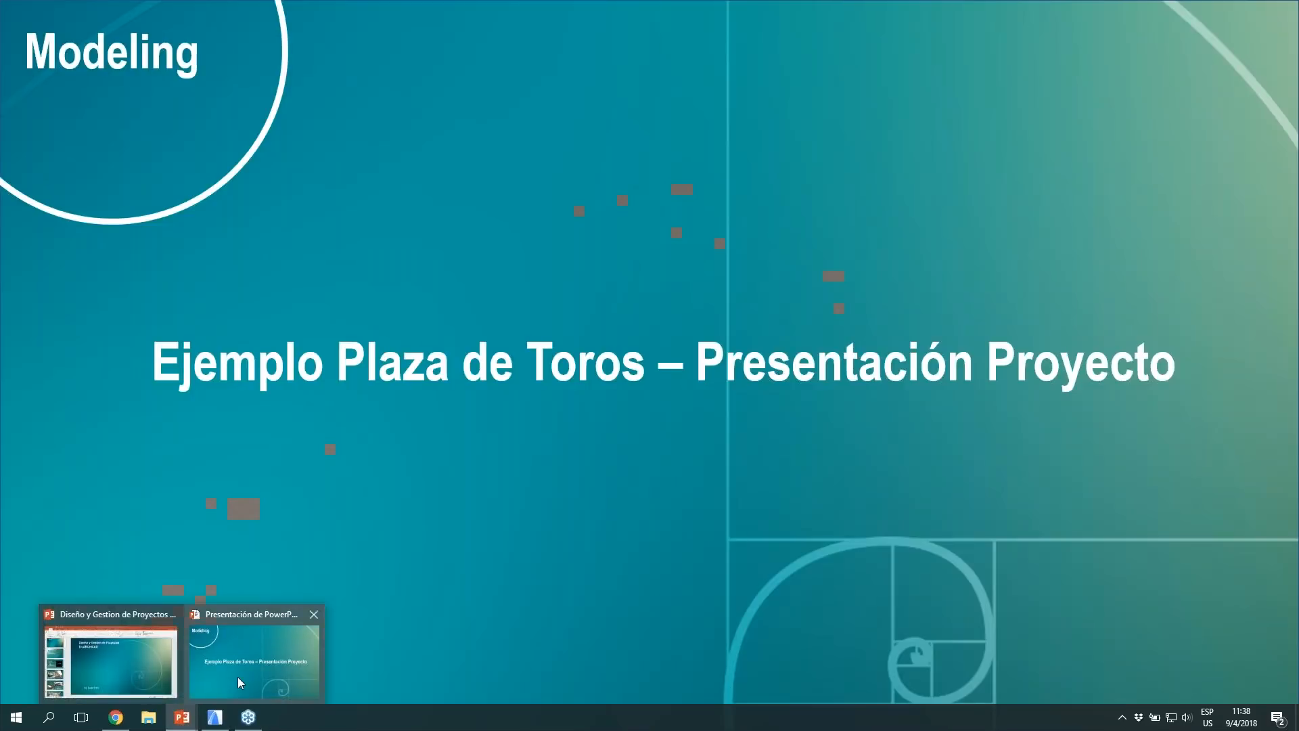
left_click(1134, 545)
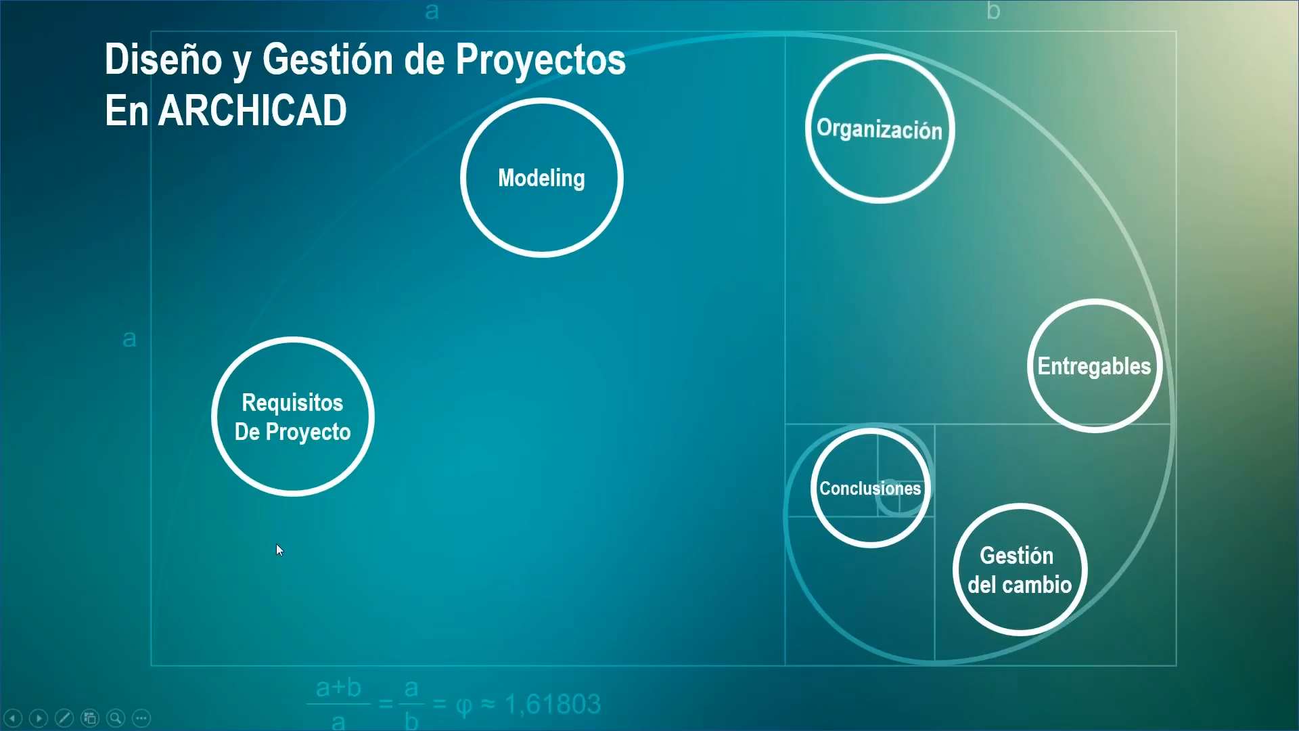
Step: Switch back to ARCHICAD and open the layout A109 Planta Baja Sector 1-2 from the layout book
key("alt+Tab")
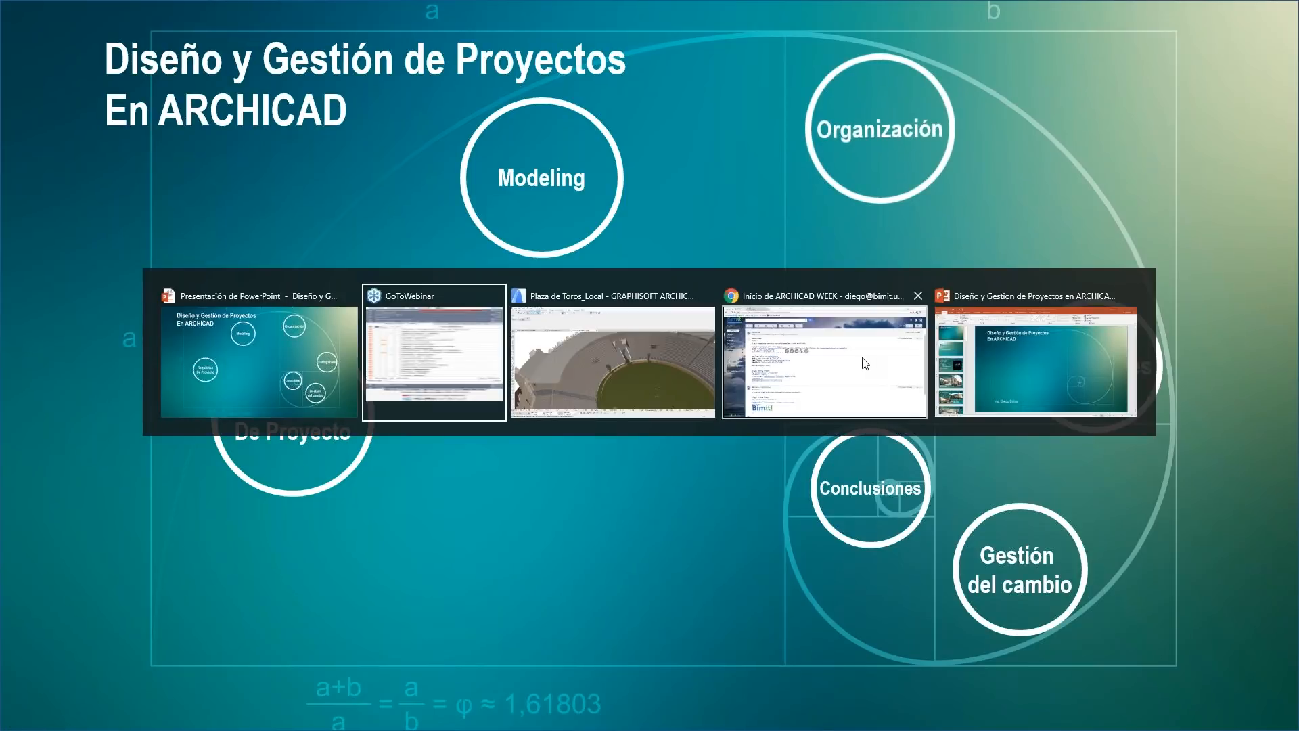
left_click(685, 360)
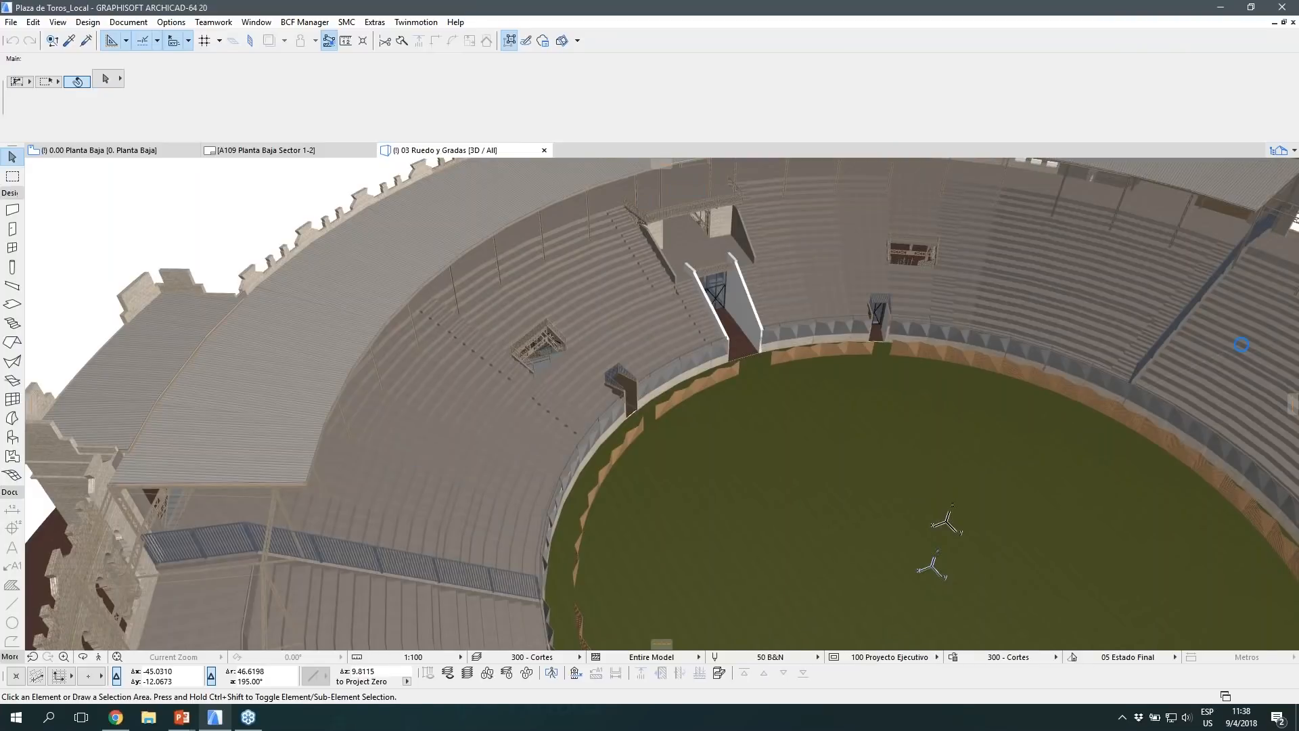
left_click(1290, 151)
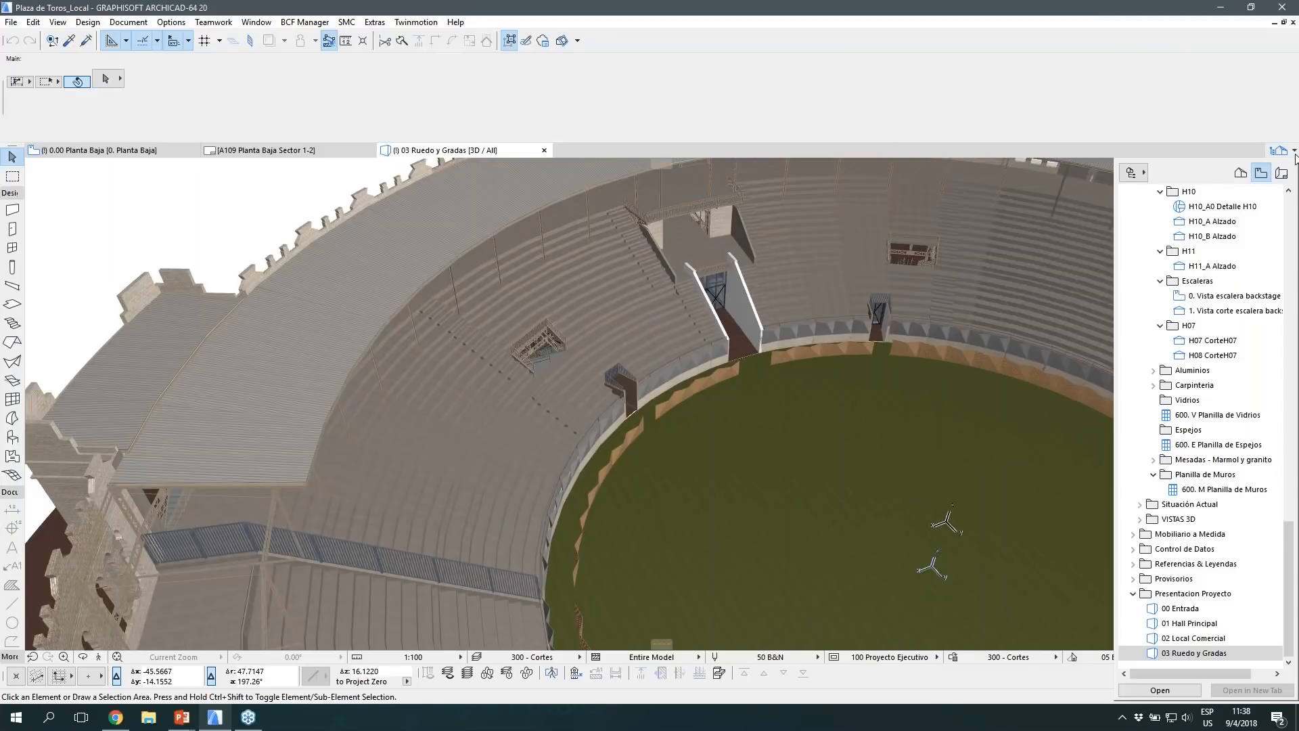
left_click(1280, 172)
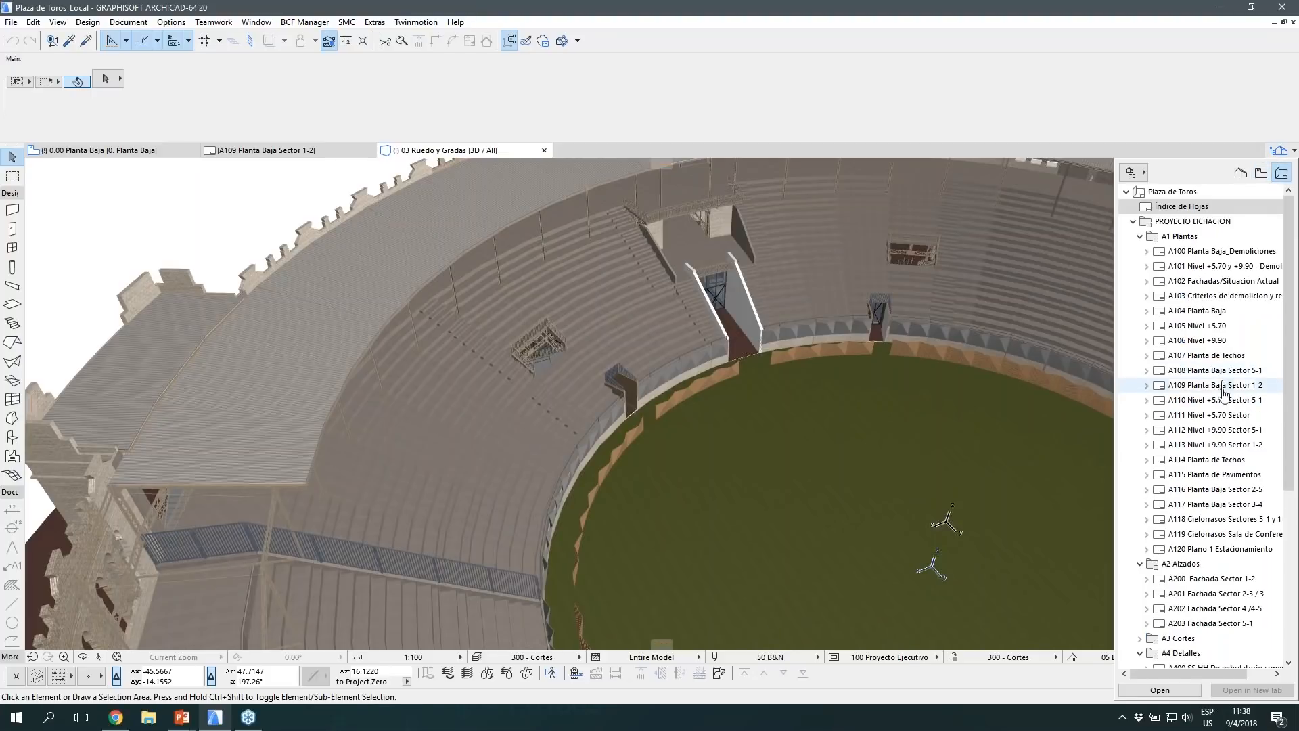
double_click(1218, 385)
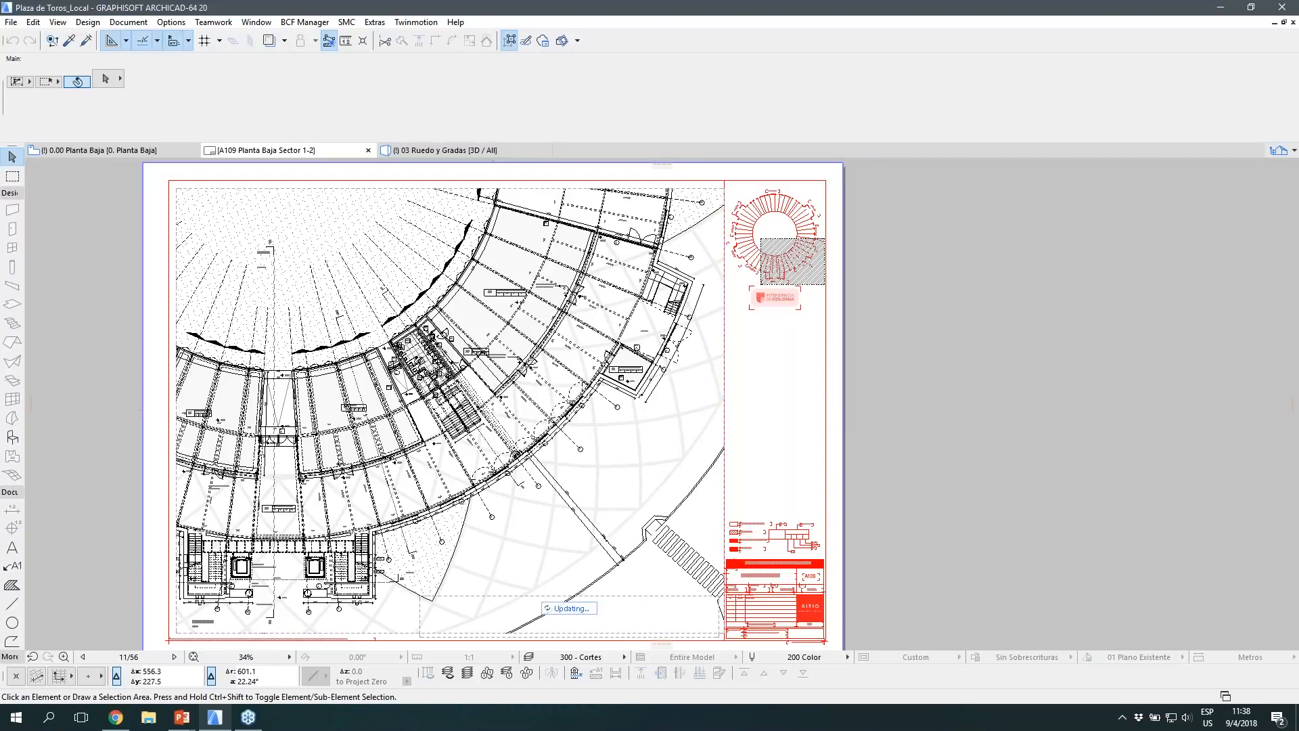
Step: Examine the ground-floor plan on the layout, from the museum, shop and toilets around to commercial premises 11 and the key plan
scroll(460, 507, "up", 6)
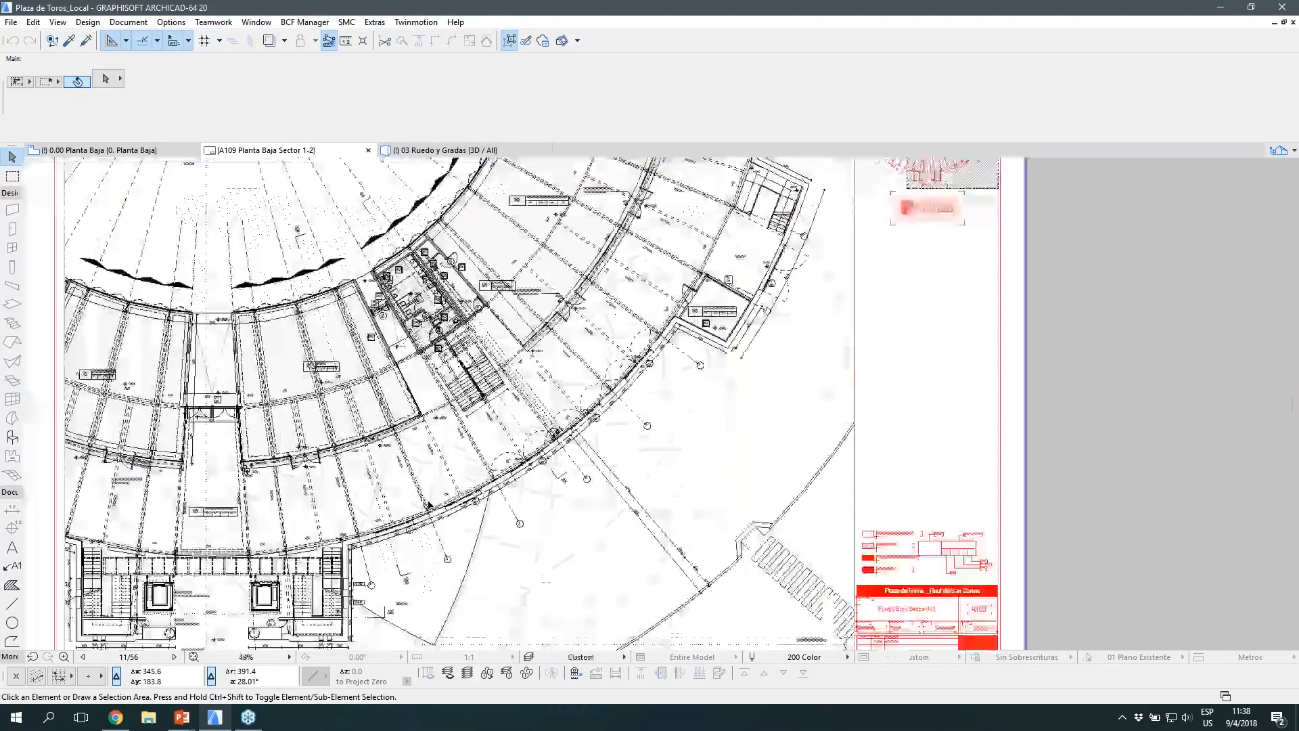
middle_click_drag(526, 472, 632, 503)
scroll(460, 420, "down", 1)
middle_click_drag(538, 389, 867, 376)
middle_click_drag(632, 544, 607, 516)
middle_click_drag(655, 292, 621, 420)
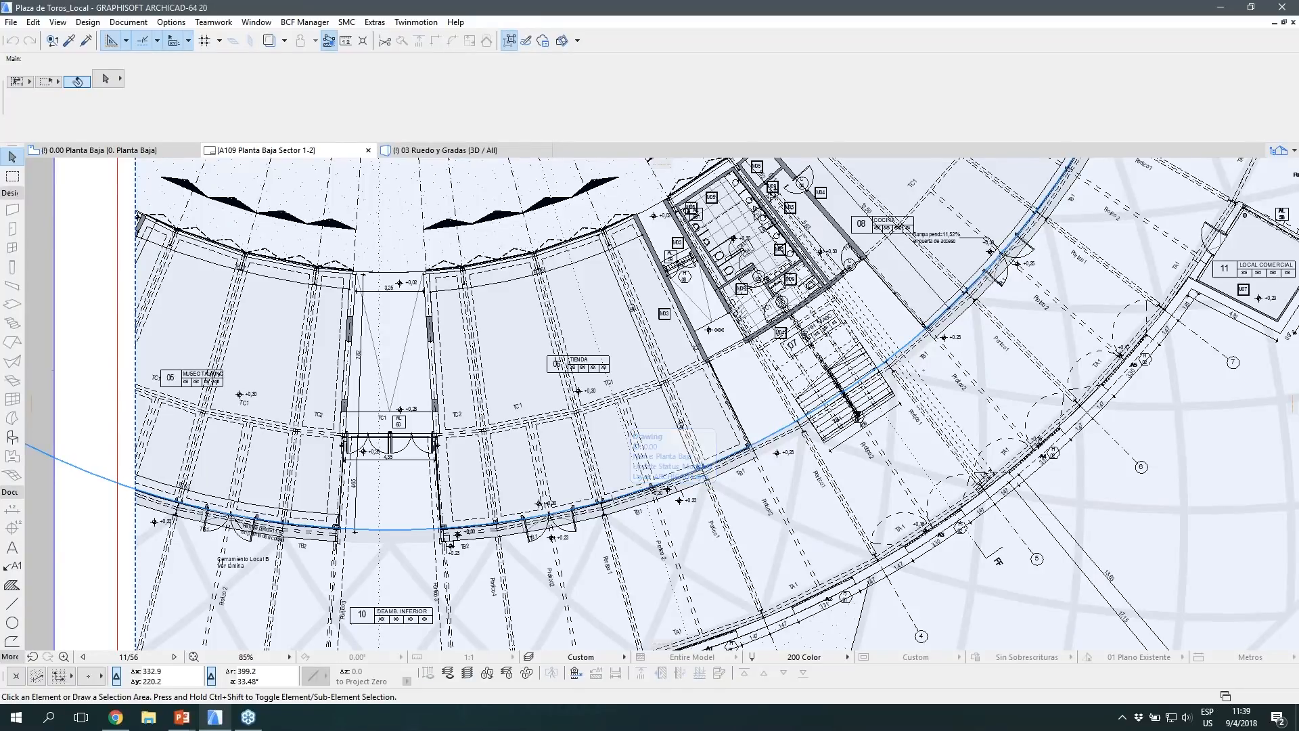
scroll(797, 382, "down", 5)
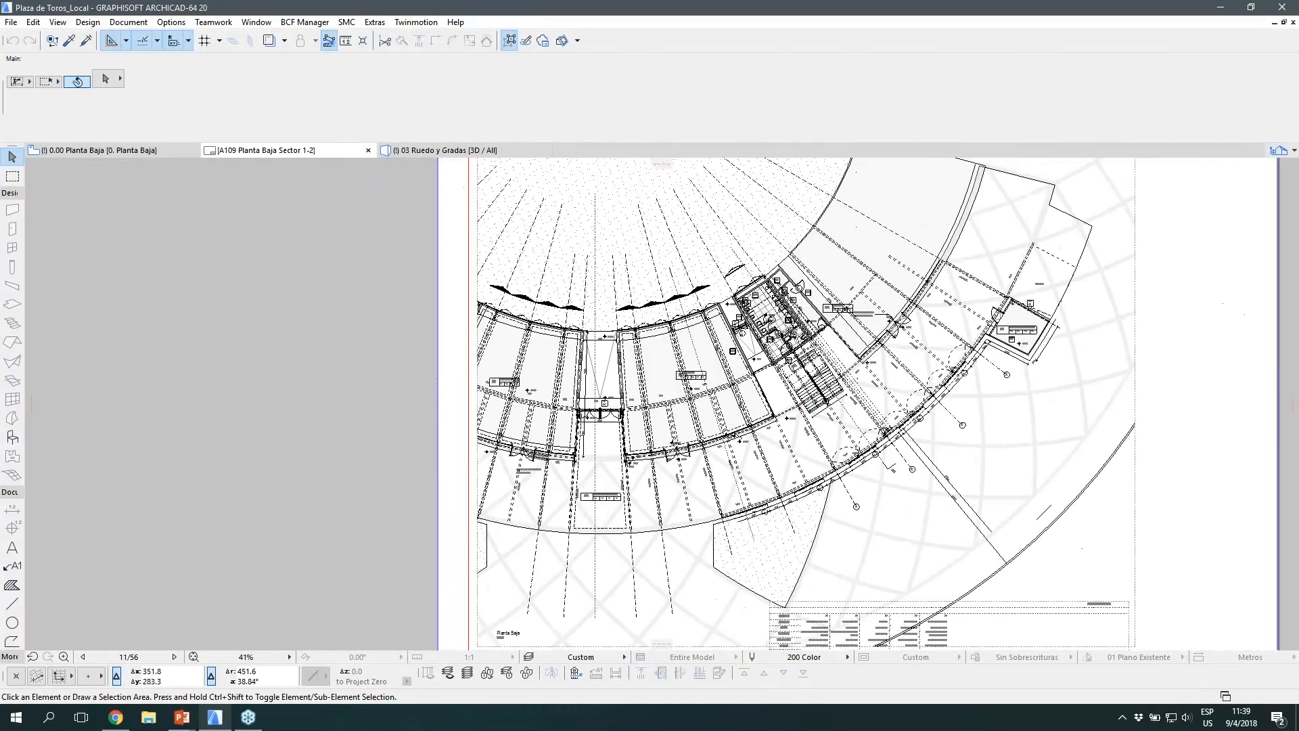
scroll(833, 370, "down", 2)
scroll(832, 370, "up", 6)
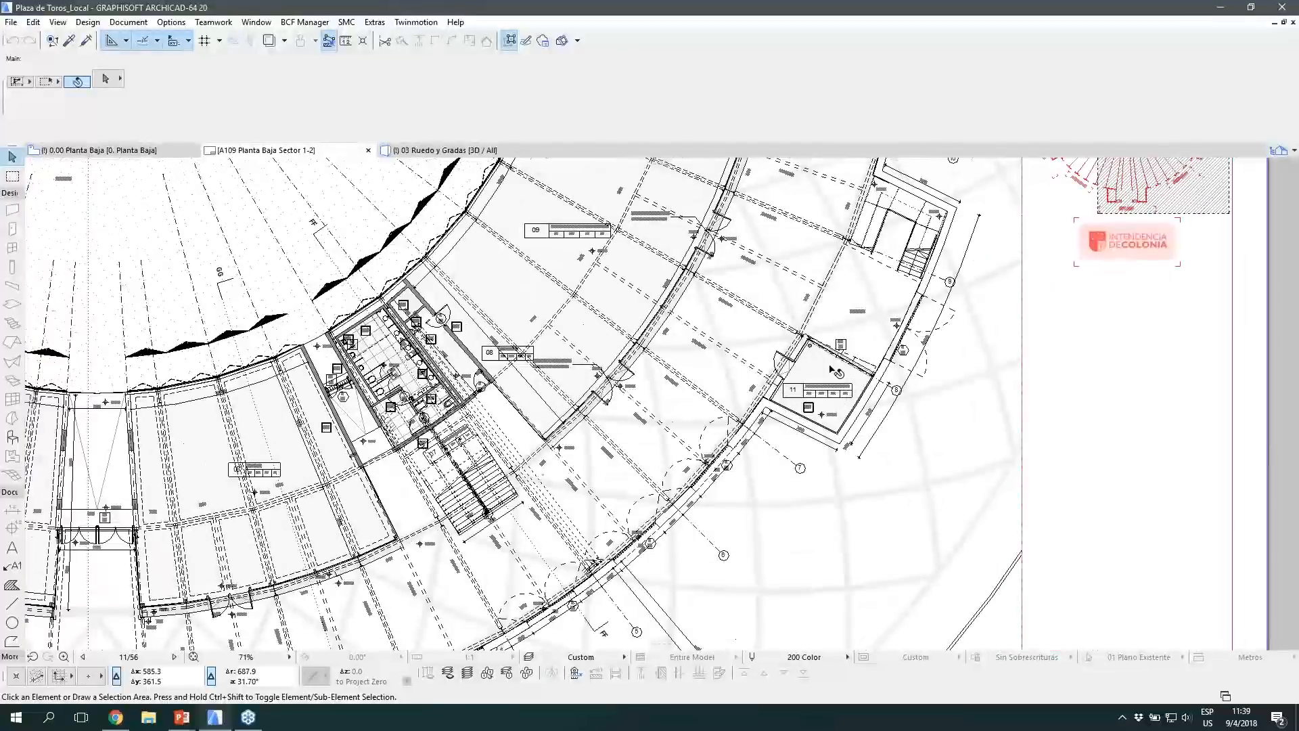
scroll(833, 370, "up", 2)
scroll(834, 371, "down", 4)
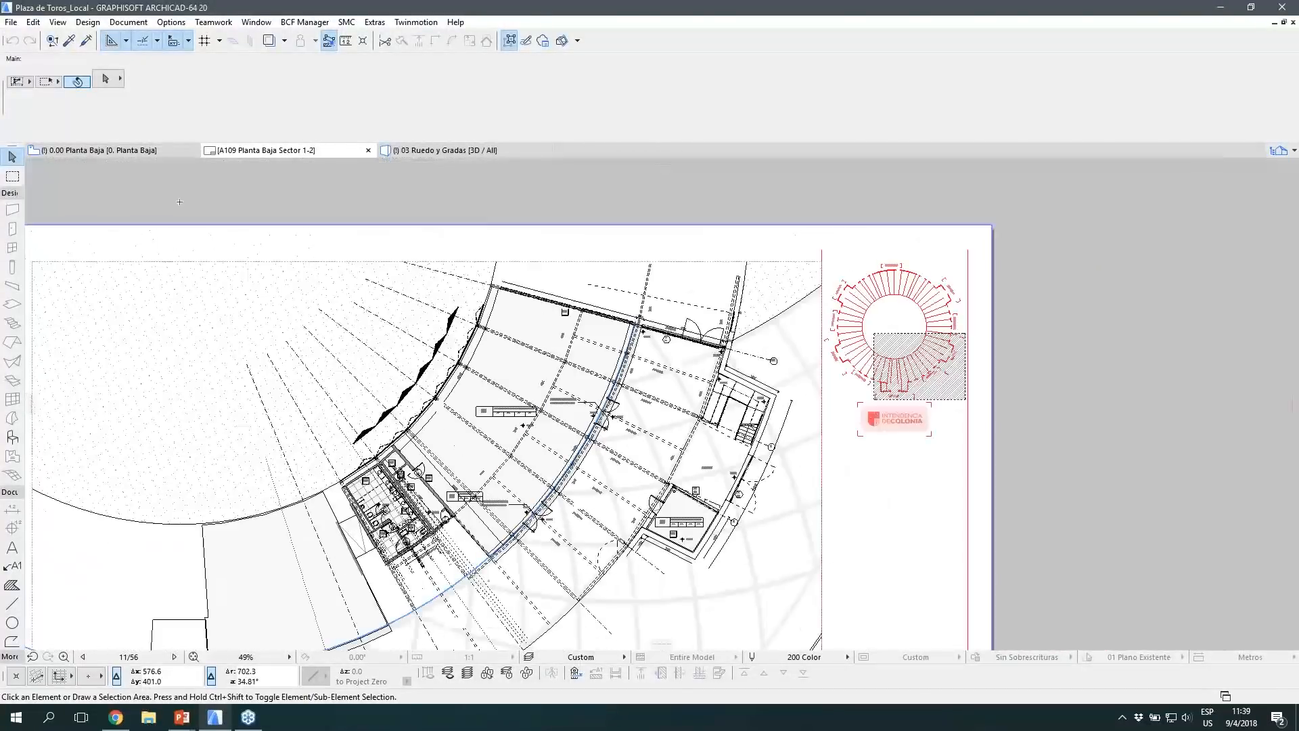
Step: Open the layout A201 Fachada Sector 2-3 / 3 from the A2 Alzados folder and review its façade elevations
left_click(1293, 151)
scroll(1238, 389, "down", 1)
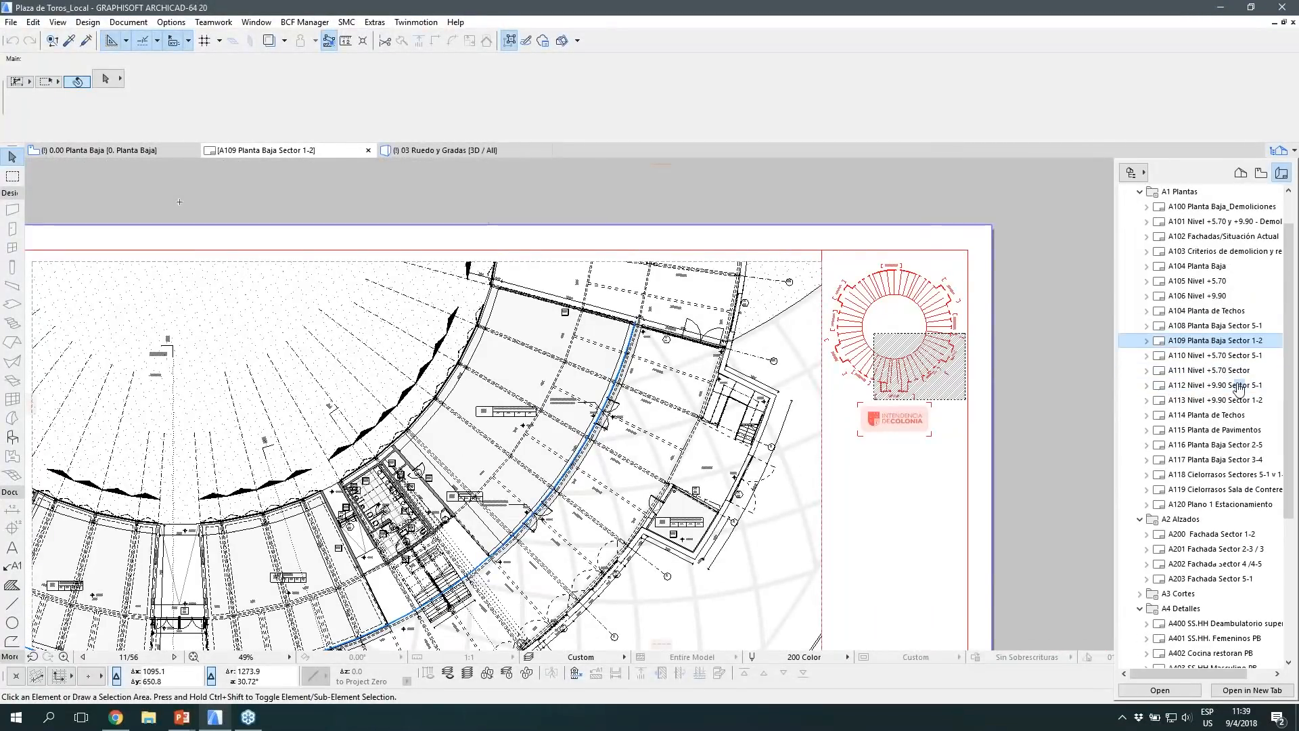
scroll(1238, 389, "down", 2)
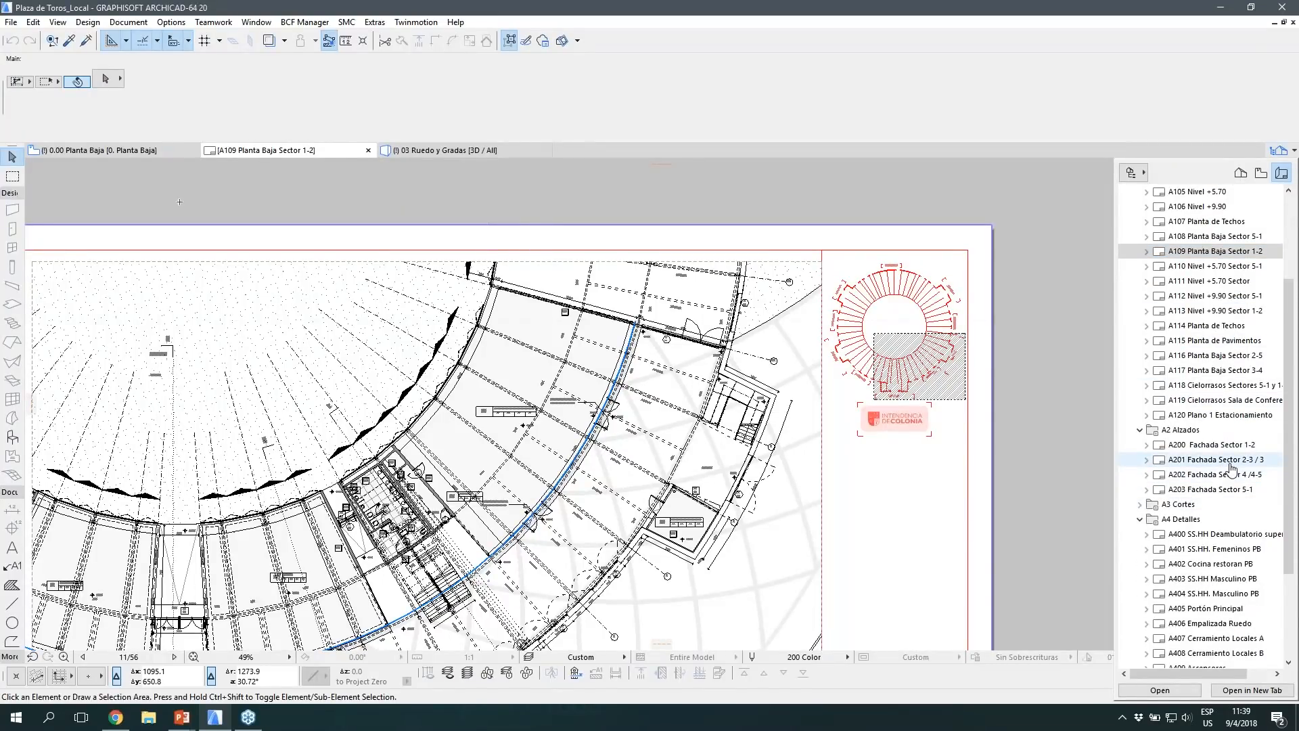
double_click(1233, 465)
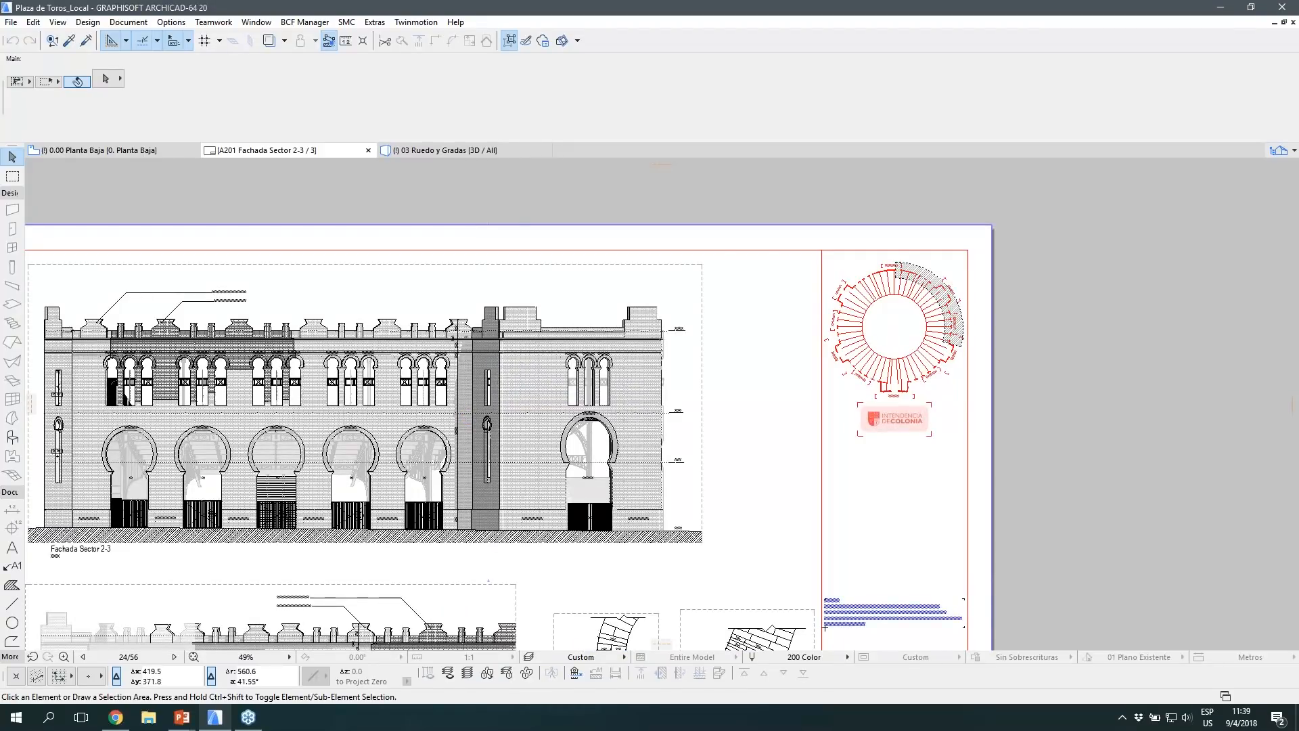
middle_click_drag(572, 580, 800, 418)
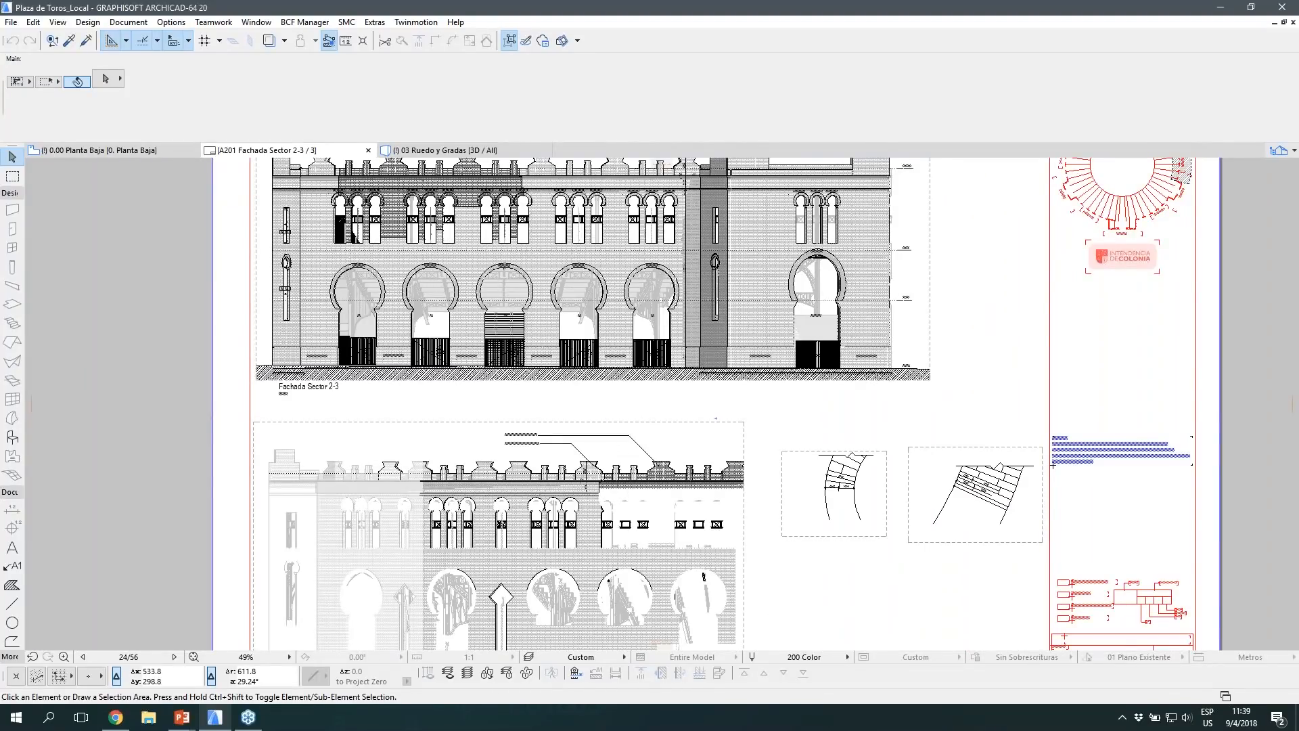
scroll(799, 417, "down", 2)
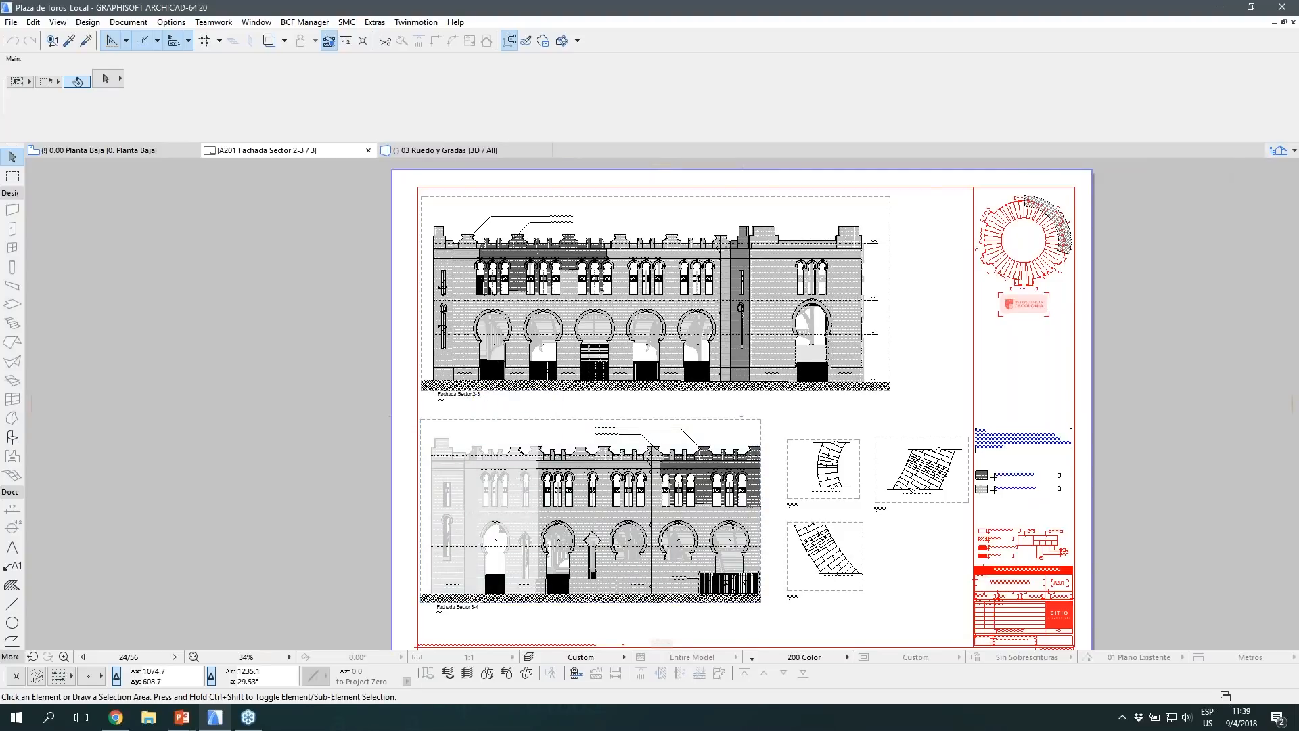
Step: Open the layout A301 Corte BB from the A3 Cortes folder and inspect the section's trusses, railings and elevator shaft
left_click(1289, 156)
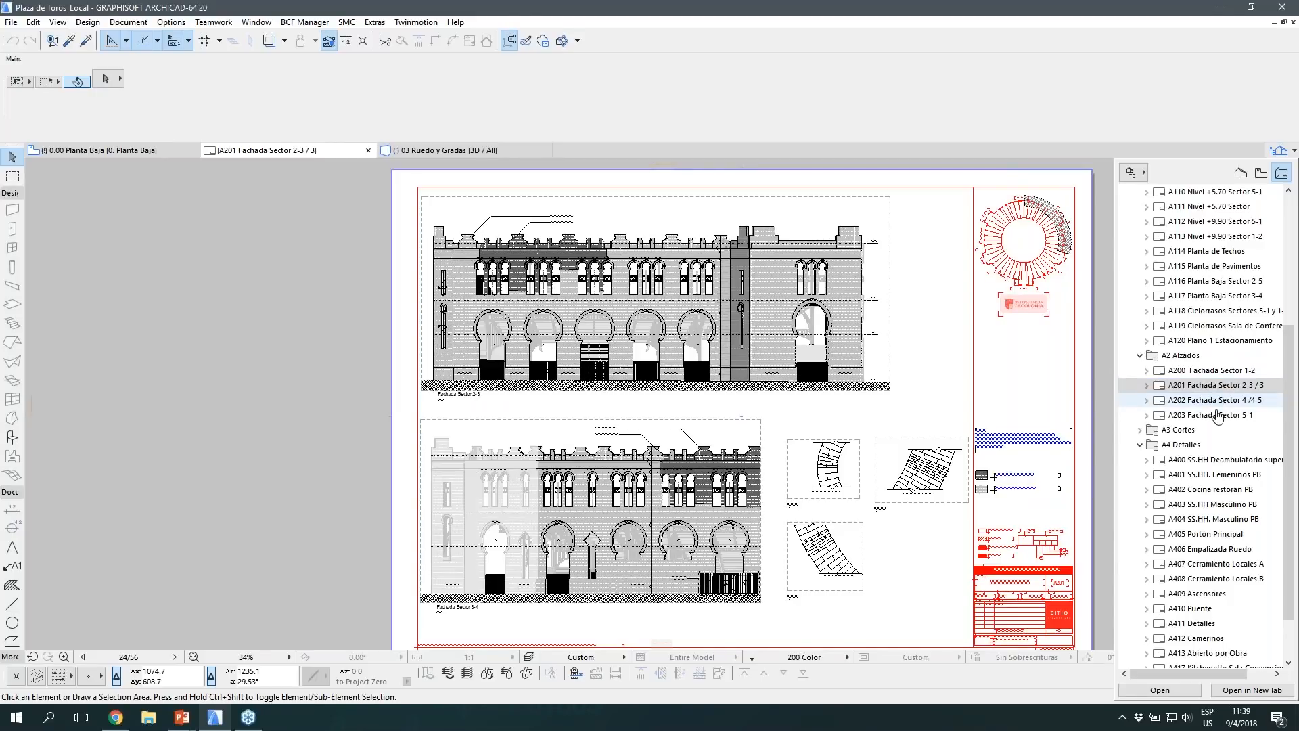
left_click(1140, 431)
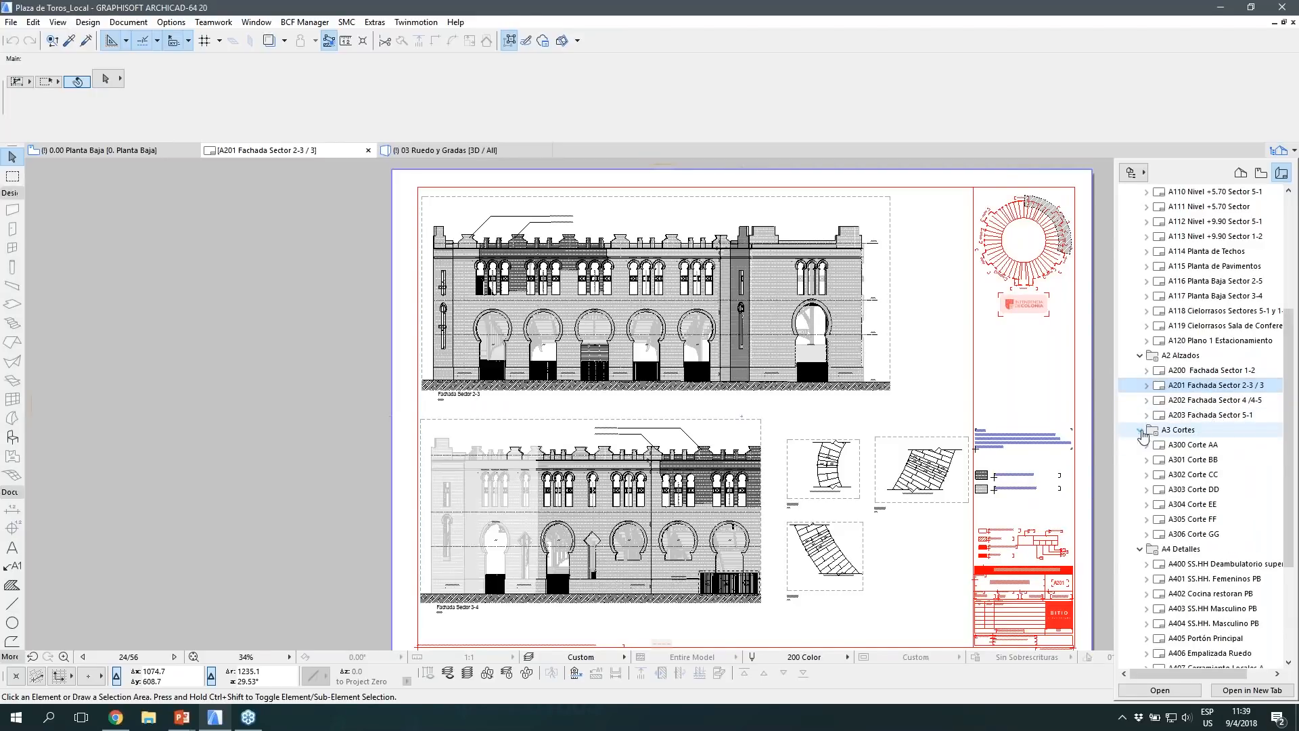
double_click(1218, 460)
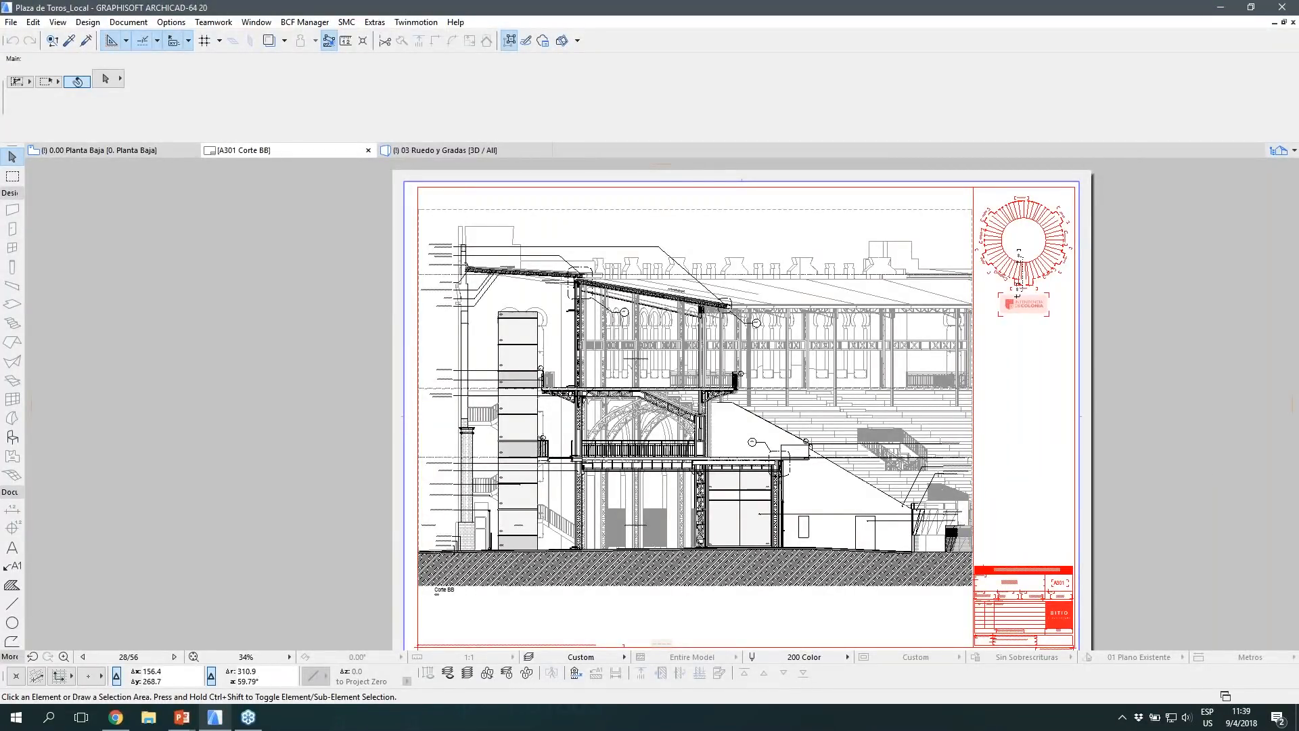
scroll(607, 485, "up", 5)
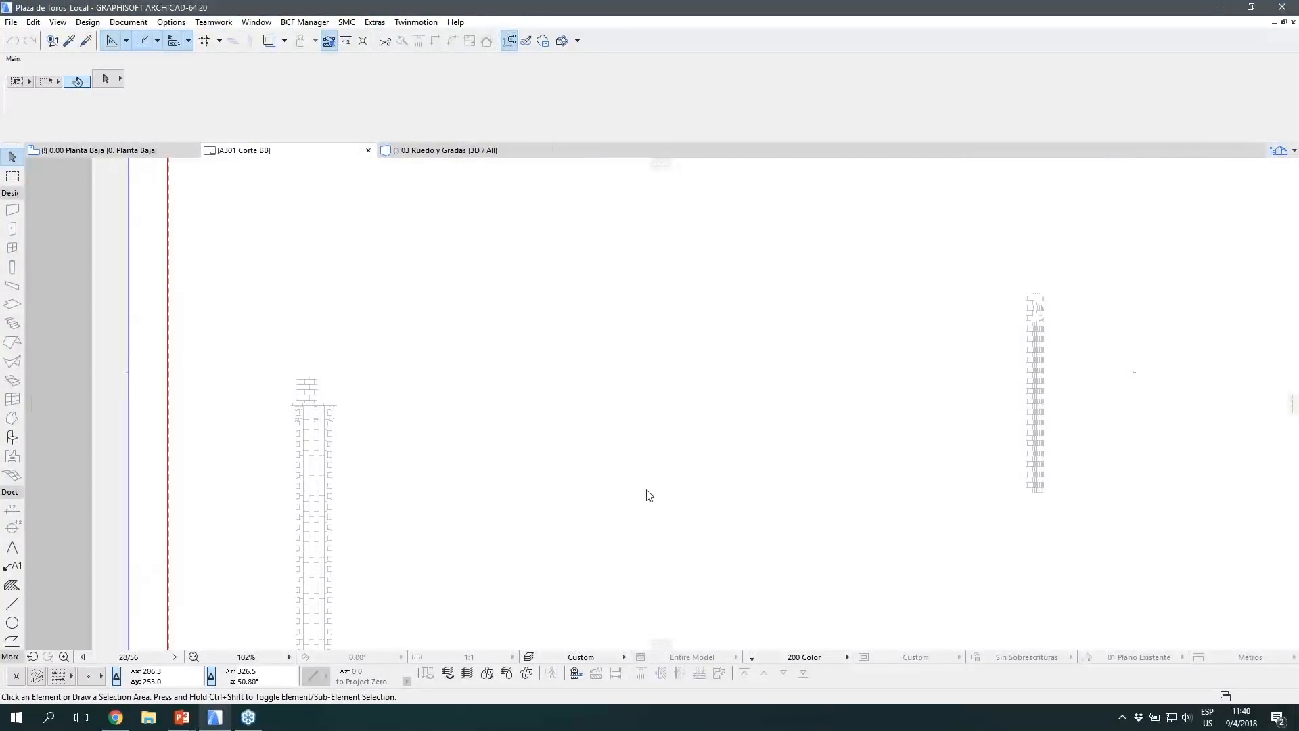
middle_click_drag(648, 495, 645, 410)
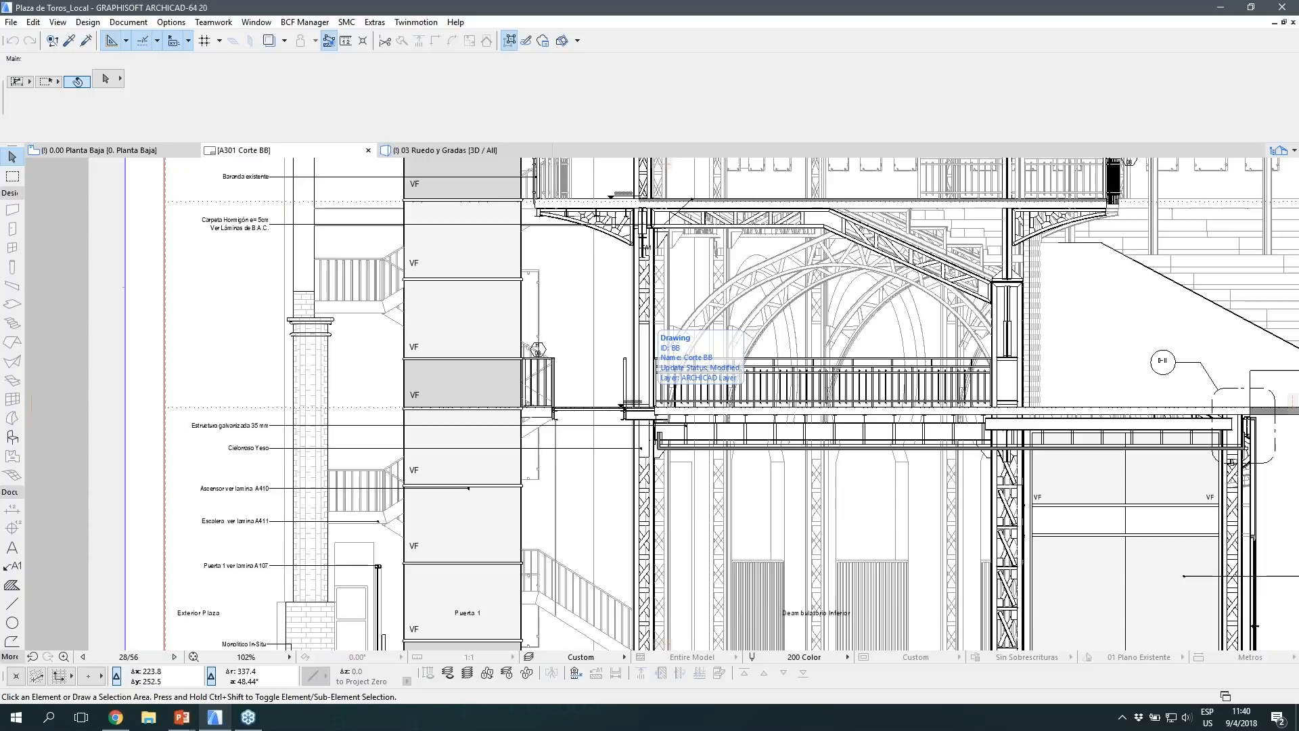
middle_click_drag(1221, 348, 935, 348)
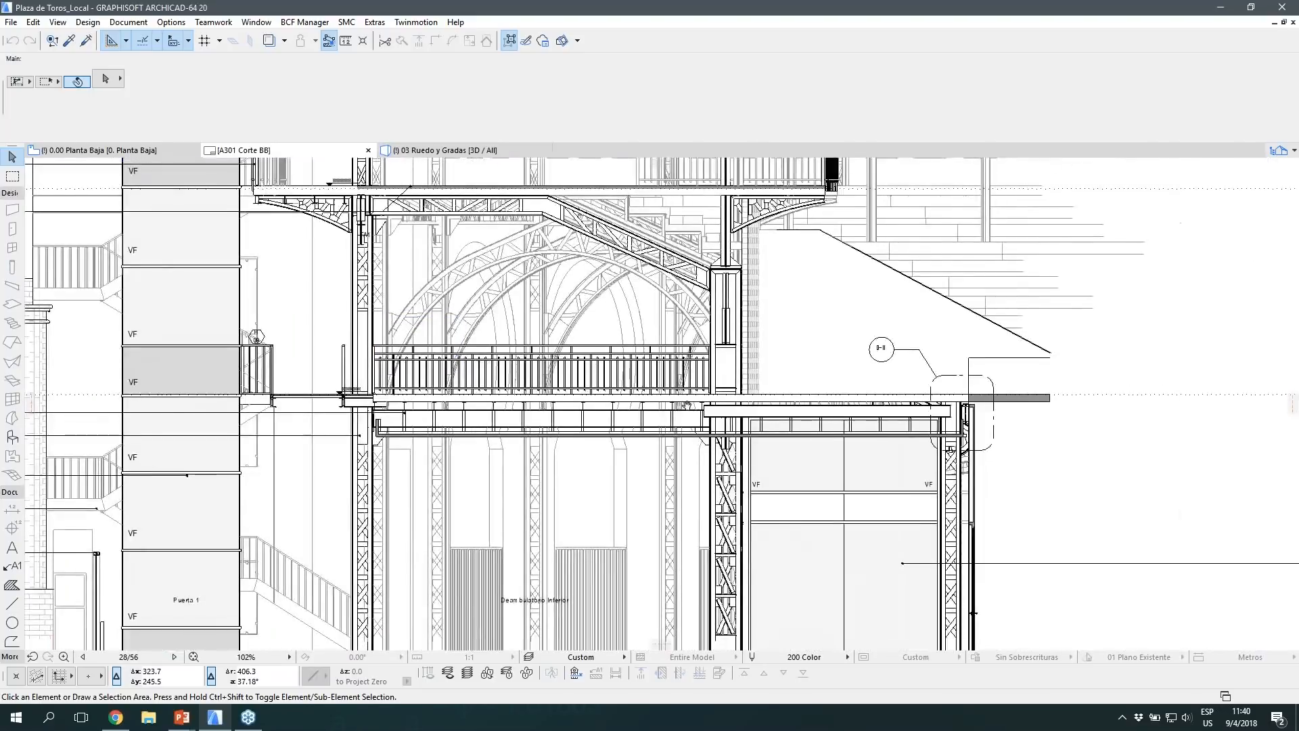
scroll(935, 347, "up", 2)
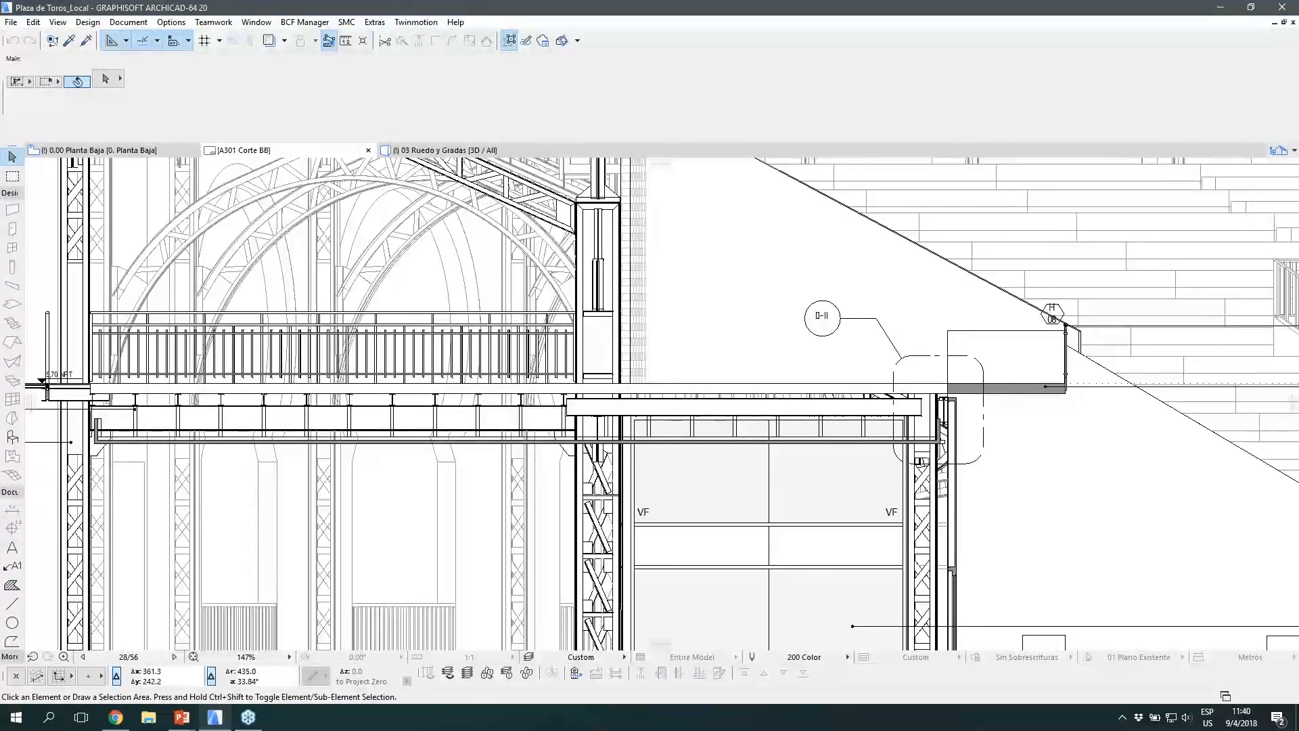
mouse_move(674, 460)
middle_mouse_down()
mouse_move(853, 526)
mouse_move(1037, 631)
middle_mouse_up()
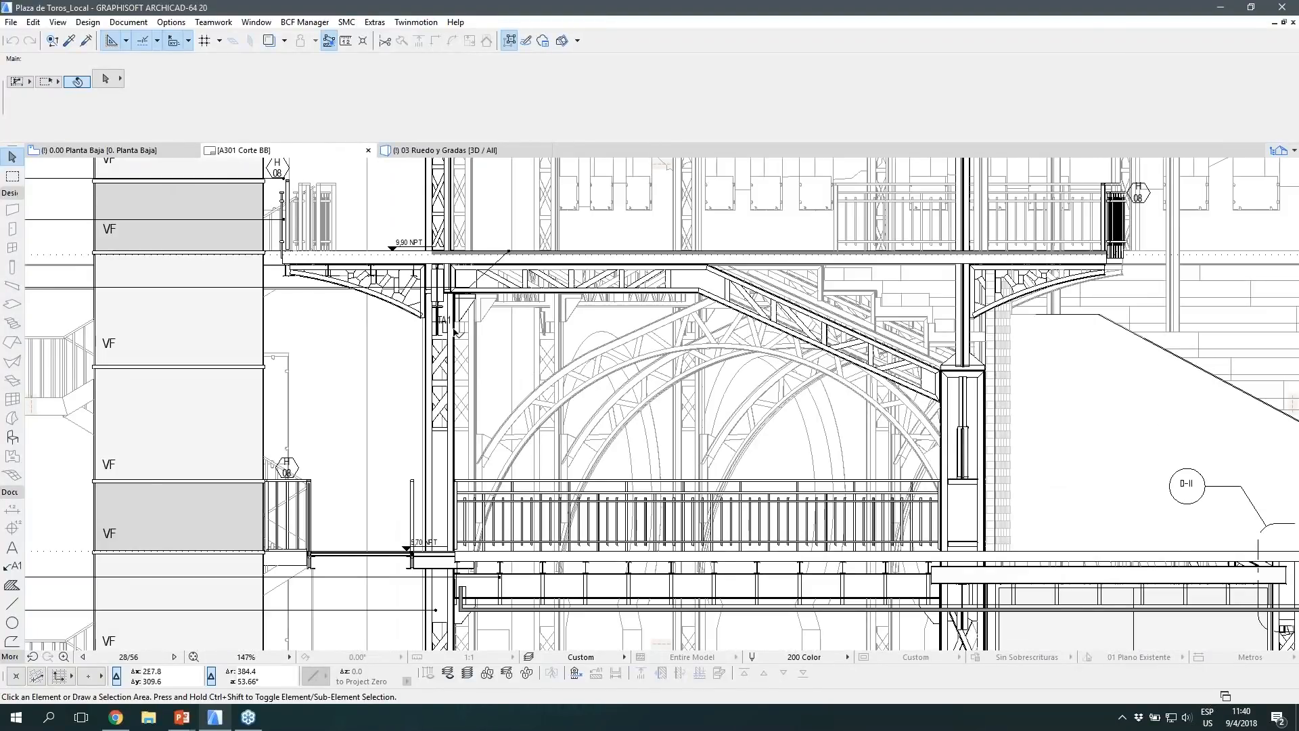
Step: Examine section BB from the gallery truss and railings across to the seating slab around detail callout D-II
middle_click_drag(504, 395, 674, 508)
scroll(549, 485, "down", 2)
middle_click_drag(929, 494, 663, 371)
middle_click_drag(769, 509, 706, 459)
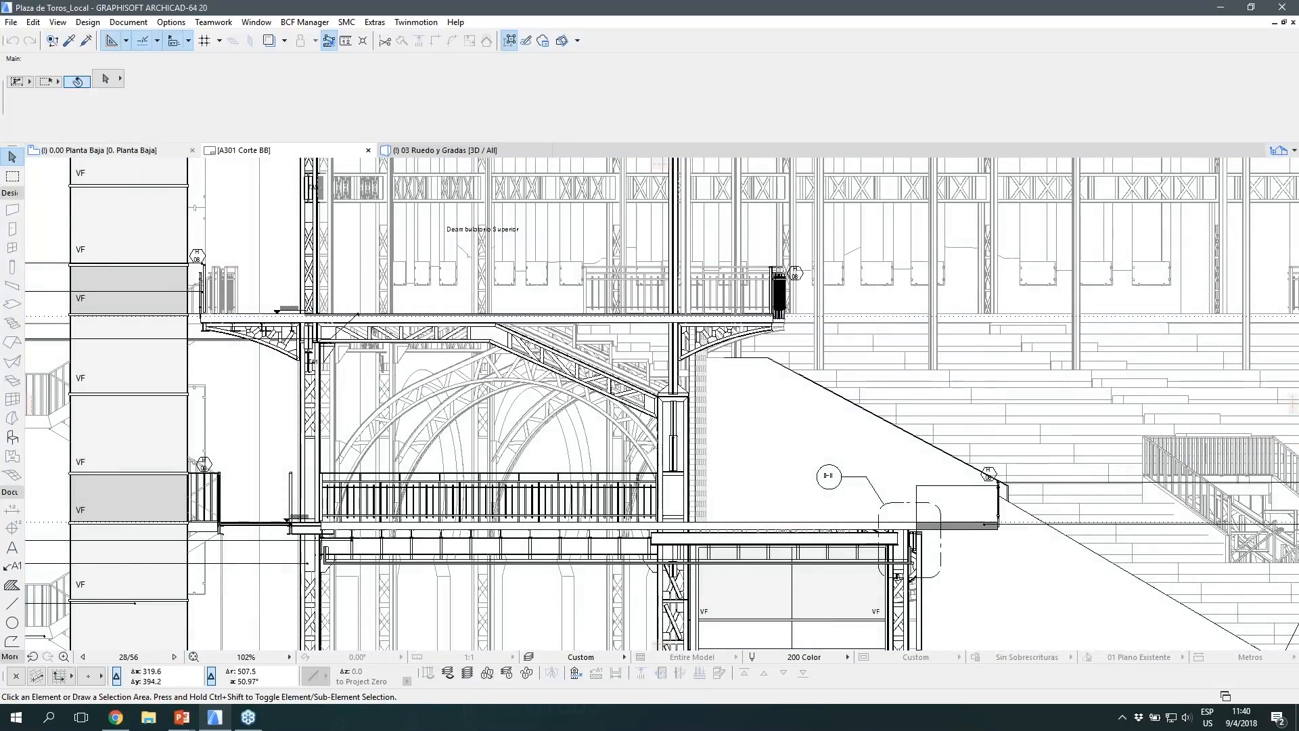
Step: Leave the section layout and switch to the PowerPoint slide show on project design and management in ARCHICAD
left_click(100, 151)
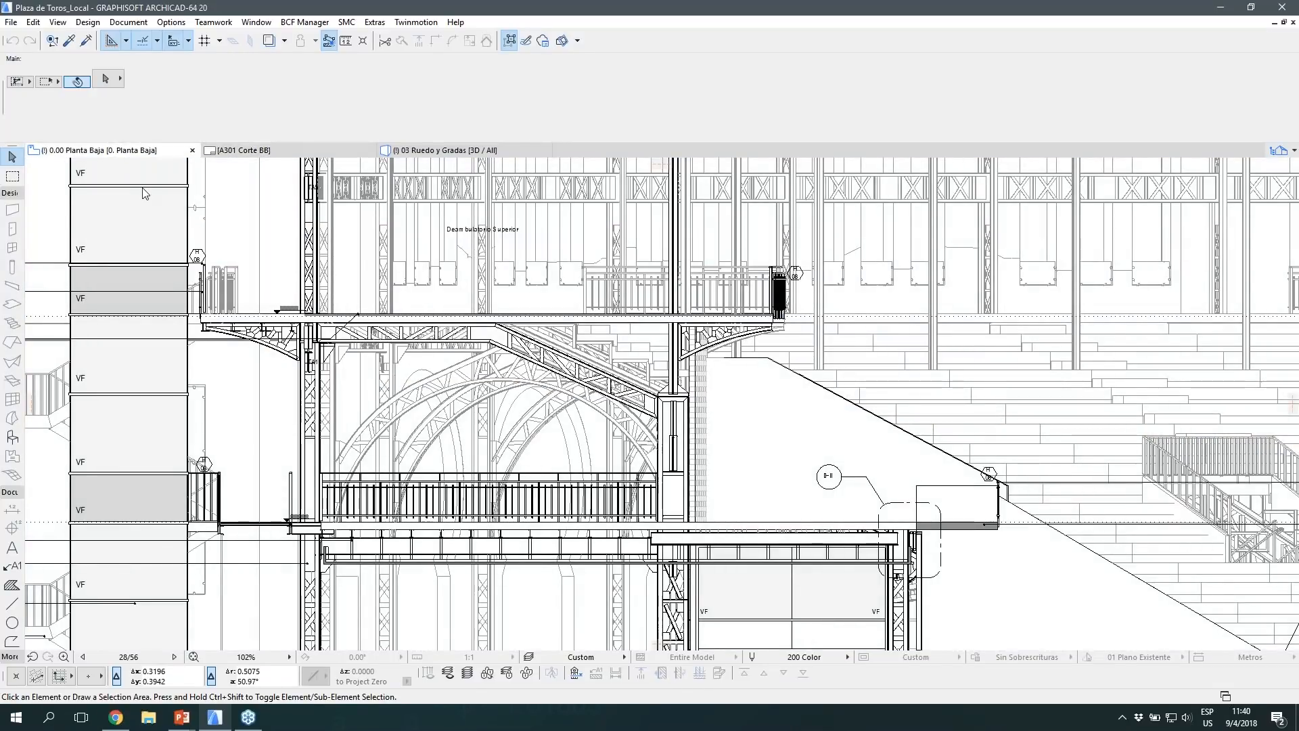
left_click(260, 715)
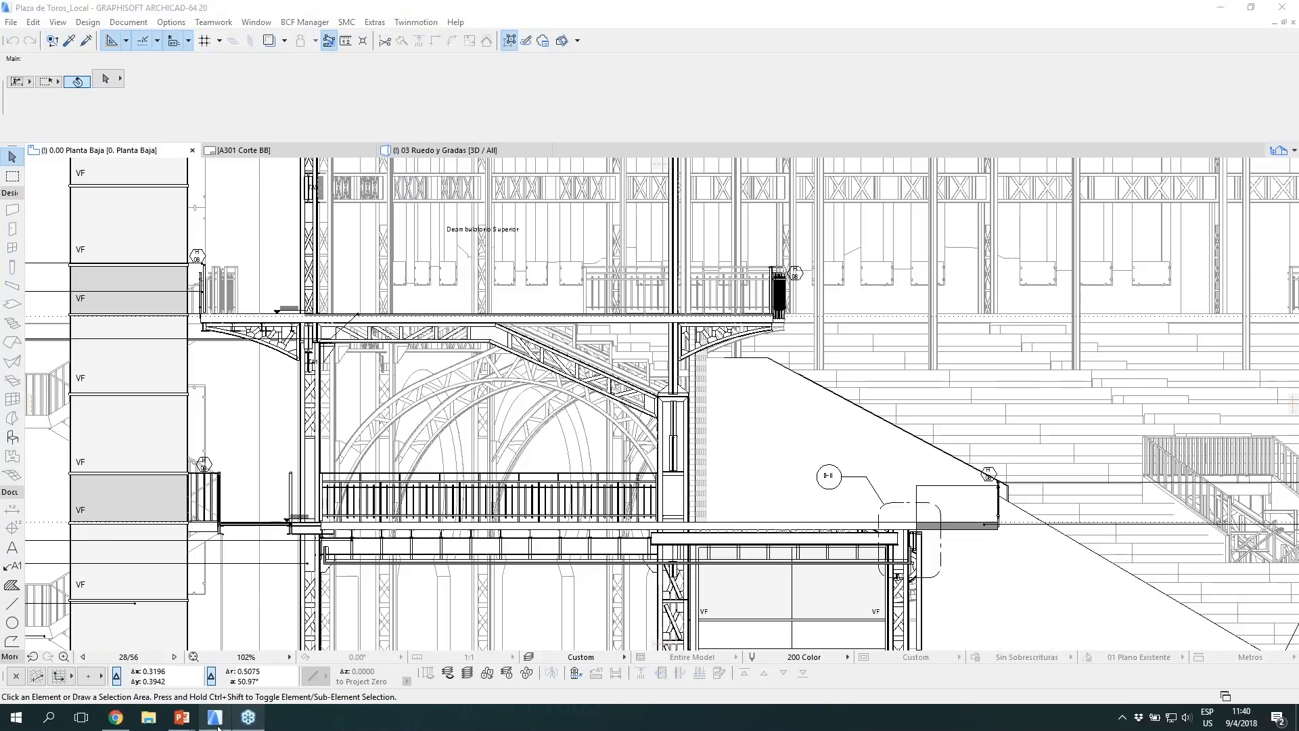
mouse_move(191, 718)
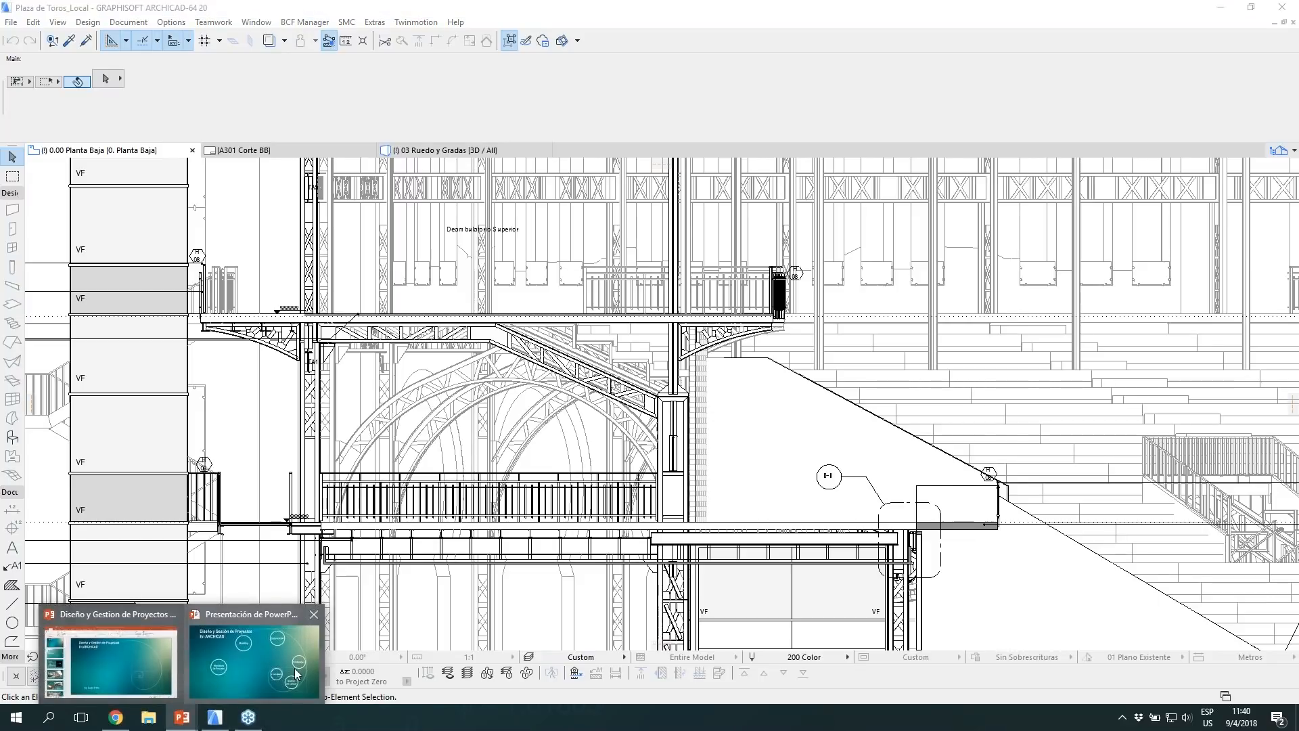
left_click(296, 673)
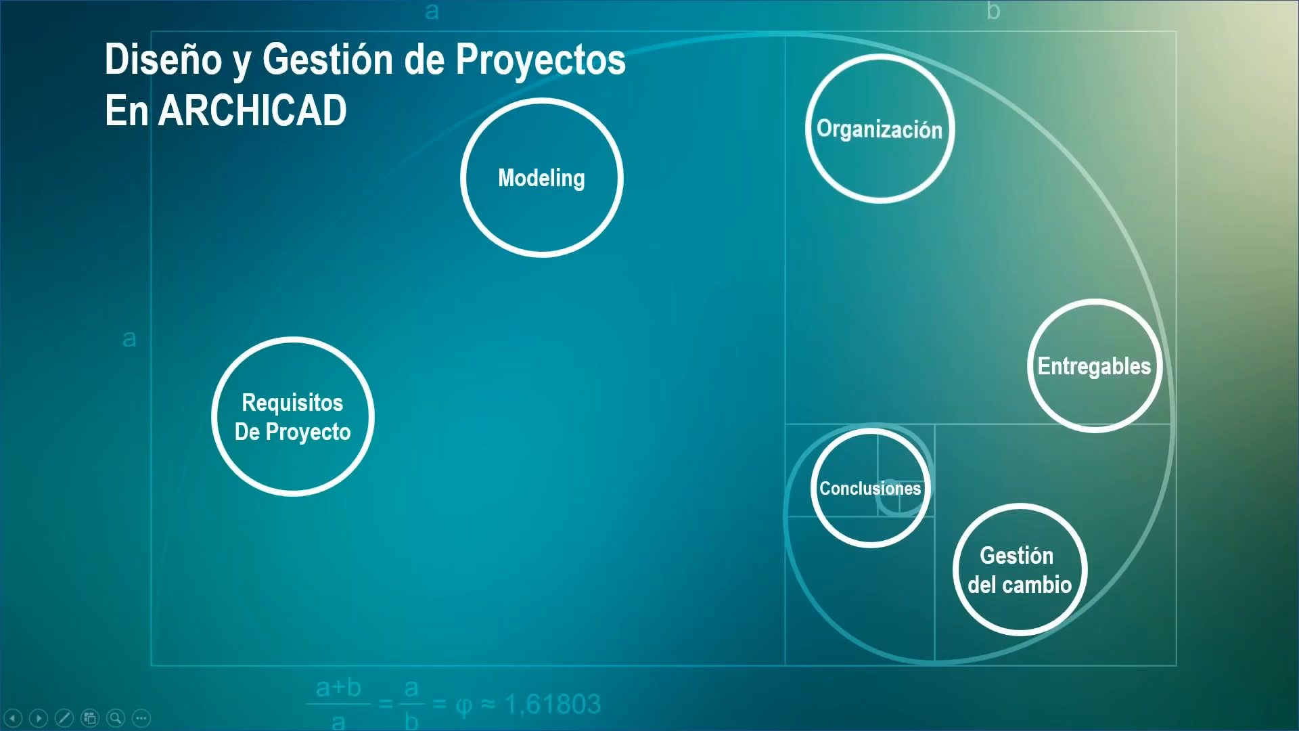
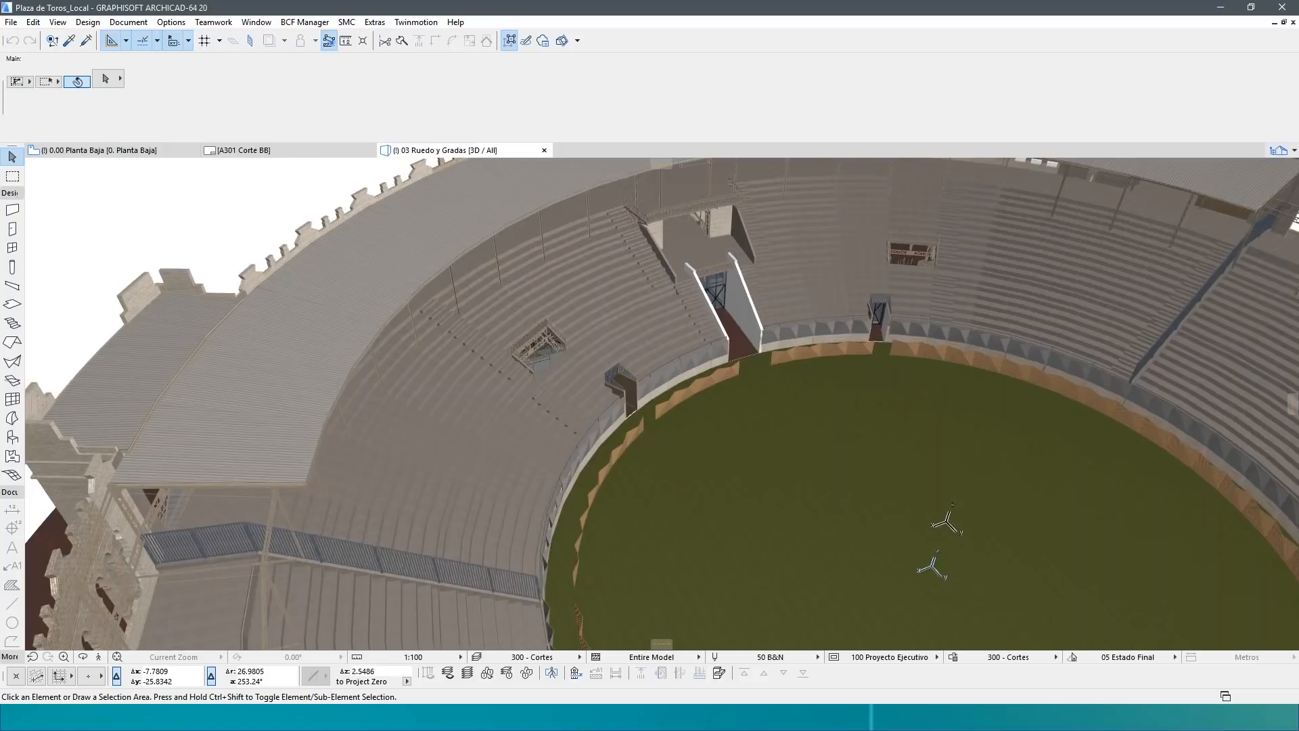
Step: Fly through the 3D model from the bullring arena and its entrance passage to the arched perimeter gallery
left_click(99, 657)
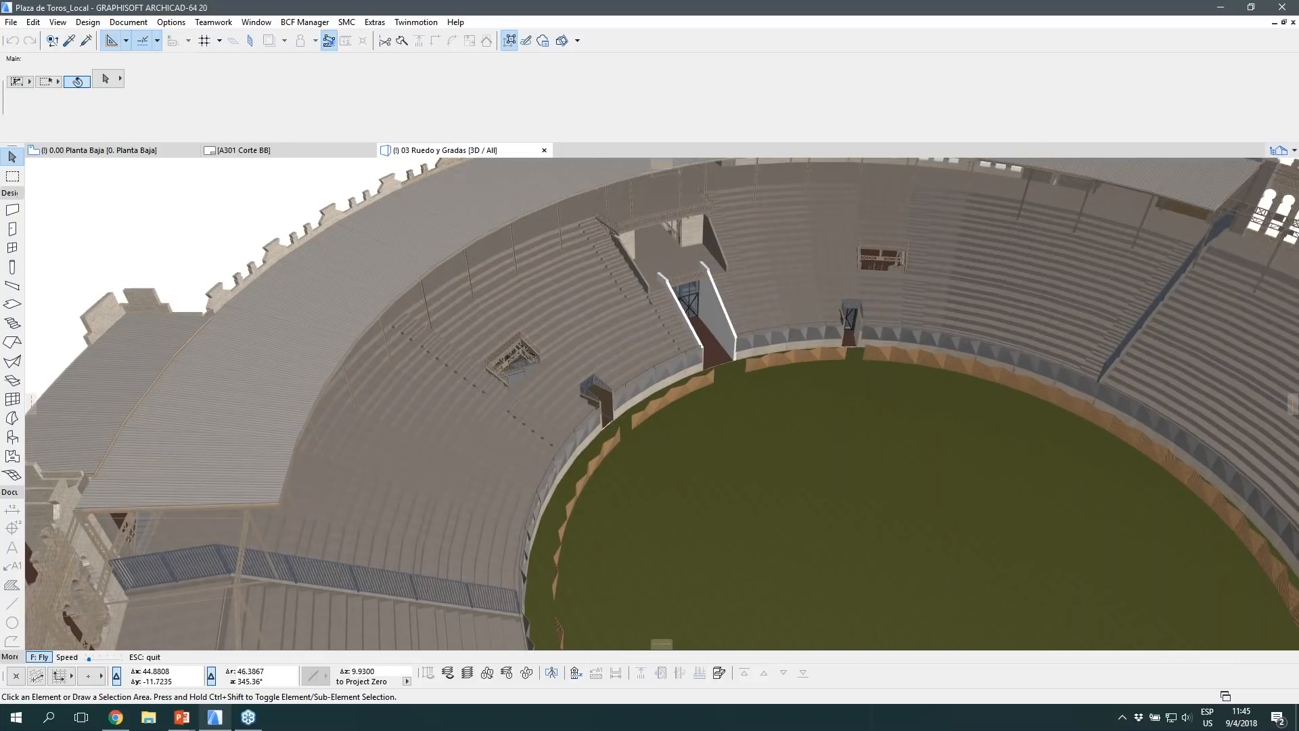
key("Up")
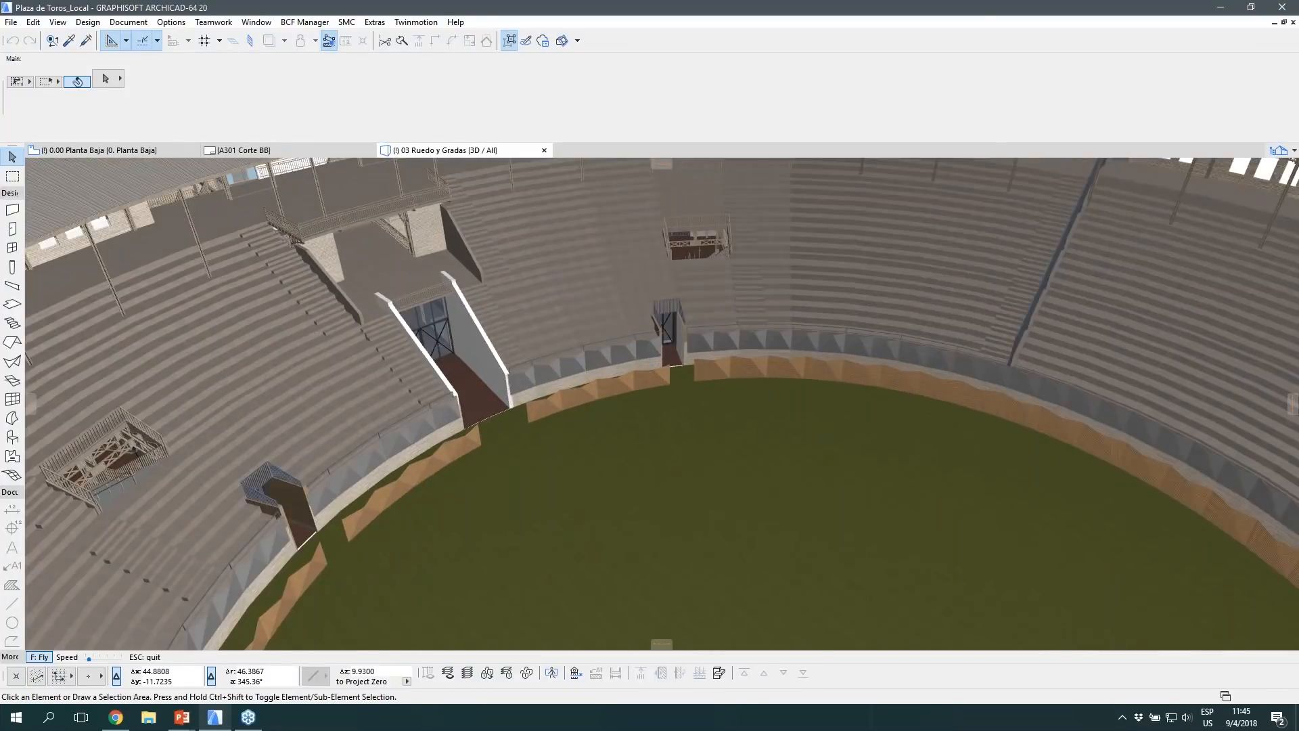
key("Up")
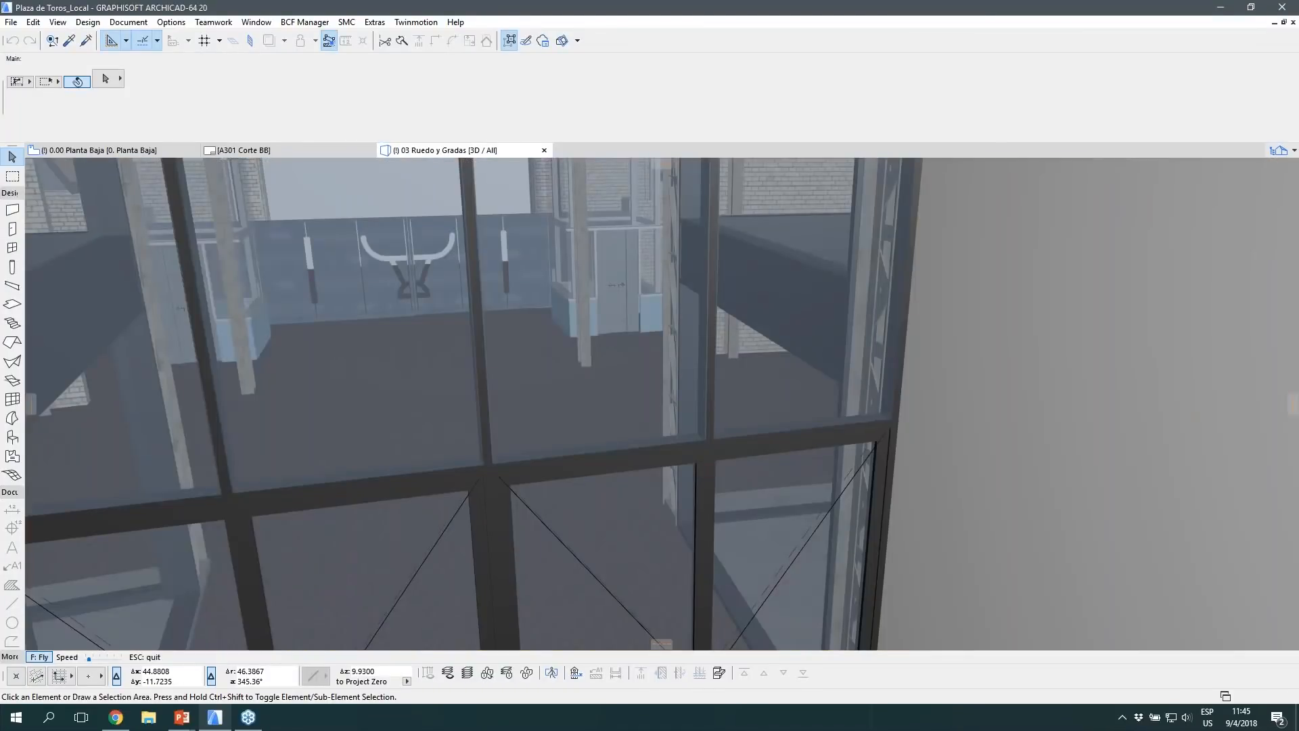
key("Up")
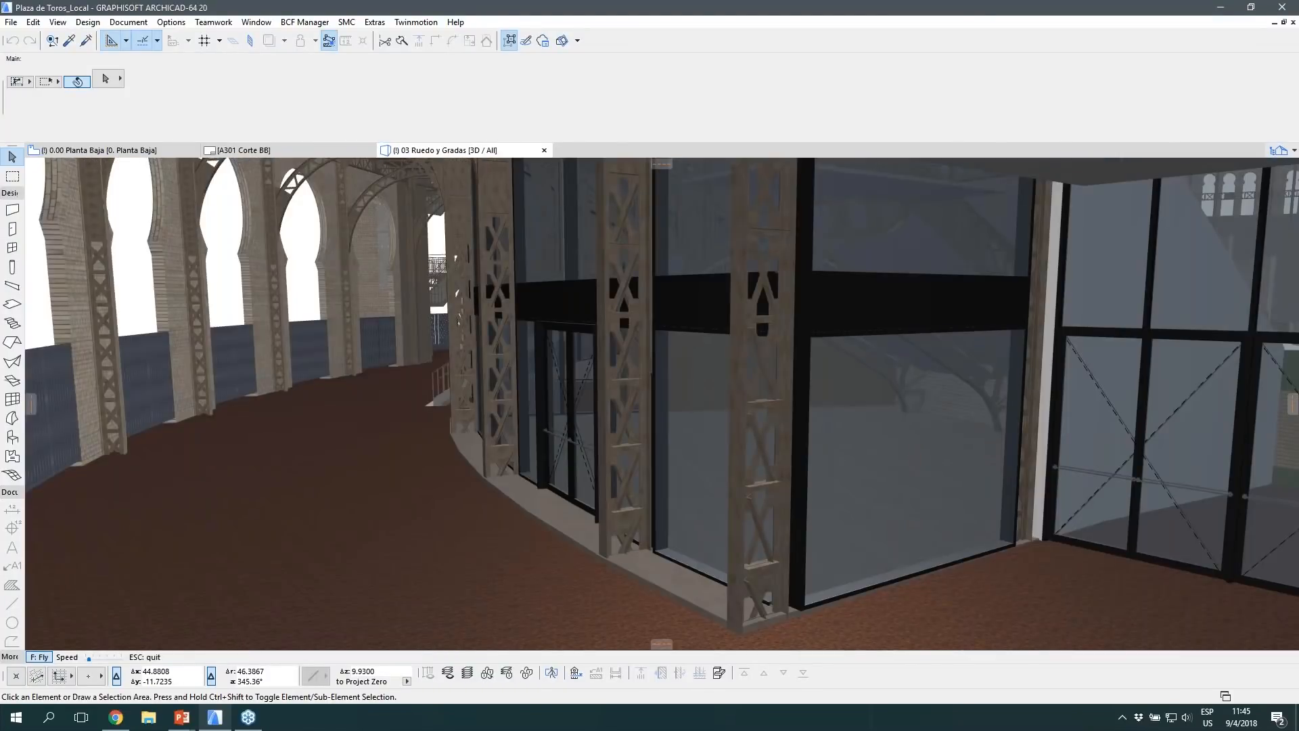
key("Down")
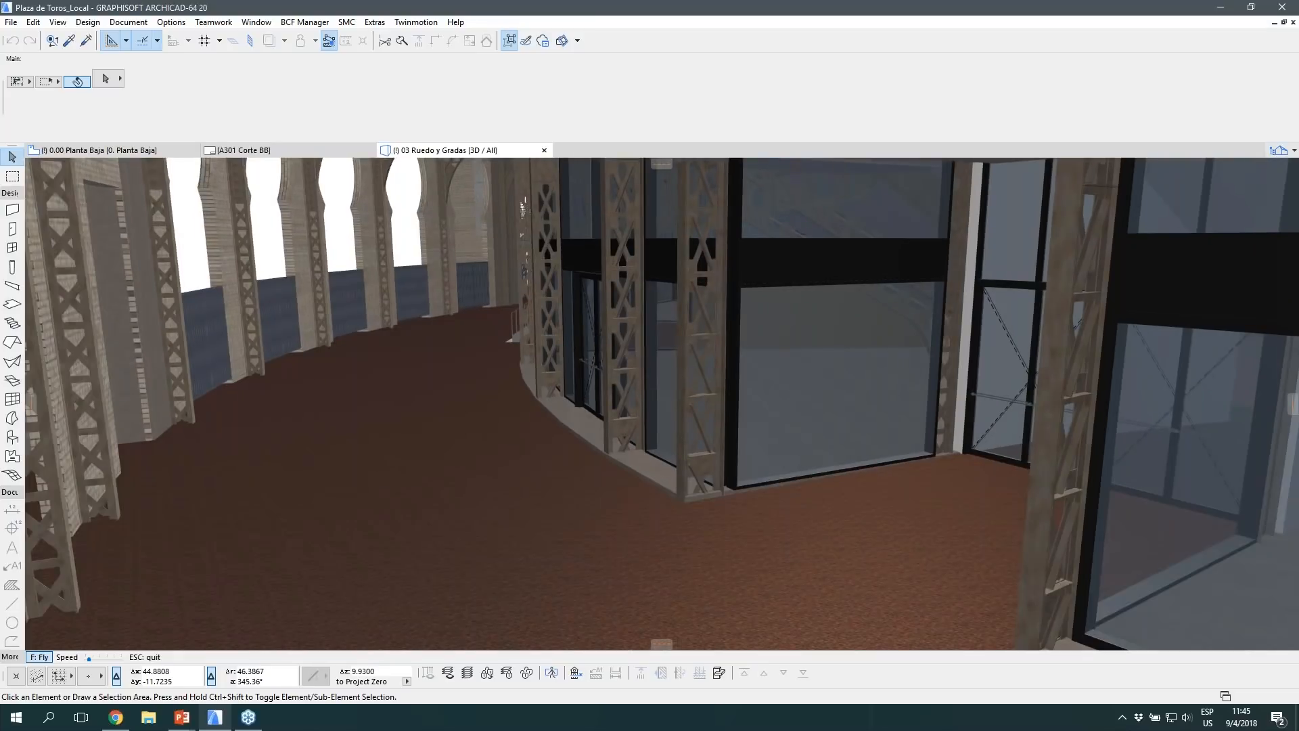
key("Up")
key("Escape")
left_click(102, 657)
key("Down")
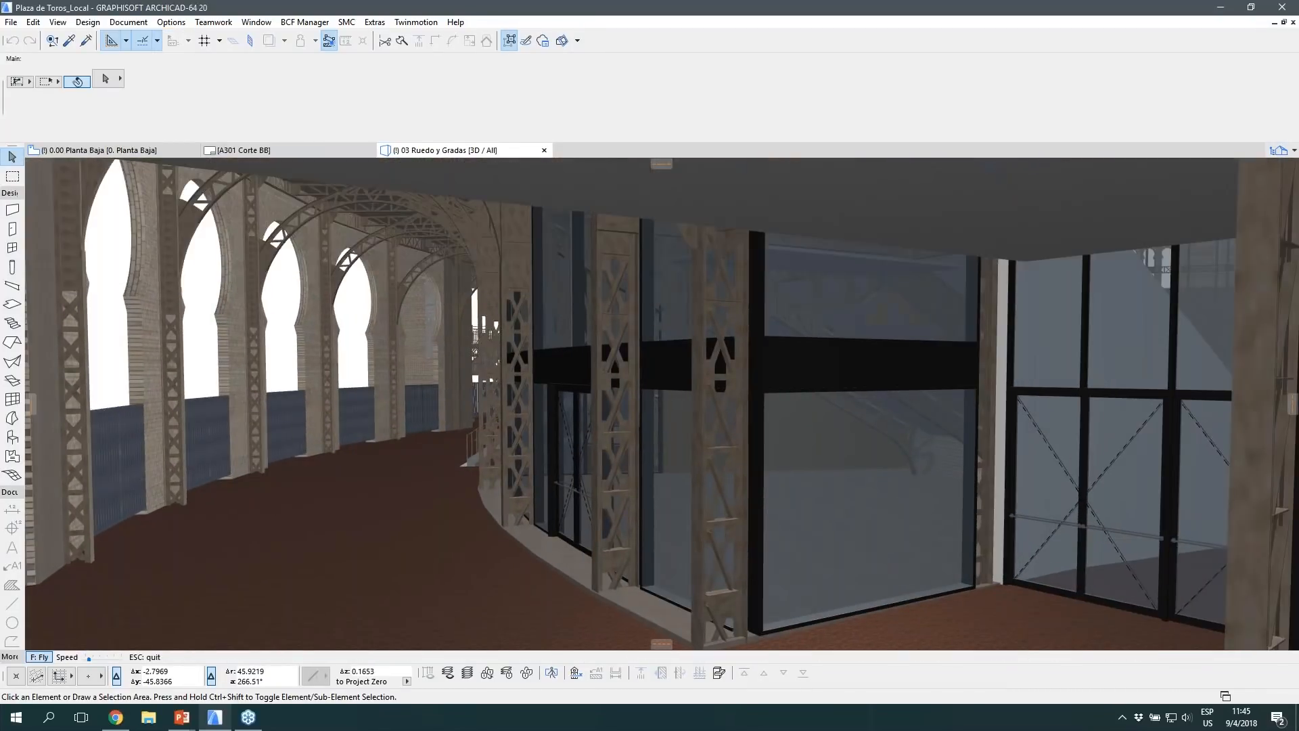
key("Up")
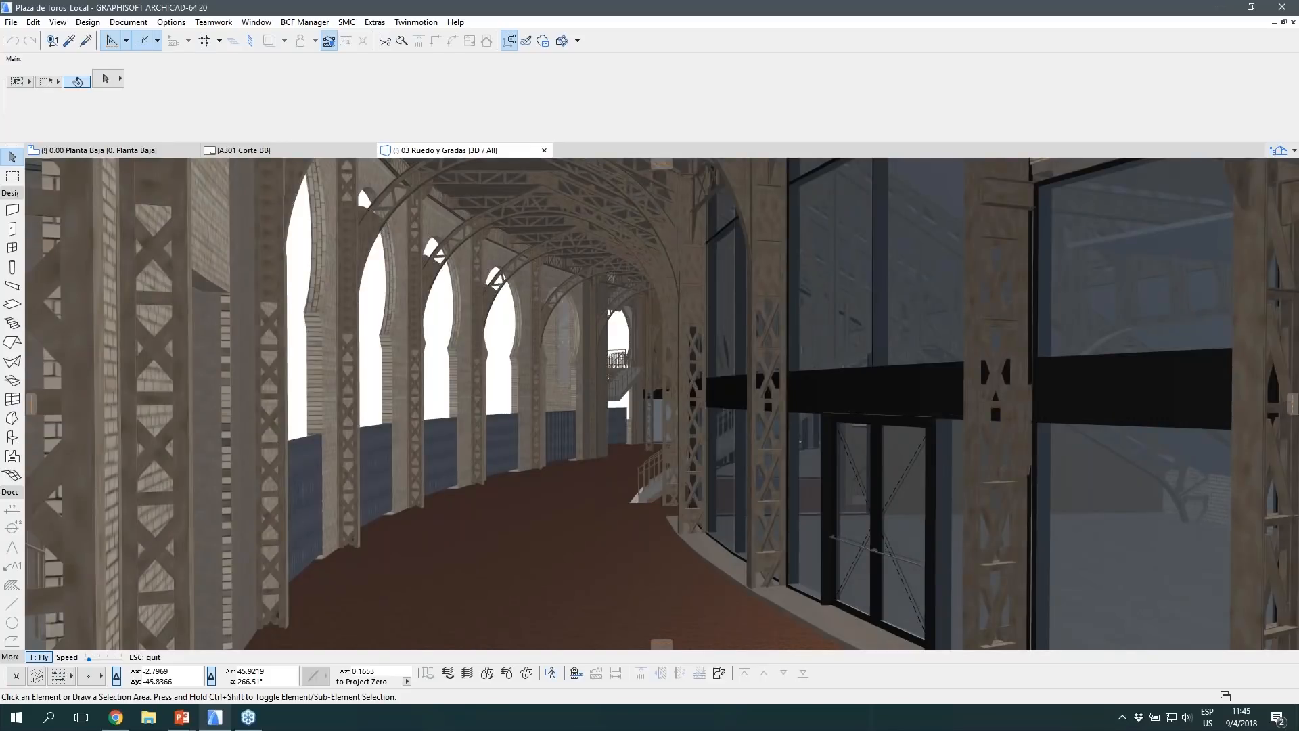
key("Escape")
Step: Inspect the gallery's Portico 1 by selecting its arch truss and its inner pillar with the grouped frame, clearing each selection
left_click(719, 351)
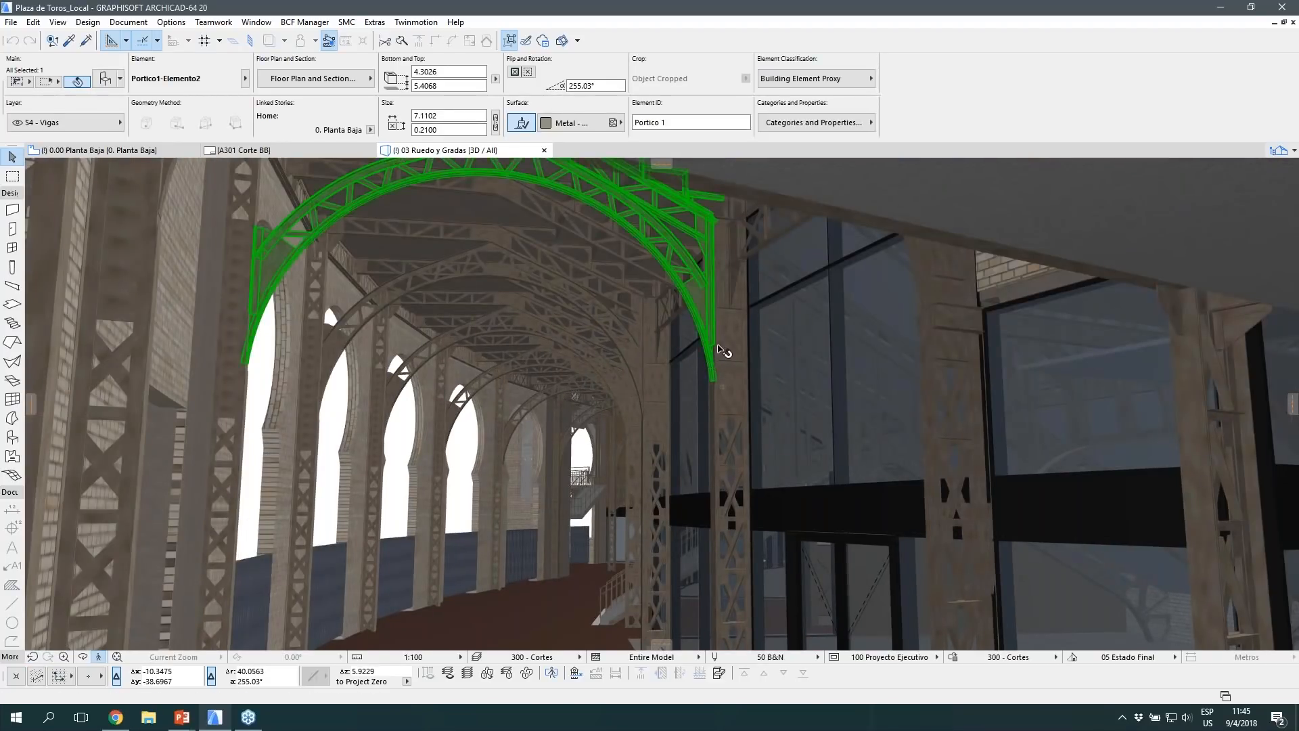
key("Escape")
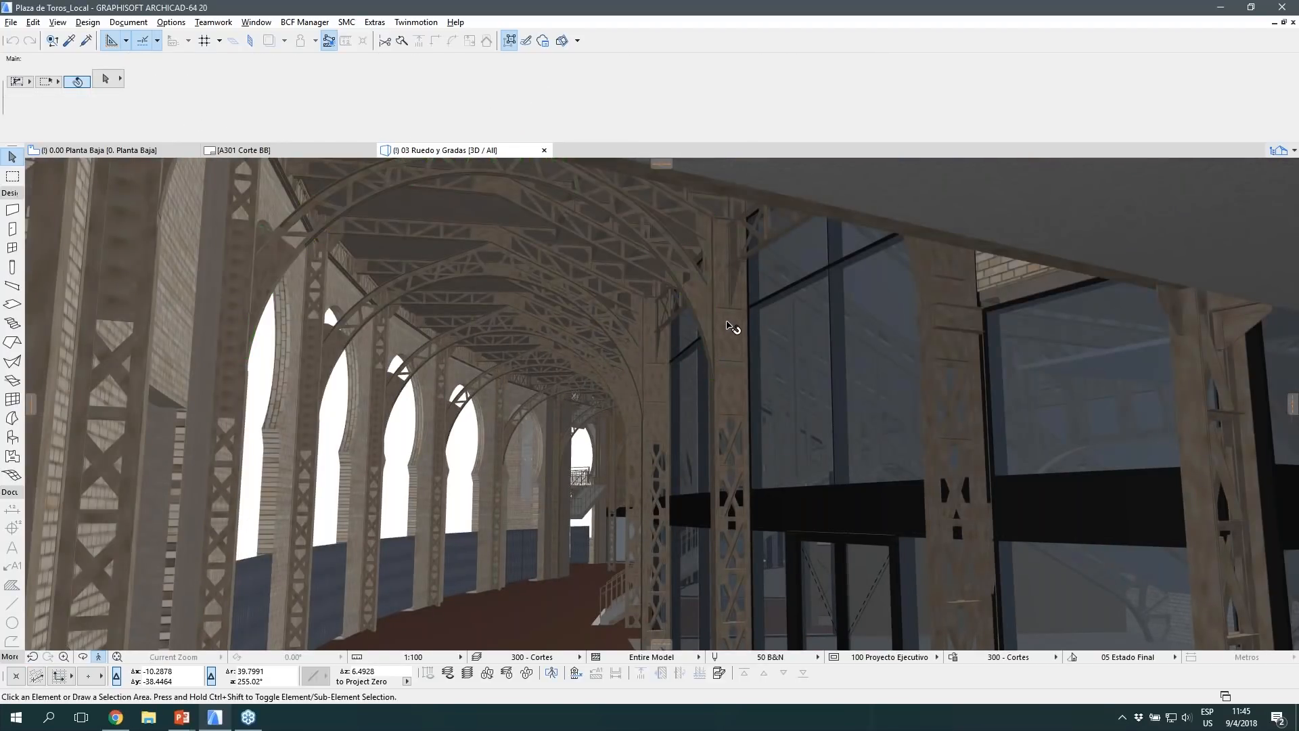
left_click(733, 327)
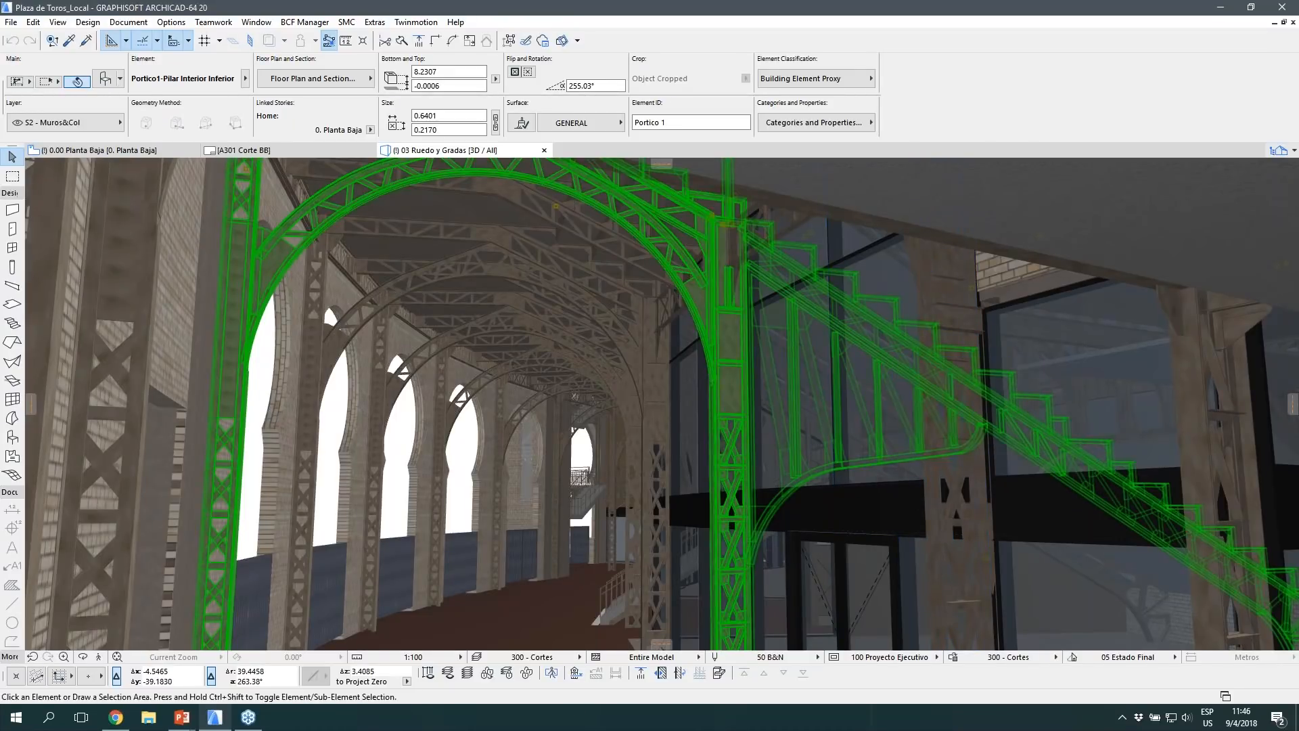
key("Escape")
Step: Inspect the glazed curtain wall MC-003 of the ground-floor premises by selecting it and flying up to it, leaving it unmoved and deselected
left_click(1048, 555)
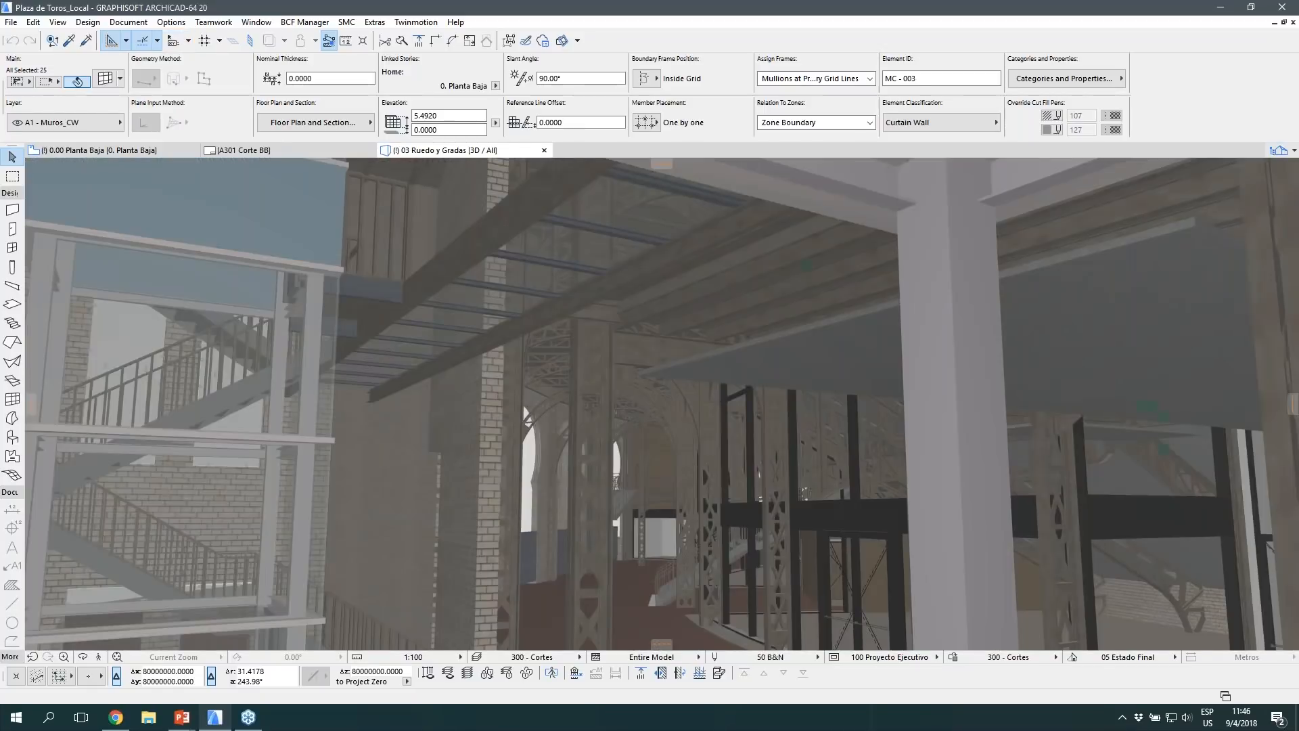
key("shift+F3")
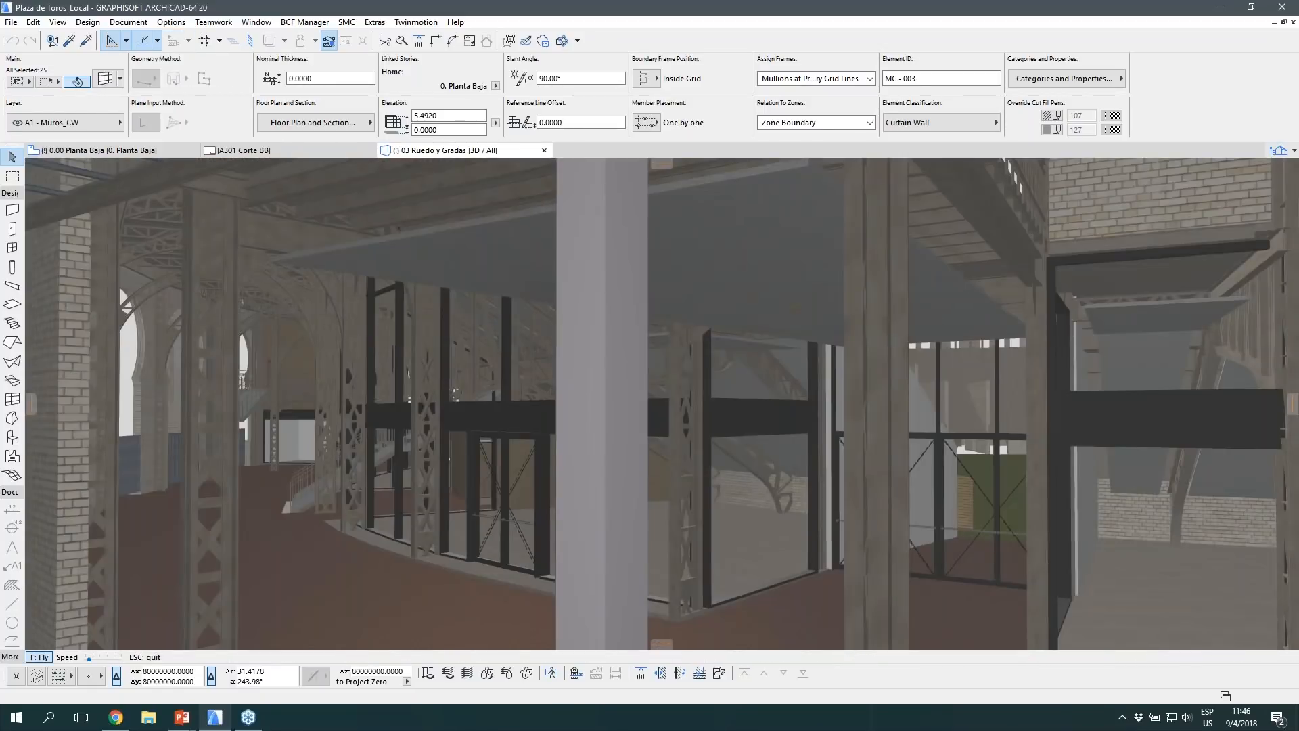
key("Right")
key("Up")
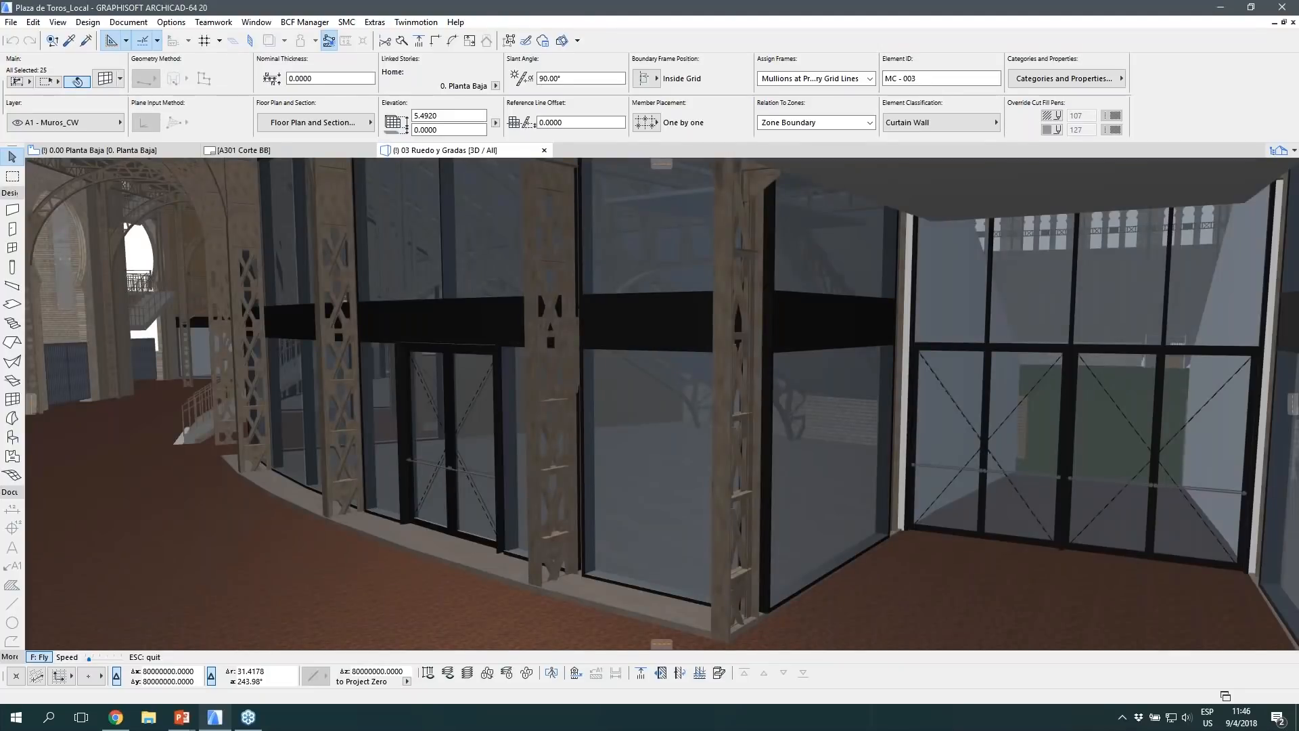
key("Down")
key("Escape")
left_click(887, 412)
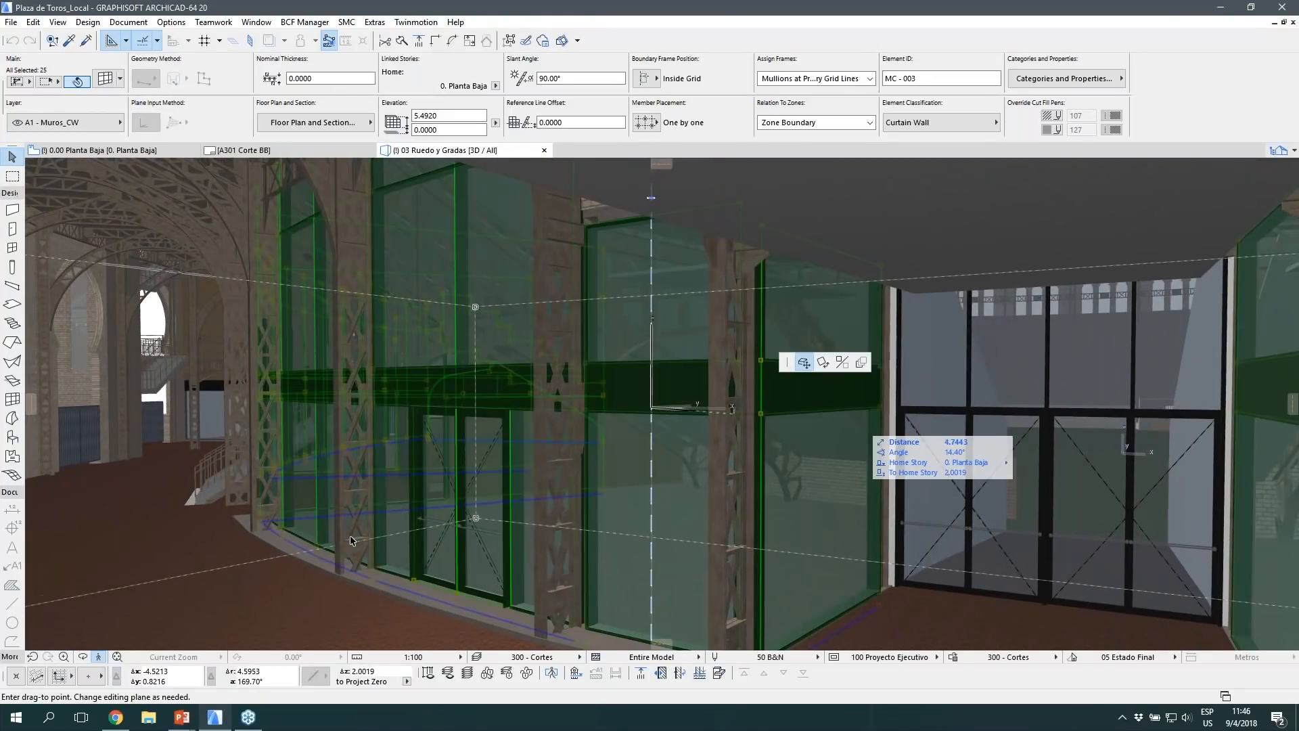
key("Escape")
key("Escape")
key("Escape")
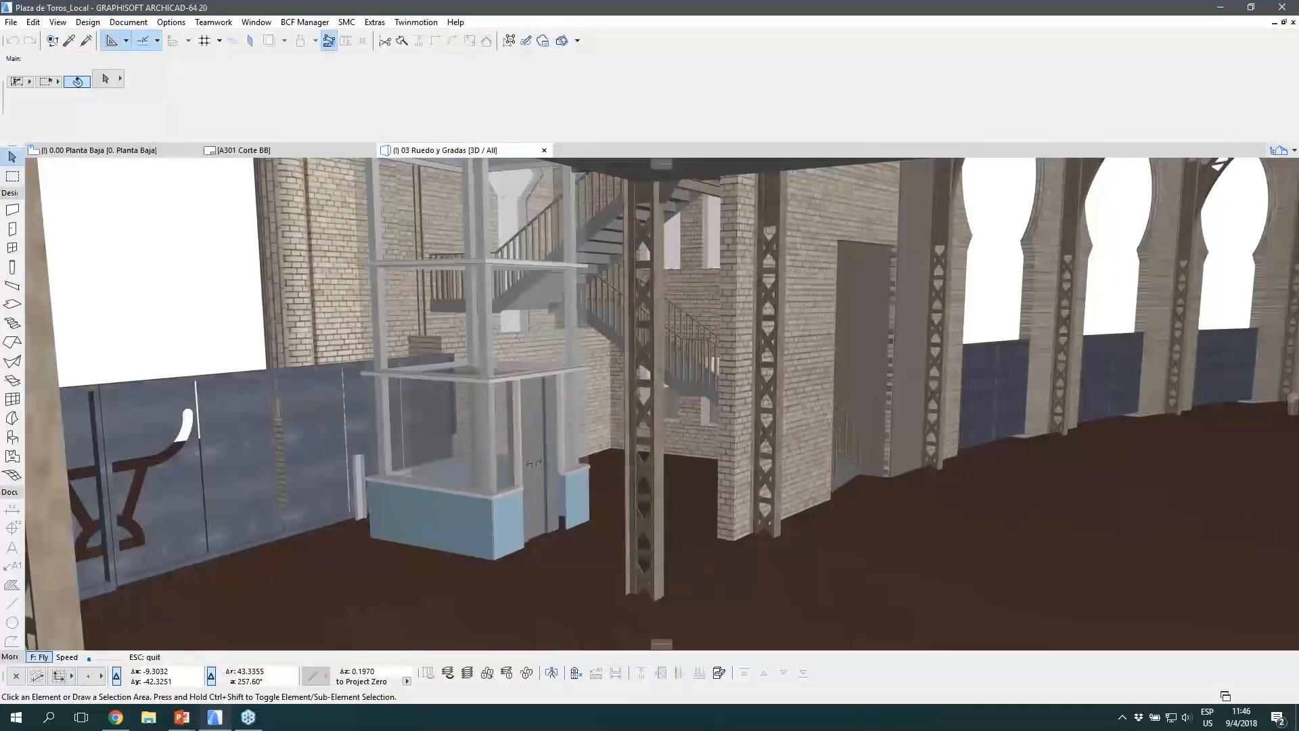
Step: Inspect the glass elevator shaft and the main gate Porton Principal 01 by selecting each, and clear the selection
key("Escape")
left_click(545, 561)
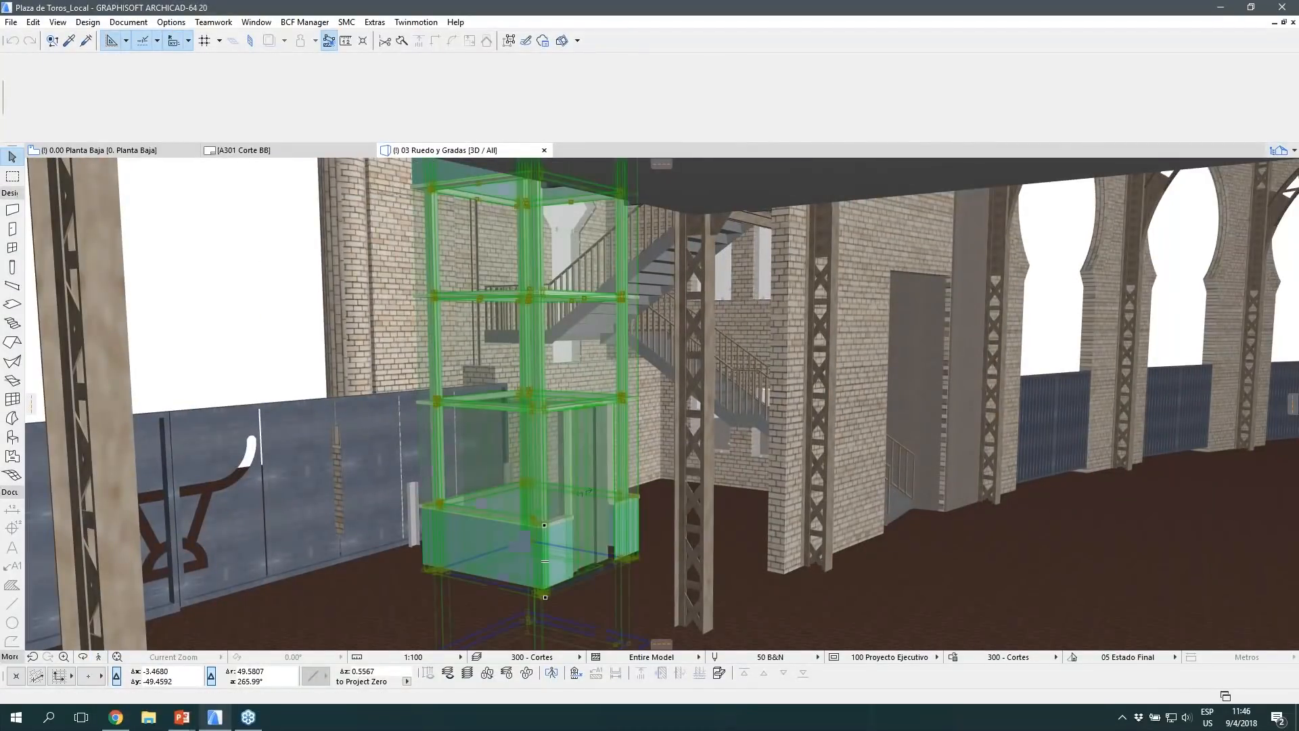
left_click(266, 480)
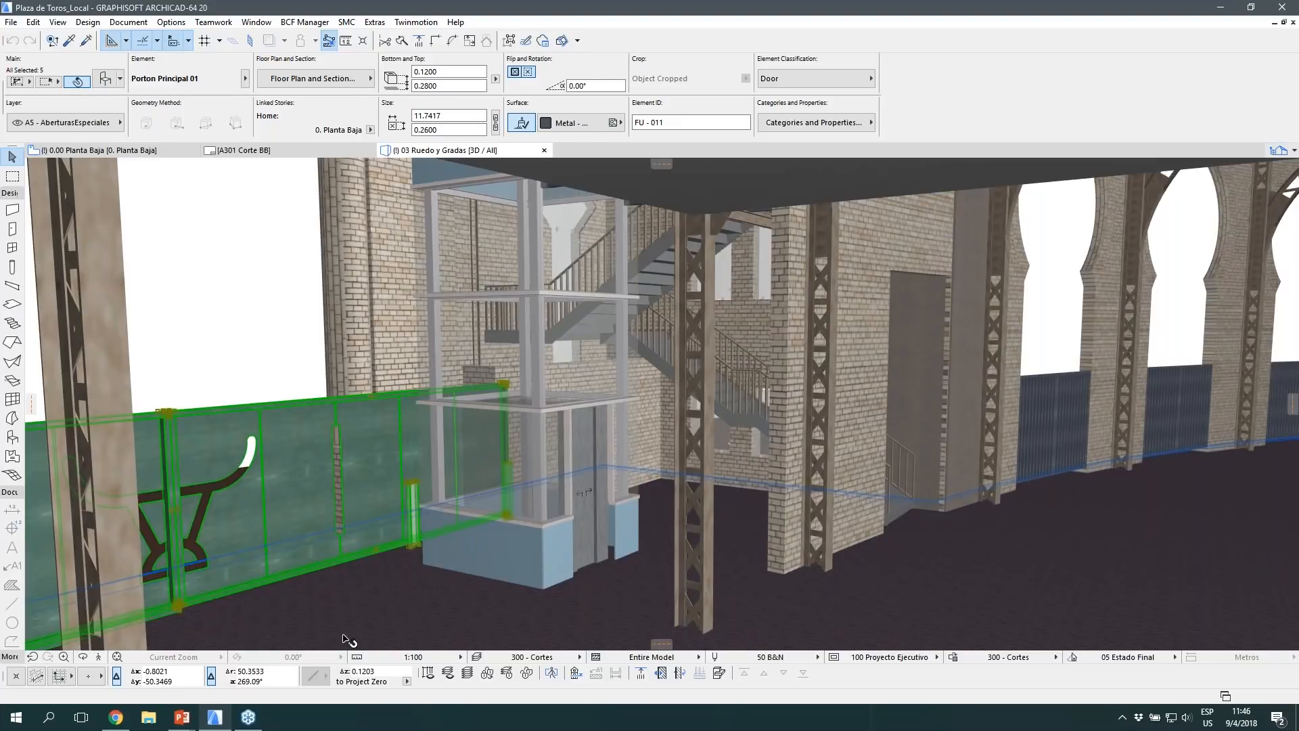
left_click(528, 581)
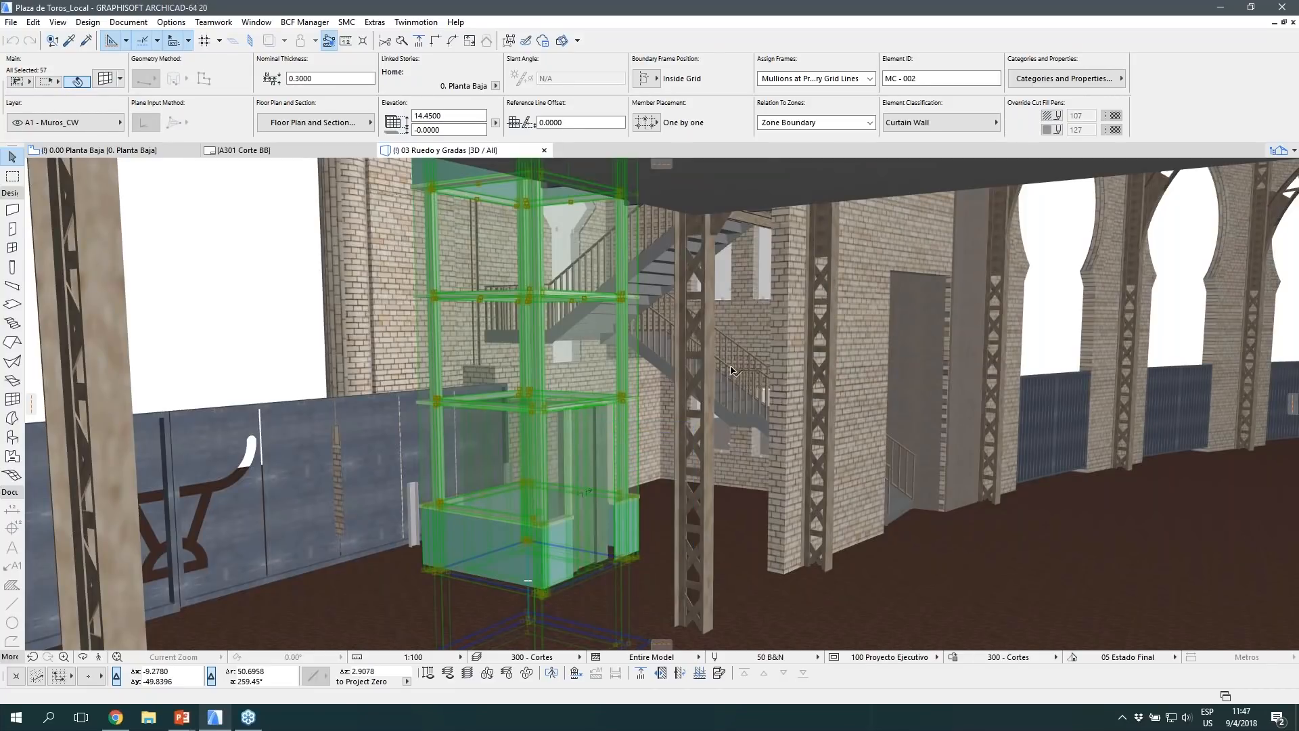
key("Escape")
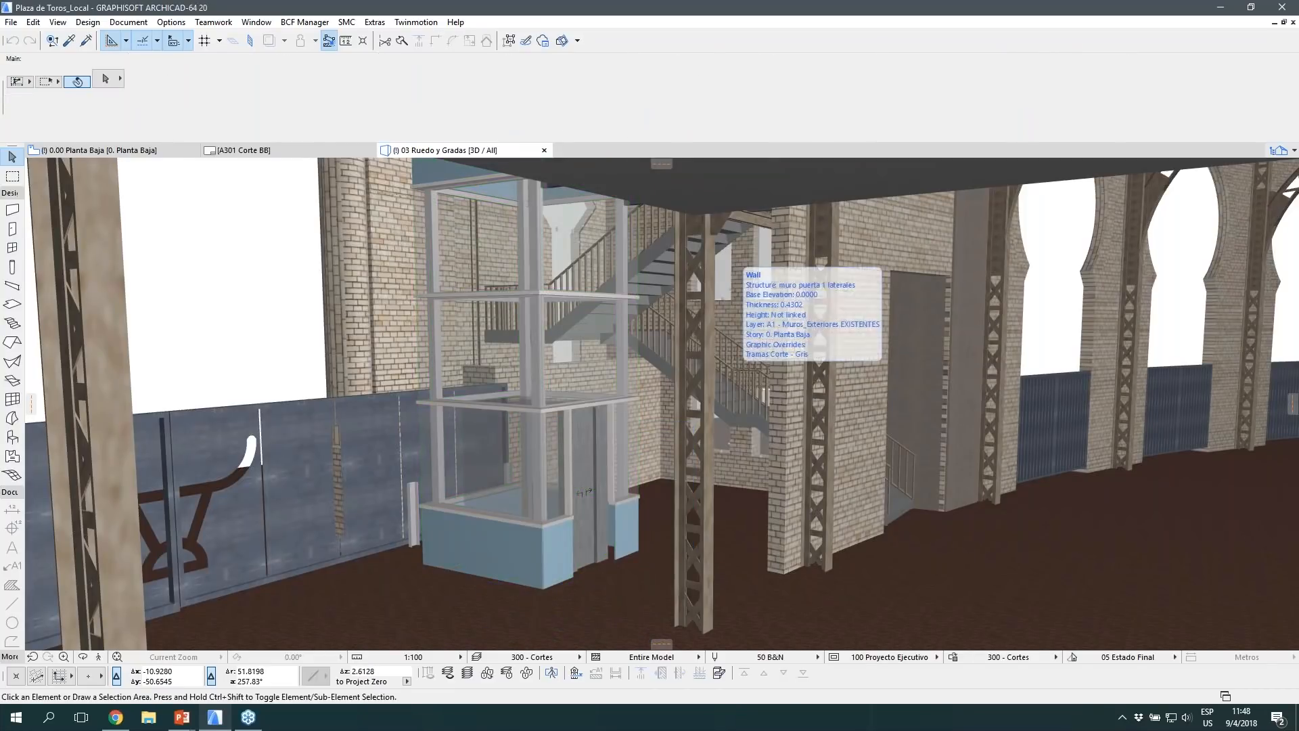
Step: Try to open the elevator shaft's hotlinked module for editing in a separate ARCHICAD
left_click(542, 416)
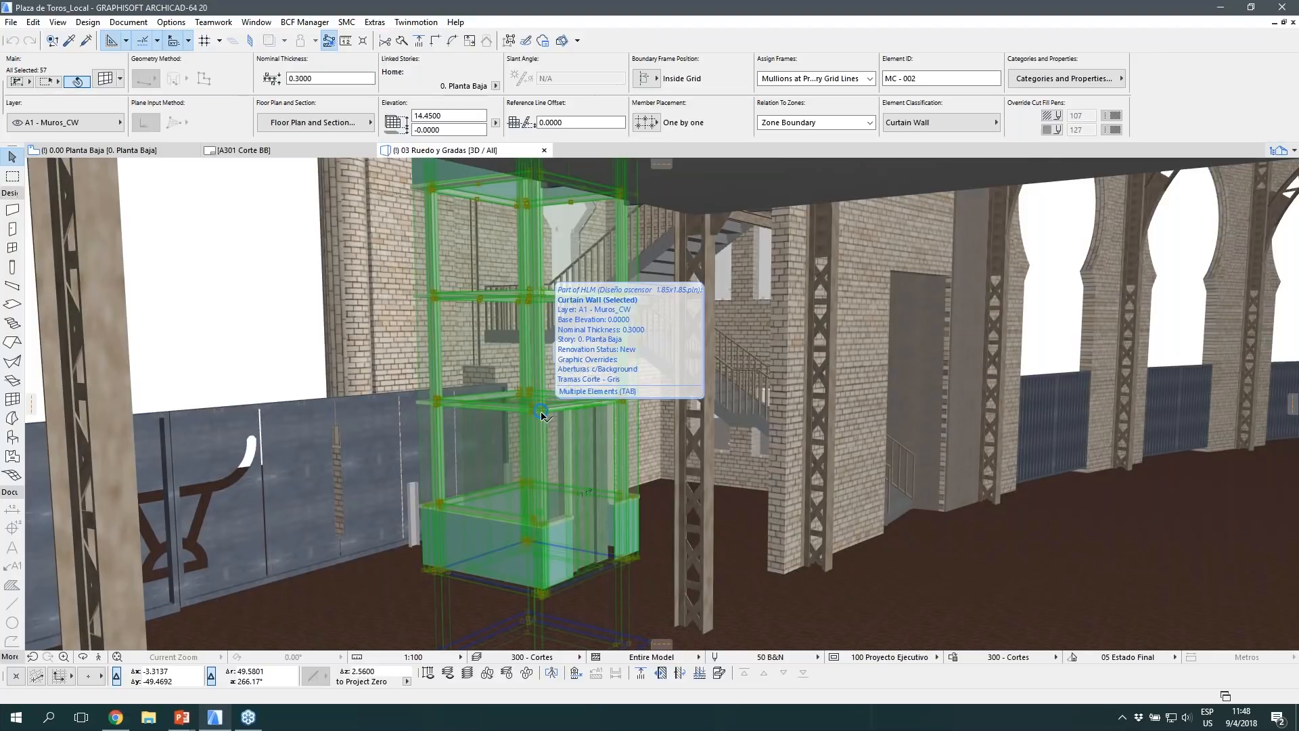
left_click(532, 410)
right_click(534, 414)
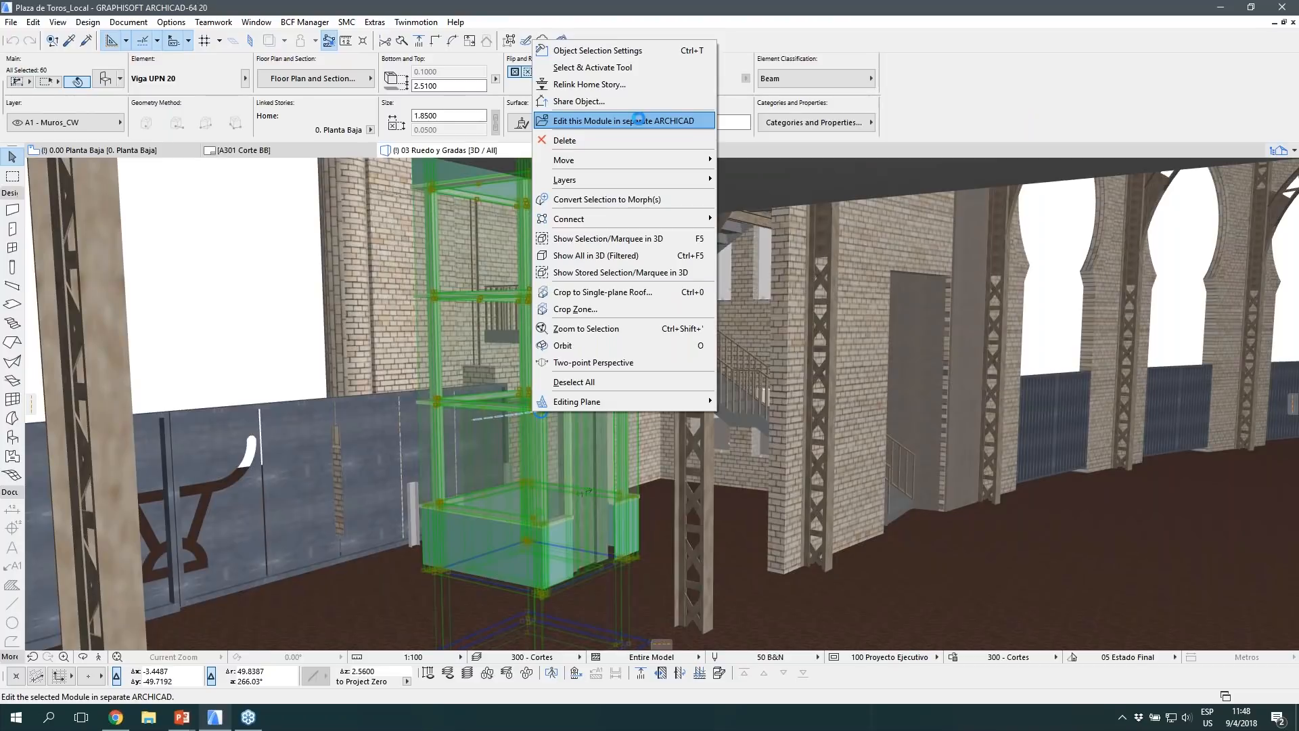
left_click(639, 120)
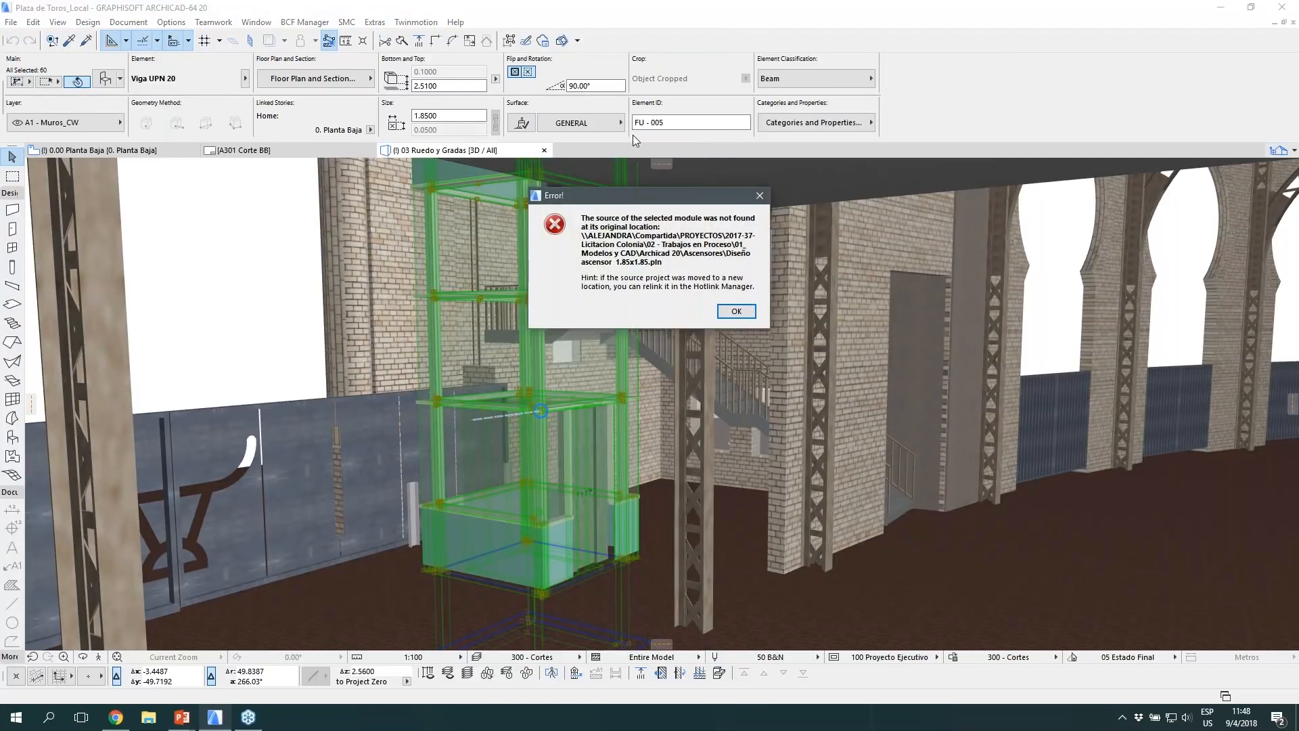
left_click(736, 311)
left_click(534, 410, "shift")
right_click(534, 410)
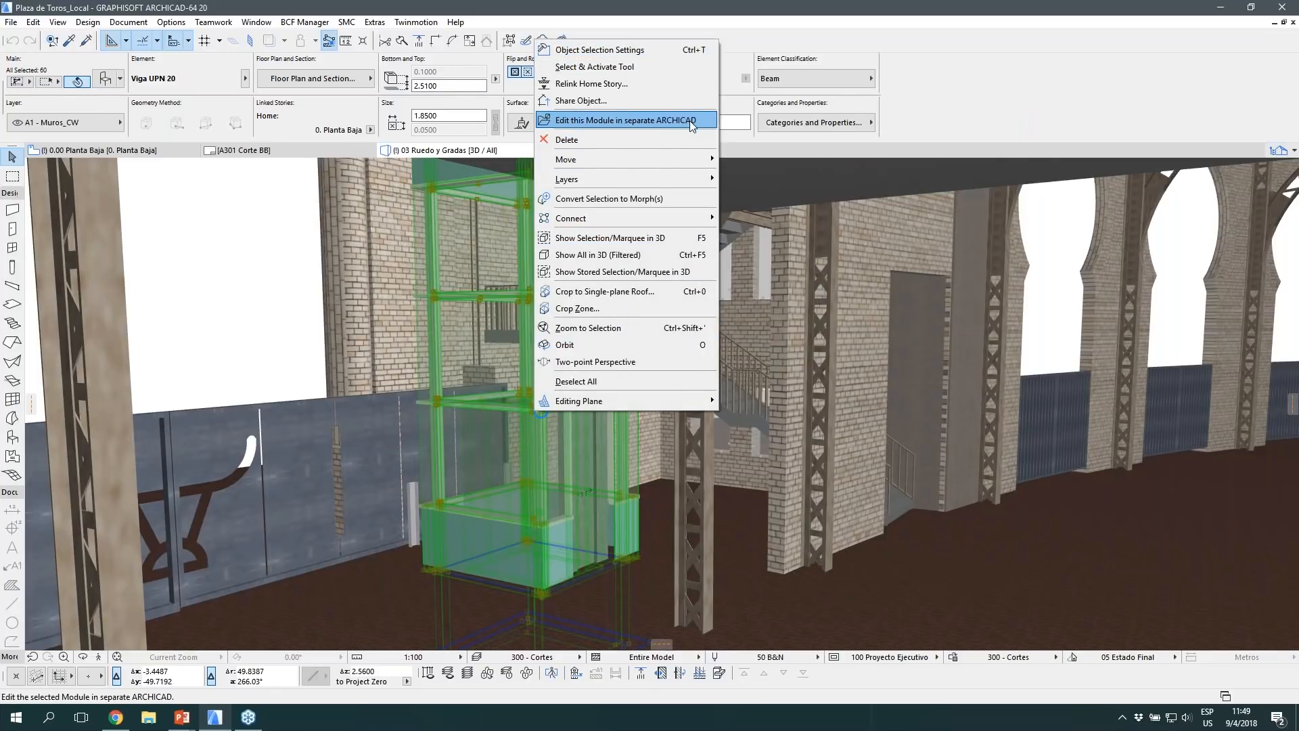
left_click(316, 324)
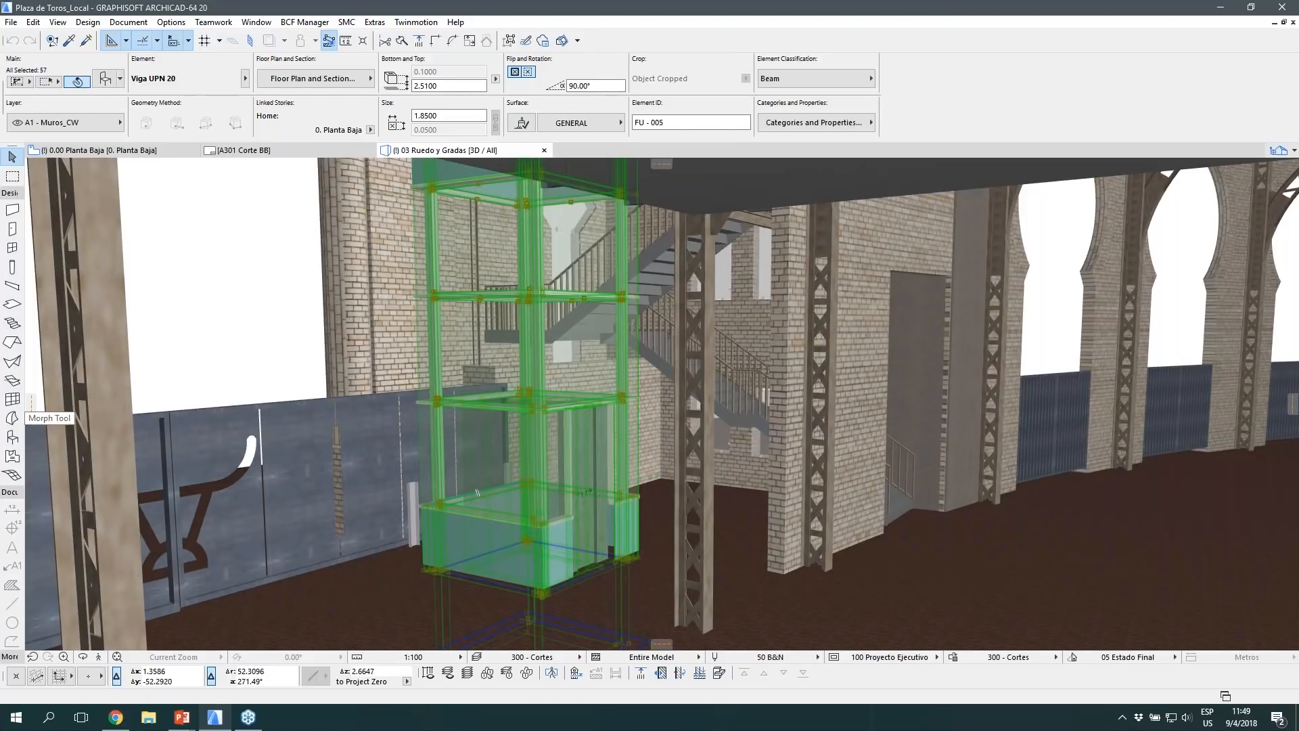
Step: Fly from the elevator to the curved glazed façade beside the entrance doors, inspect its curtain wall and clear the selection
left_click(97, 656)
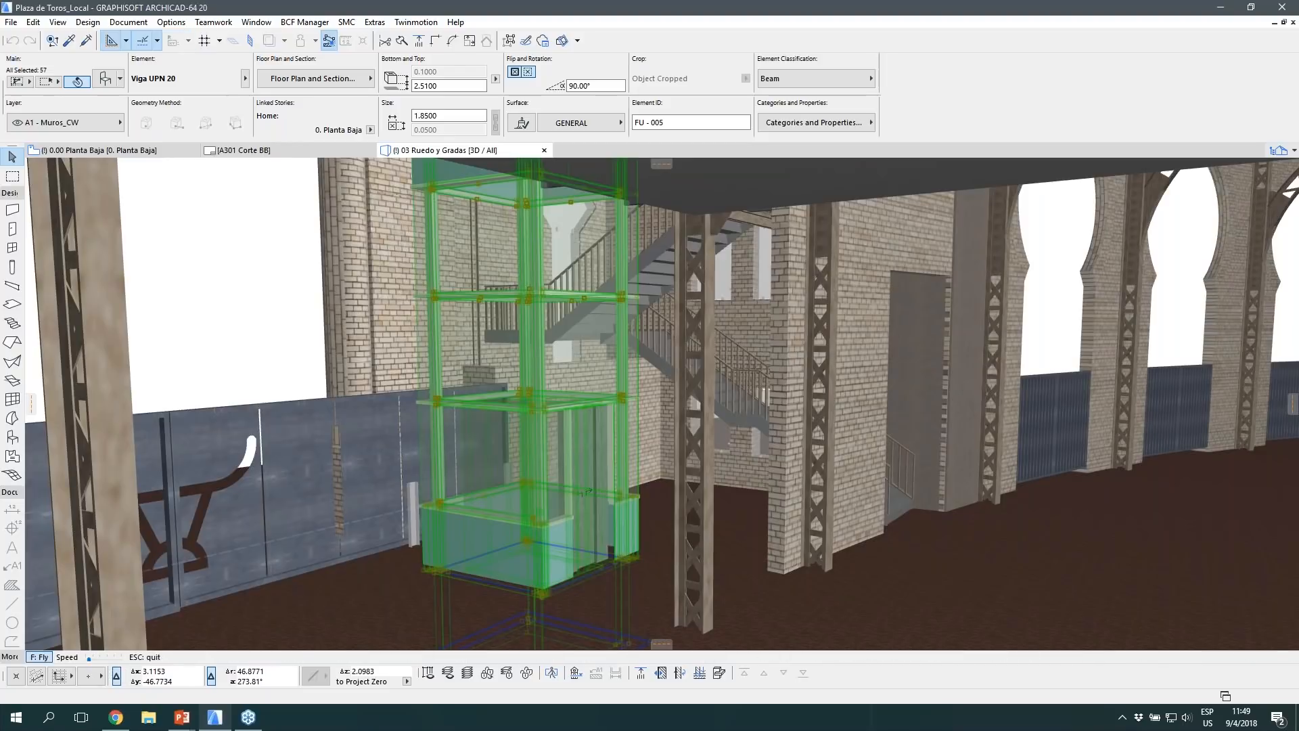
key("Up")
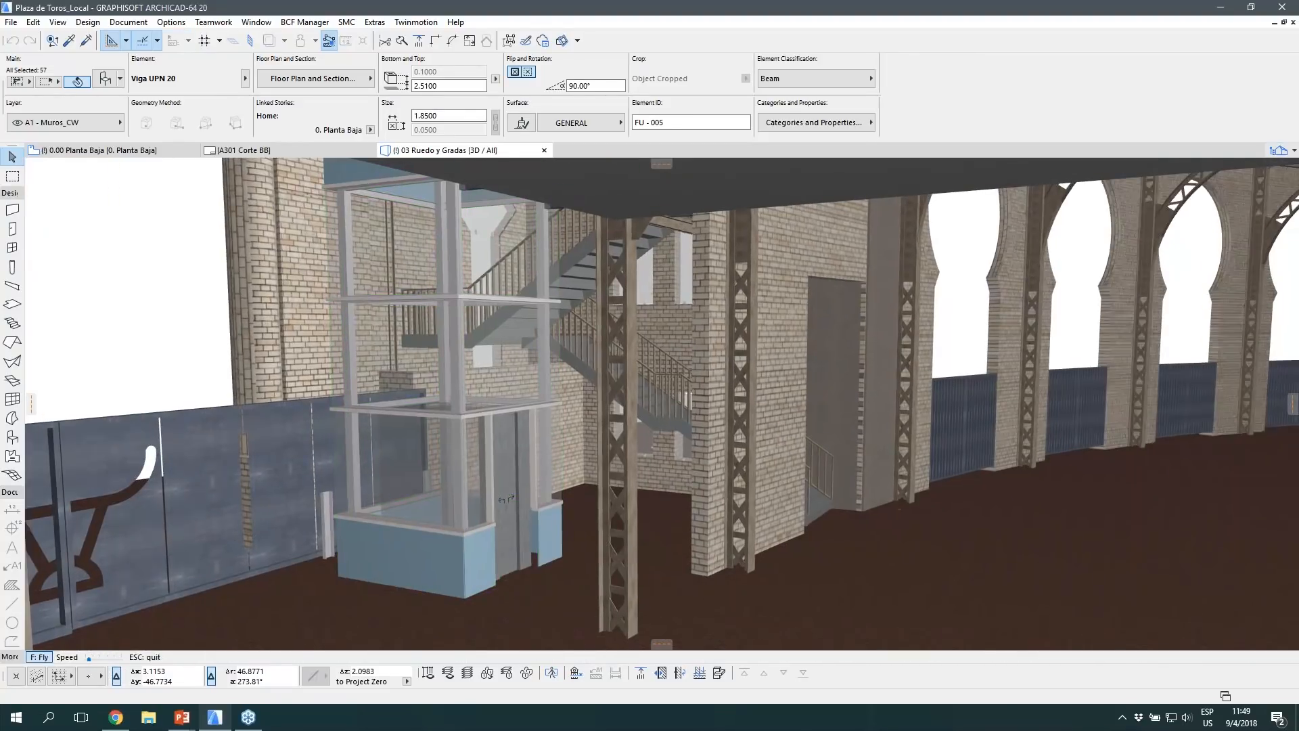
key("Left")
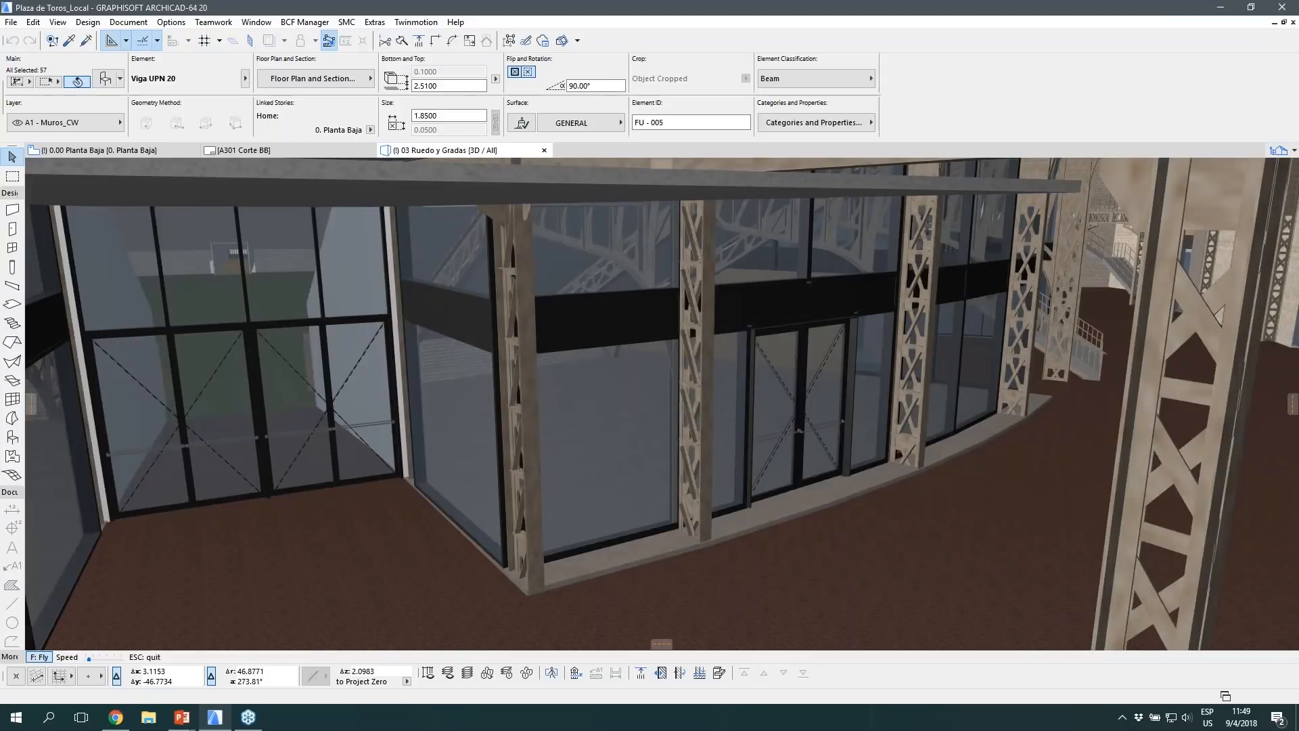
key("Escape")
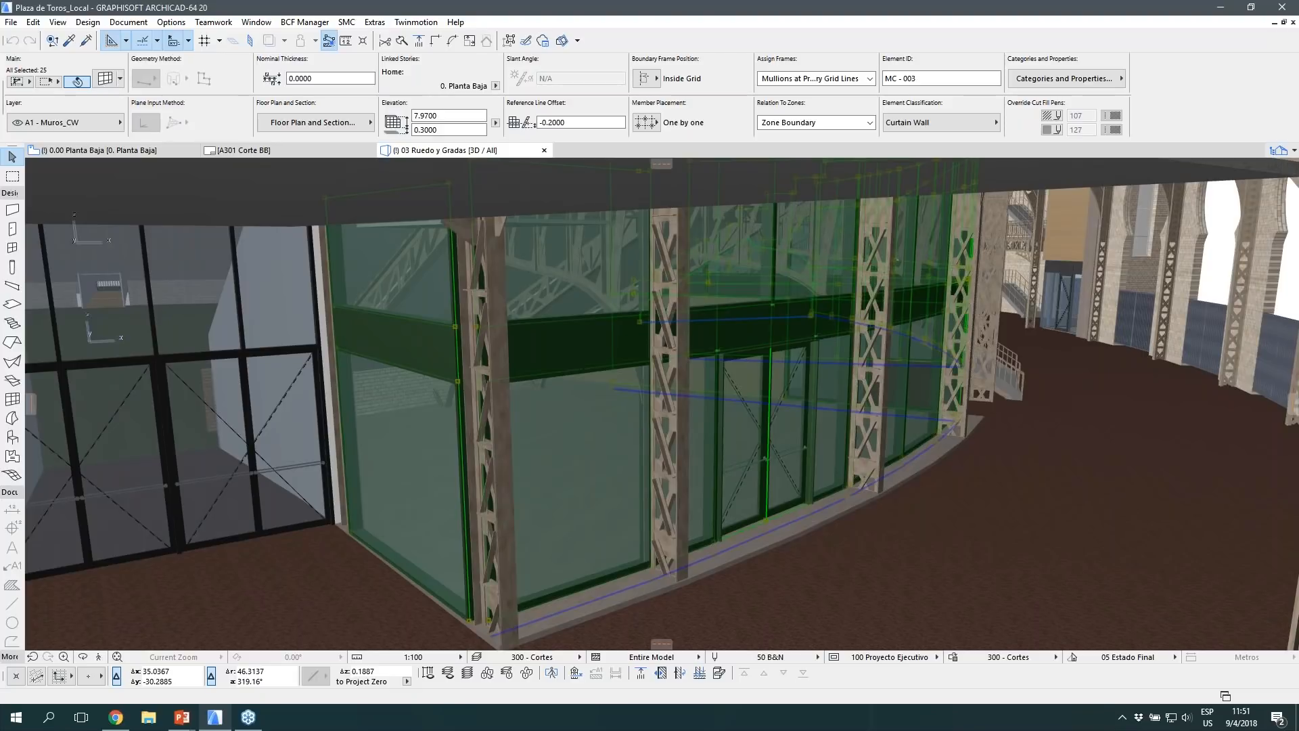
key("Escape")
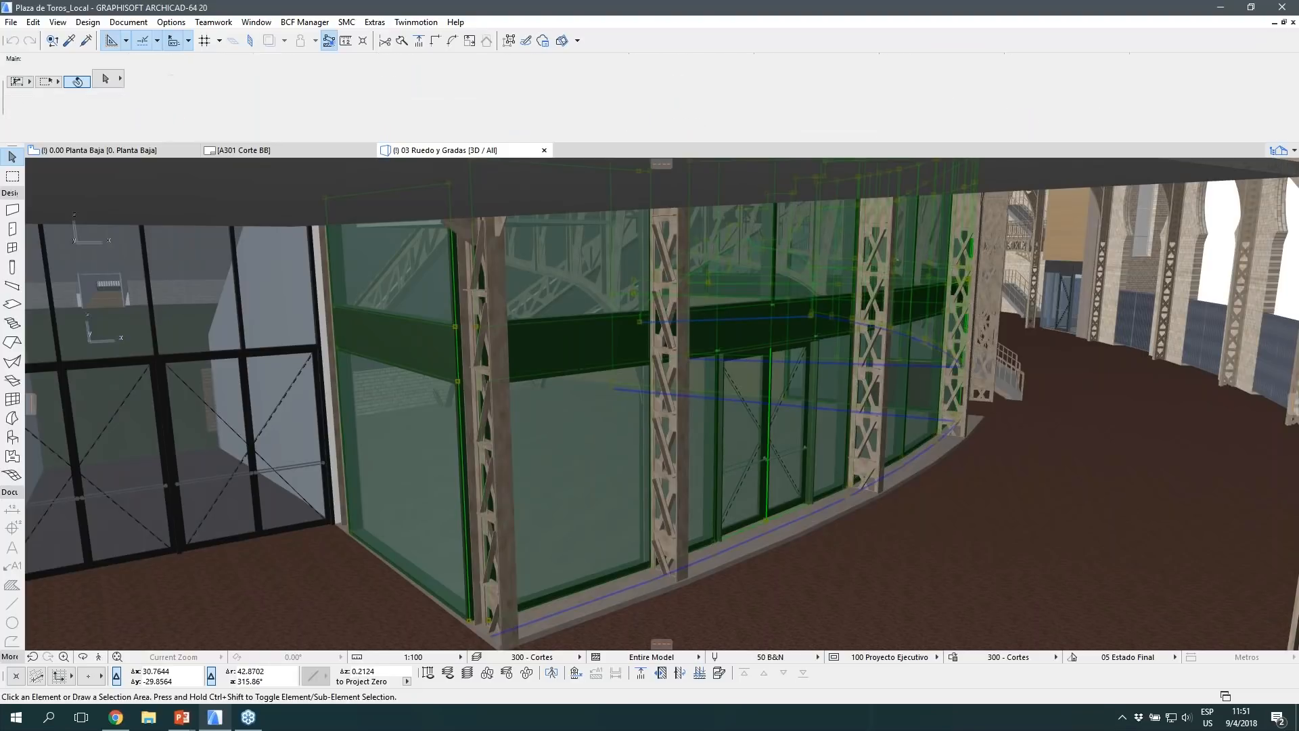
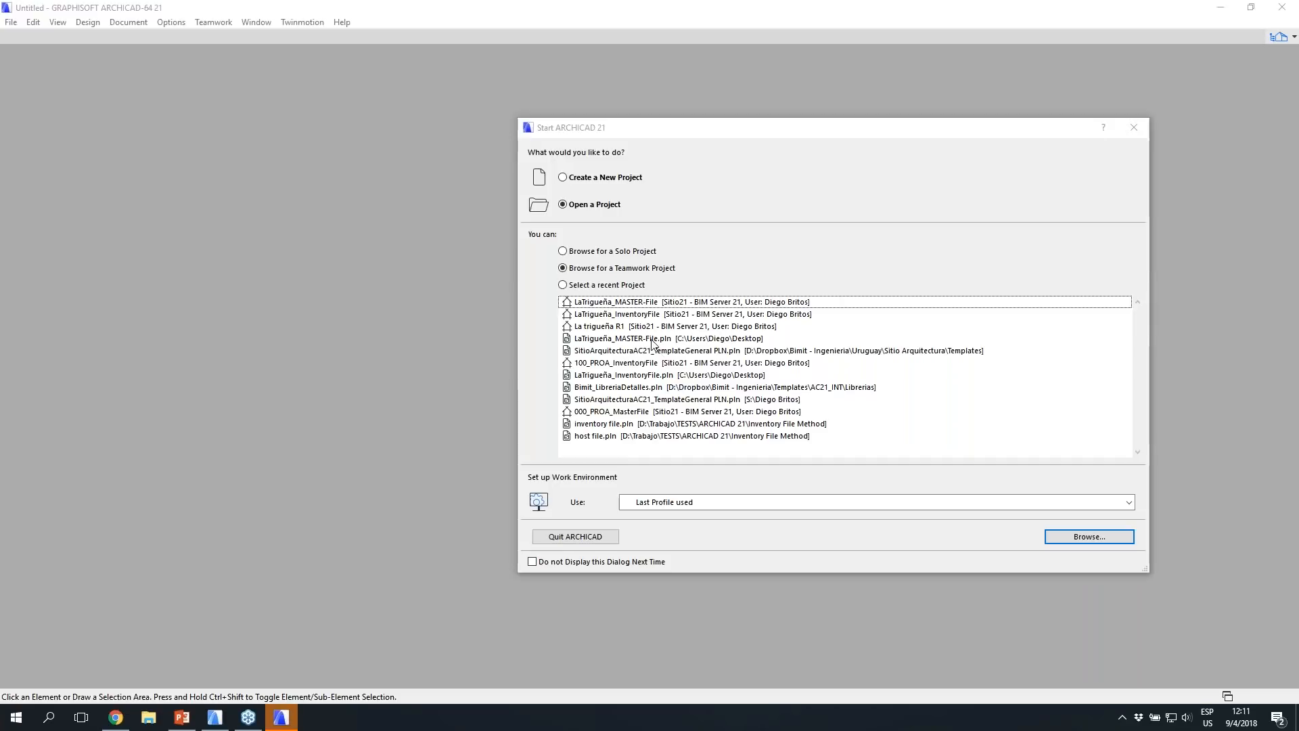
Step: Open the recent Teamwork project 100_PROA_InventoryFile in ARCHICAD 21
left_click(645, 366)
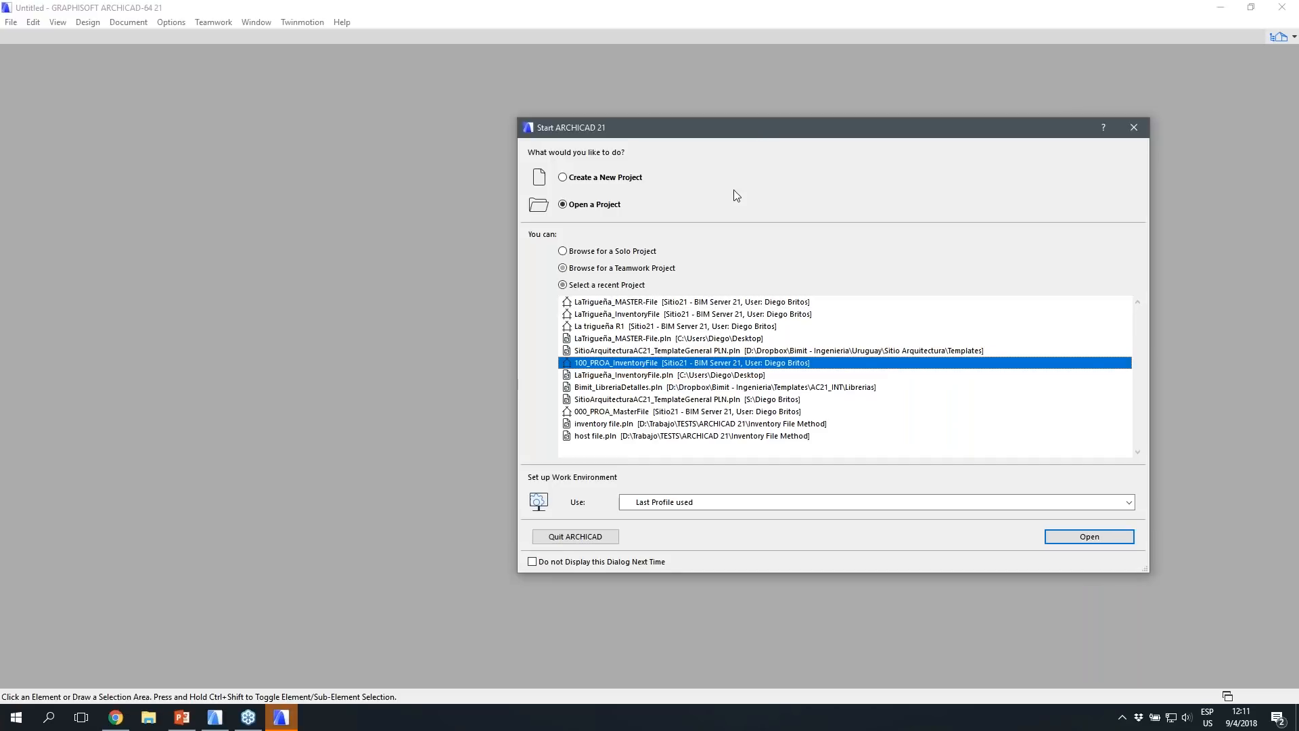
left_click_drag(760, 126, 526, 119)
left_click(855, 529)
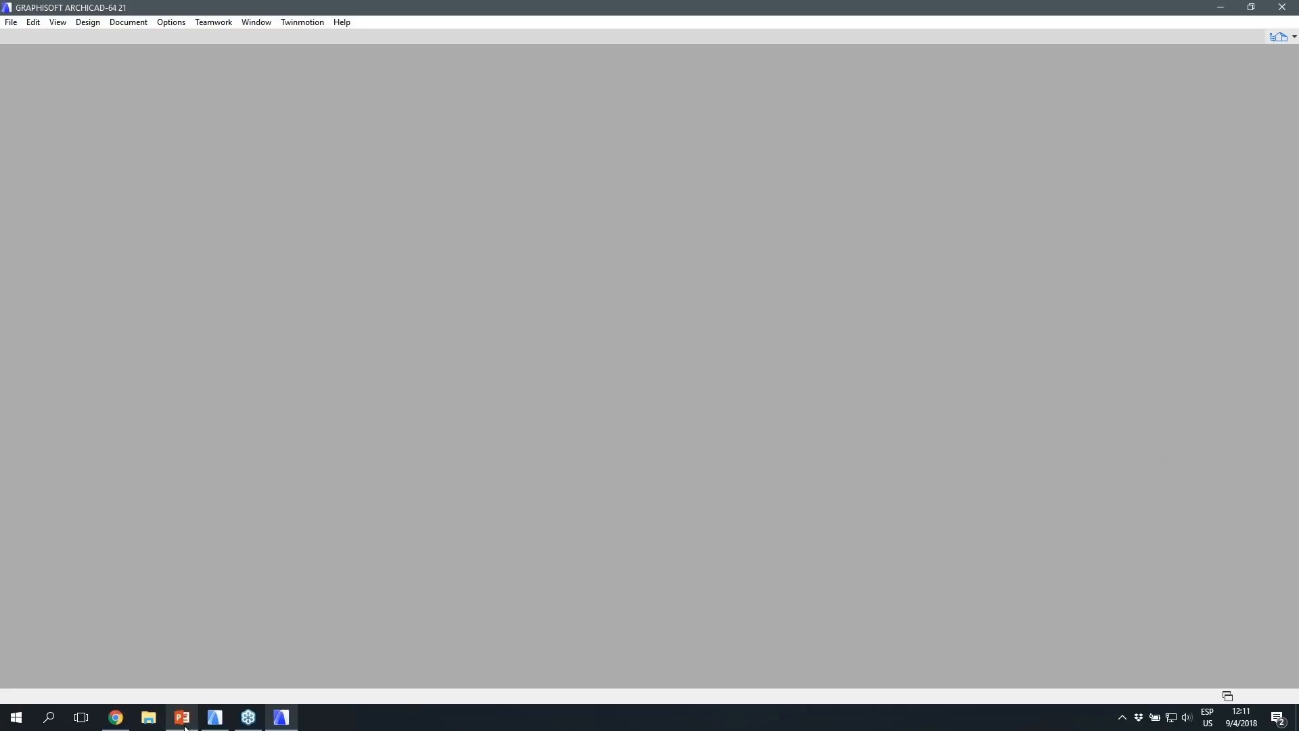
Step: Switch to the Plaza de Toros project, open layout A100 Planta Baja_Demoliciones and examine the demolition marks around the main access
left_click(219, 725)
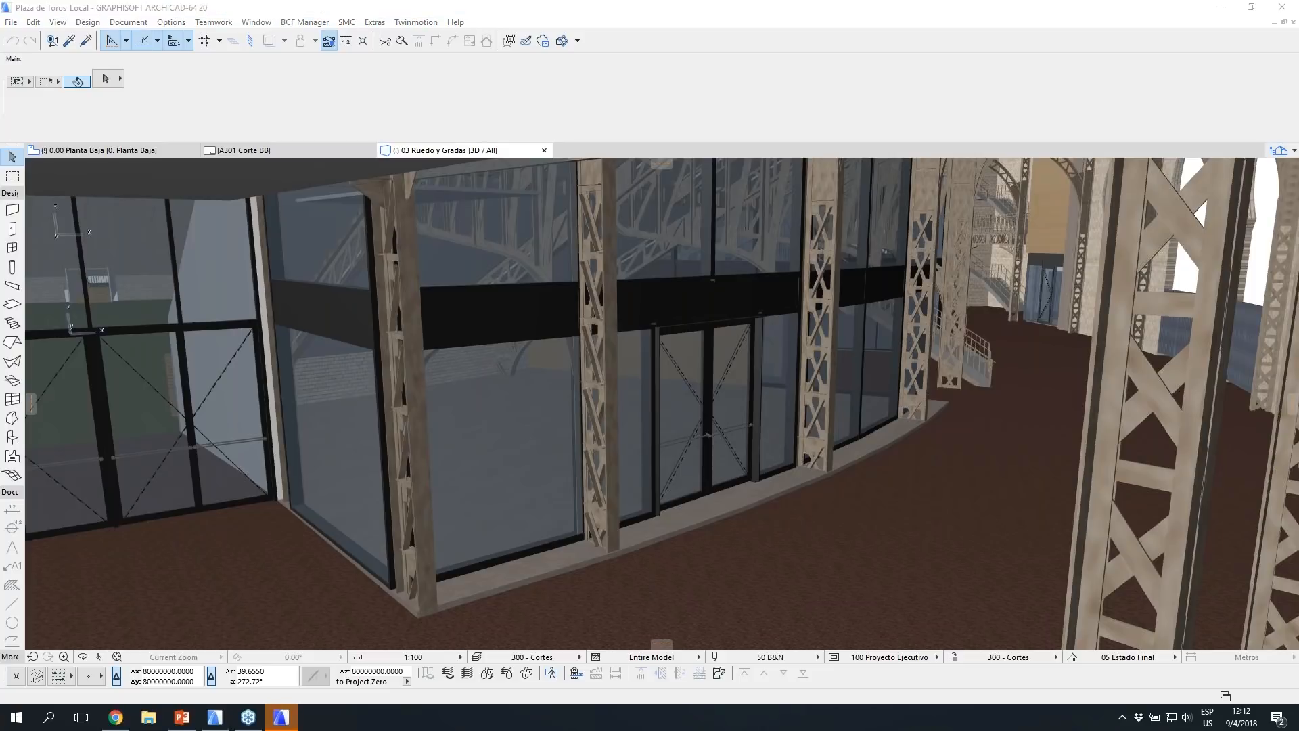
left_click(1294, 152)
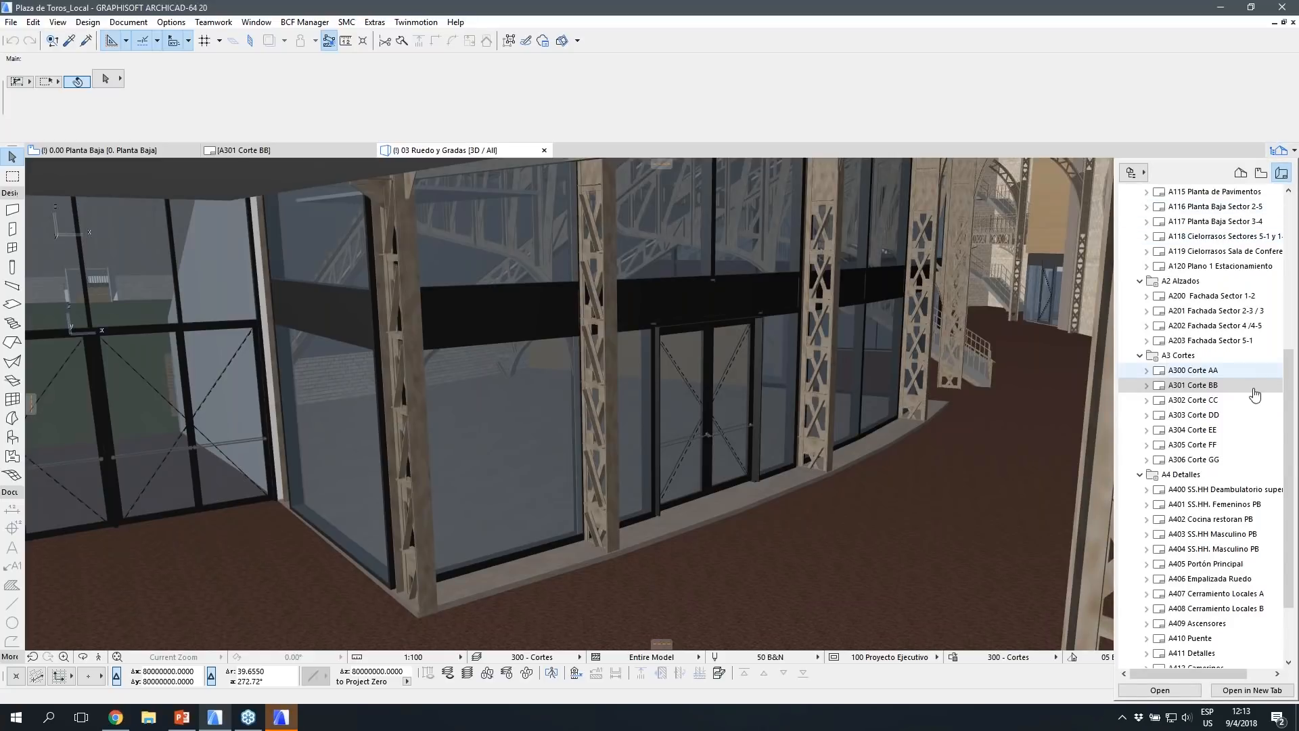
scroll(1238, 325, "up", 7)
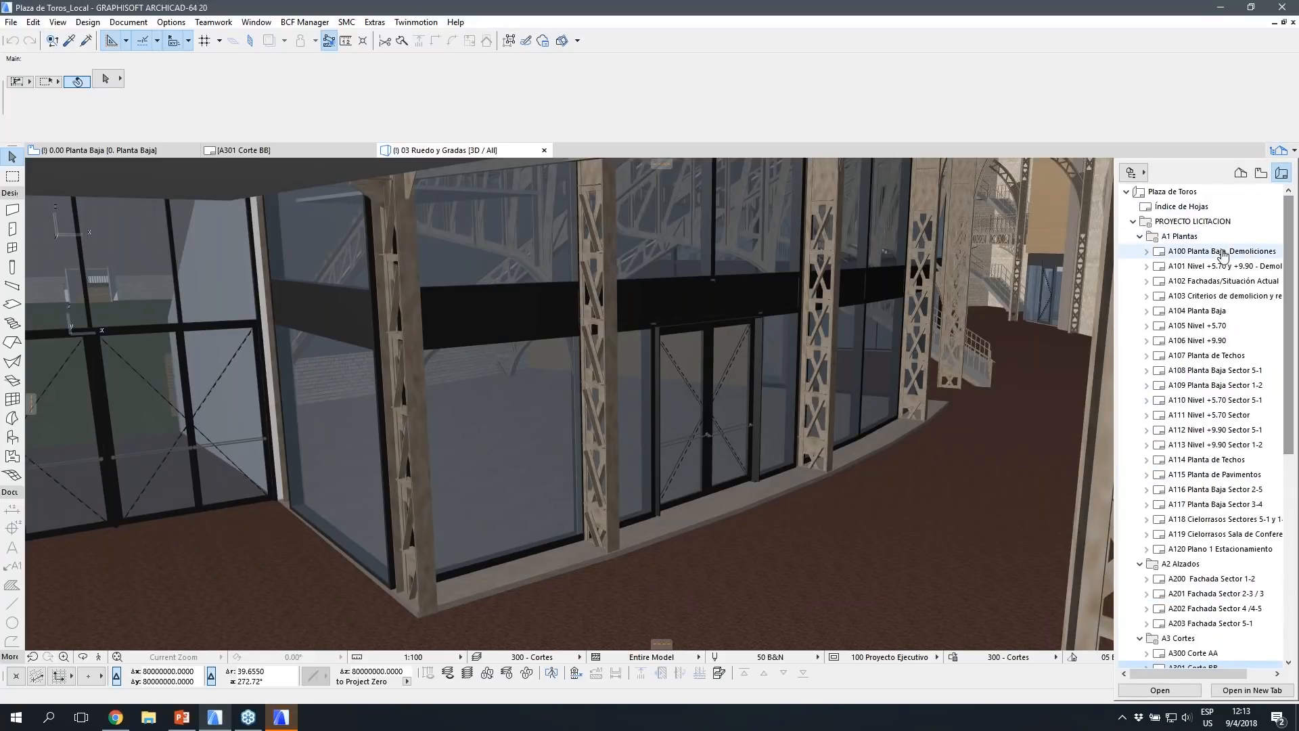
double_click(1223, 251)
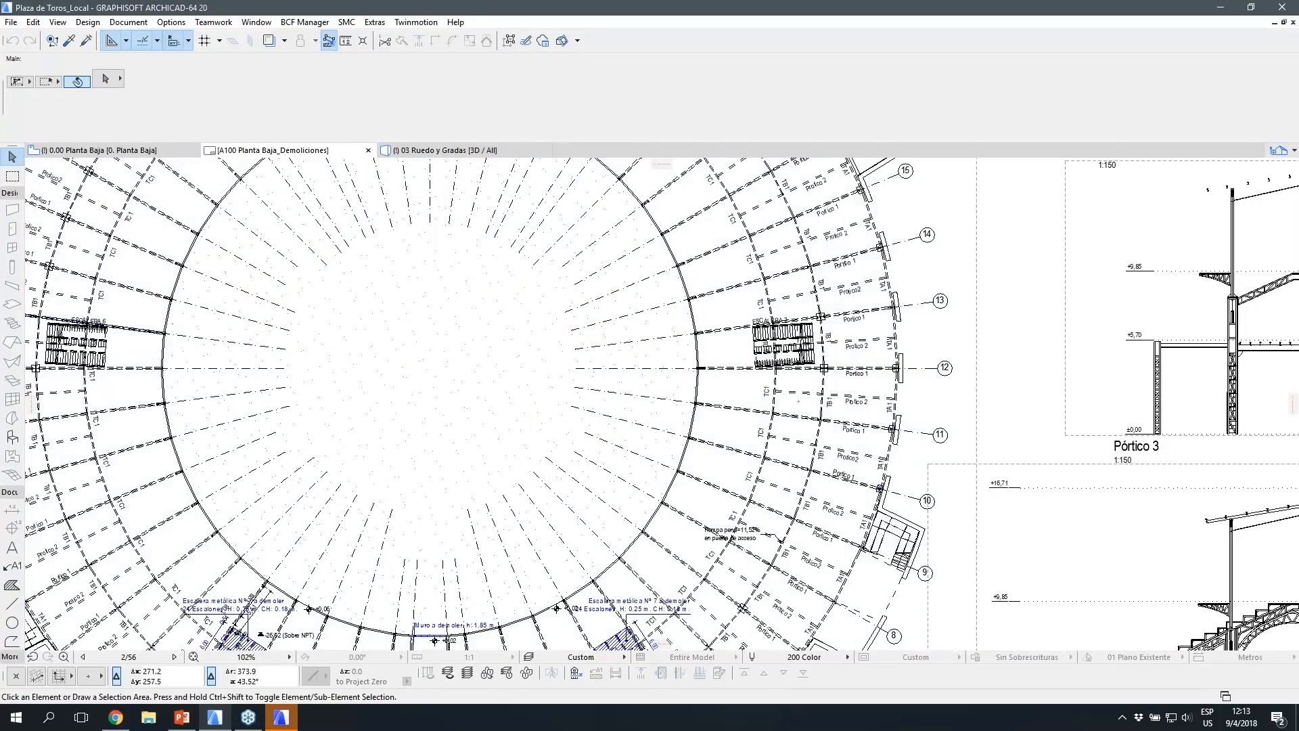
middle_click_drag(473, 393, 524, 299)
mouse_move(409, 496)
middle_mouse_down()
mouse_move(493, 298)
mouse_move(566, 256)
middle_mouse_up()
scroll(556, 516, "up", 5)
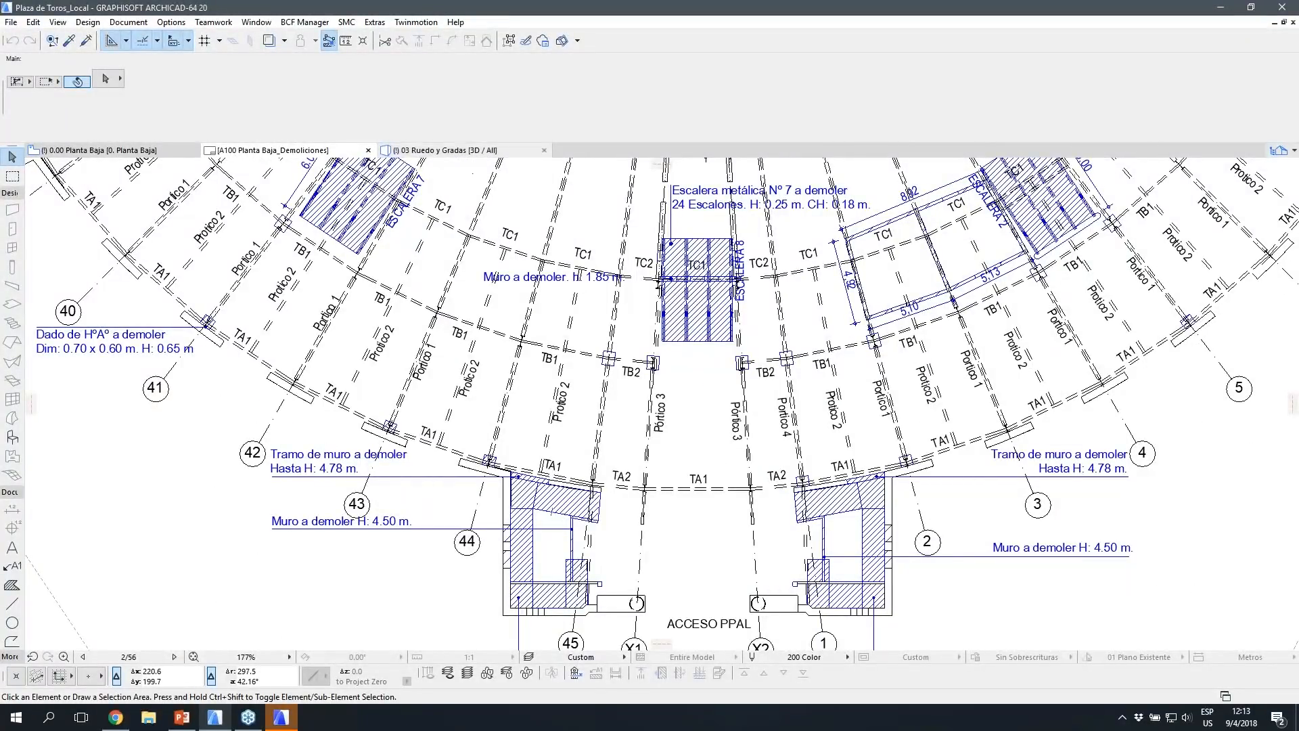
Step: Return to the 3D view 03 Ruedo y Gradas and fly outside to the upper windows of the curved brick façade
left_click(490, 154)
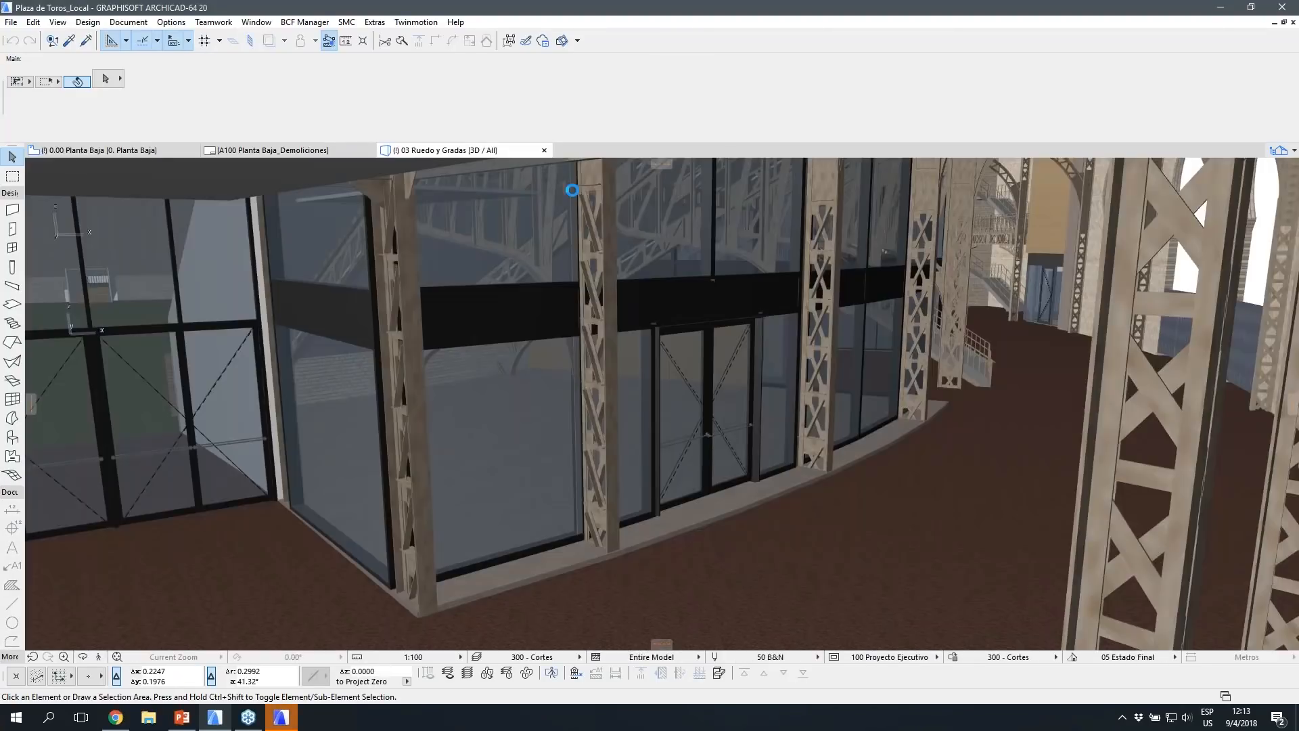
left_click(99, 657)
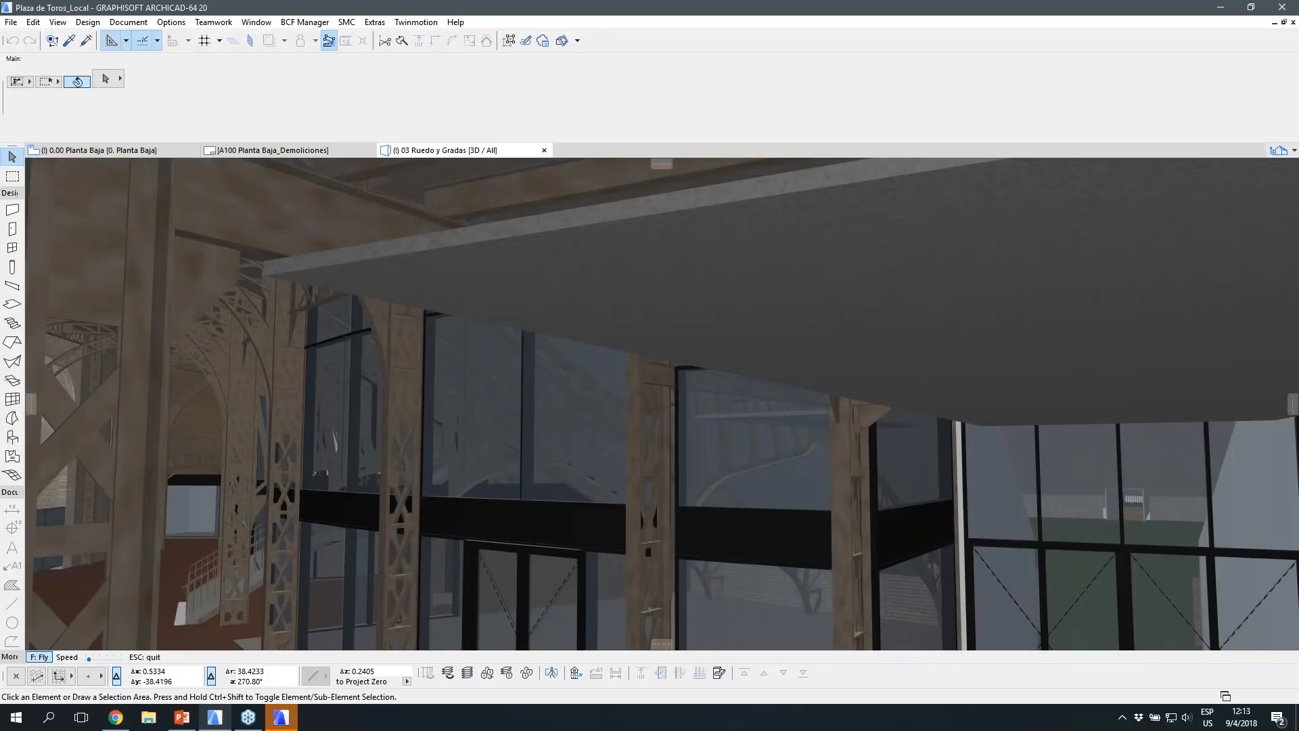
key("Escape")
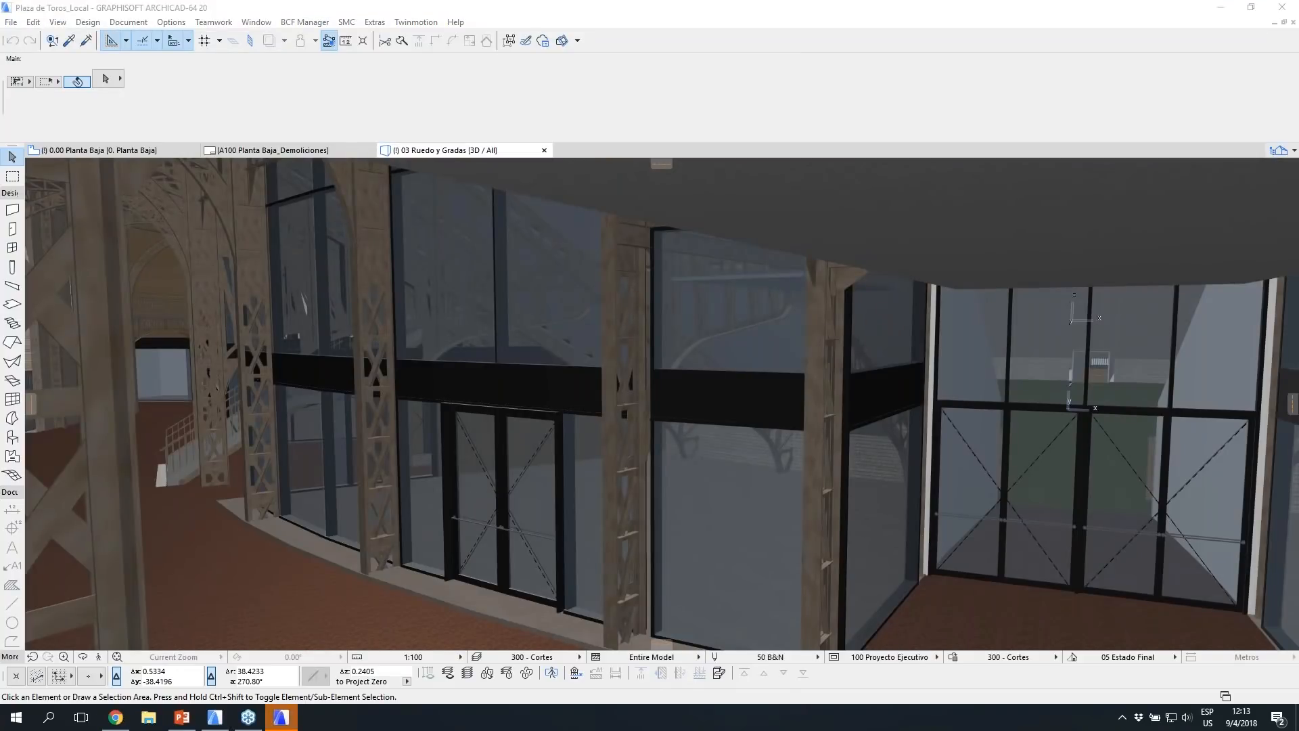
left_click(470, 566)
left_click(98, 656)
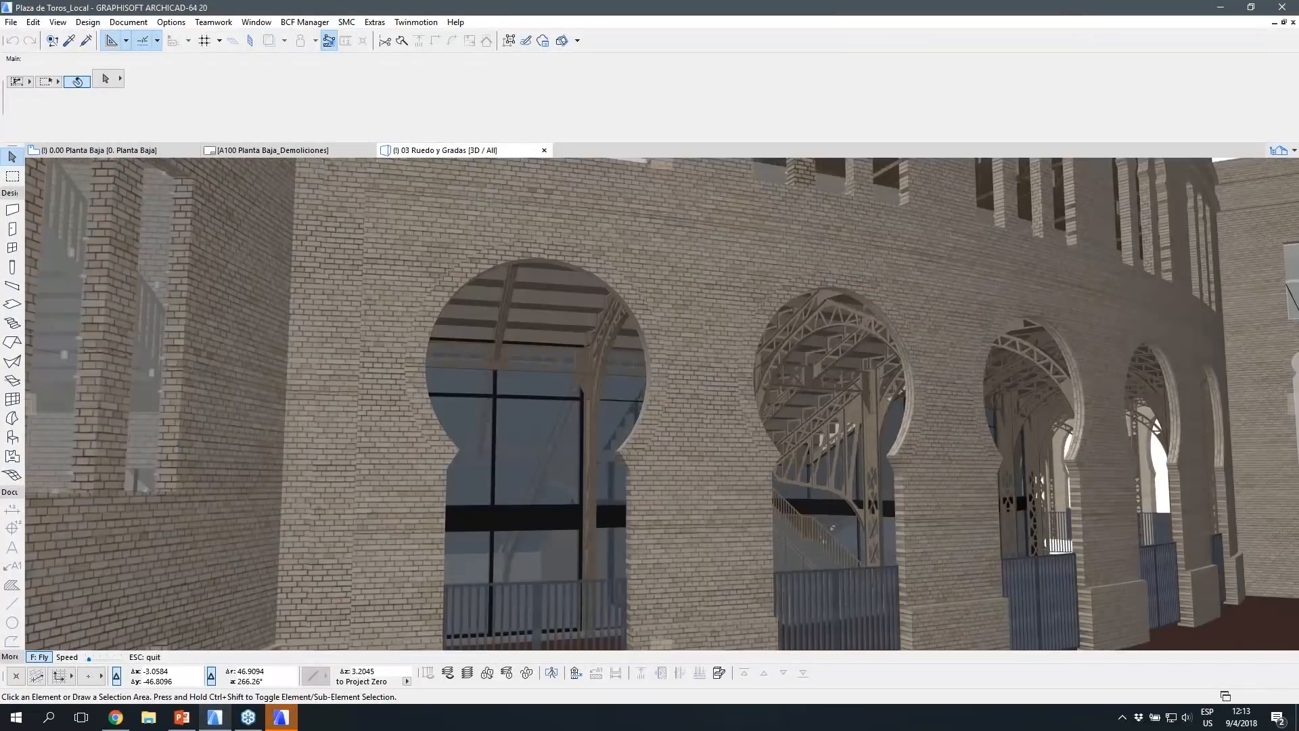
key("Page_Up")
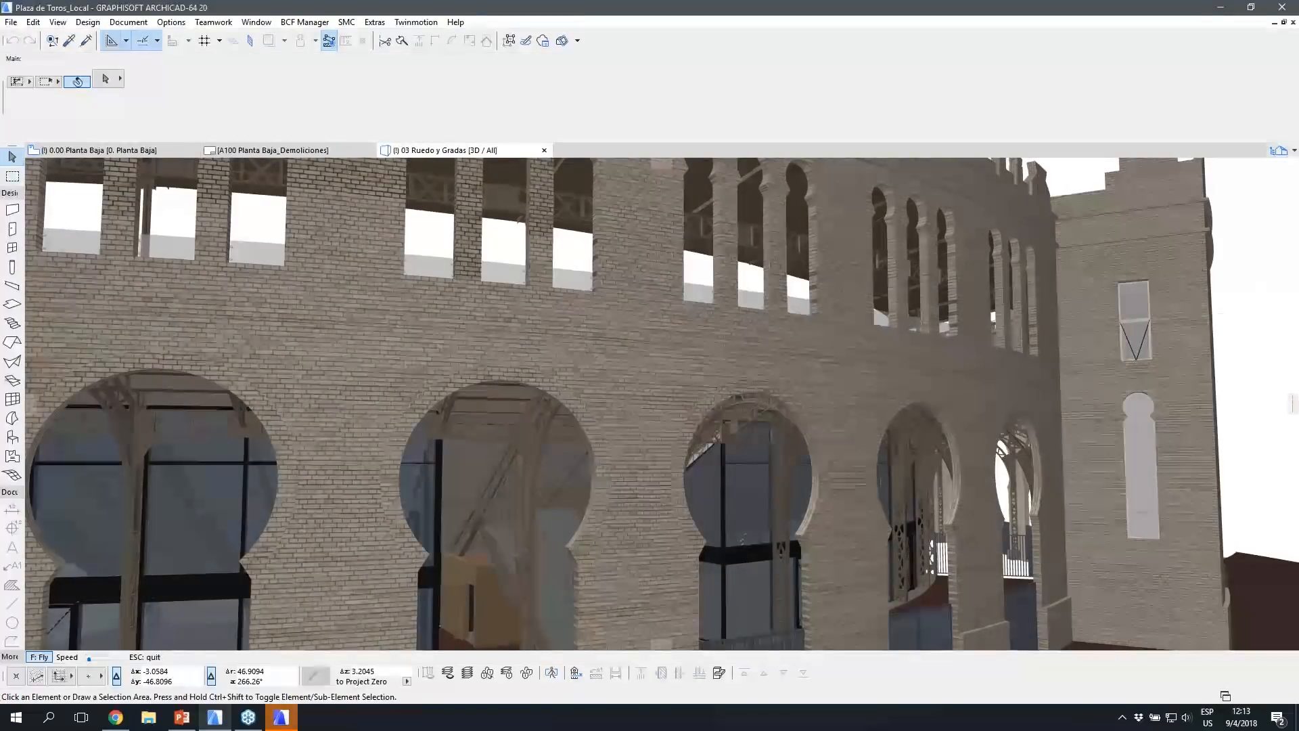
key("Escape")
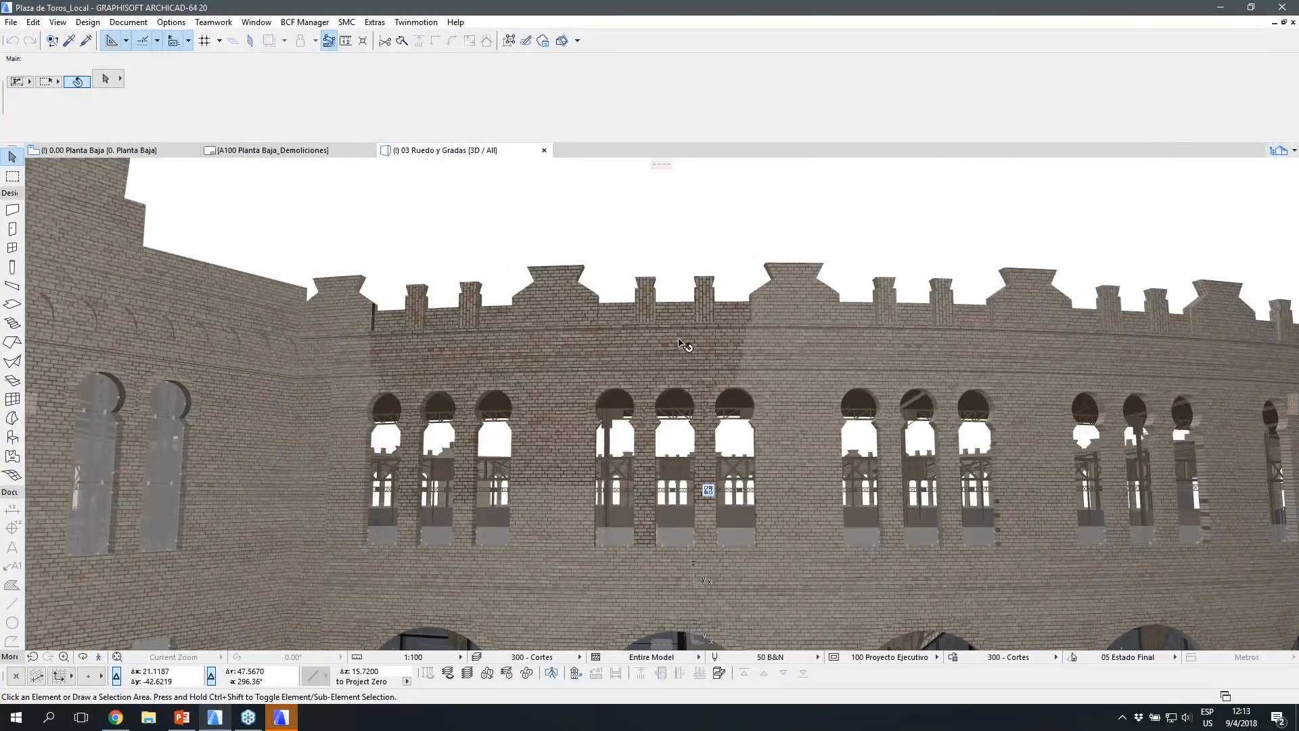
Step: Inspect the intervened upper section of the brick façade wall by selecting it, and clear the selection
left_click(707, 489)
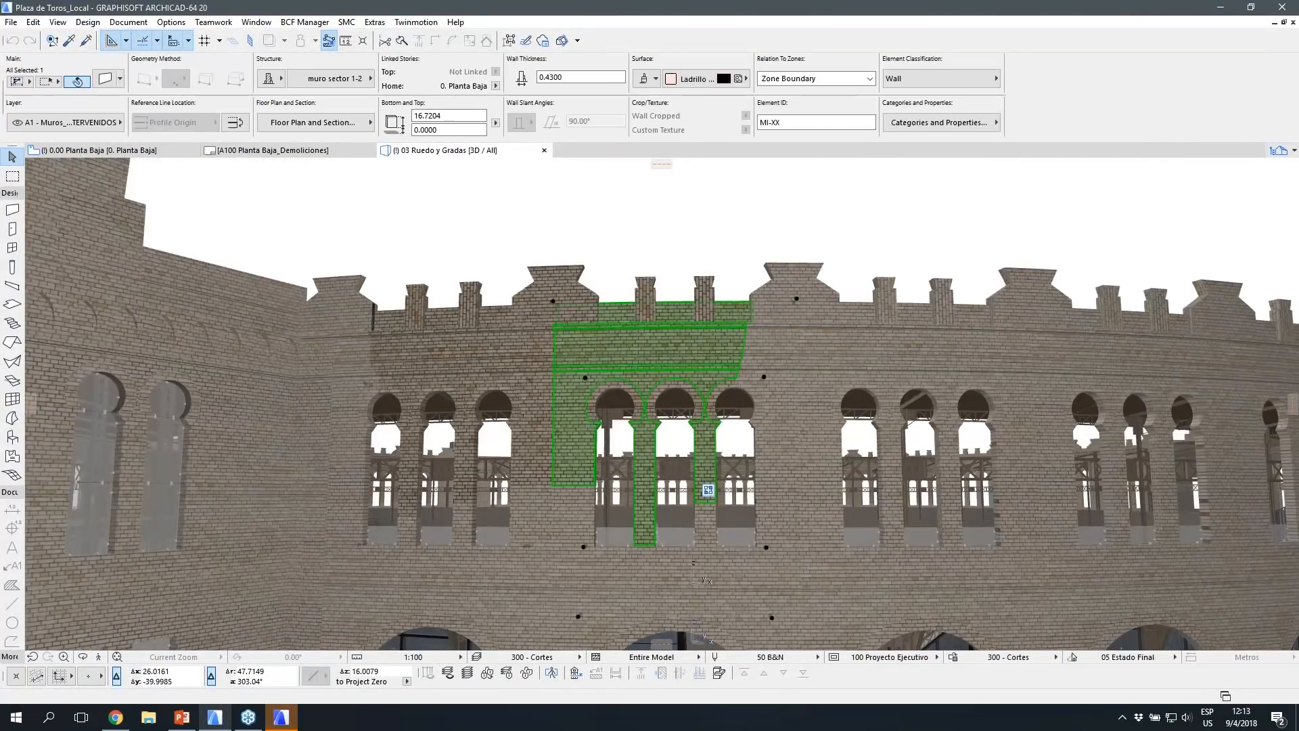
key("Escape")
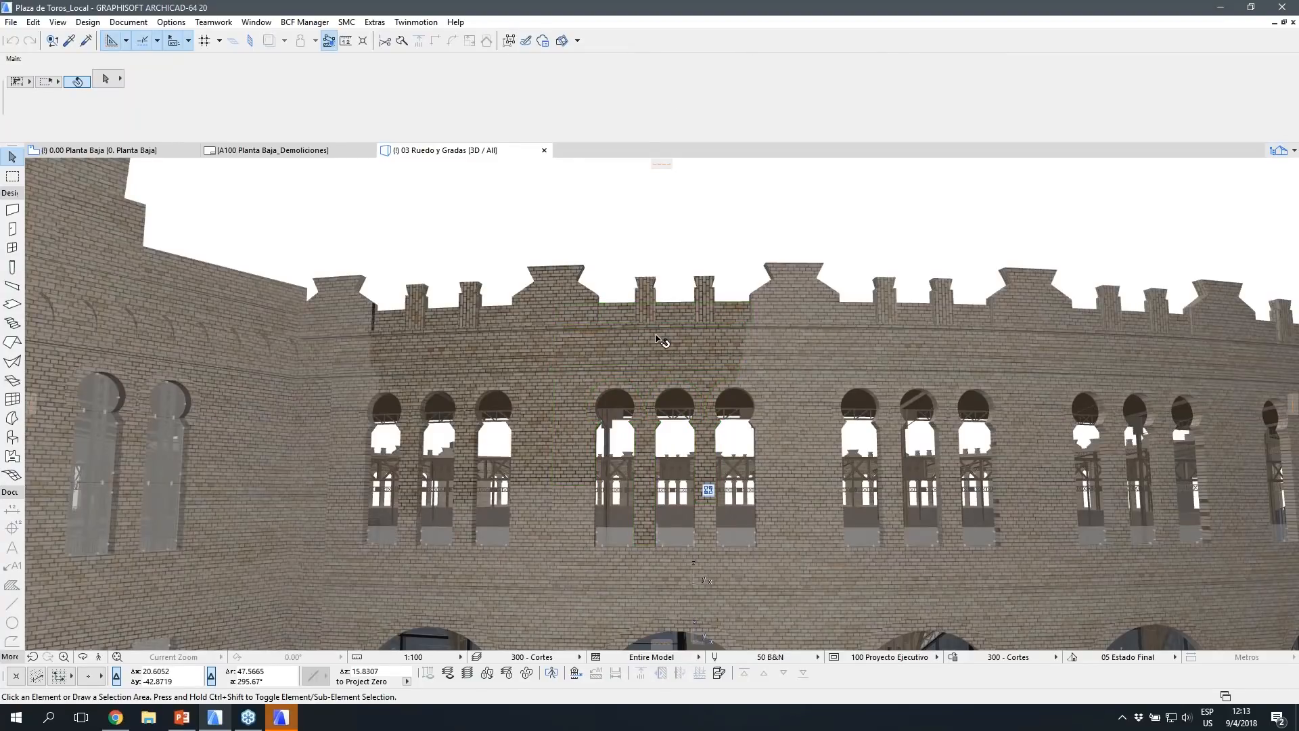
left_click(707, 489)
key("Escape")
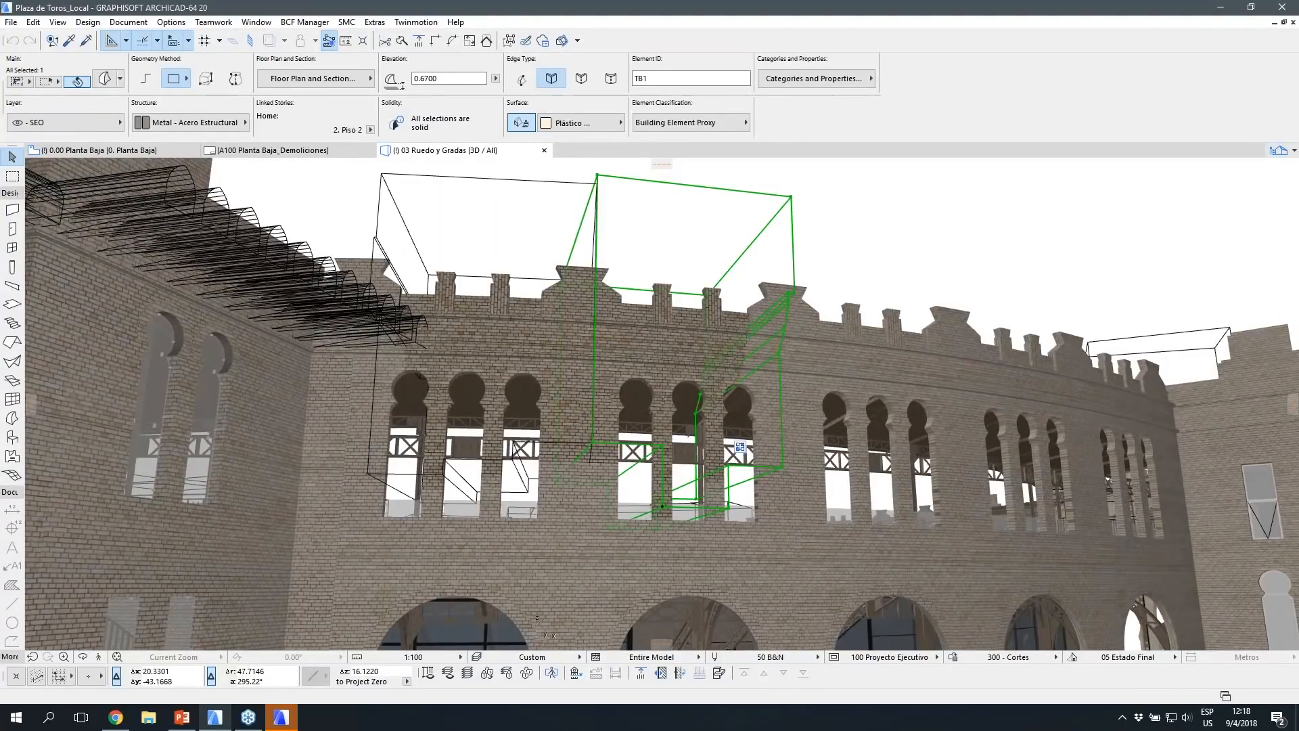
Step: Hide the SEO layer through the wireframe operator element TB1 that cuts through the brick façade
mouse_move(739, 447)
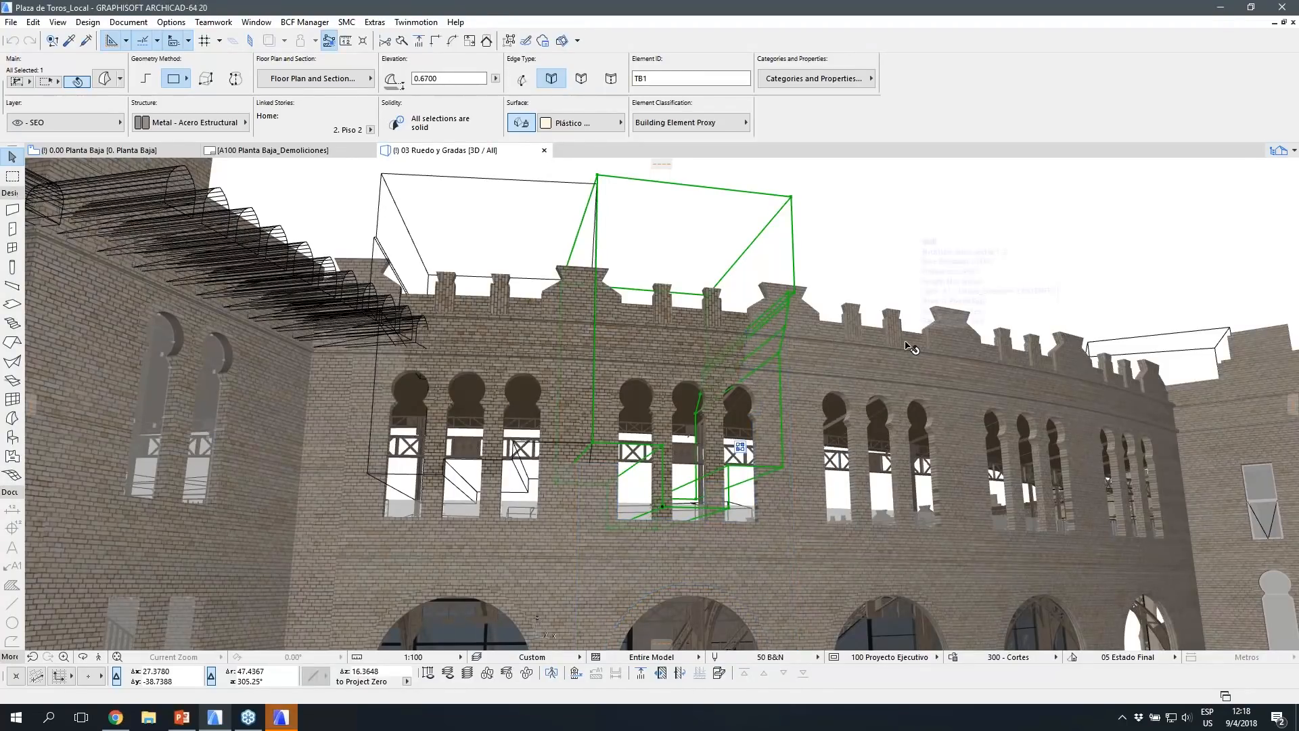
mouse_move(910, 347)
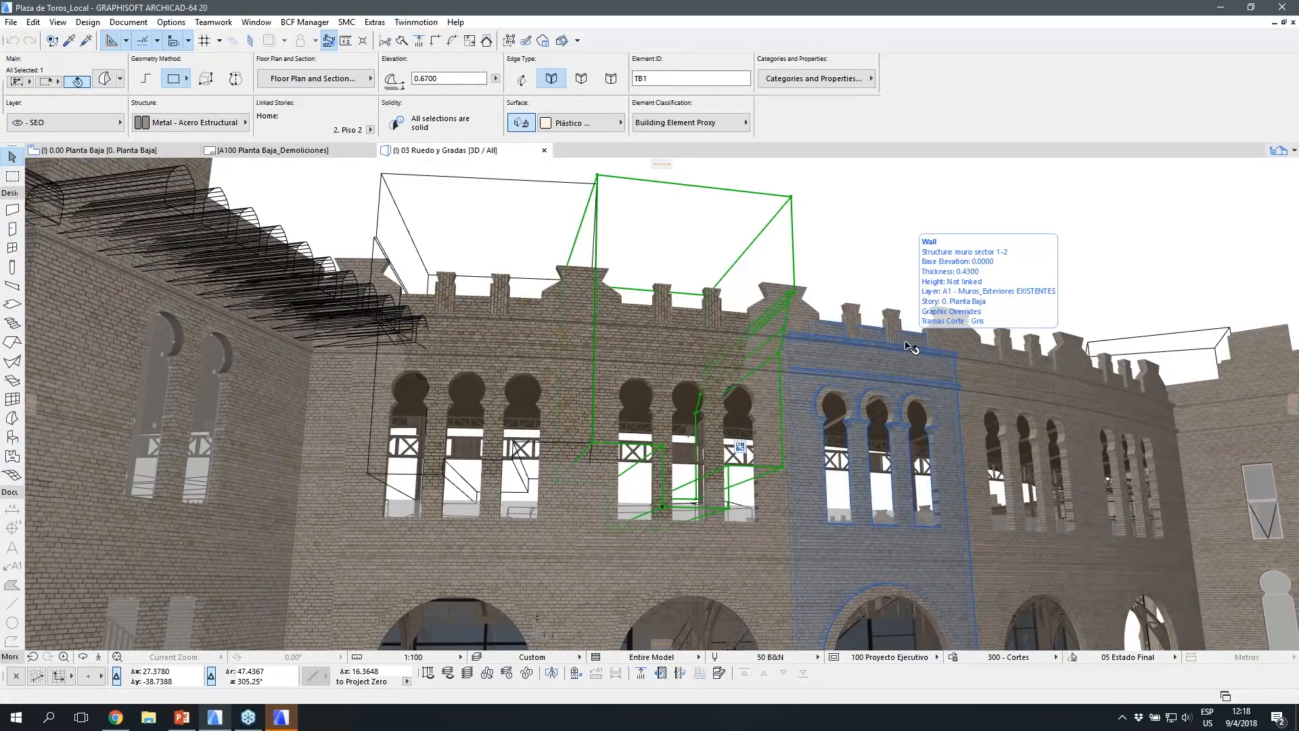
left_click(696, 356)
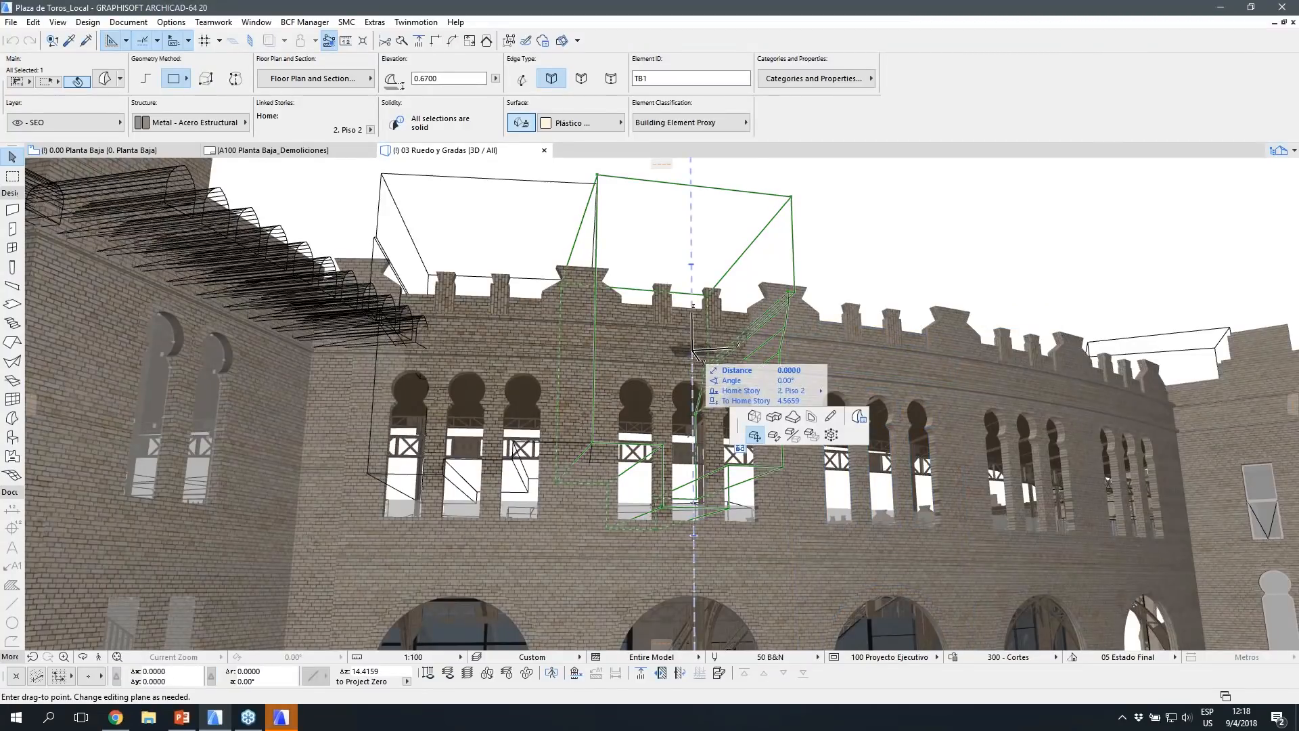
key("Escape")
key("Escape")
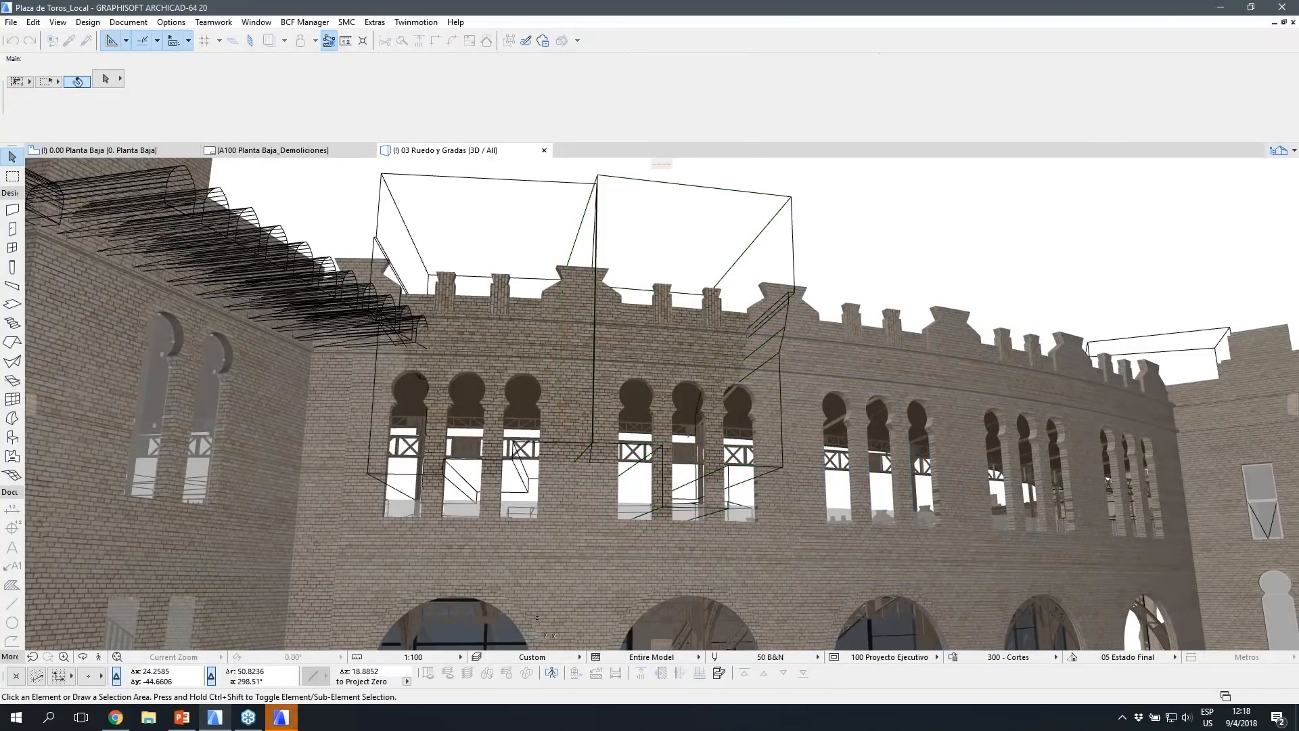
left_click(791, 197)
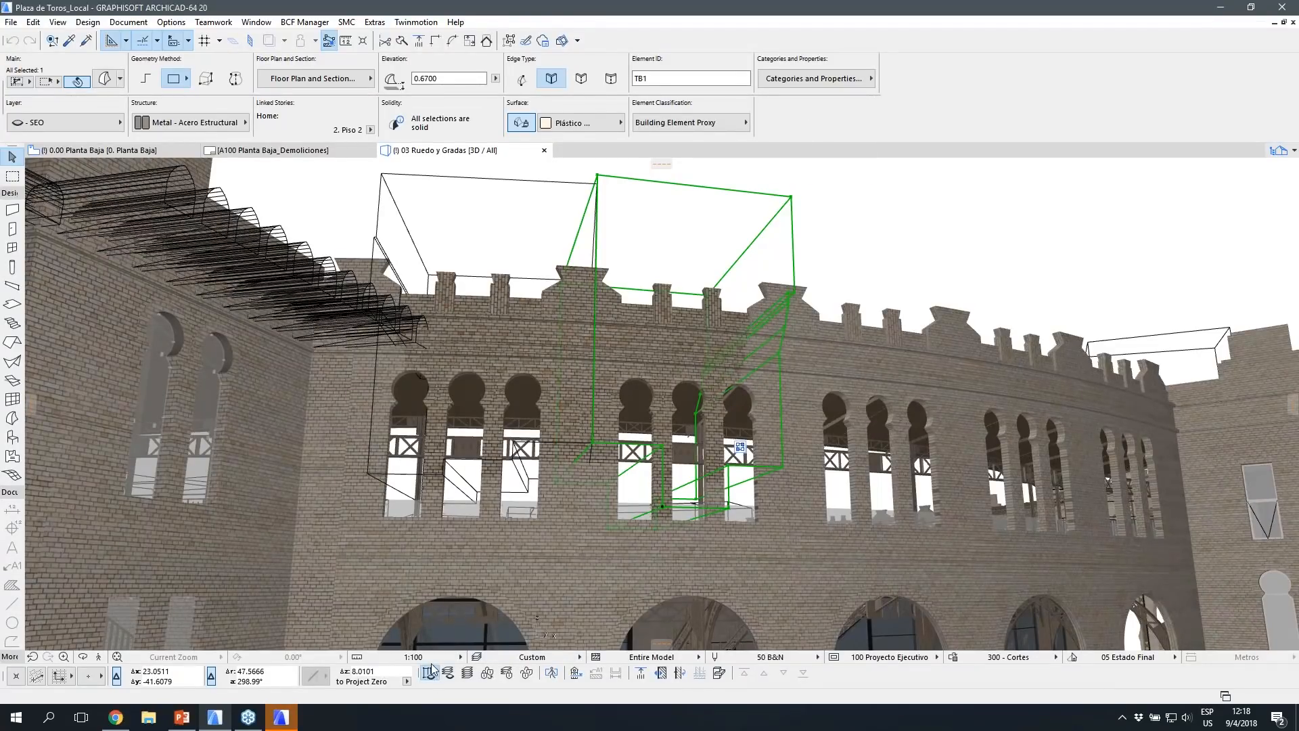
left_click(430, 672)
Step: Compare the intervened upper wall section with the existing wall below it by selecting each, and look through the SMC commands
left_click(680, 332)
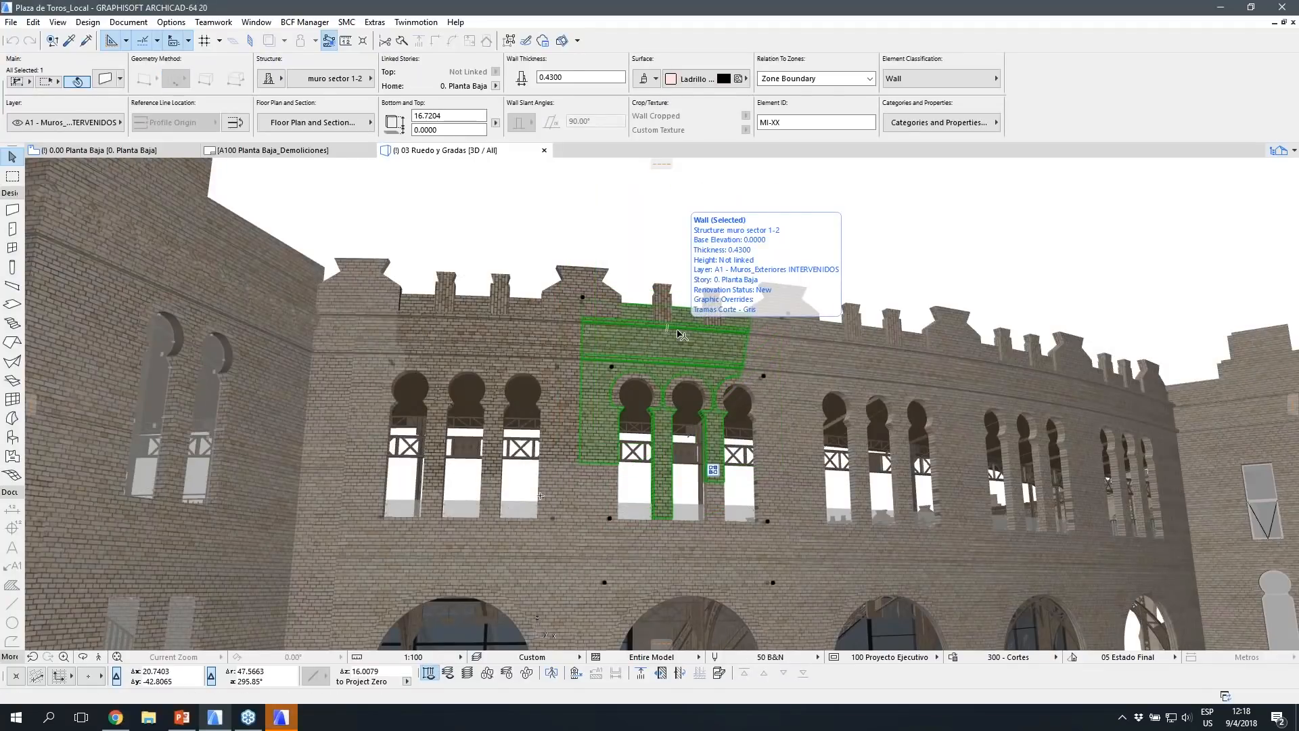
left_click(670, 578)
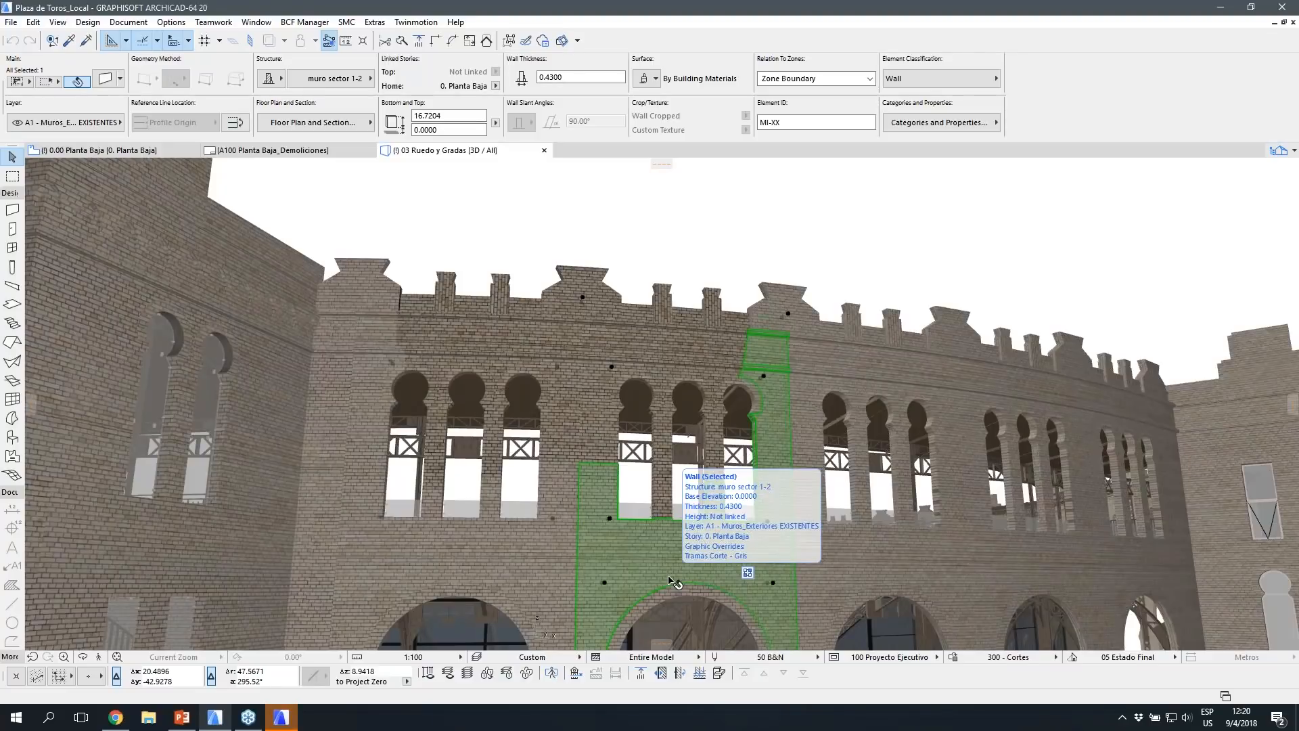
left_click(347, 22)
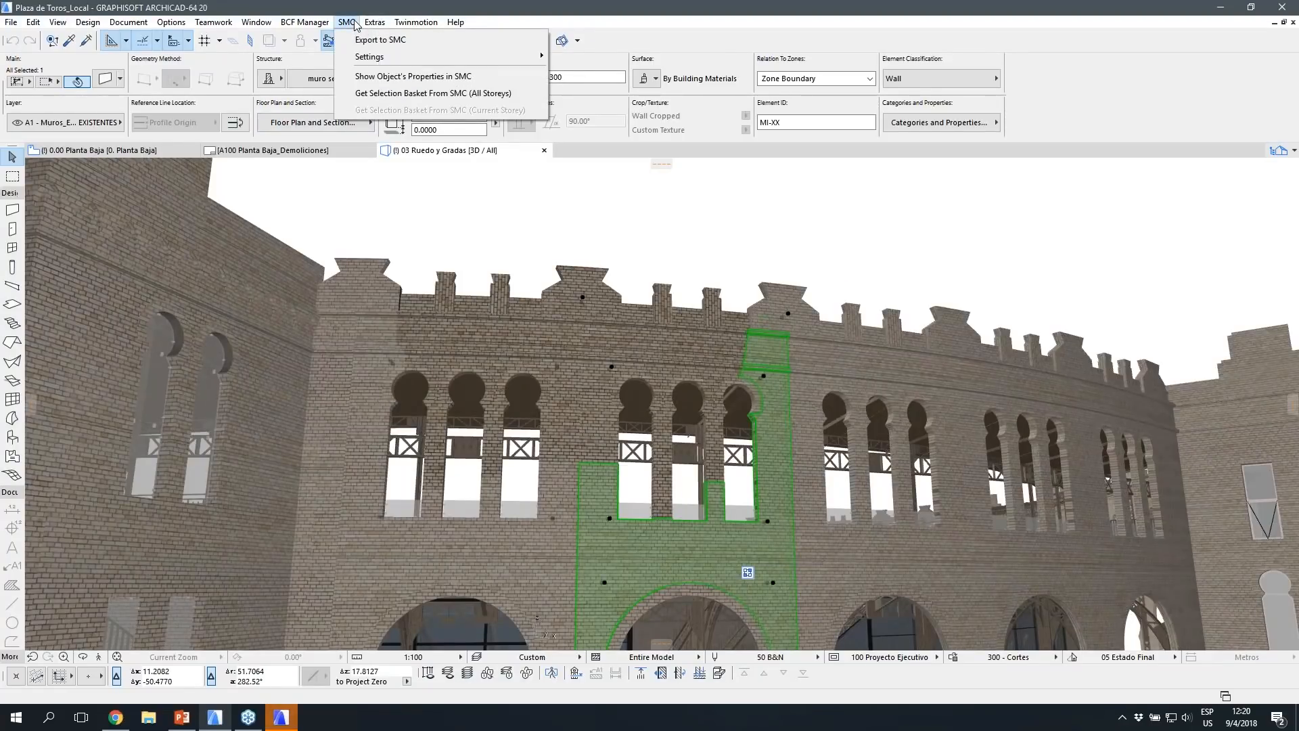
key("Escape")
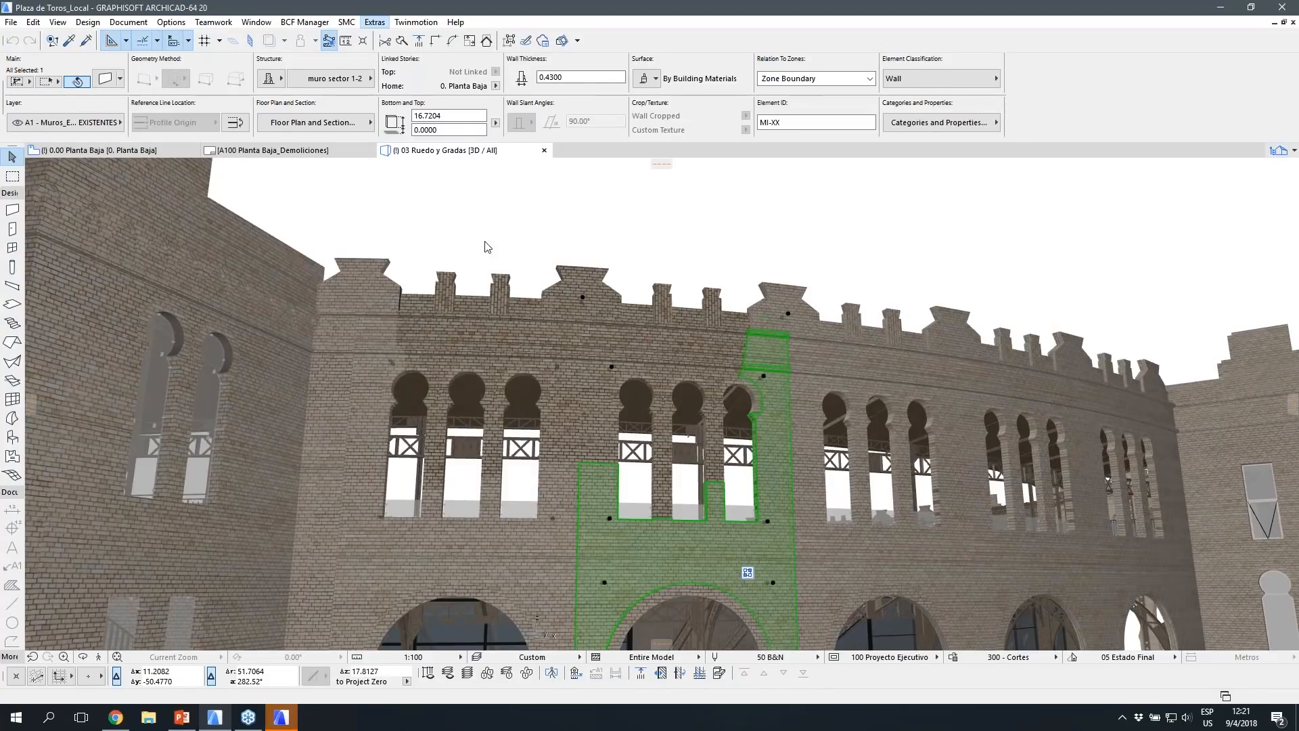
Step: Search the object library for "banco" in the Object tool's default settings, and leave the tool without placing anything
left_click(12, 437)
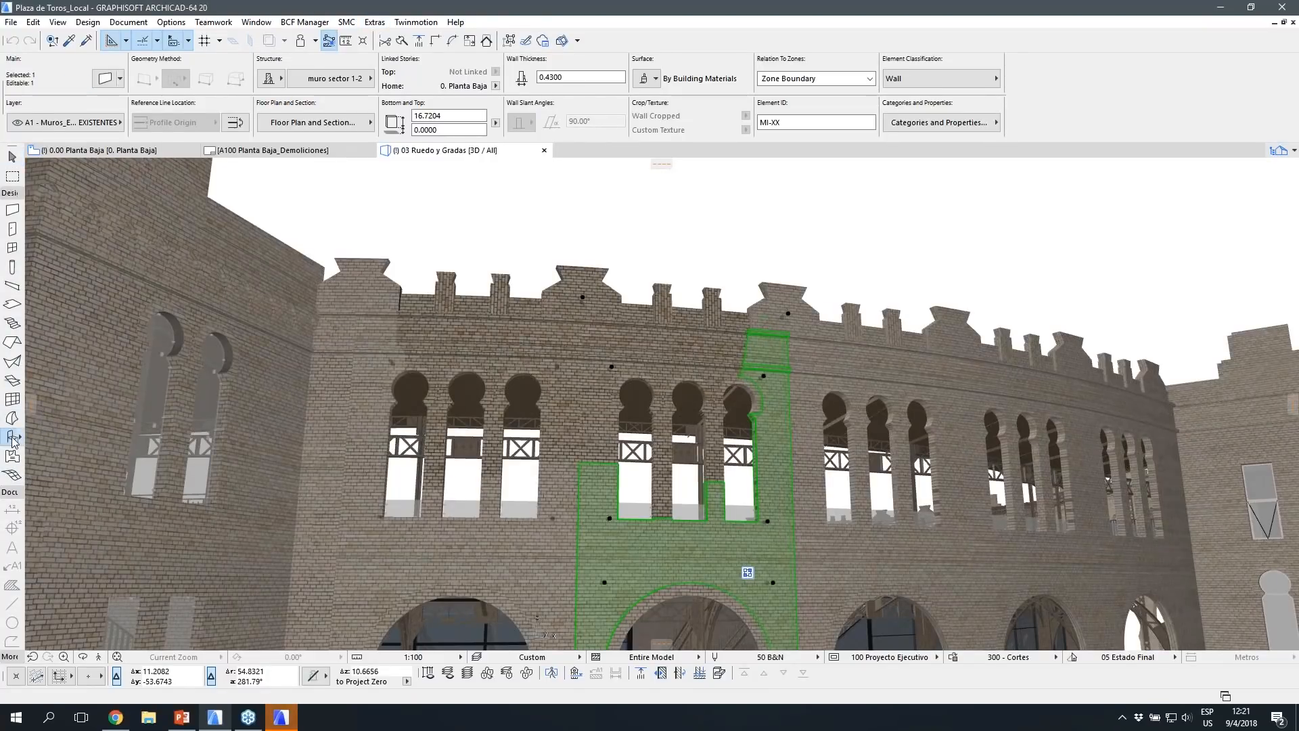
double_click(13, 438)
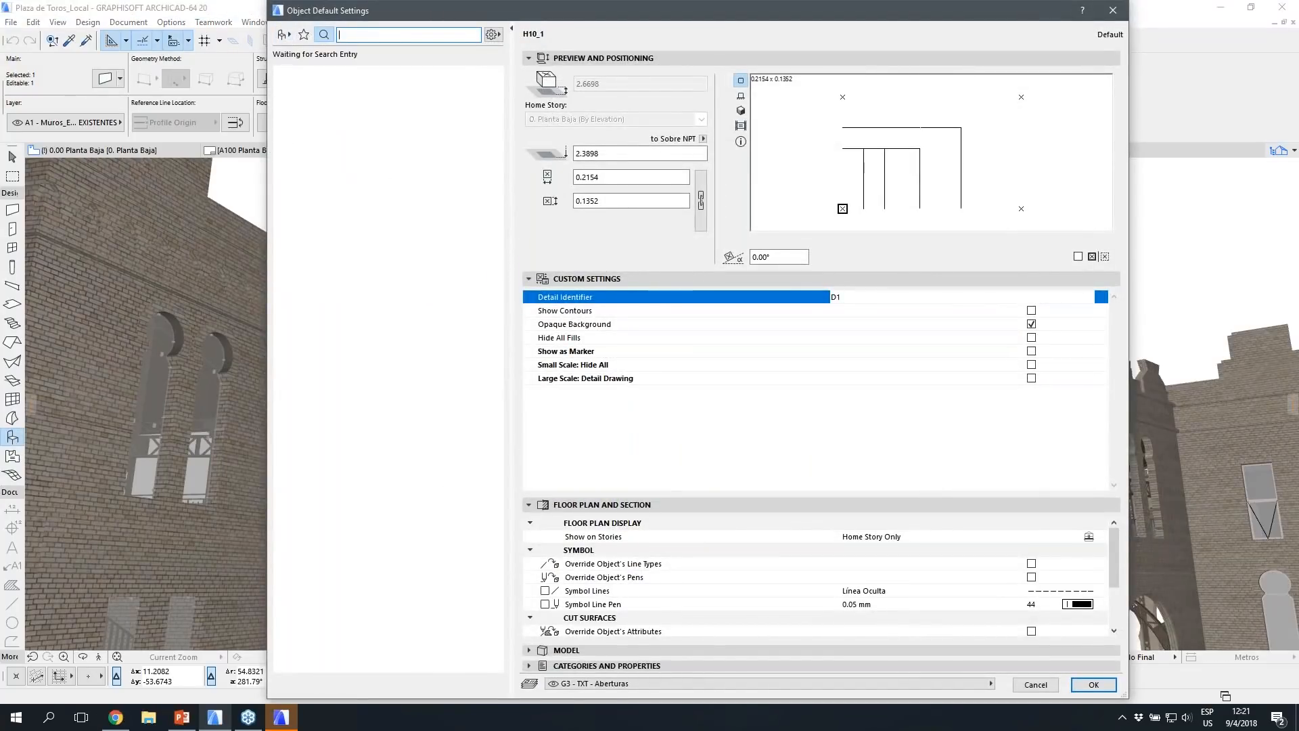
type("banco")
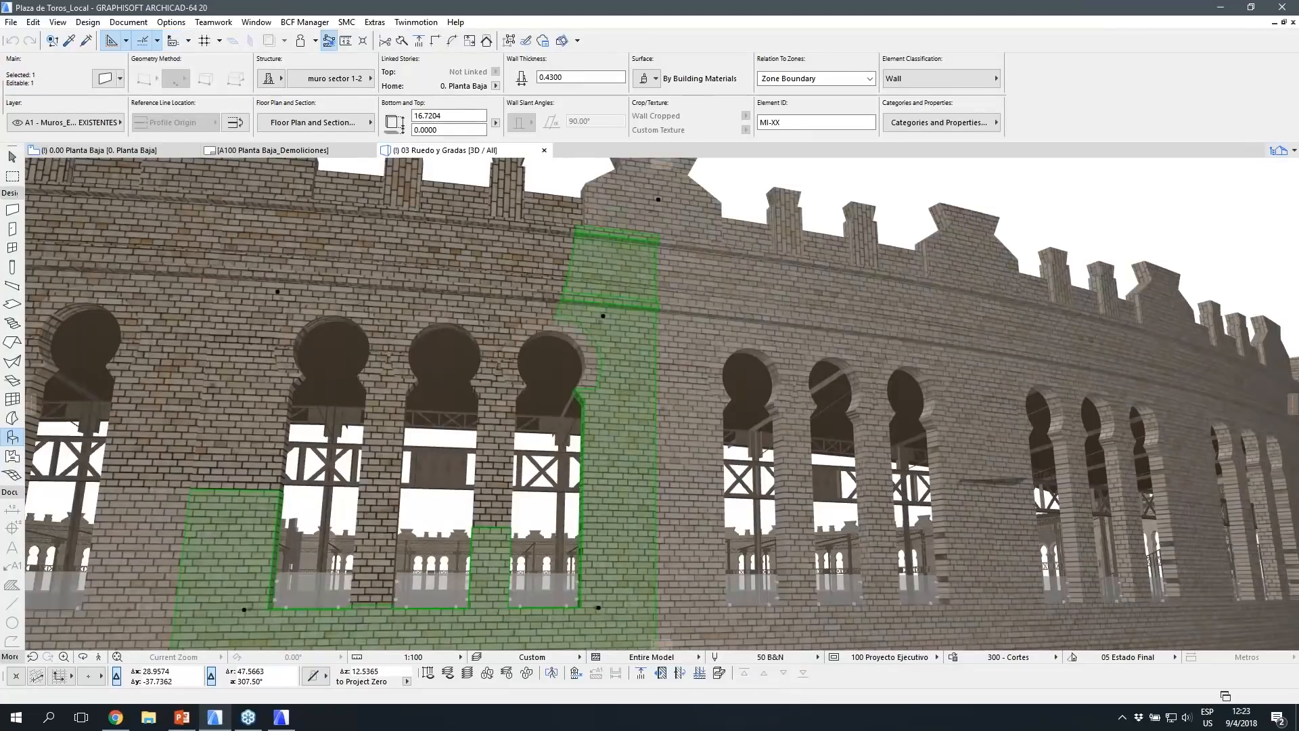
key("Escape")
Step: Inspect the existing façade wall around the triple horseshoe windows and the grouped Grada Existente beams behind it by selecting each
left_click(894, 512)
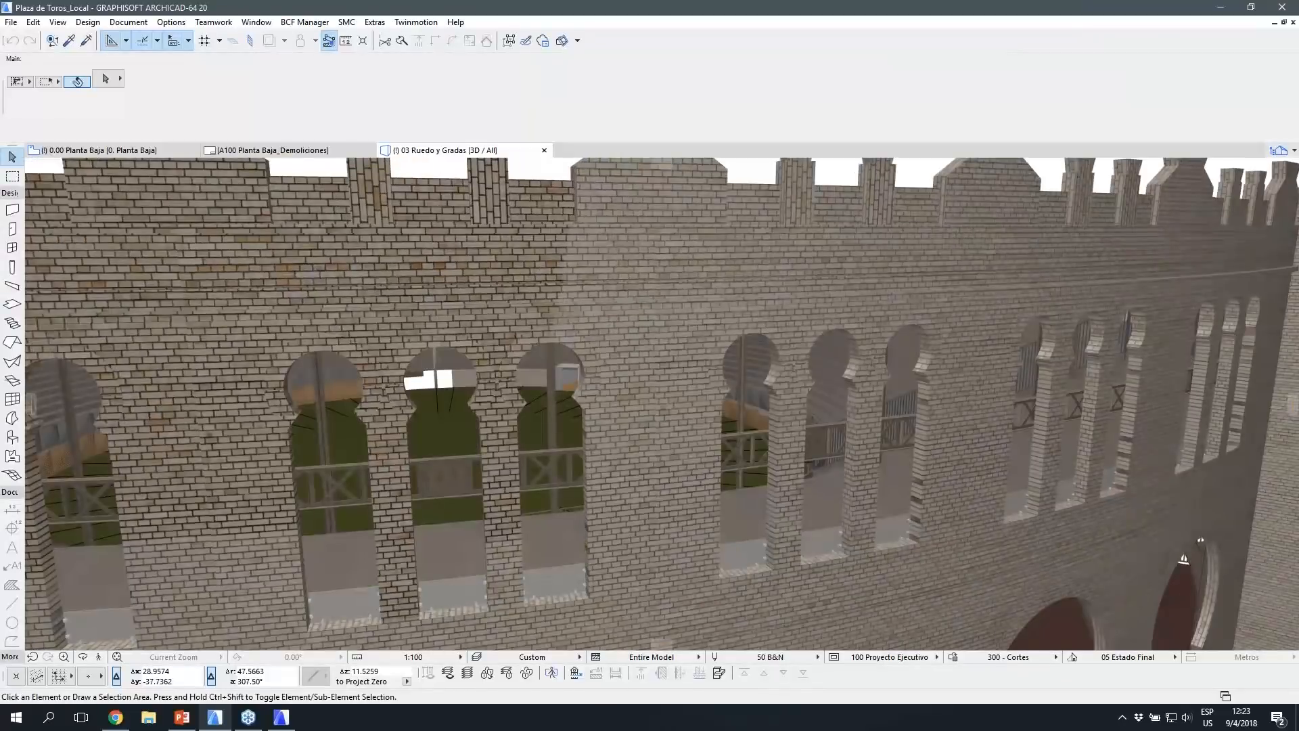
left_click(920, 538)
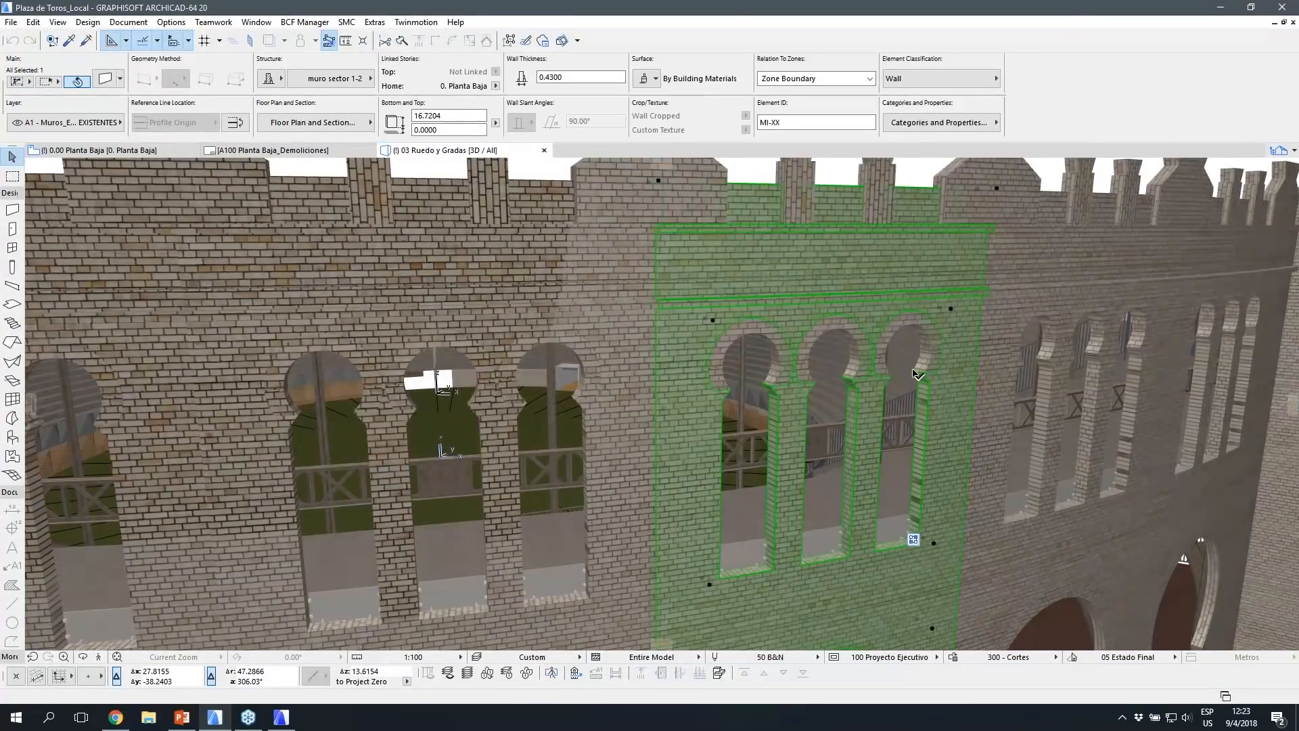
key("Escape")
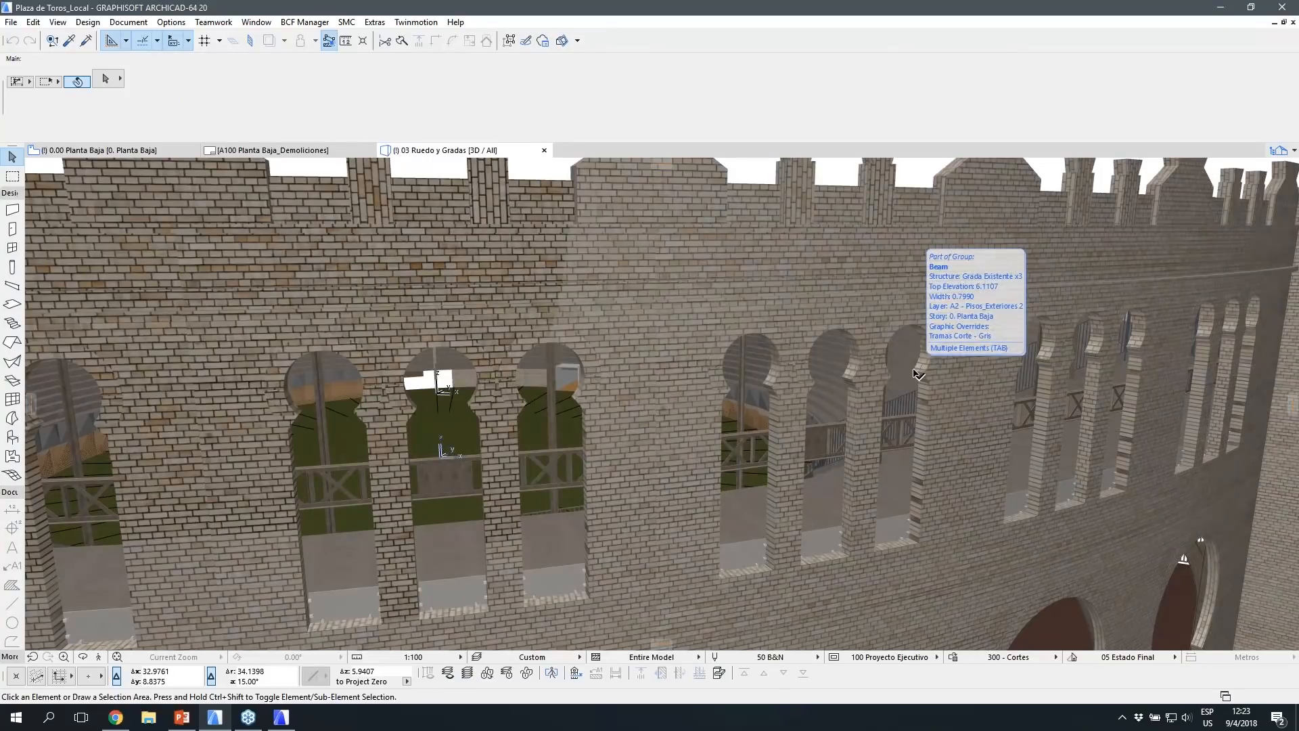
left_click(917, 374)
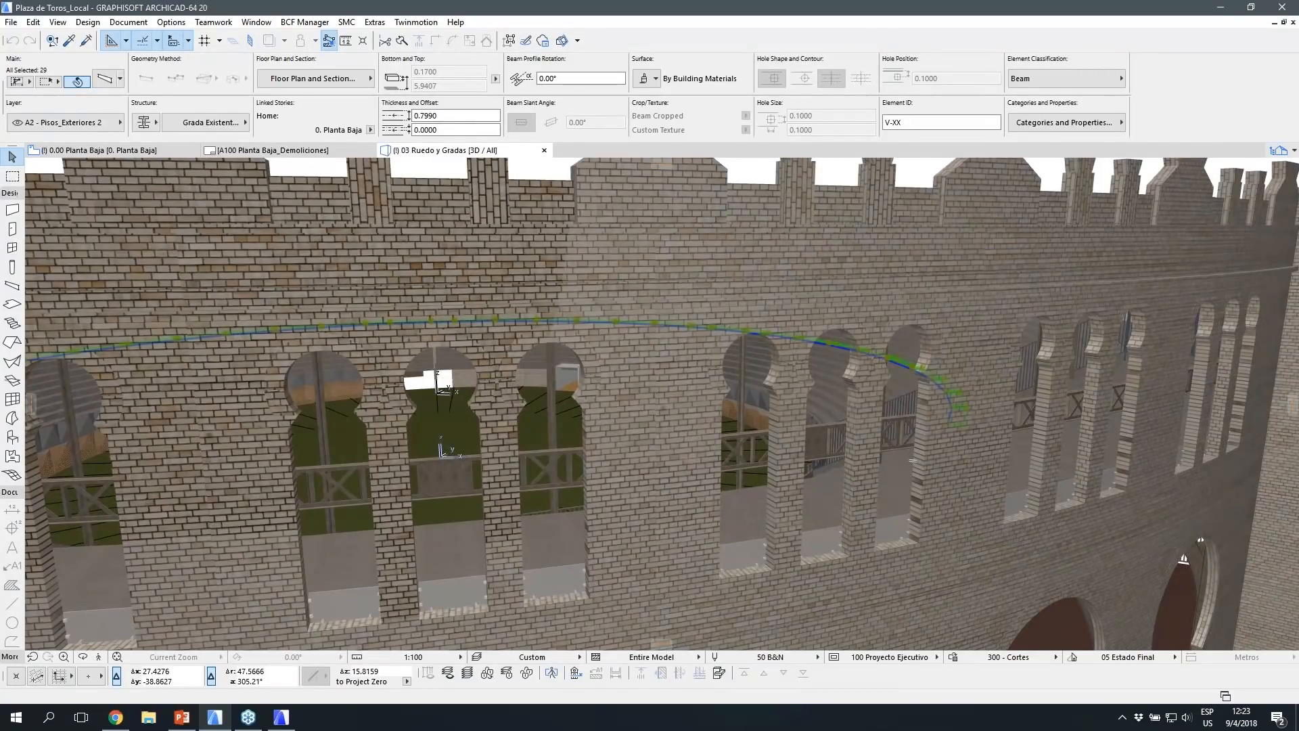
key("Escape")
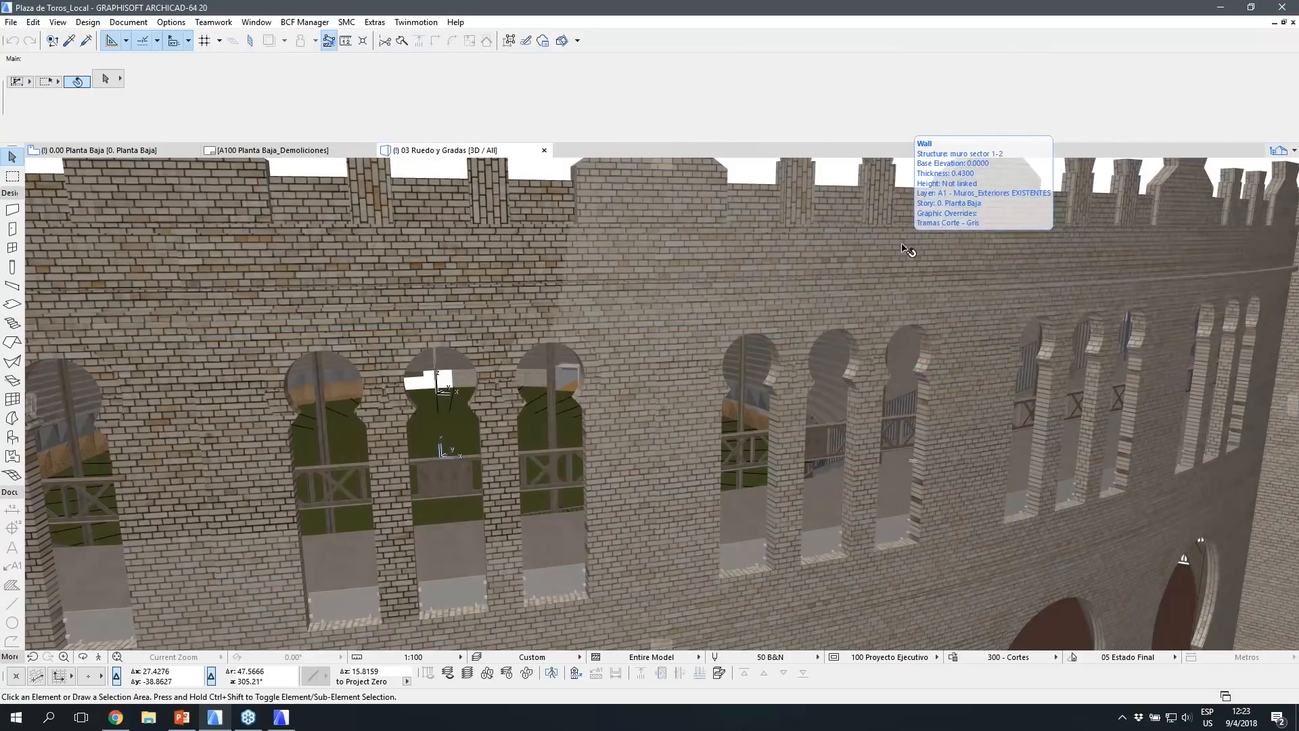
left_click(907, 251)
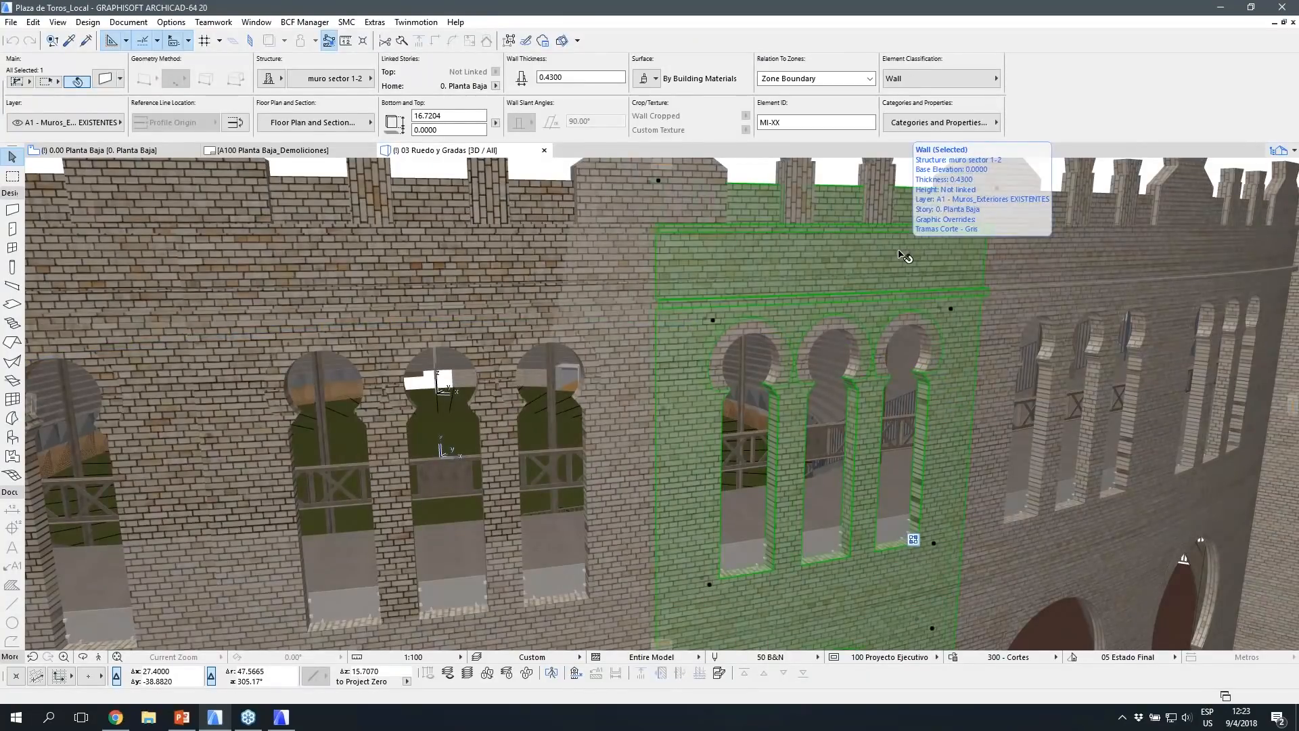
Step: Isolate the selected façade wall with the triple horseshoe windows in 3D and view it from another angle
key("F5")
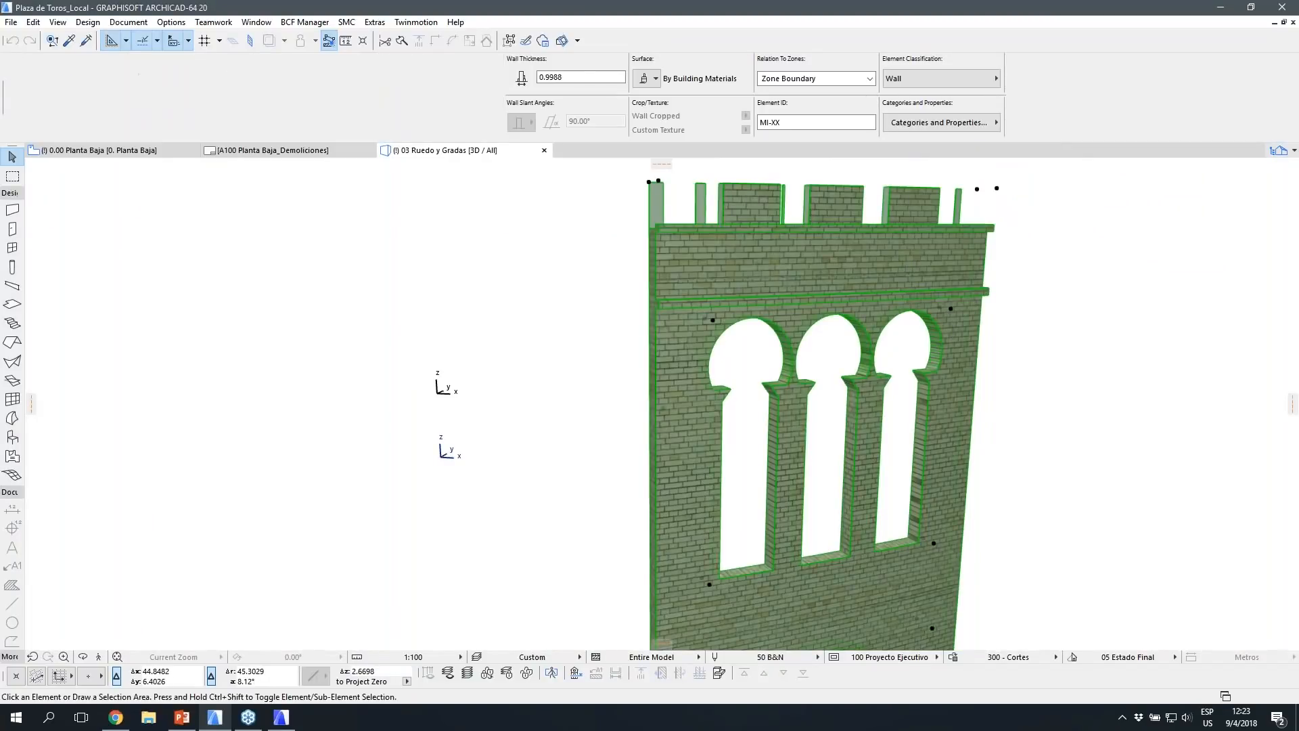
key("Escape")
left_click(913, 539)
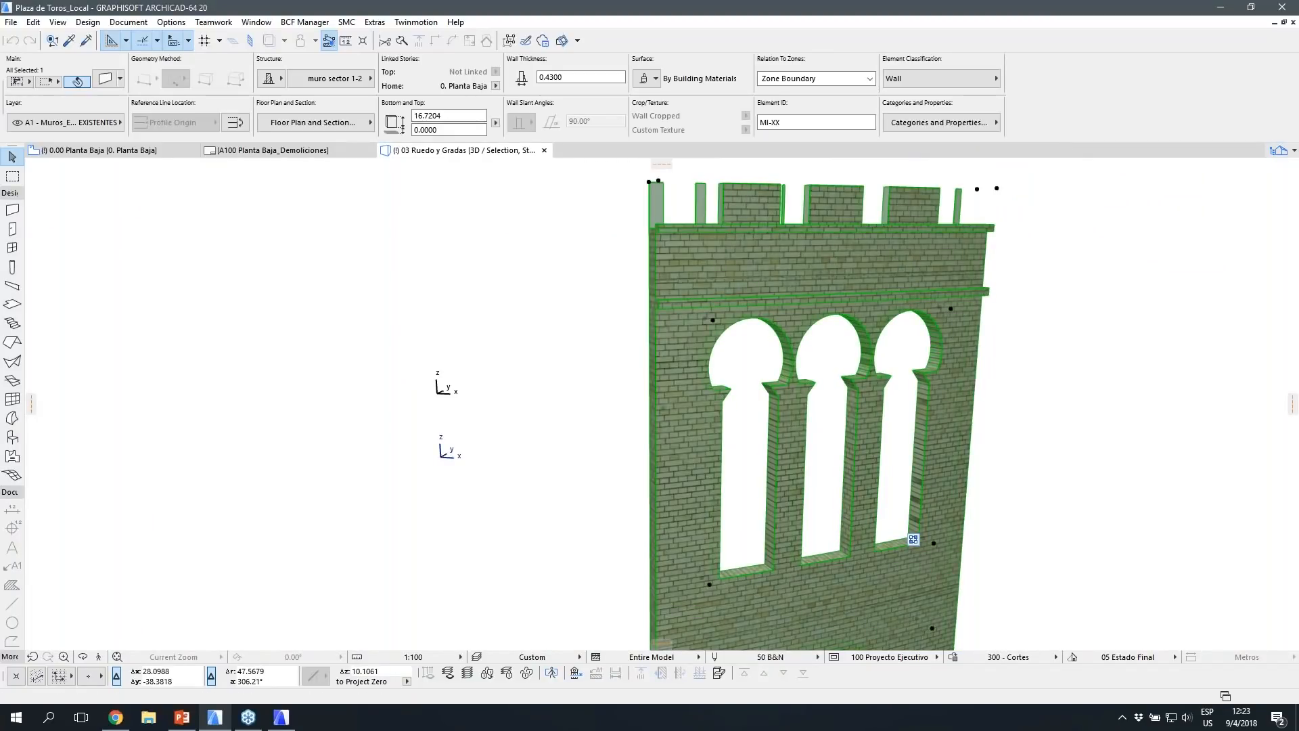
key("Escape")
left_click(913, 539)
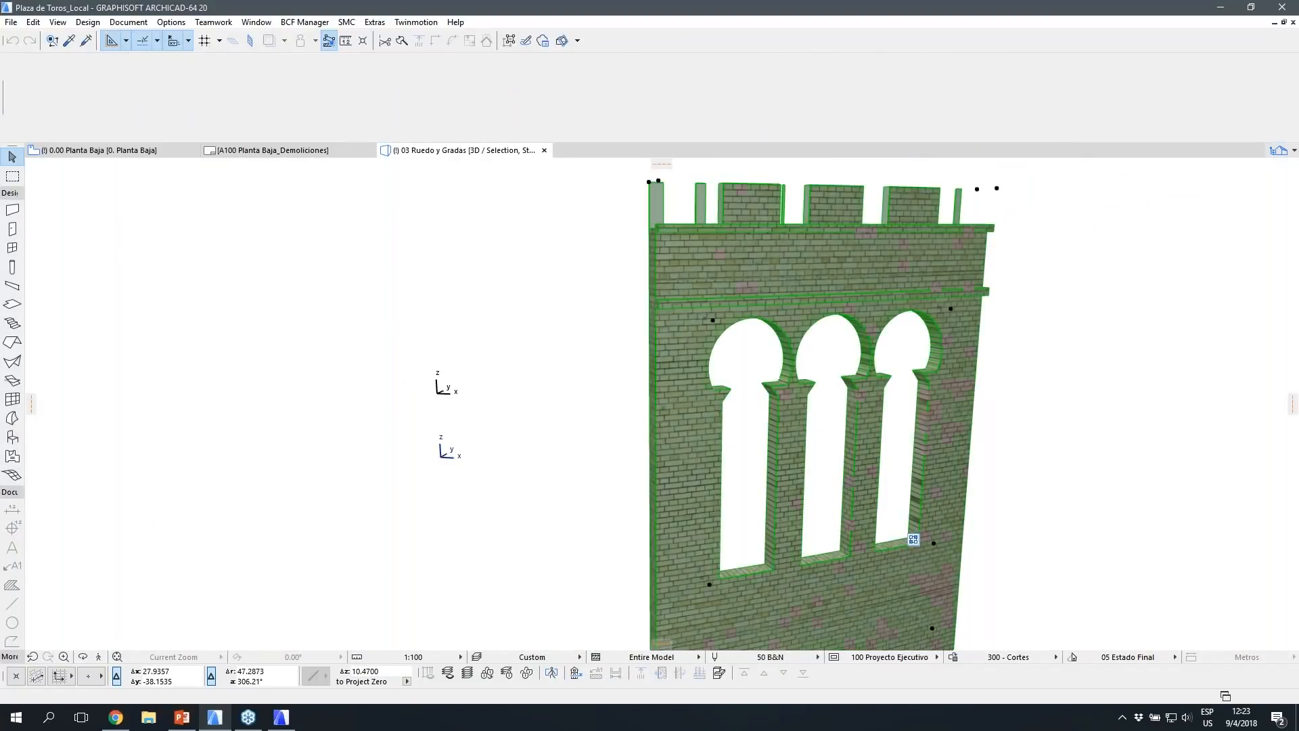
key("Escape")
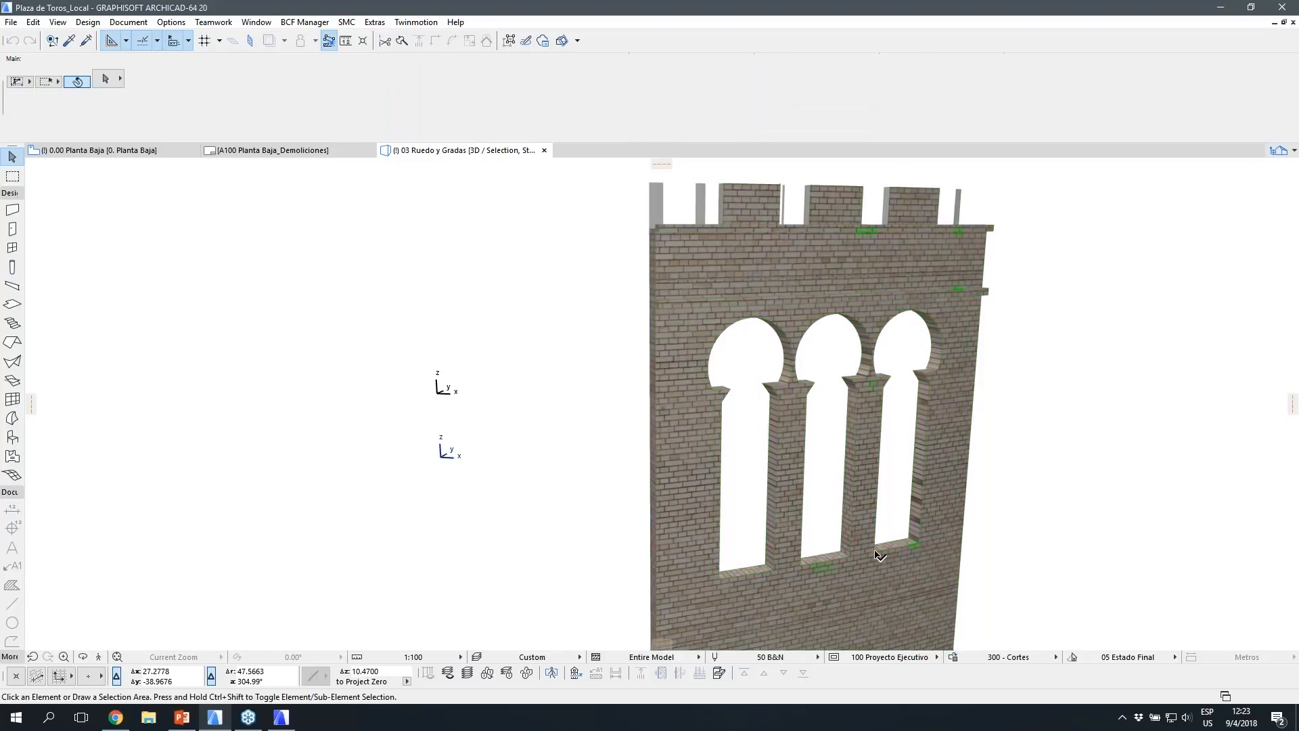
left_click(874, 551)
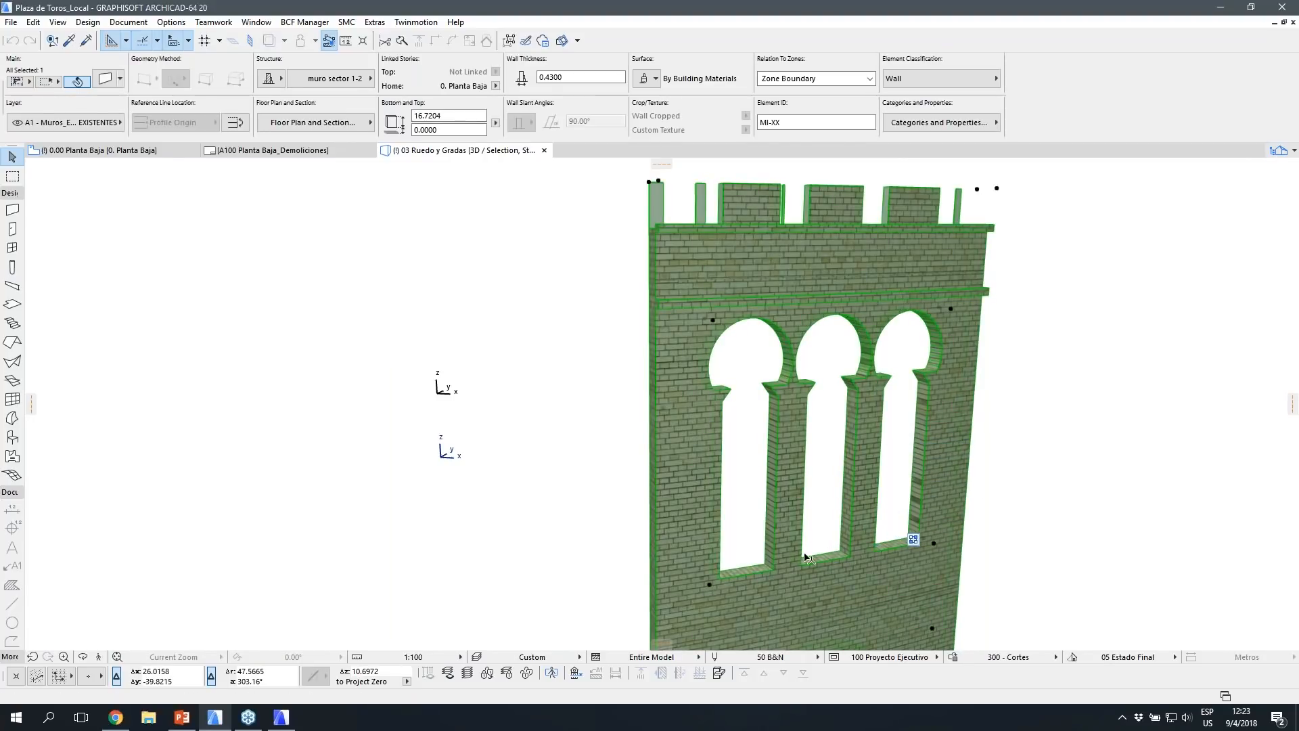
key("Escape")
middle_click_drag(663, 371, 722, 568, "shift")
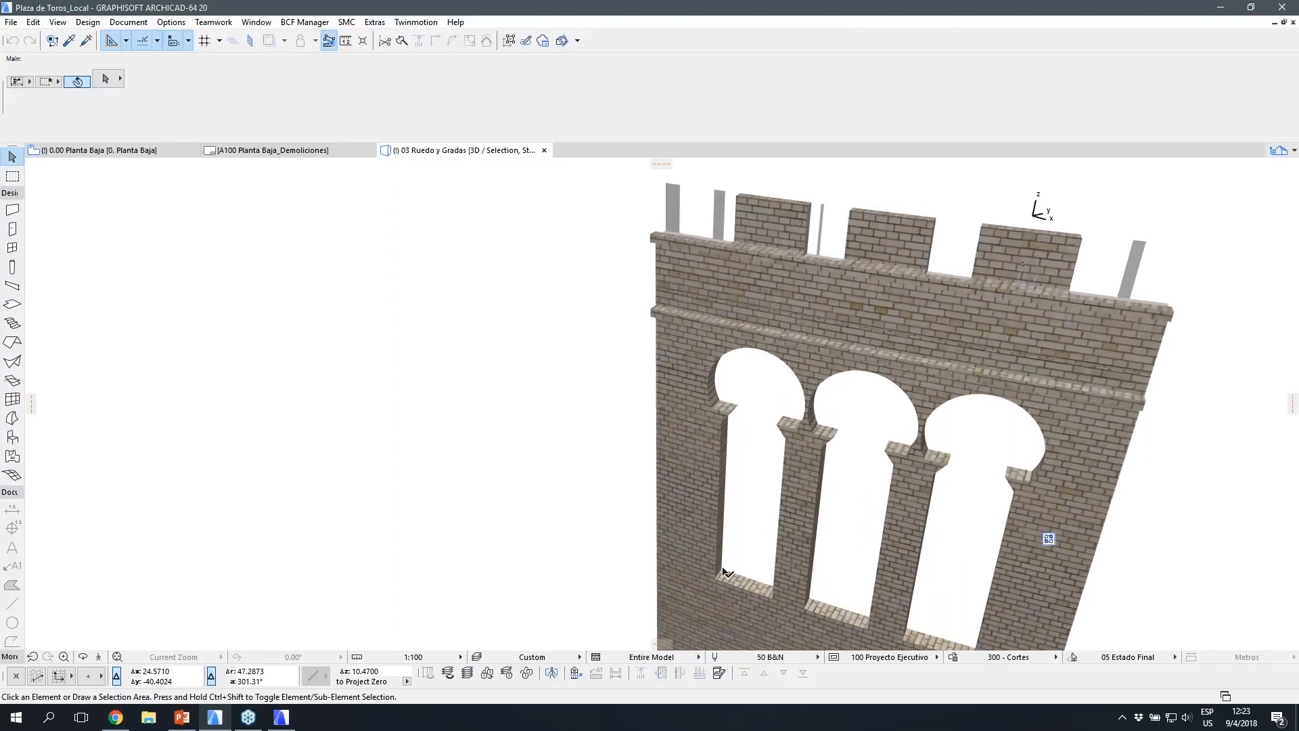
Step: Select the triple horseshoe opening (Nueva Puerta 1 X3) in the isolated wall and try to move it by its lower corner
left_click(723, 572)
key("Escape")
scroll(487, 504, "down", 3)
middle_click_drag(585, 532, 744, 524, "shift")
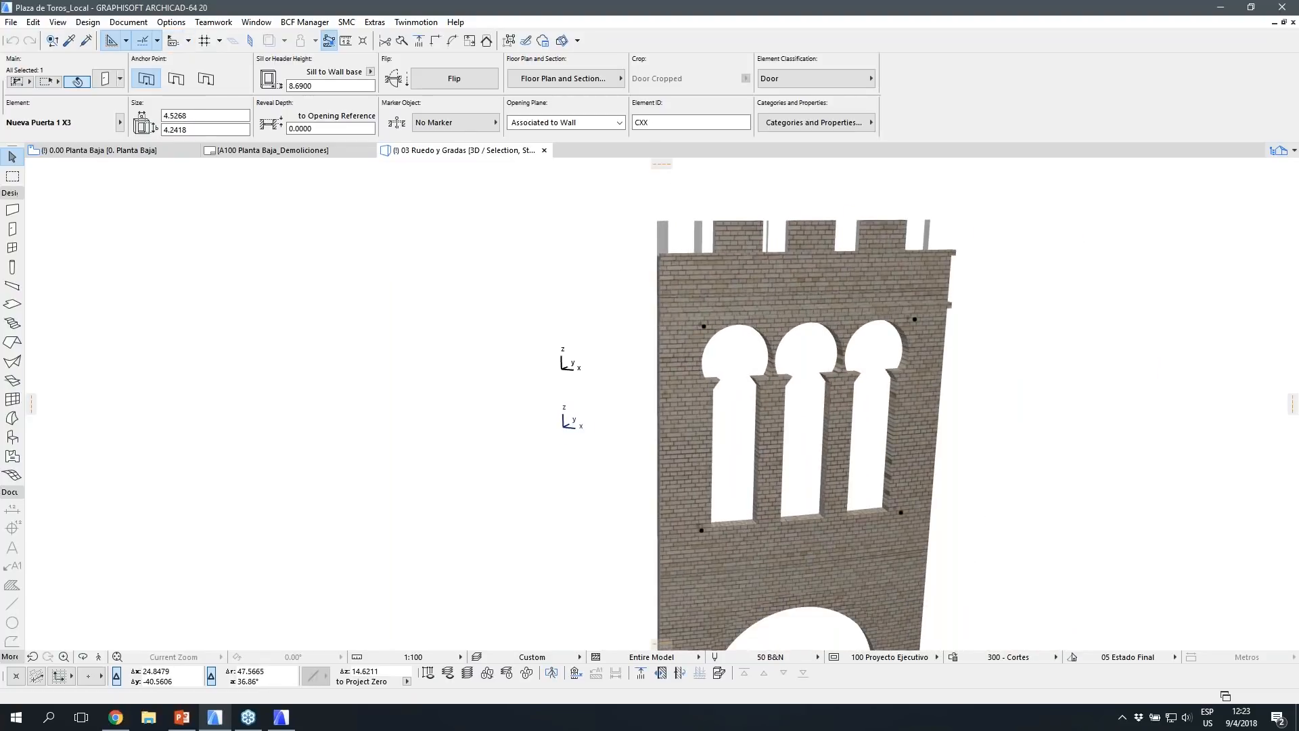
scroll(726, 336, "up", 2)
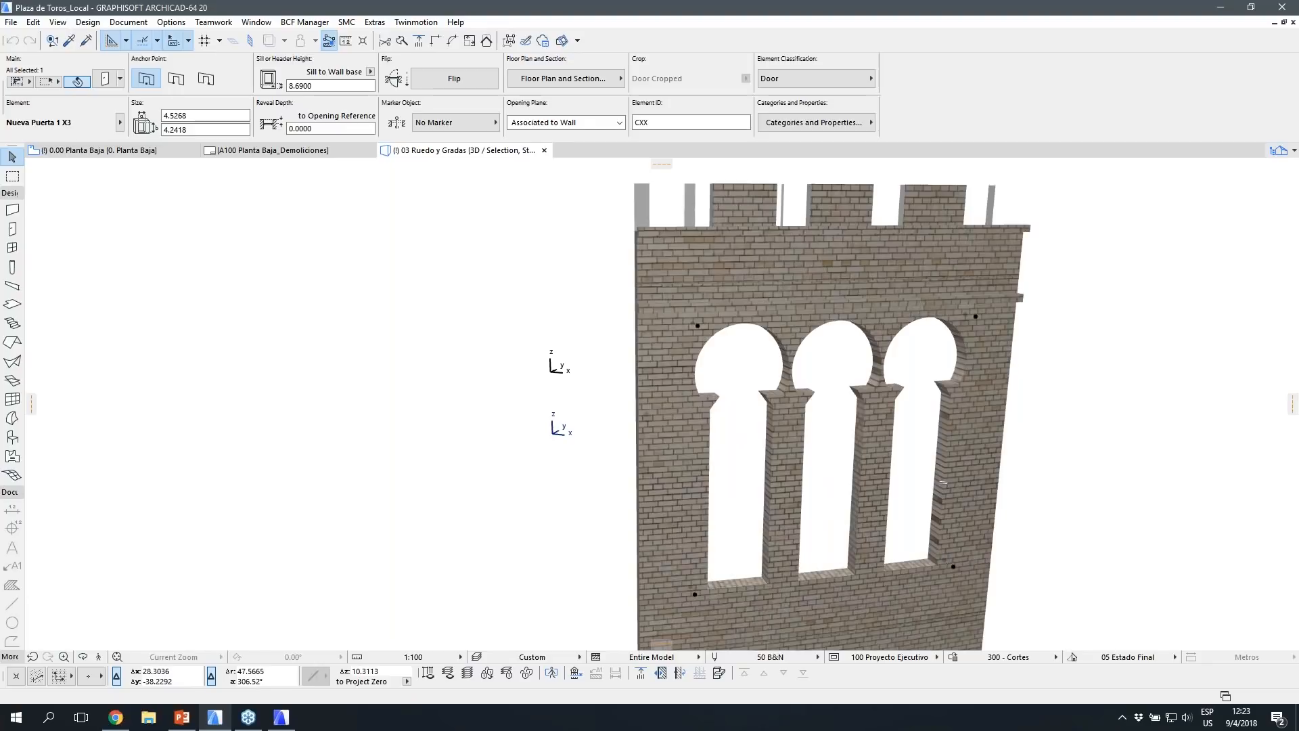
left_click(953, 567)
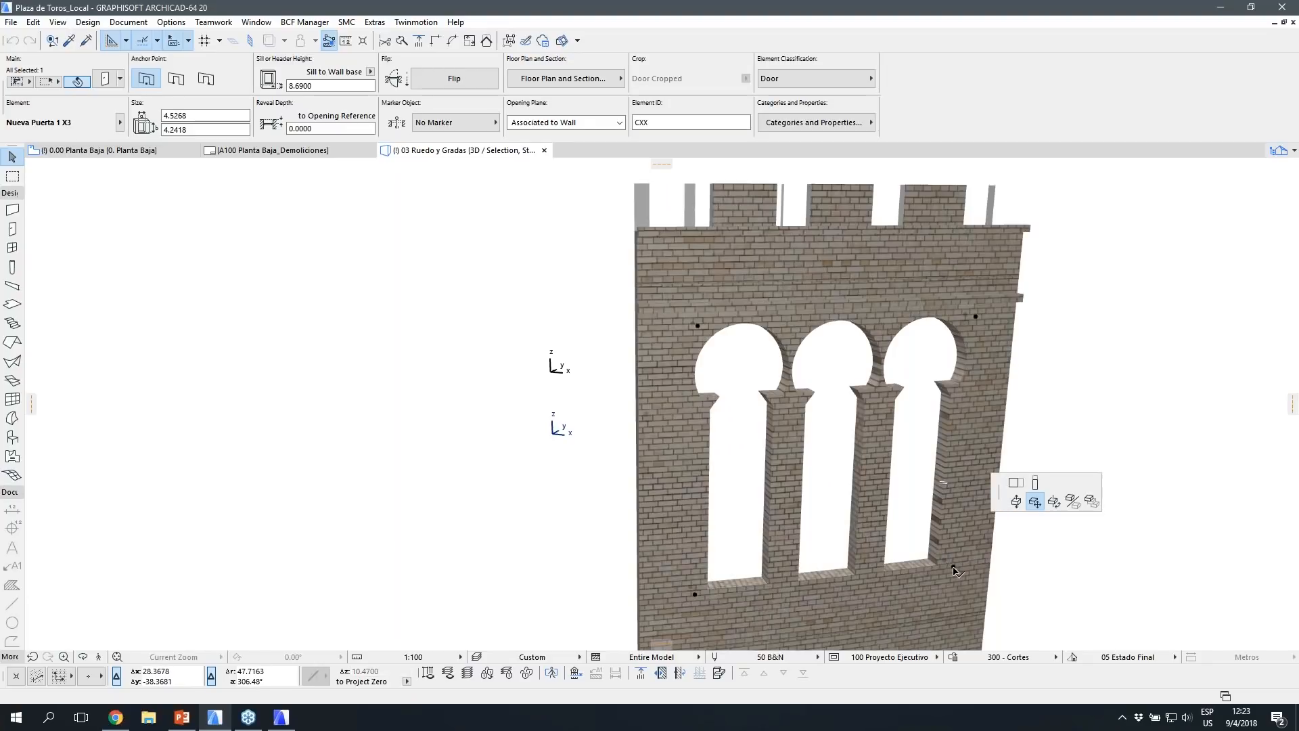
left_click(966, 566)
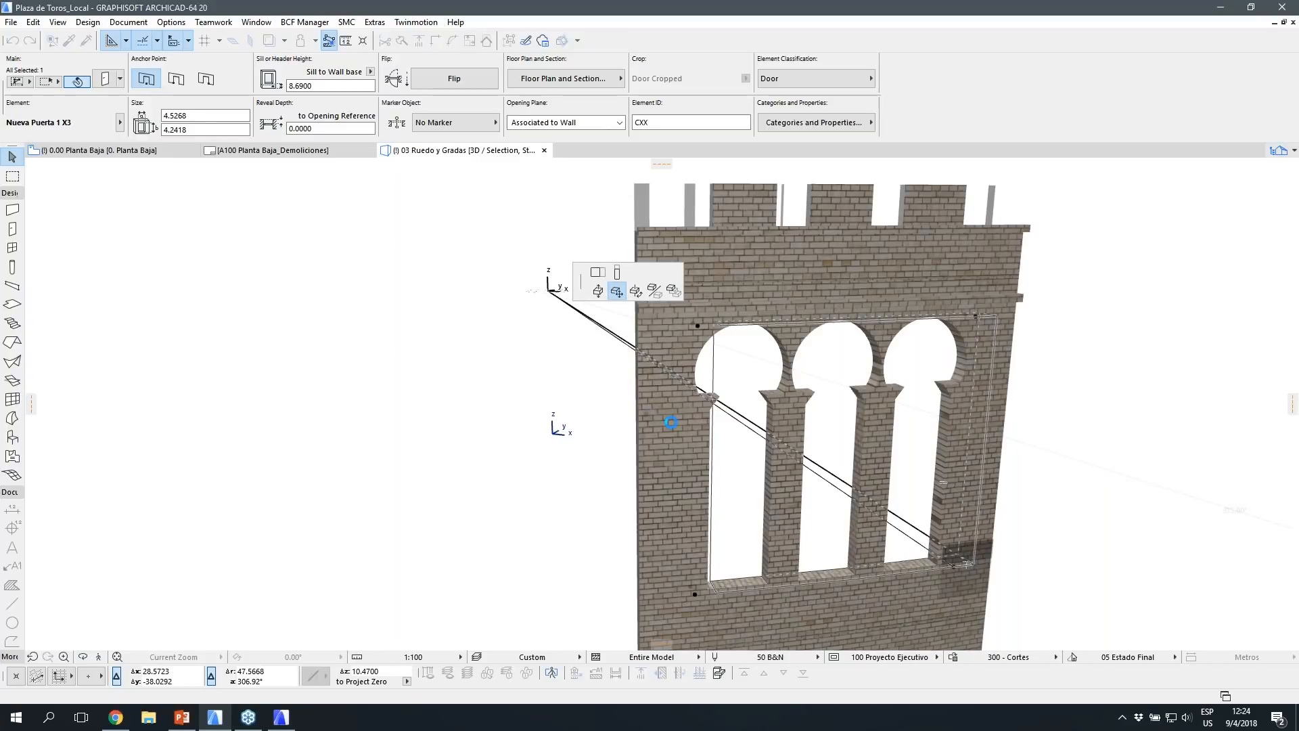
Step: Switch to the 100_PROA_InventoryFile project, list its saved views, show the whole first-floor plan and close the Find & Select palette
left_click(282, 717)
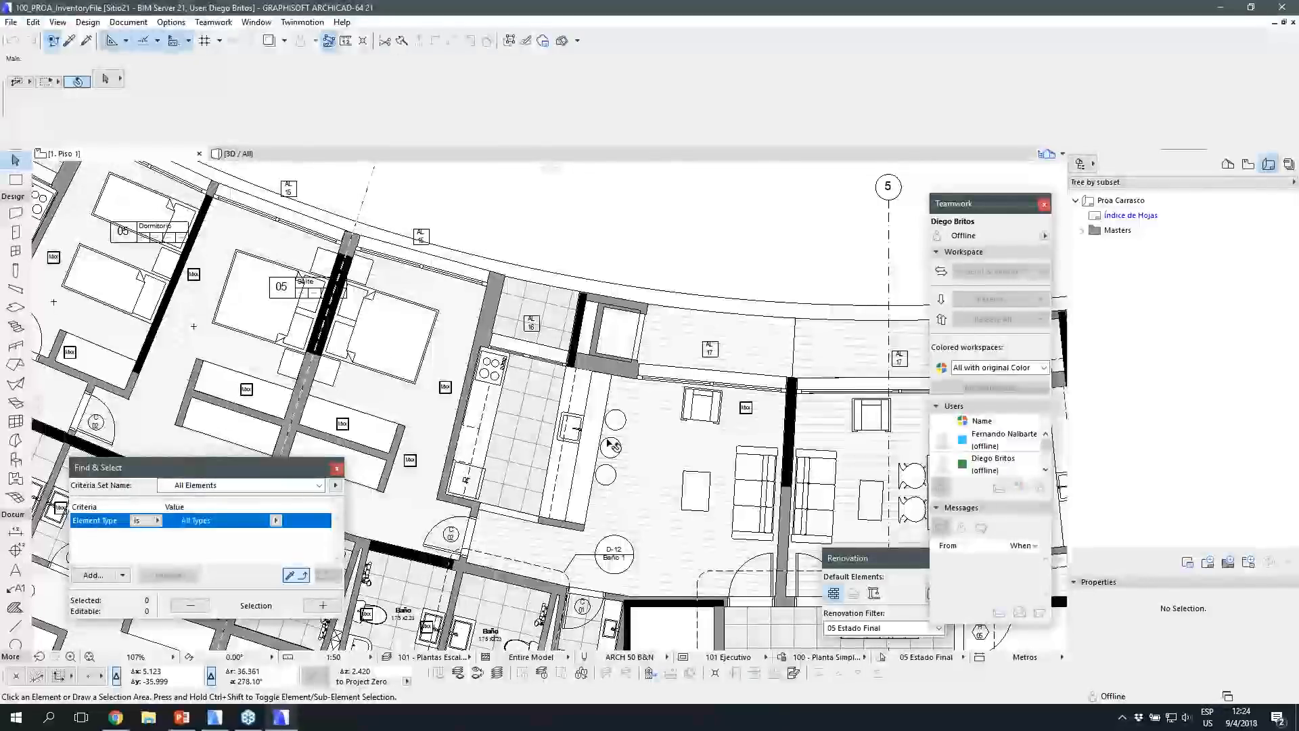
scroll(612, 446, "down", 5)
middle_click_drag(612, 445, 582, 380)
left_click(1247, 163)
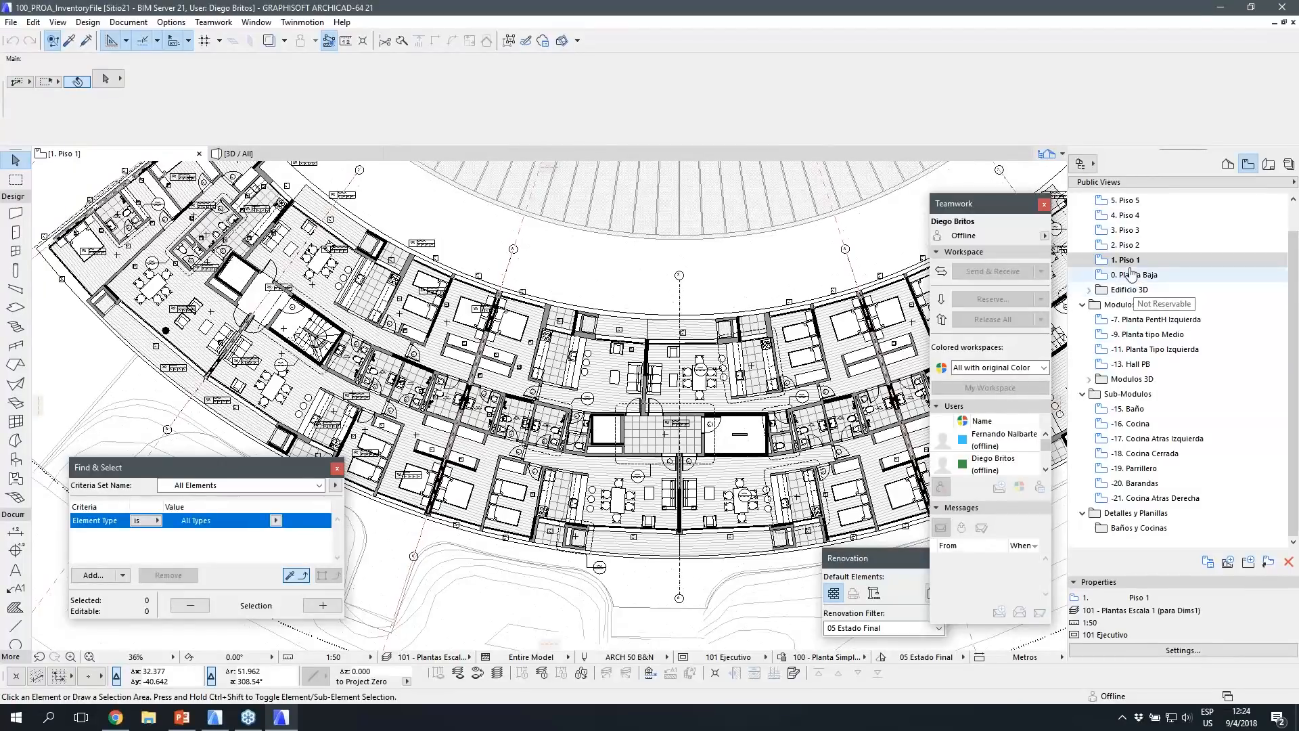
scroll(612, 374, "down", 5)
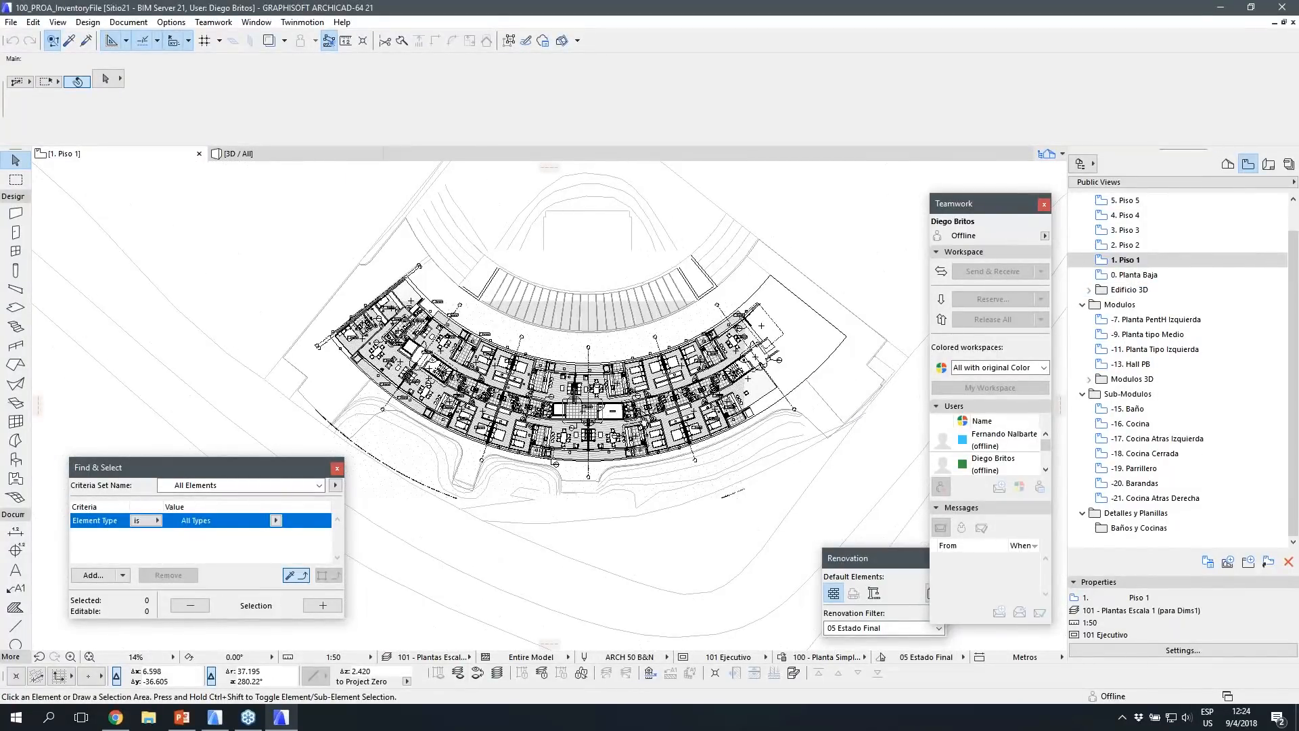
left_click(336, 467)
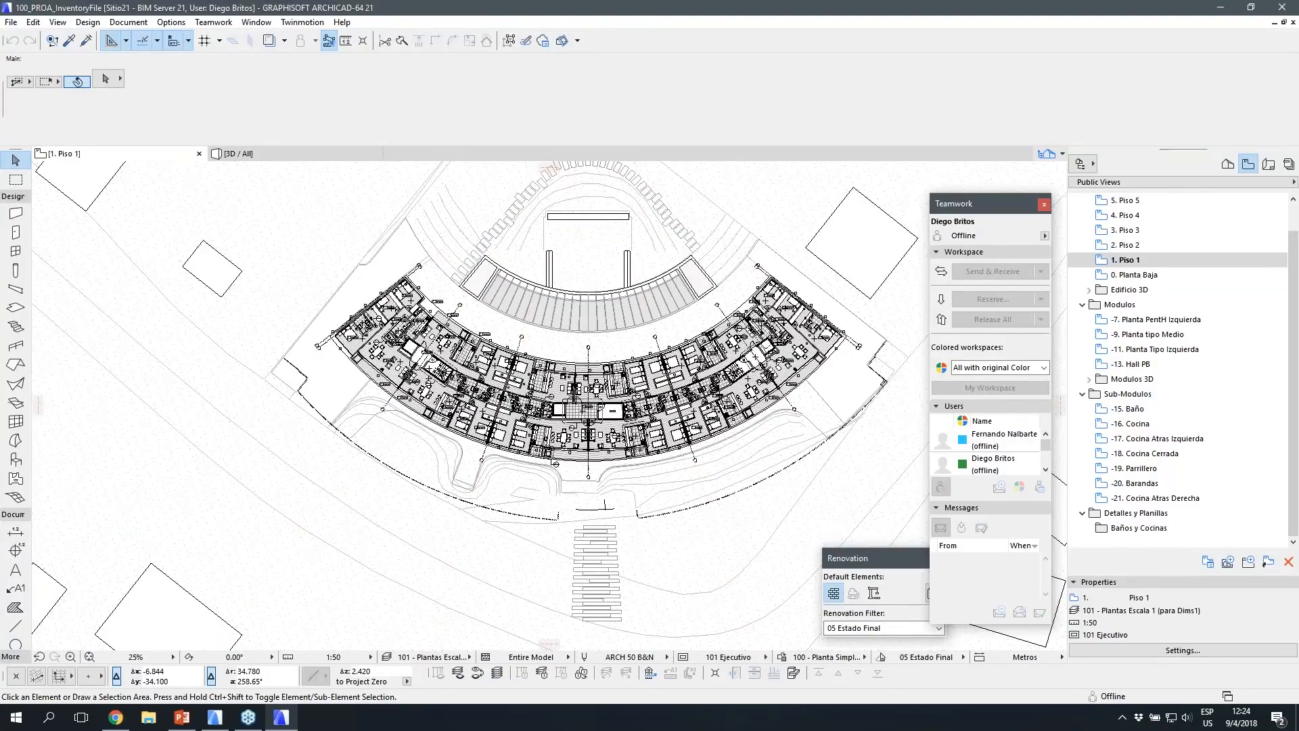
Step: Look over the apartments on the first-floor plan and open the saved view 2. Piso 2
scroll(462, 366, "up", 3)
middle_click_drag(647, 434, 491, 437)
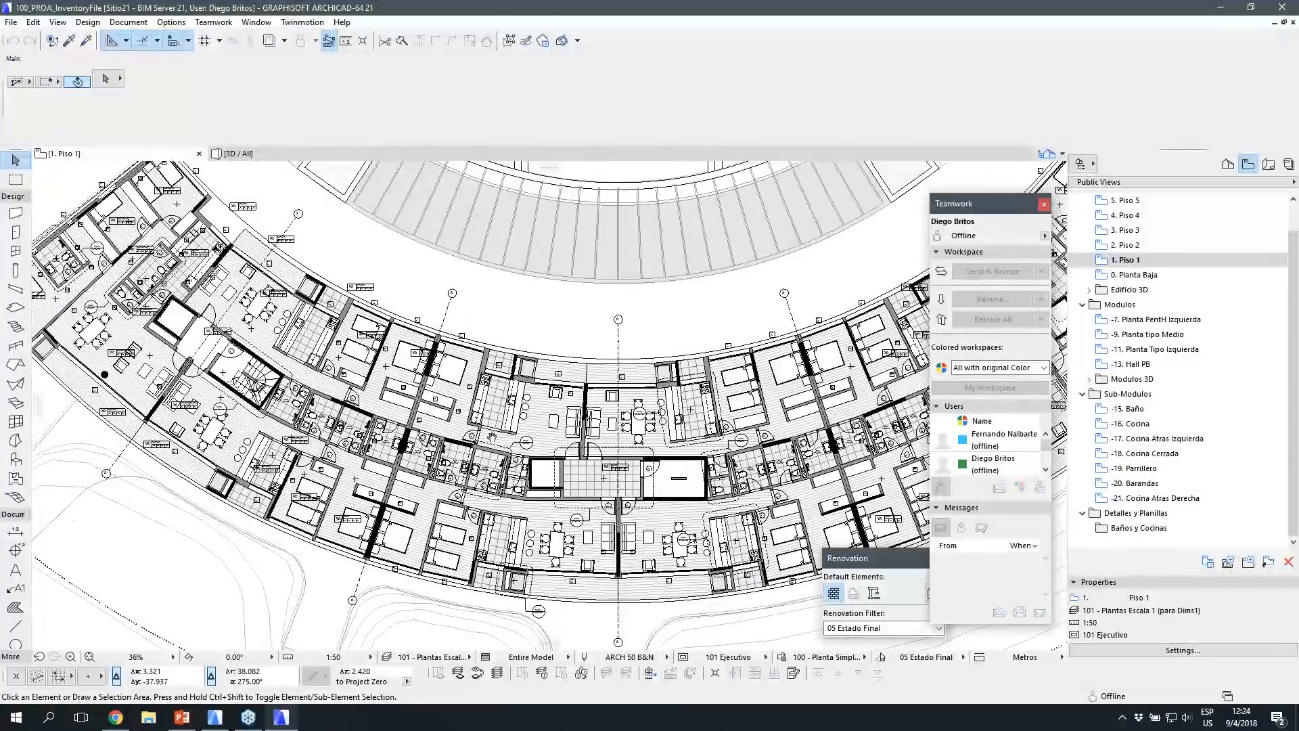
scroll(492, 437, "down", 3)
left_click(1142, 248)
double_click(1141, 248)
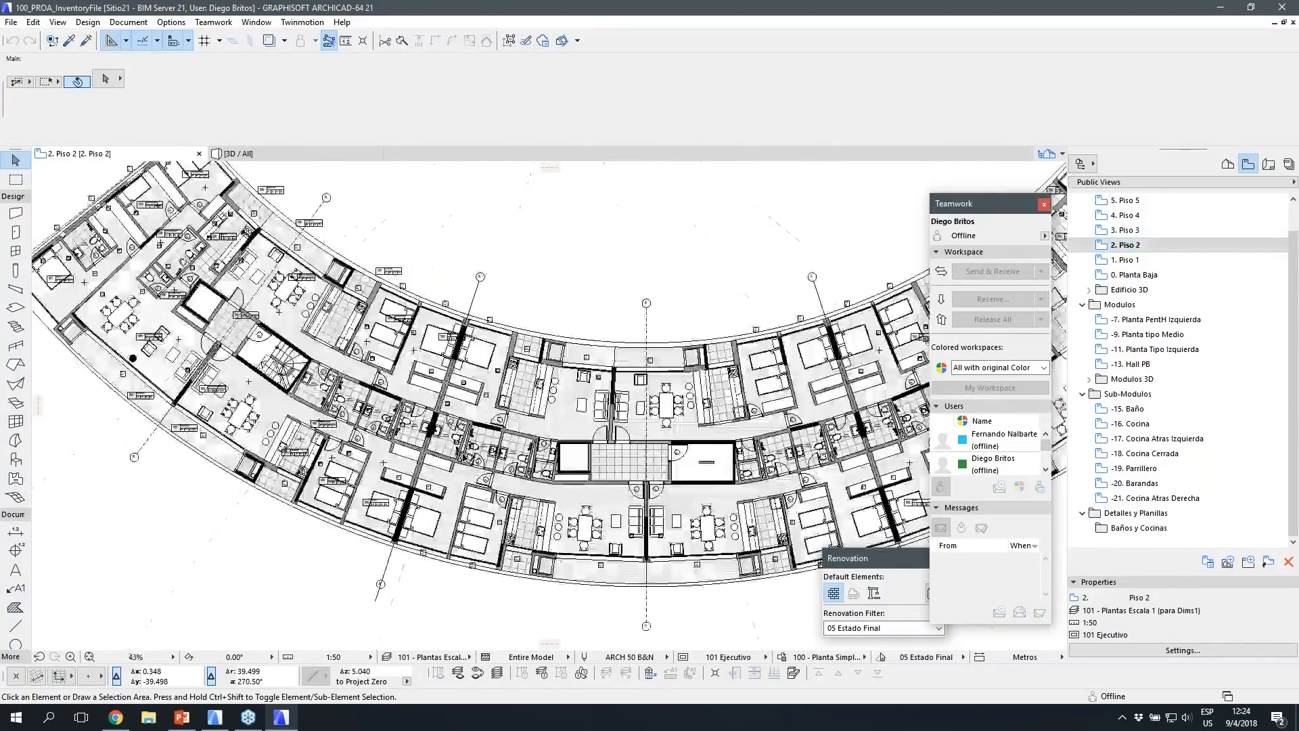
Step: Examine the curved second-floor plan and select its end module with the spiral-step staircase, followed by the central module
scroll(582, 507, "up", 4)
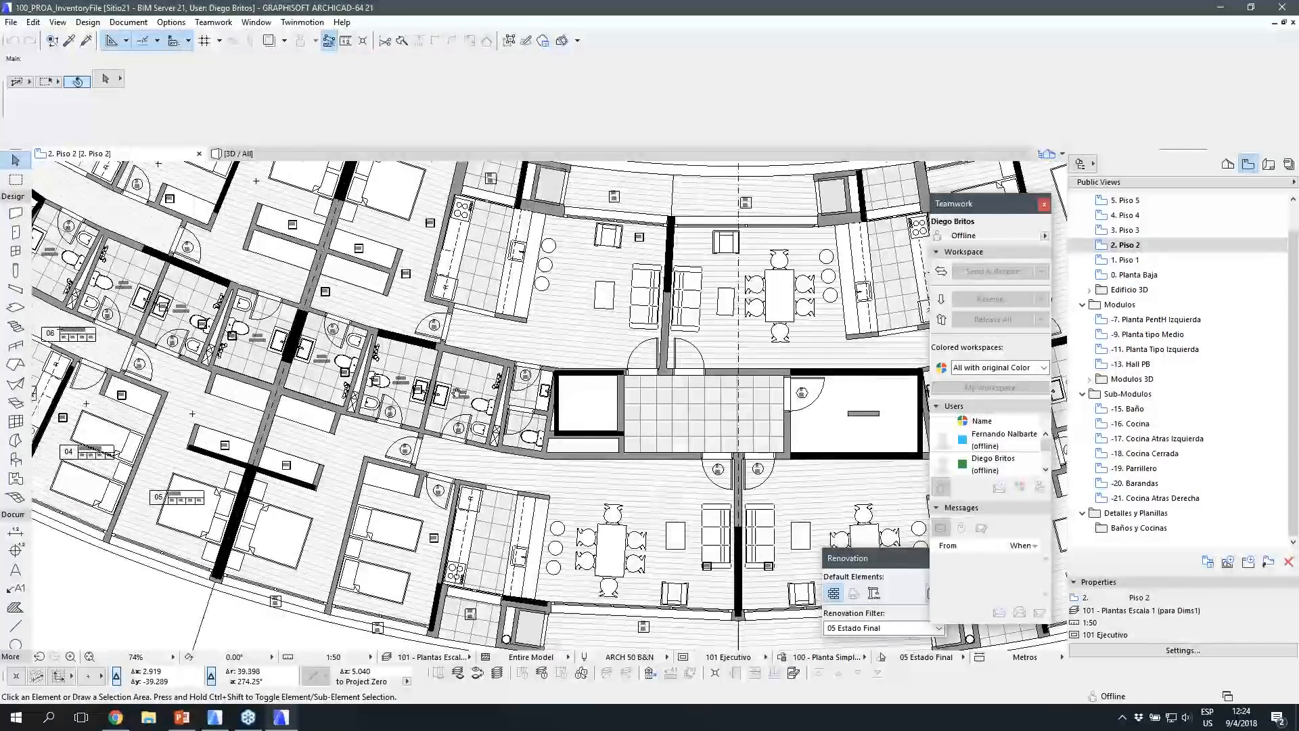
scroll(818, 497, "down", 5)
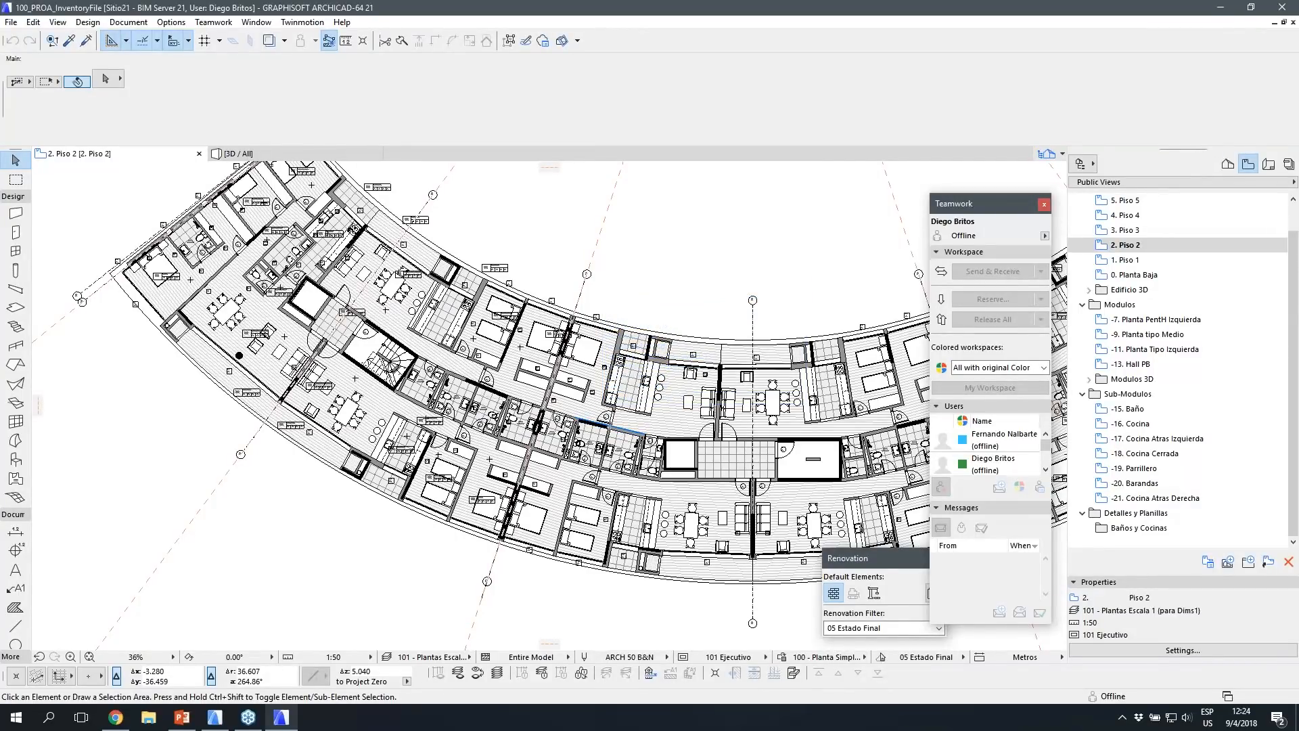
left_click(510, 376)
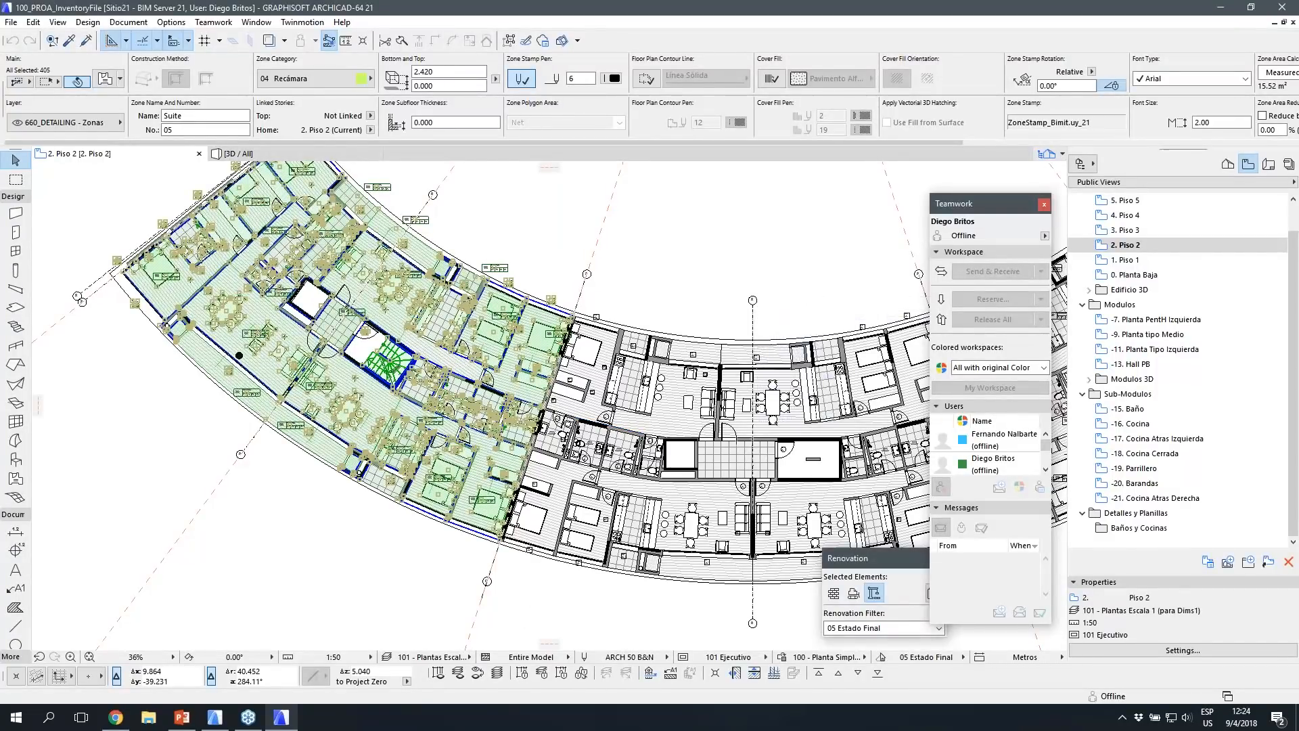
left_click(720, 431)
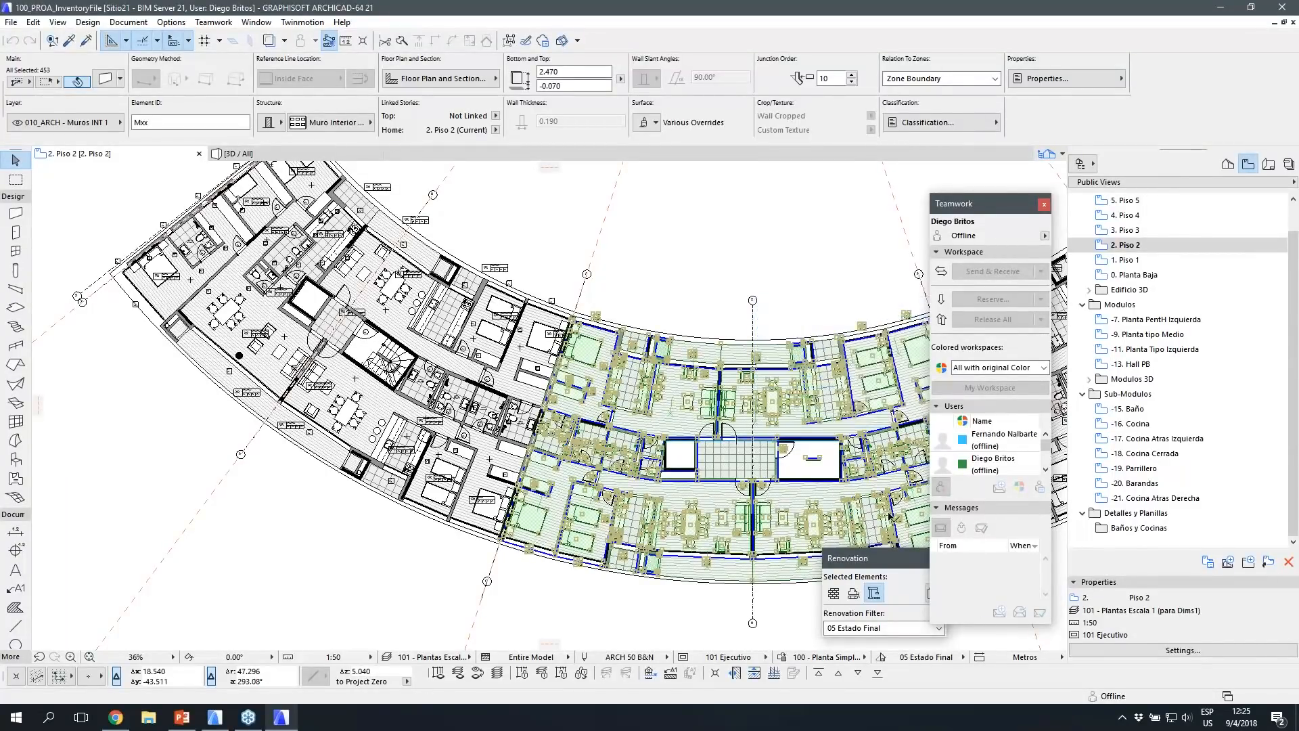
Step: Open the module view -11. Planta Tipo Izquierda and check its Living-Comedor zone 06 by selecting and deselecting it
left_click(1193, 322)
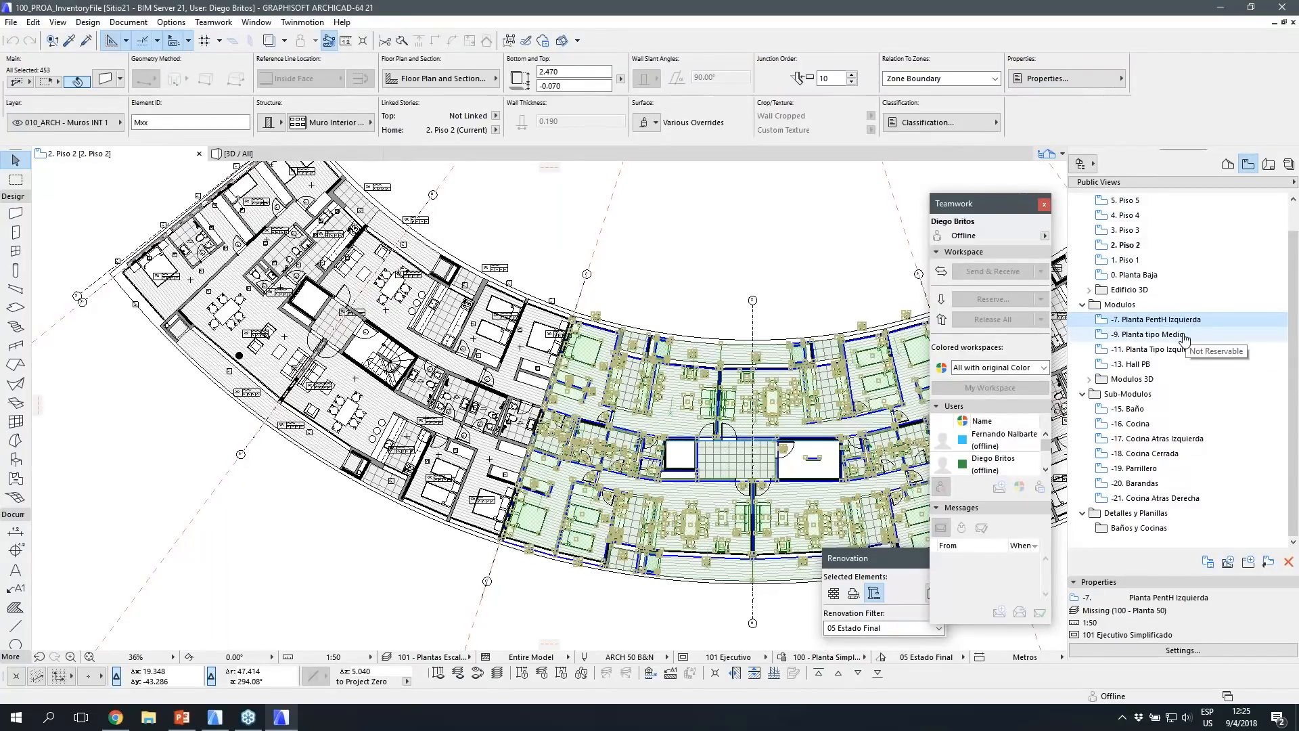
double_click(1187, 352)
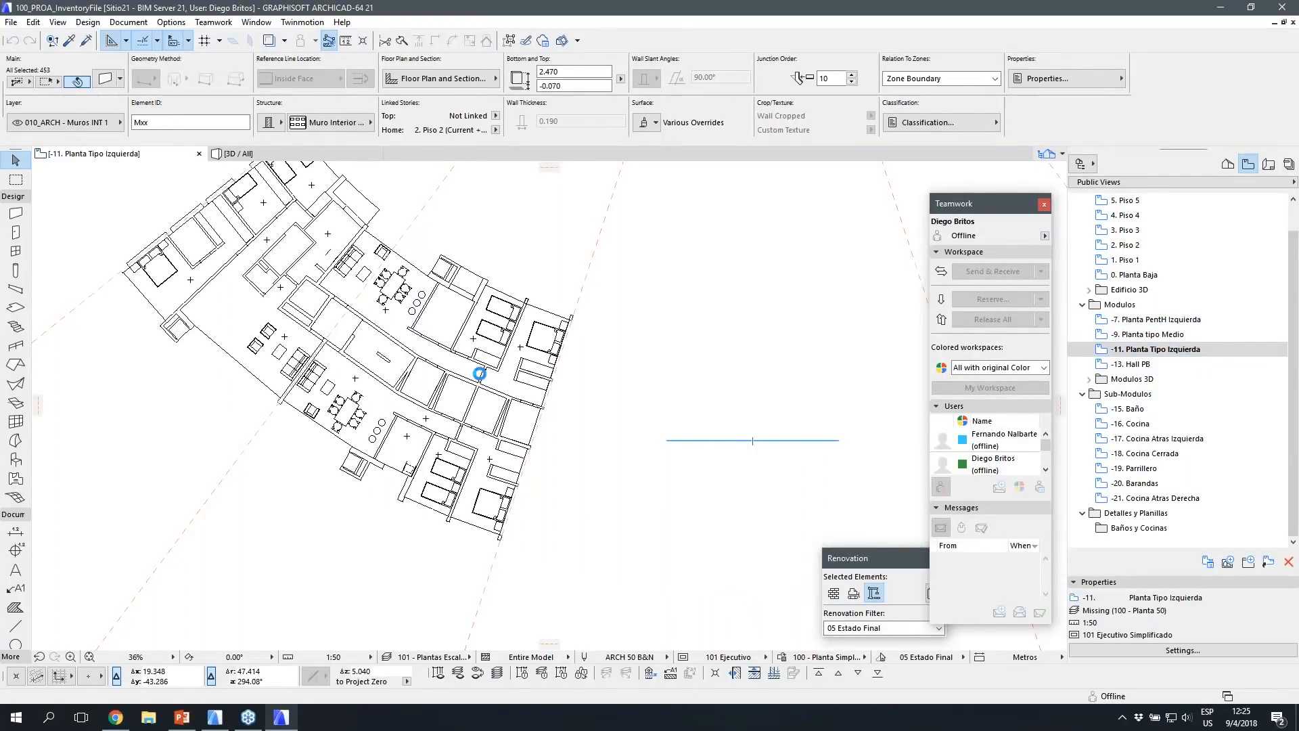
middle_click_drag(477, 403, 571, 387)
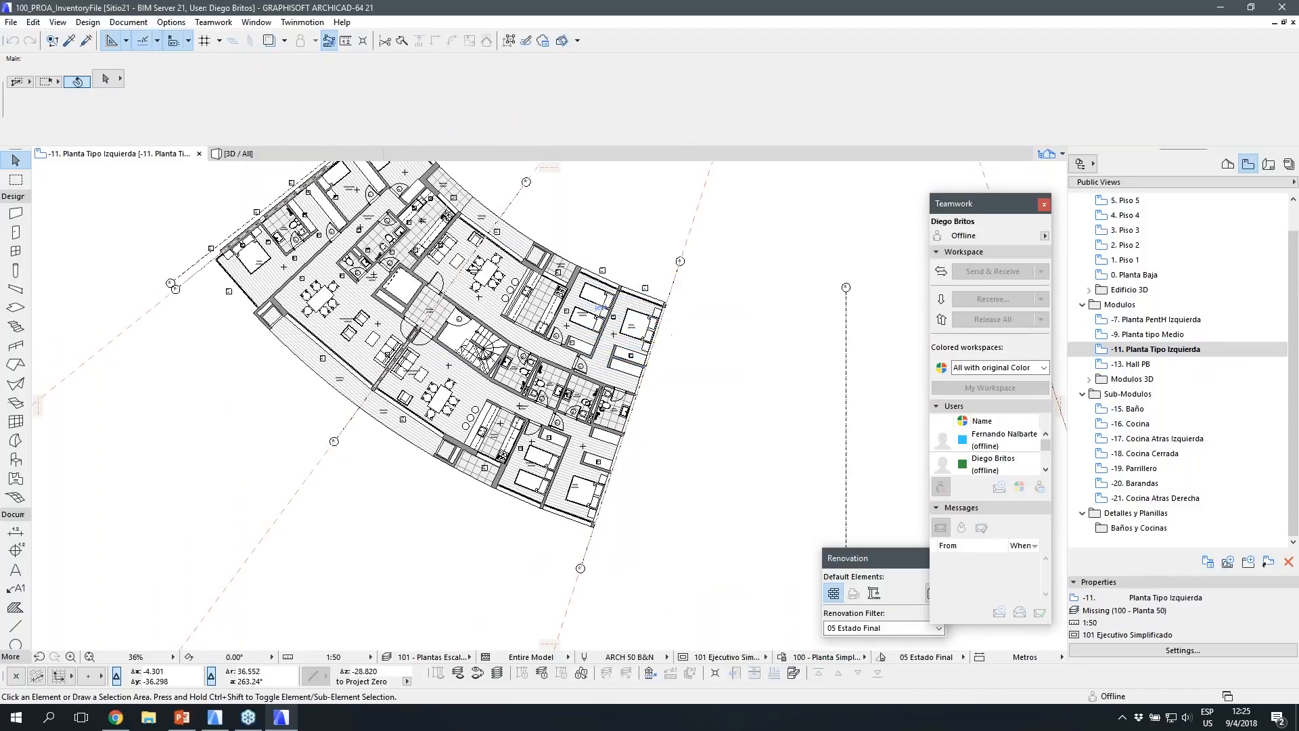
middle_click_drag(605, 359, 631, 419)
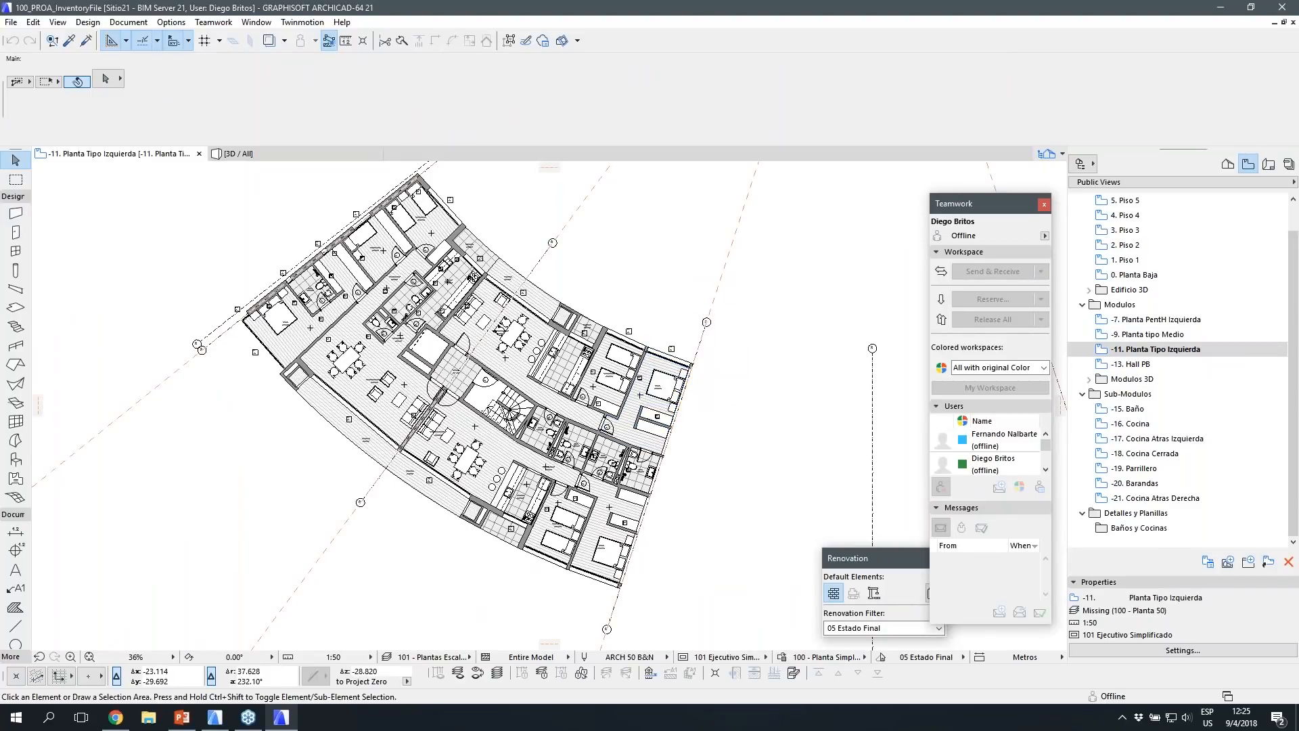
left_click(404, 385)
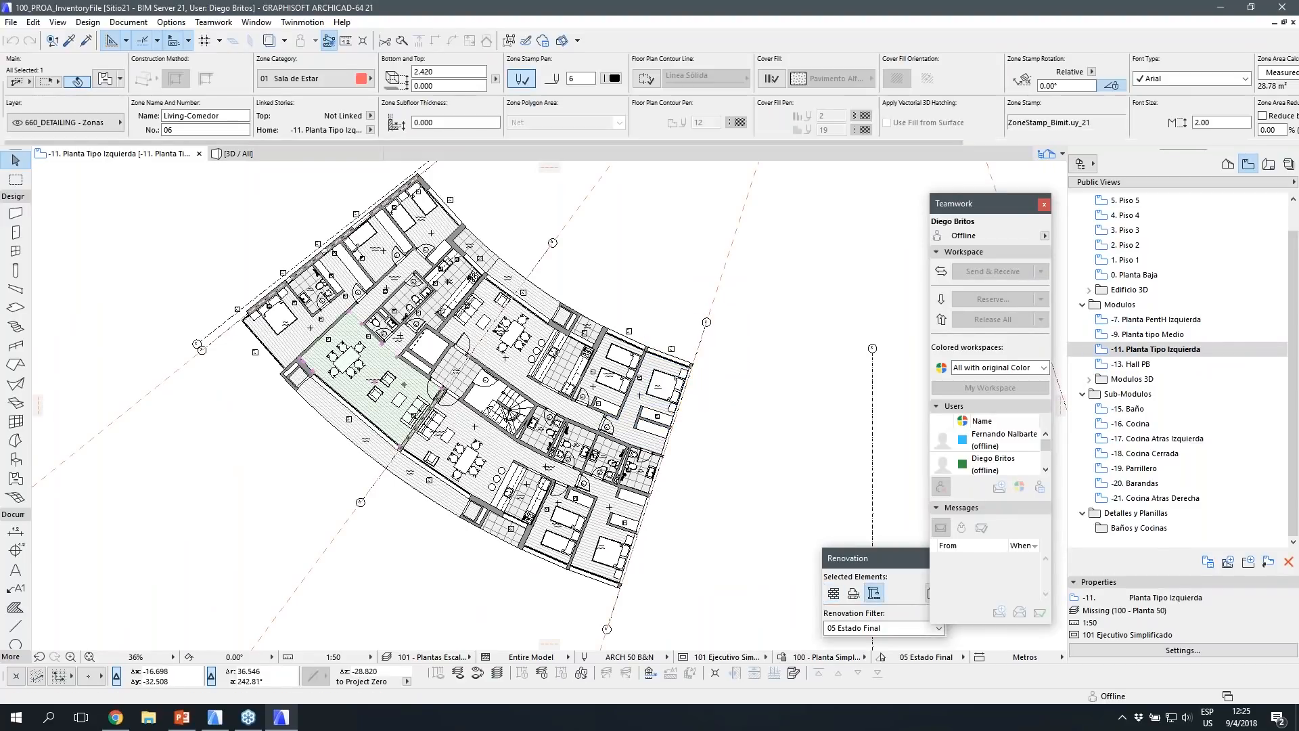
key("Escape")
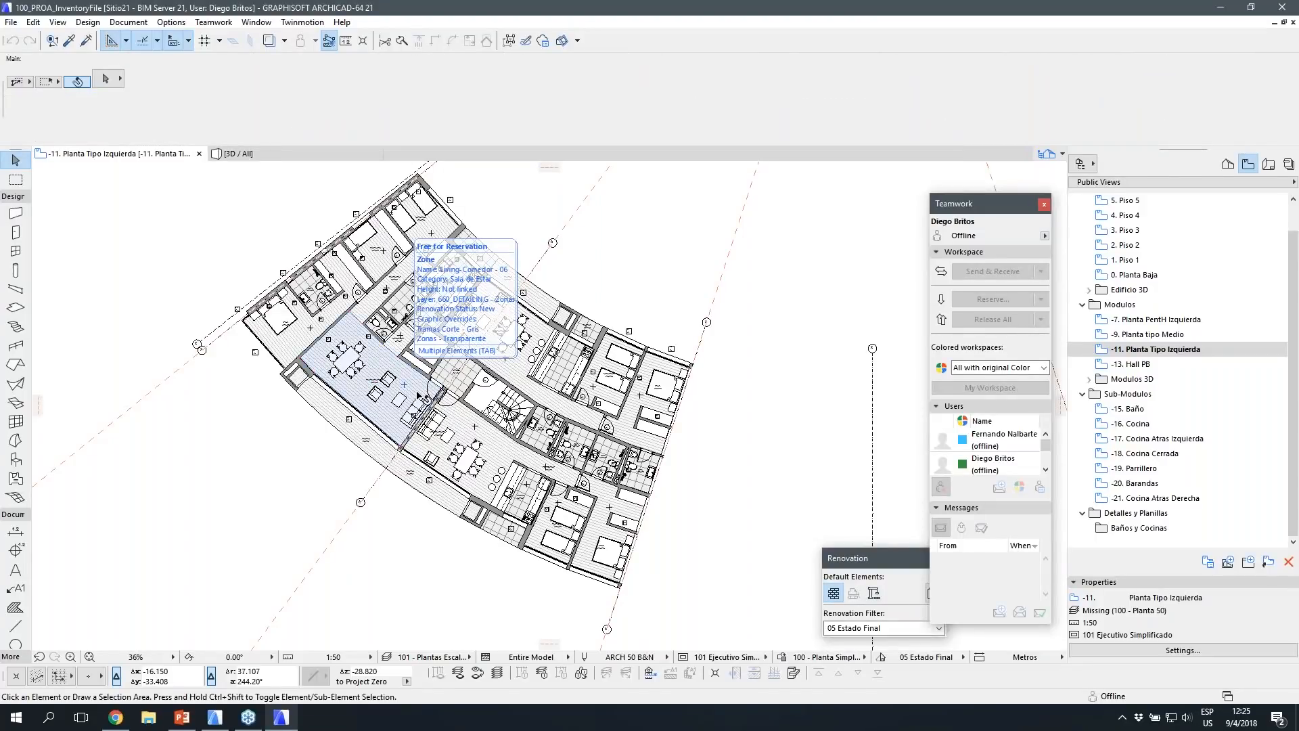
Step: Select the module's exterior wall along the bedrooms and examine the wall and room tags around the suite and bathroom
middle_click_drag(421, 412, 410, 452)
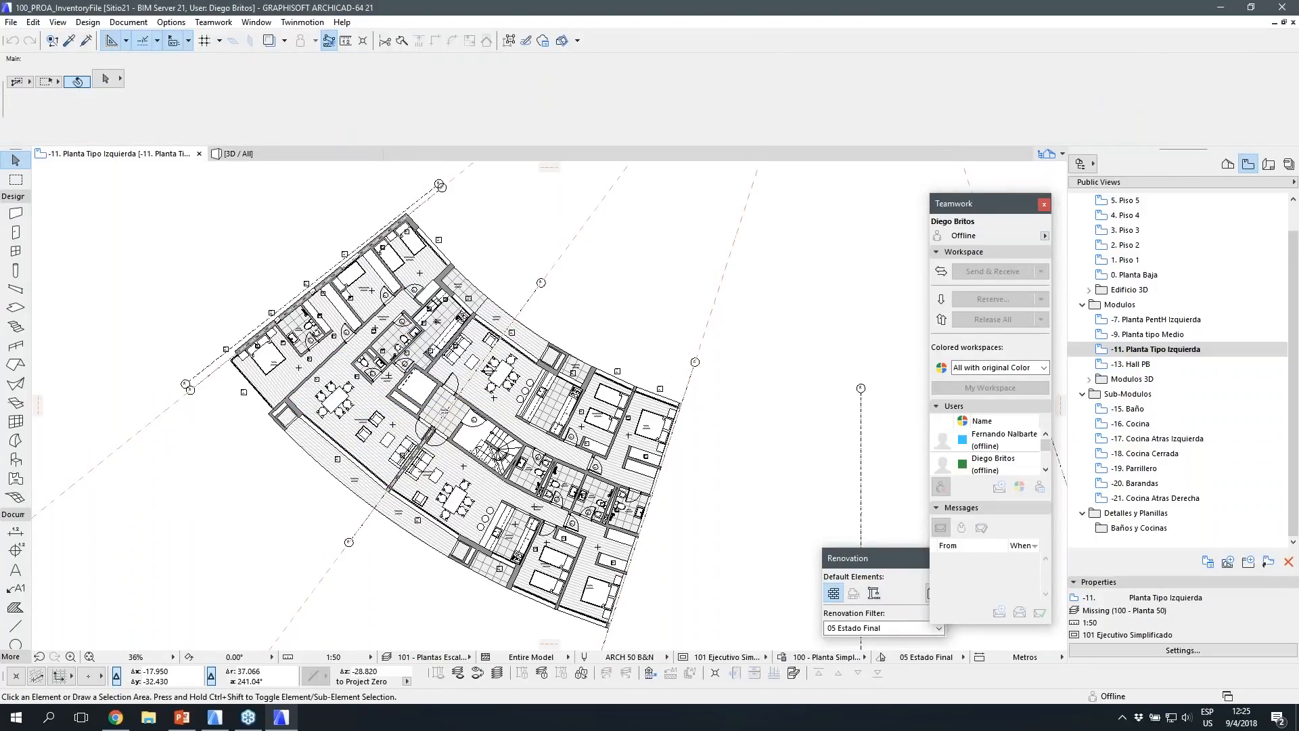
scroll(326, 190, "up", 4)
scroll(458, 280, "up", 4)
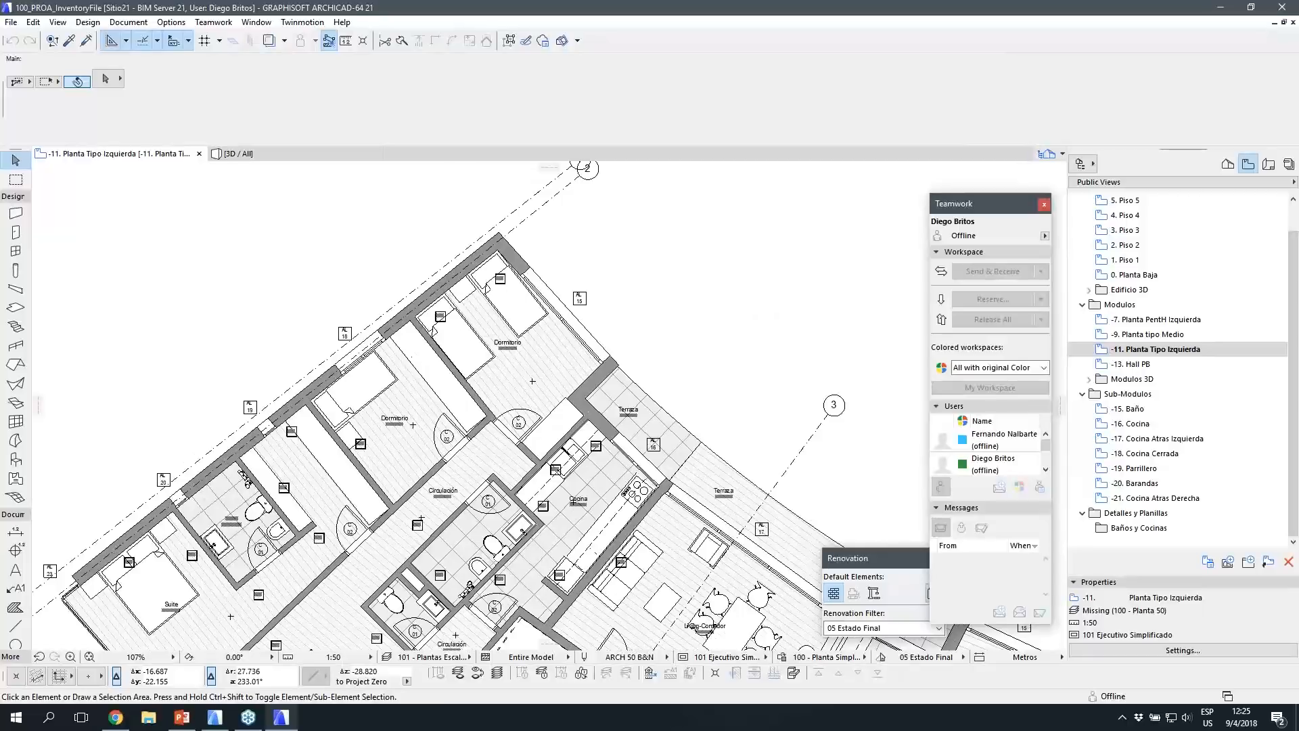
left_click(459, 270)
middle_click_drag(410, 429, 576, 255)
middle_click_drag(339, 530, 520, 334)
middle_click_drag(394, 281, 460, 213)
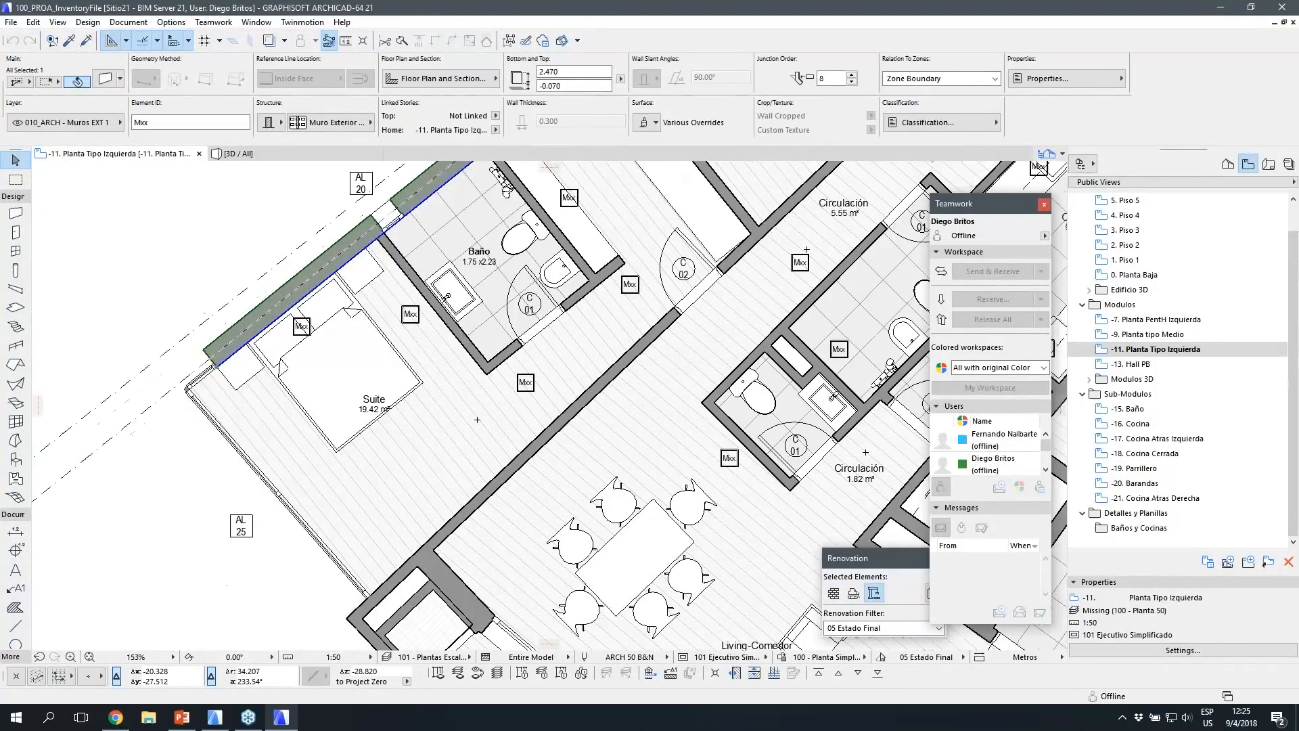
scroll(460, 213, "down", 1)
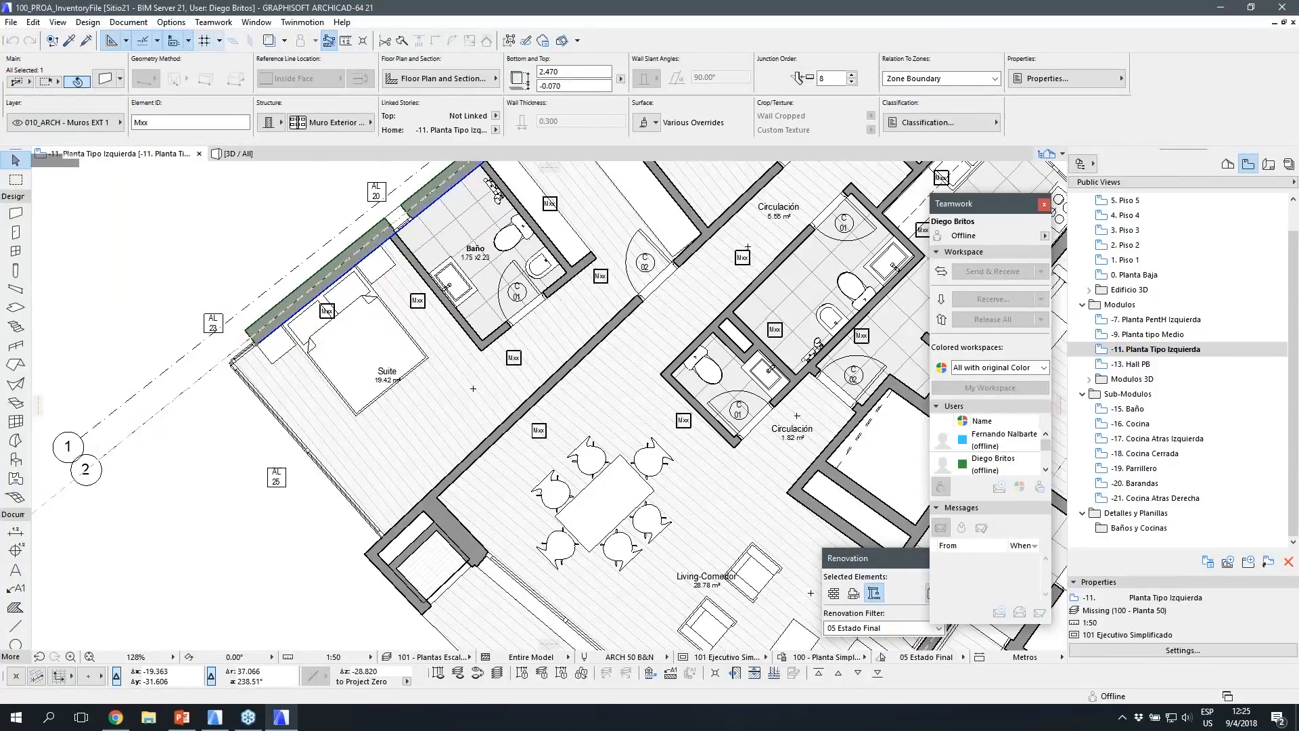
Step: Examine the living-dining rooms, landing, staircase and bathrooms of the module, clear the wall selection and return to the overall plan
middle_click_drag(661, 500, 500, 468)
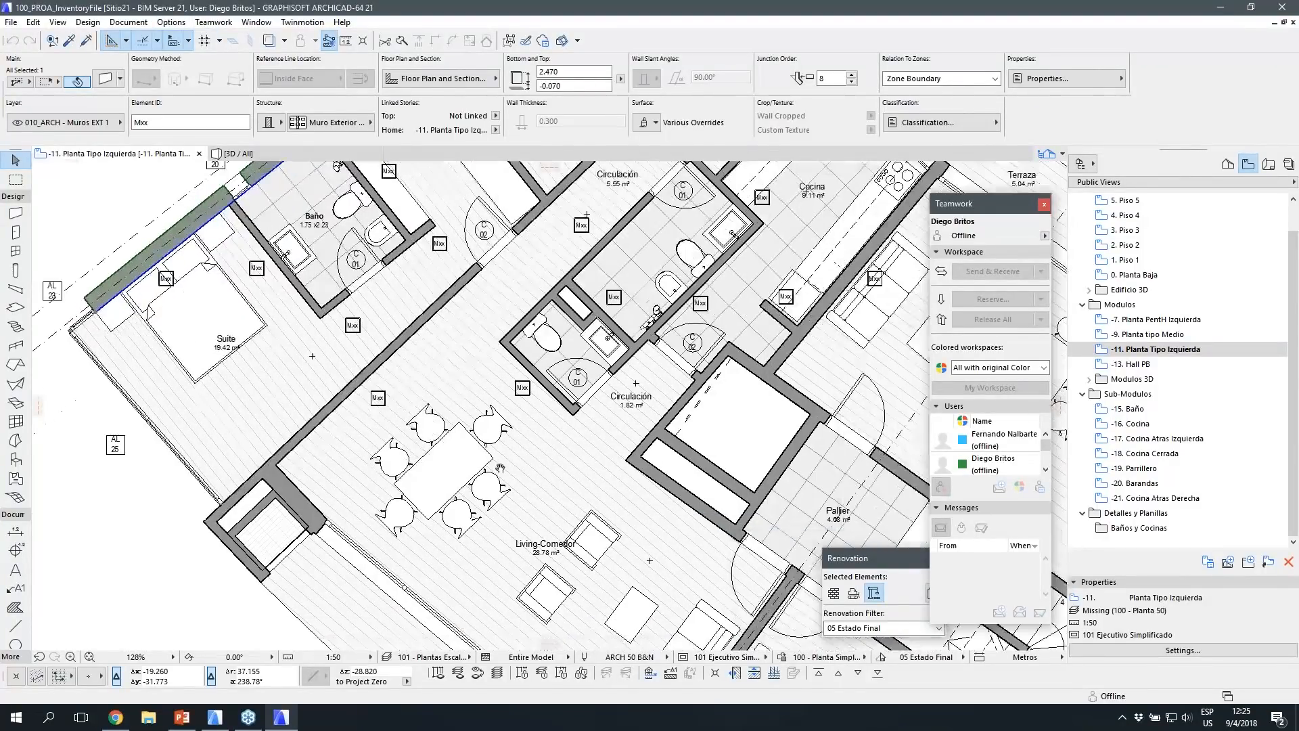
scroll(500, 467, "down", 3)
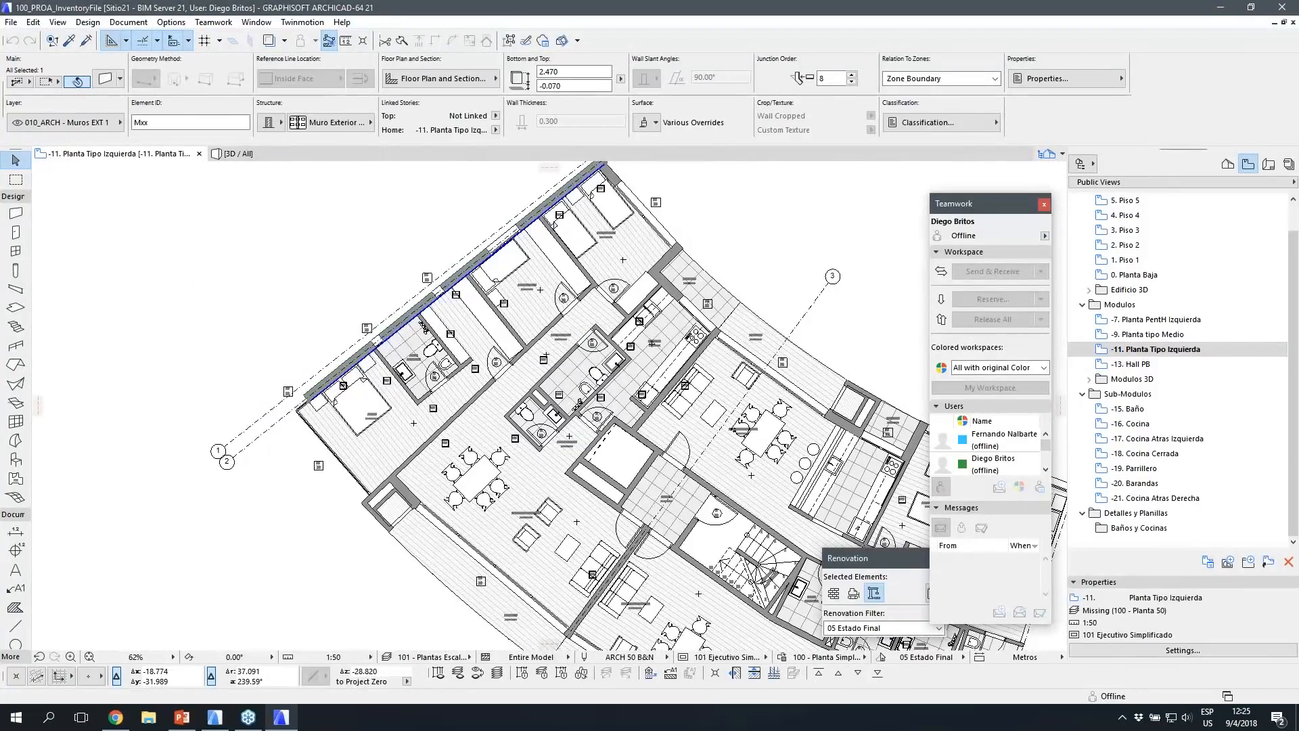
scroll(501, 467, "up", 2)
scroll(500, 467, "up", 1)
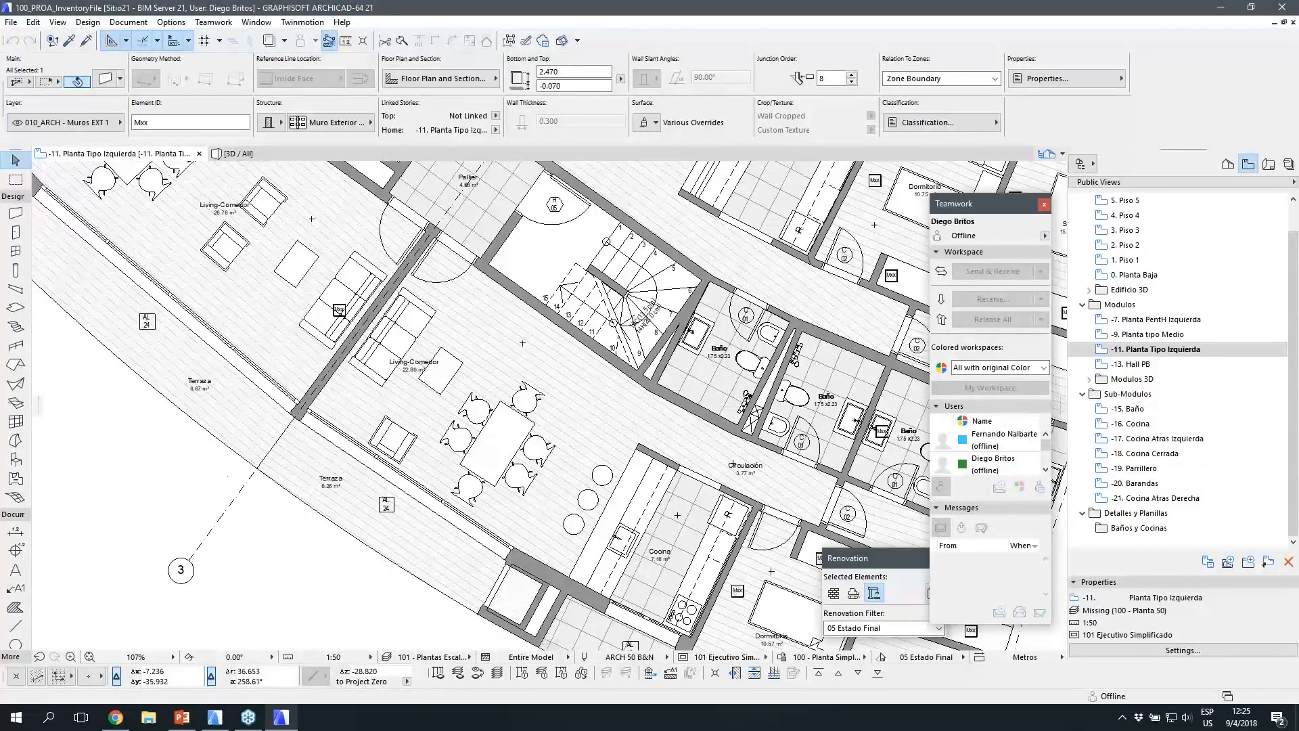
middle_click_drag(501, 467, 504, 547)
key("Escape")
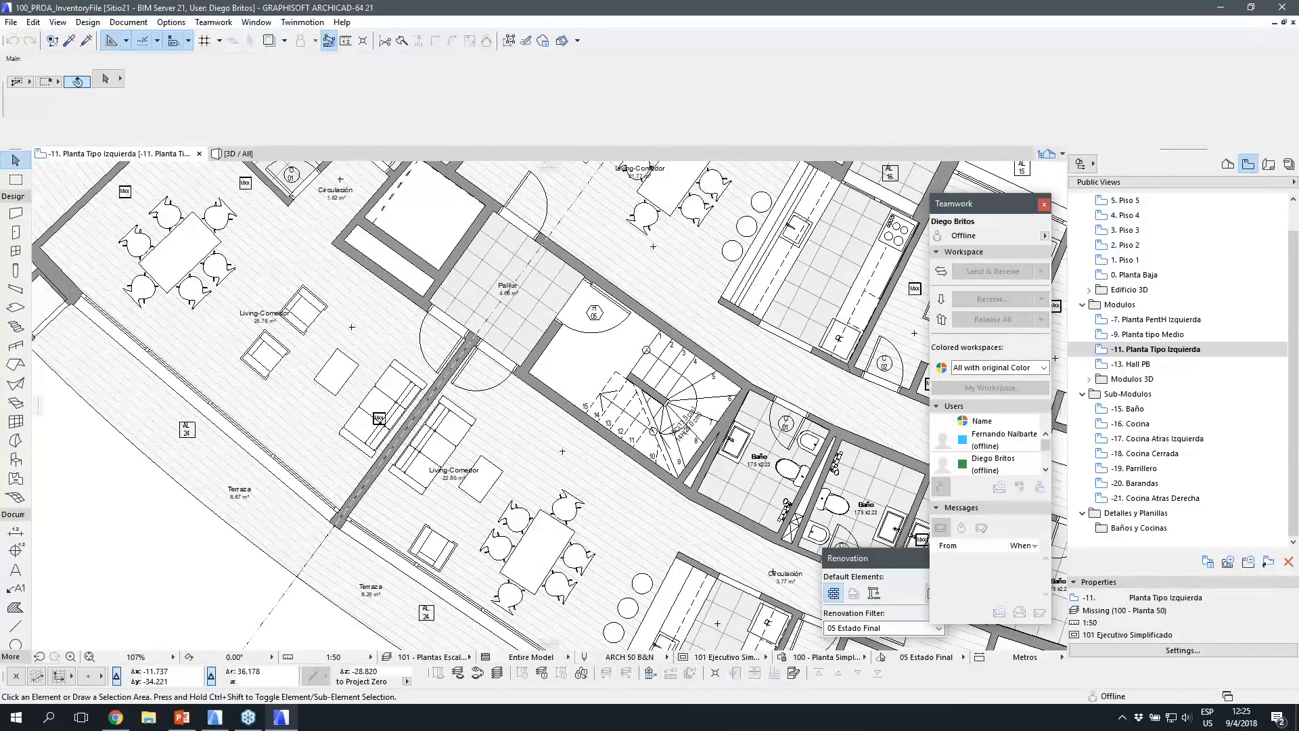
scroll(529, 491, "down", 4)
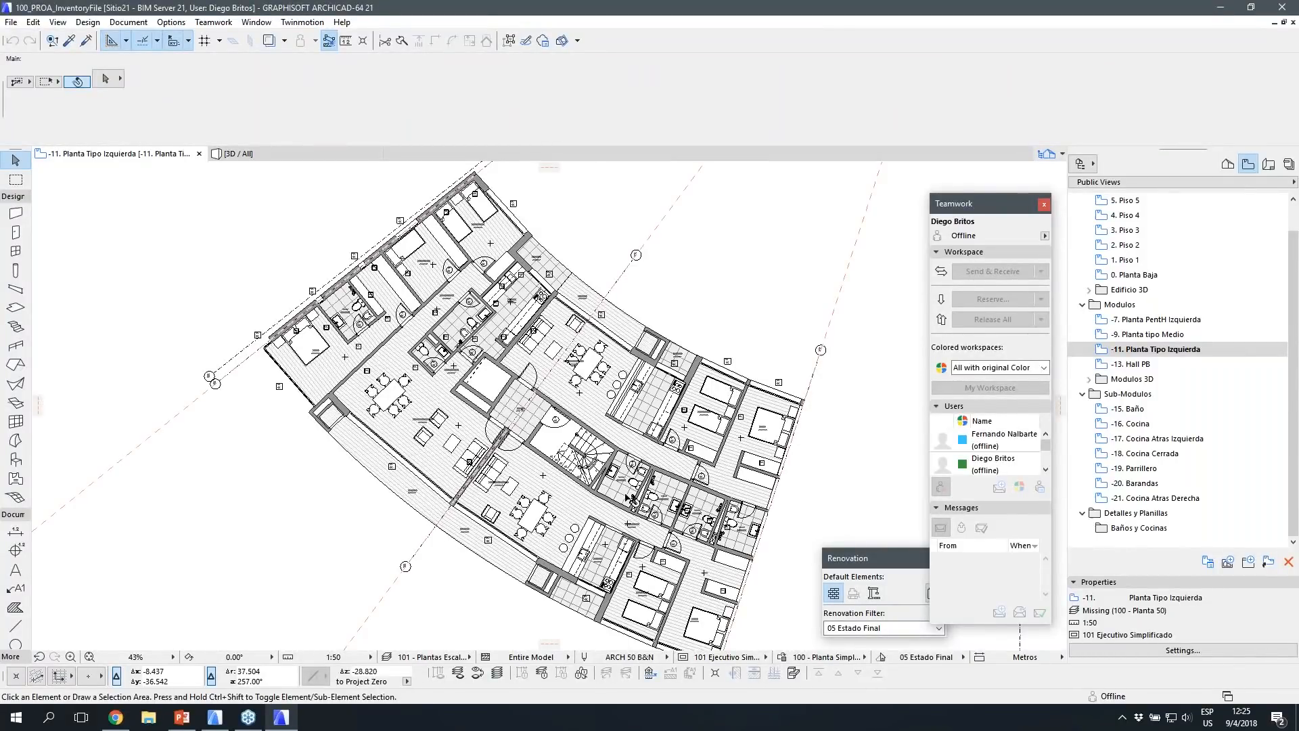
Step: Examine the module around its bathrooms and select the 9.11 m² Cocina zone beside the terrace
scroll(631, 499, "up", 5)
left_click(640, 527)
key("Escape")
scroll(639, 527, "down", 5)
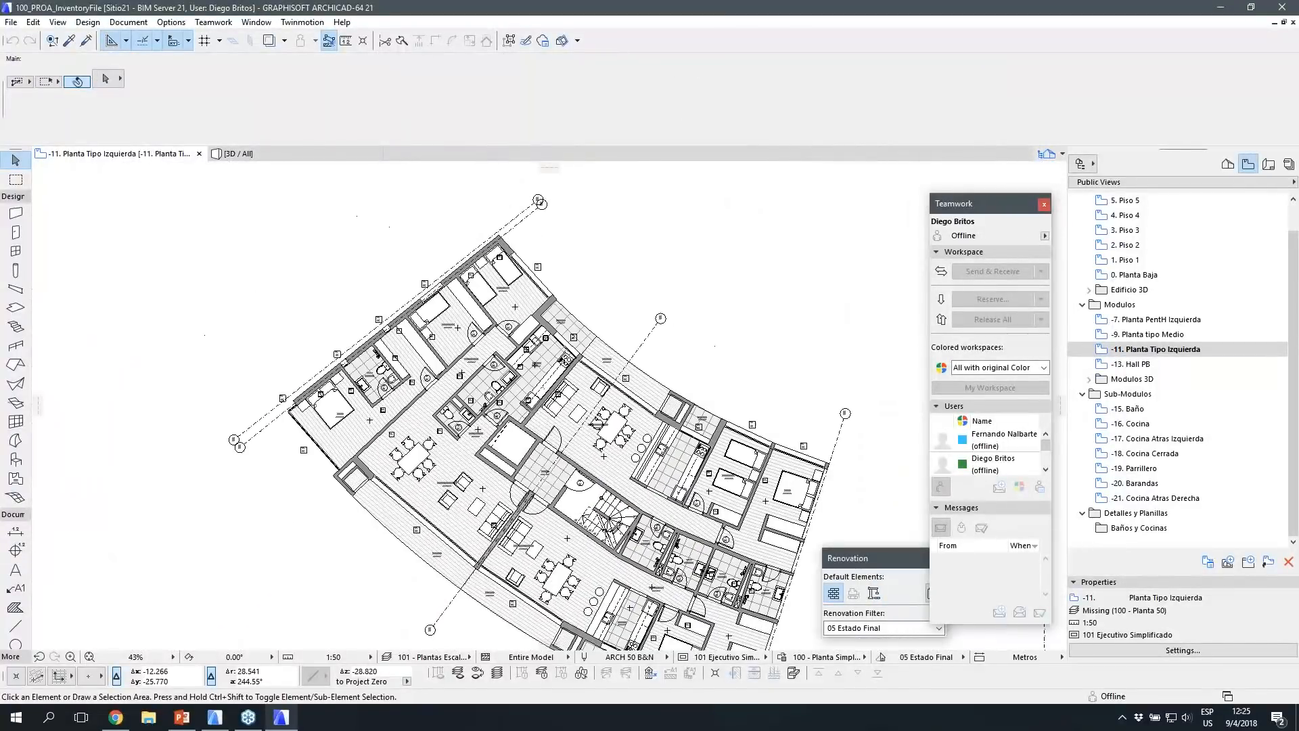
scroll(539, 359, "up", 5)
left_click(549, 387)
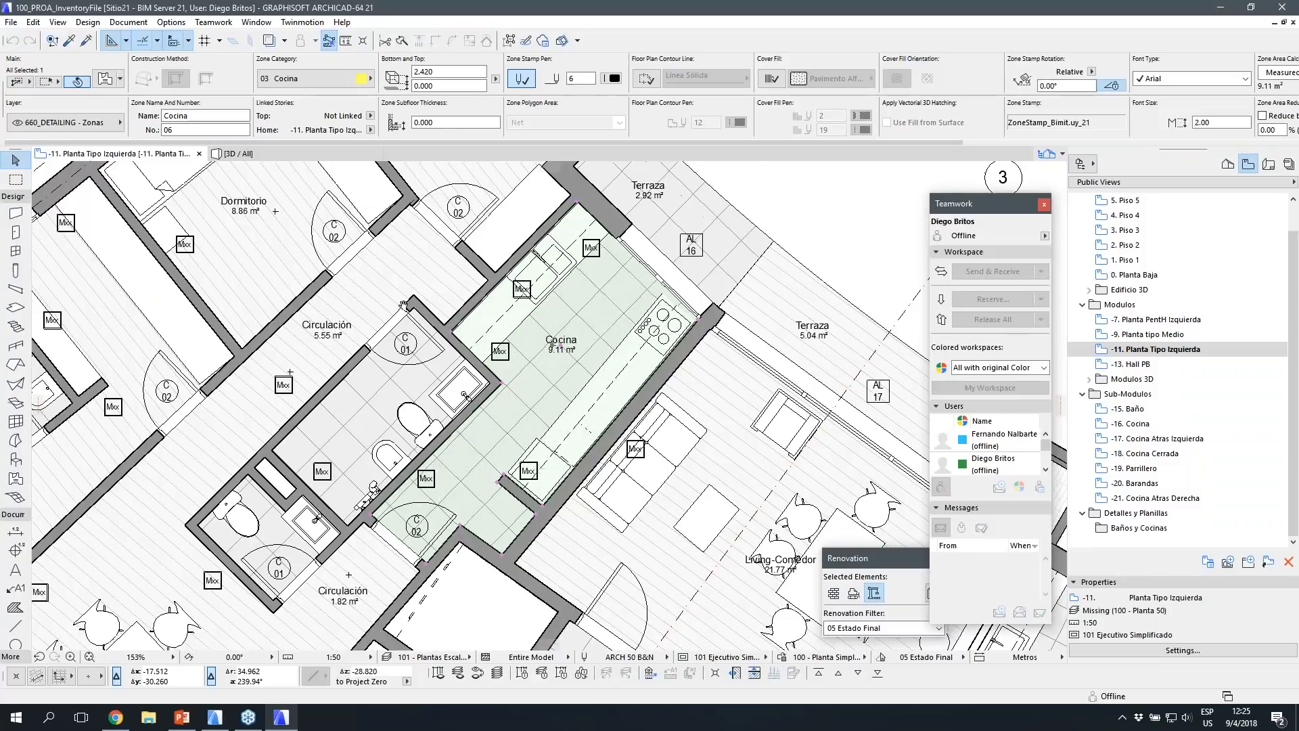
Step: Select the lower apartment's kitchen sub-module and examine its walls and furniture next to the Circulación zone
scroll(461, 404, "down", 4)
left_click(473, 467)
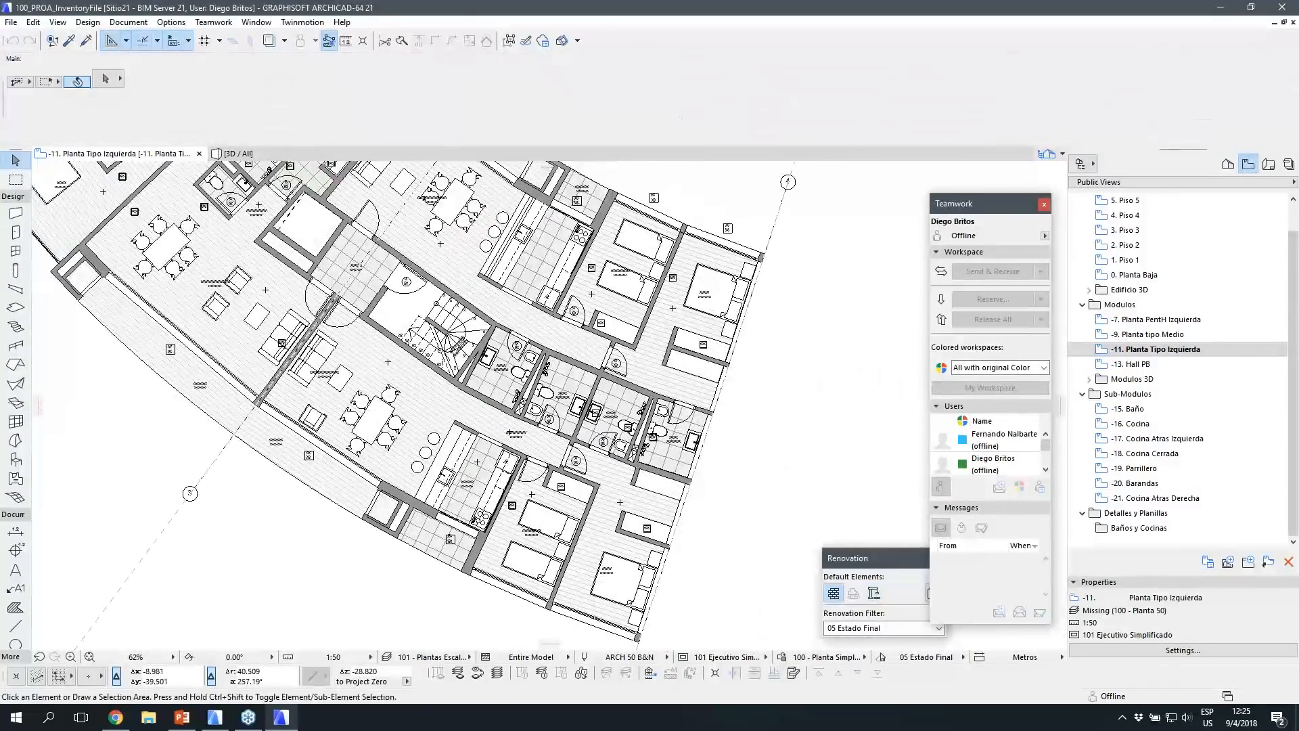
scroll(477, 467, "up", 7)
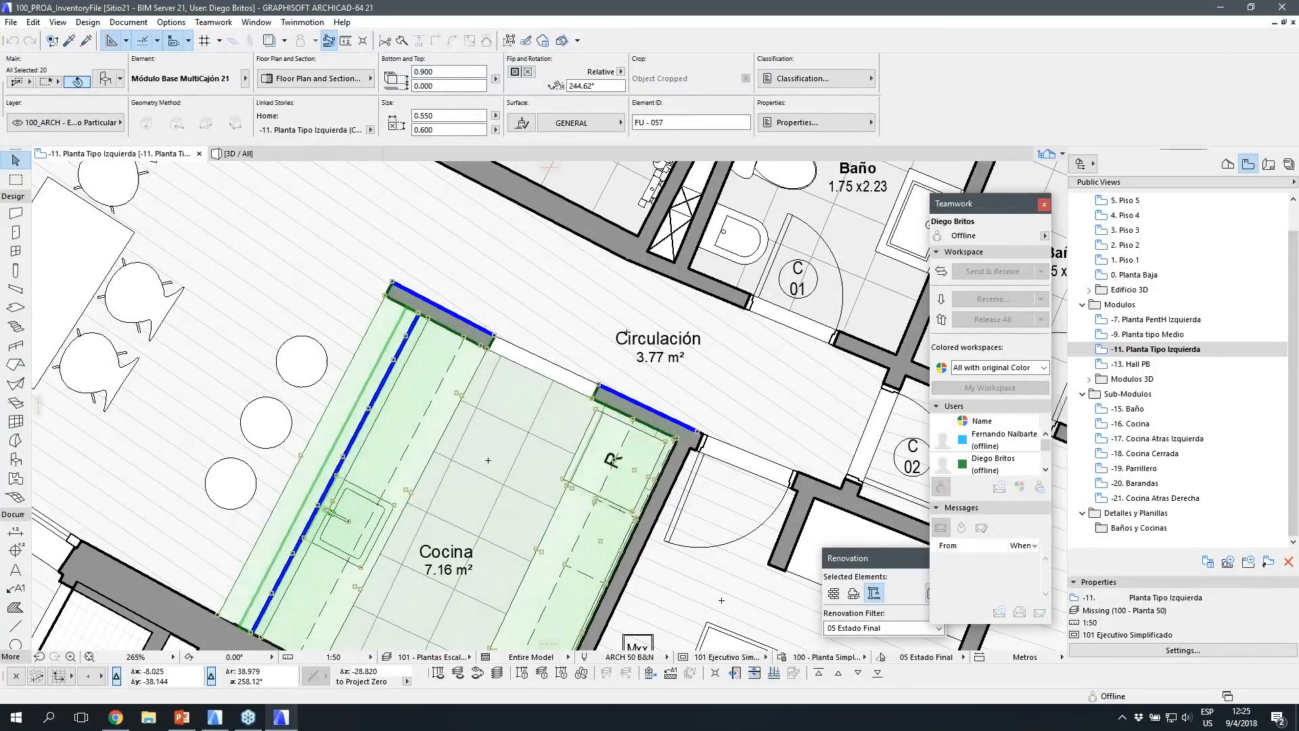
middle_click_drag(598, 454, 586, 404)
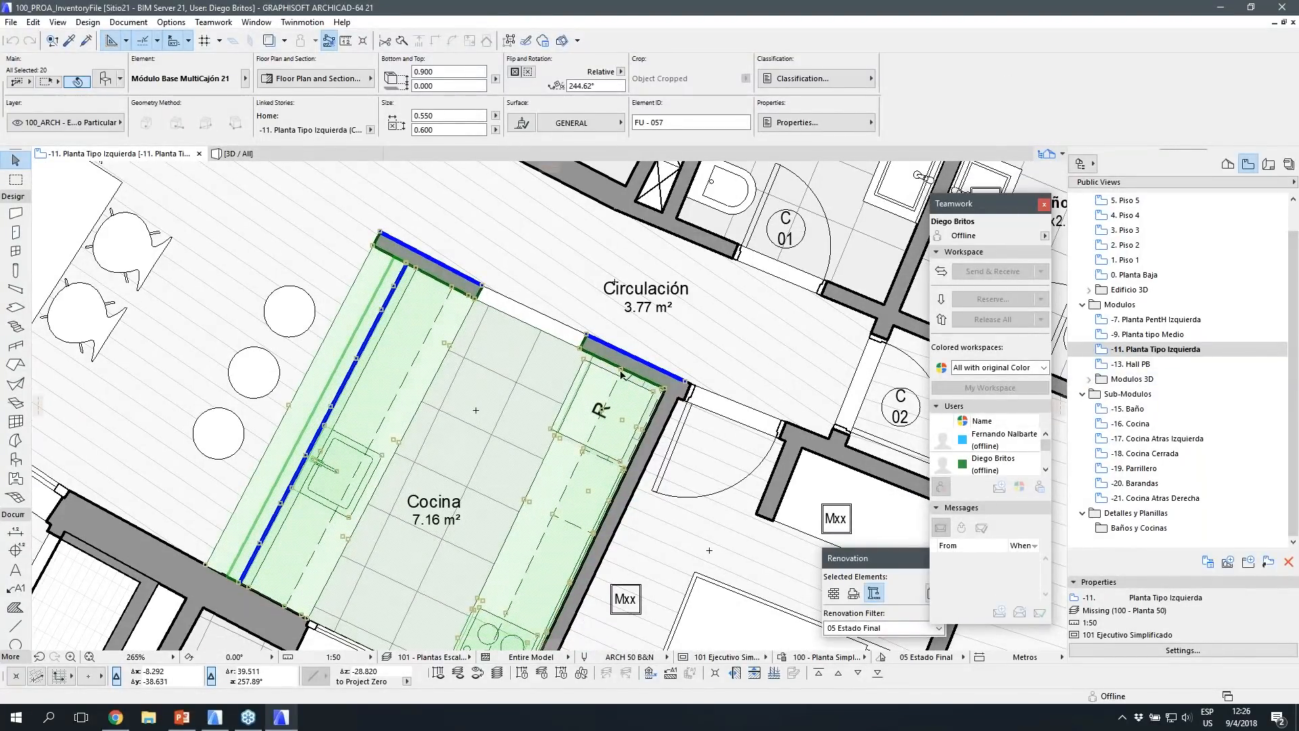
mouse_move(622, 374)
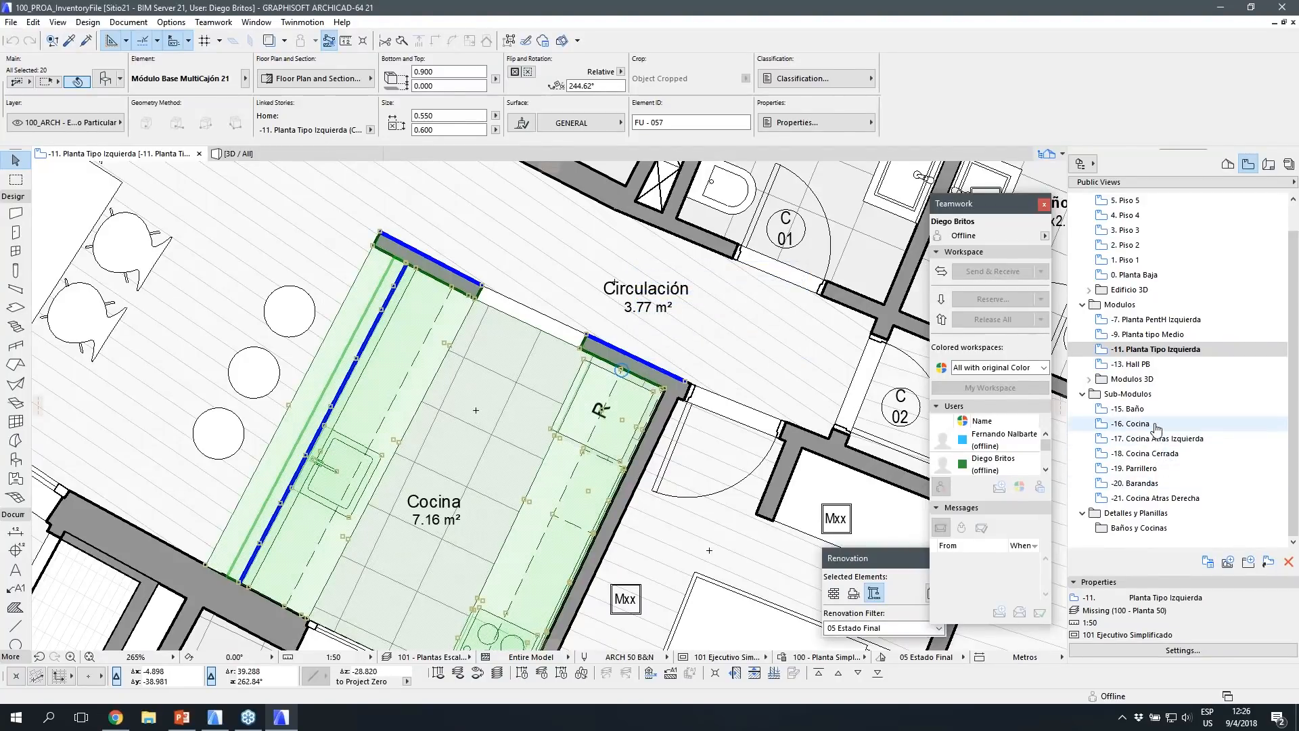
Step: Open the sub-module view -16. Cocina, check its two short walls by selecting each, and clear the selection
double_click(1128, 424)
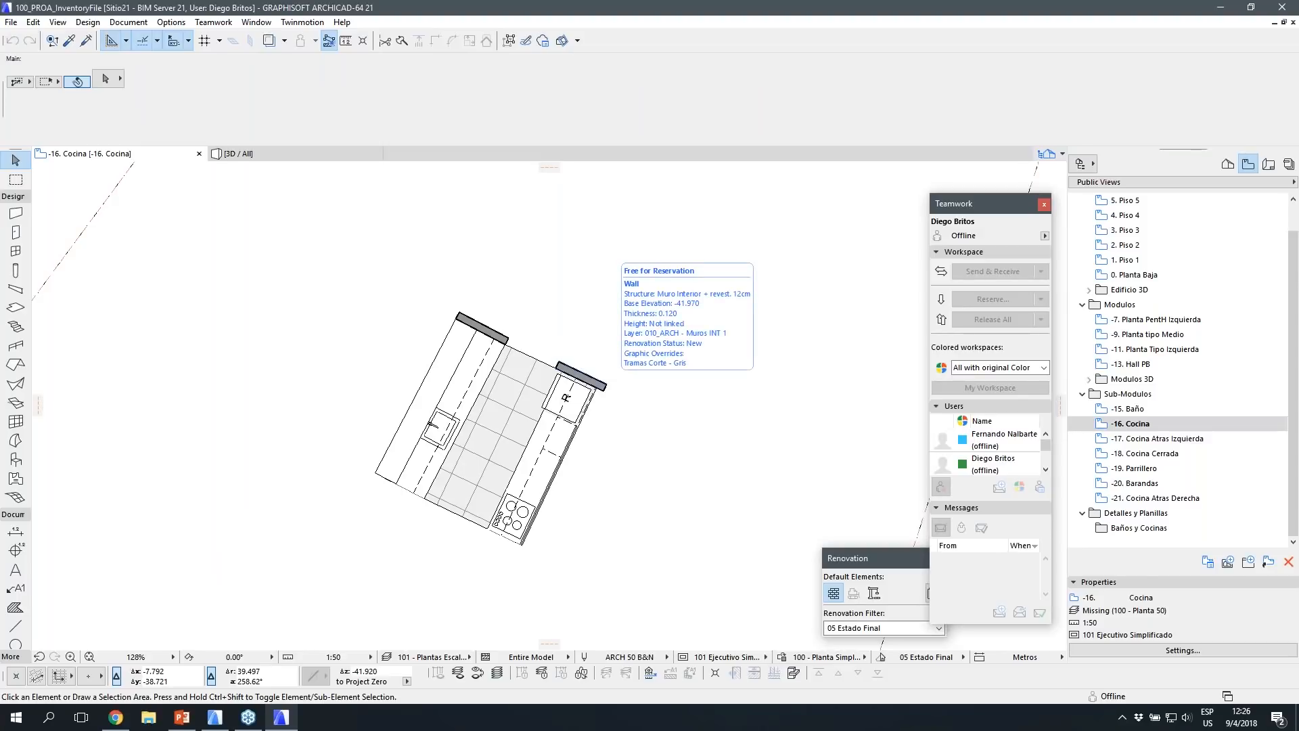
left_click(570, 351)
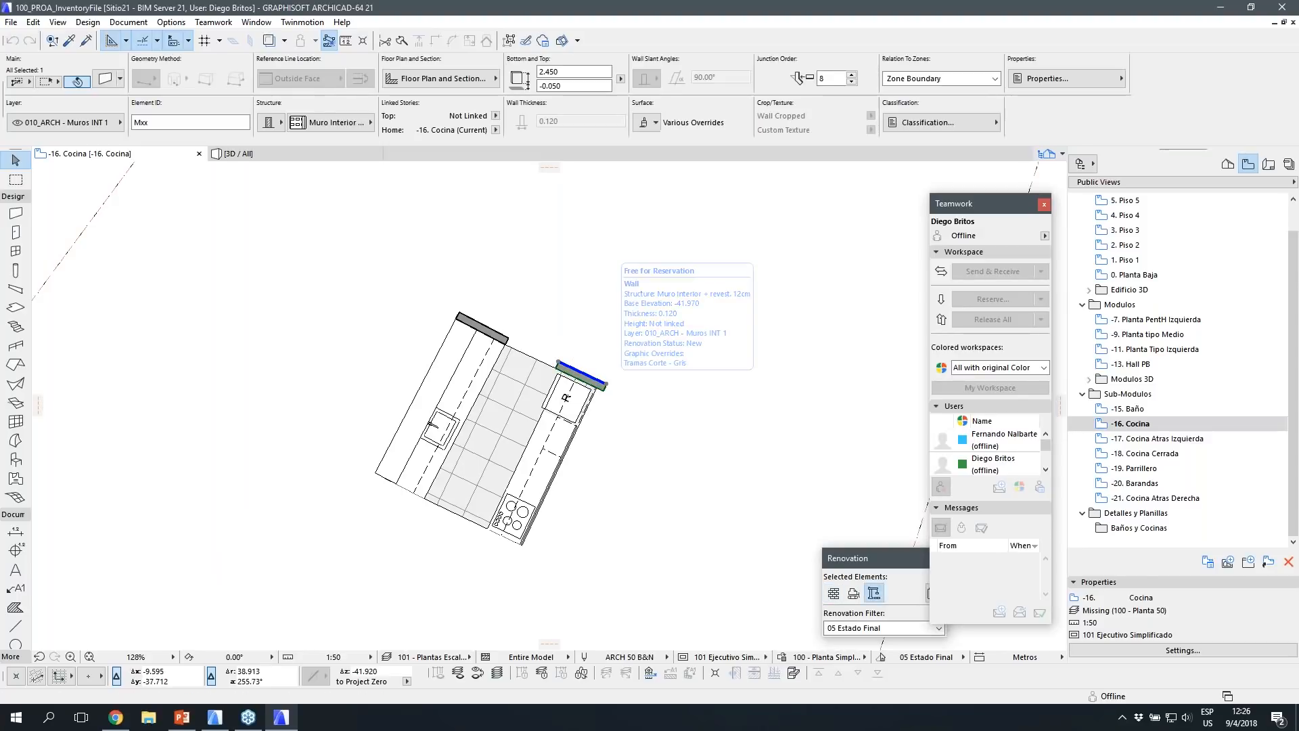
left_click(481, 327)
scroll(516, 344, "up", 3)
middle_click_drag(542, 387, 565, 315)
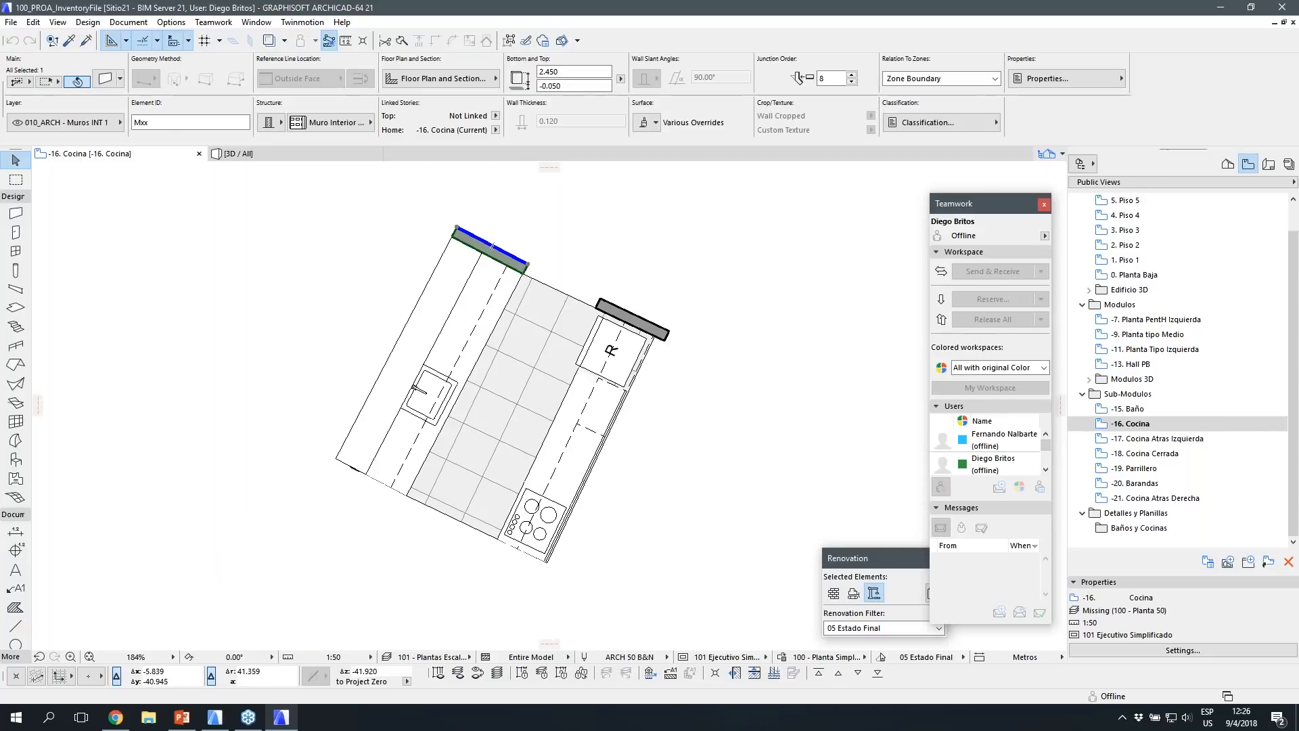
left_click_drag(879, 557, 816, 505)
key("Escape")
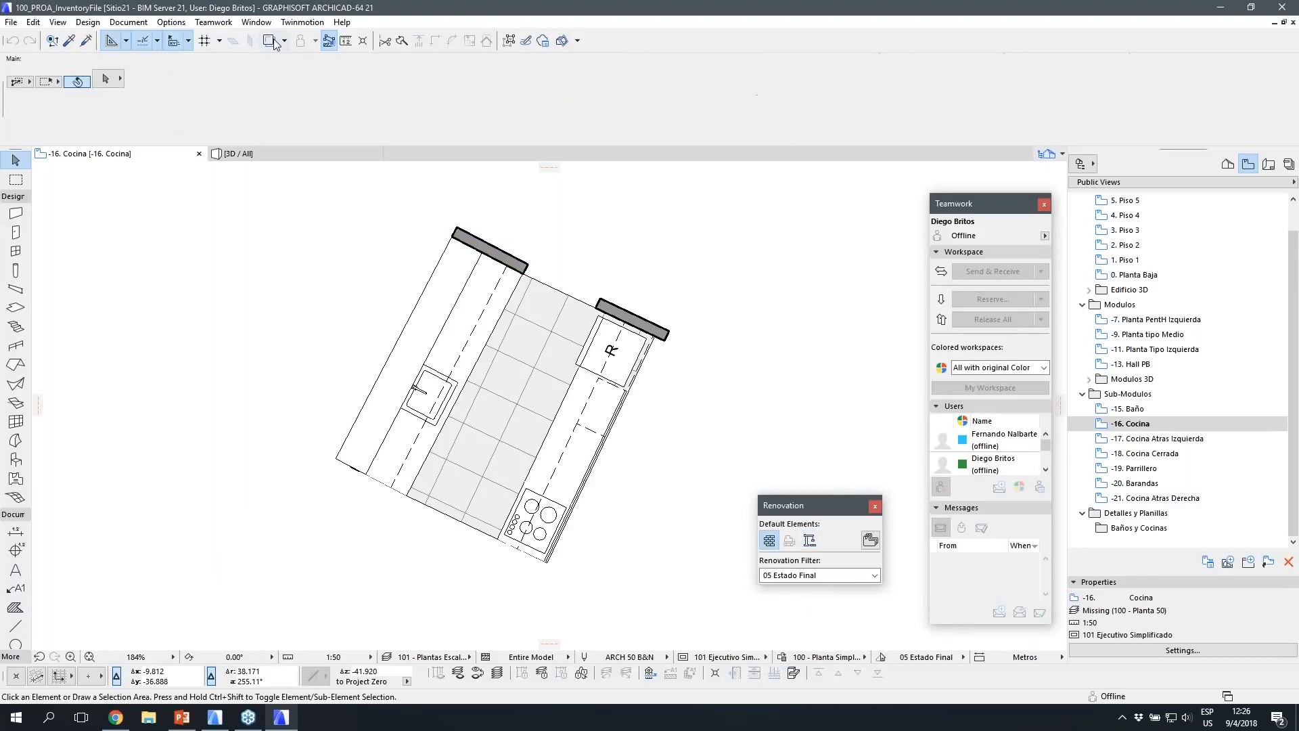
Step: Turn on the trace reference and show 2. Piso 2 as the reference behind the kitchen sub-module
left_click(274, 44)
left_click(285, 42)
key("Escape")
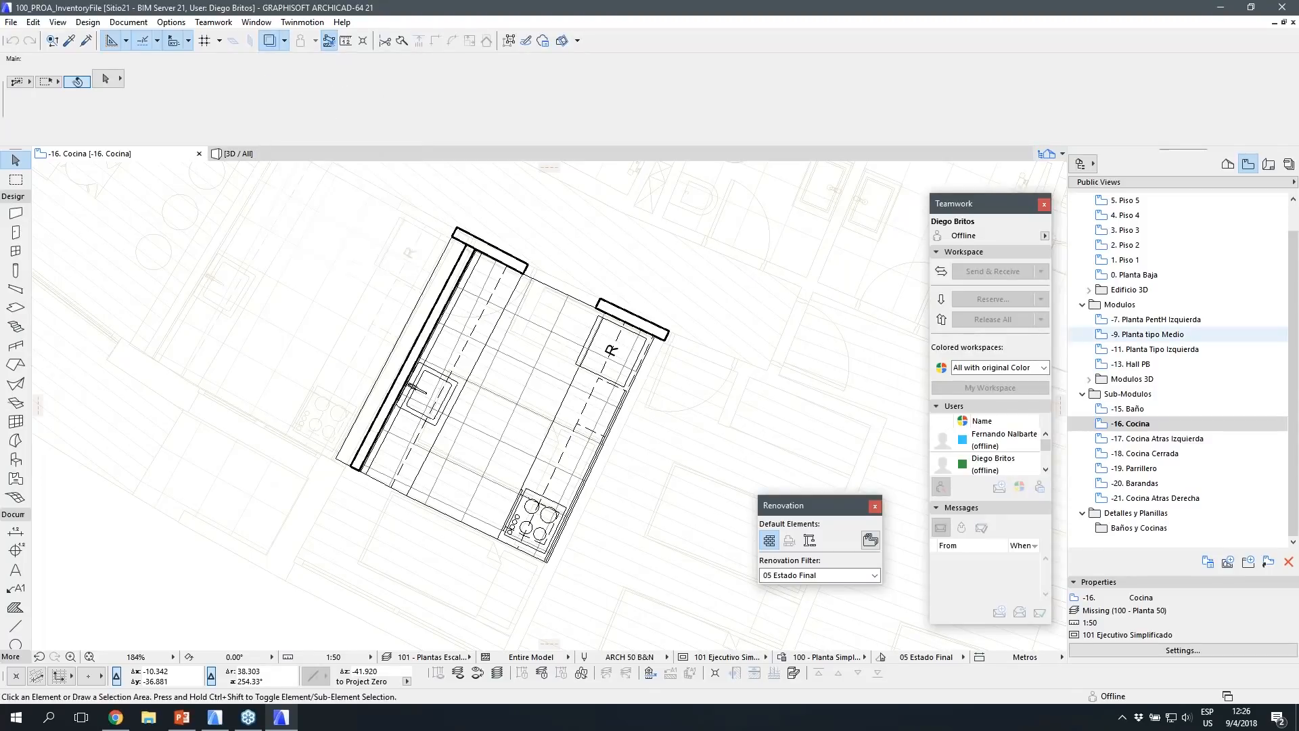
left_click(1150, 248)
right_click(1150, 251)
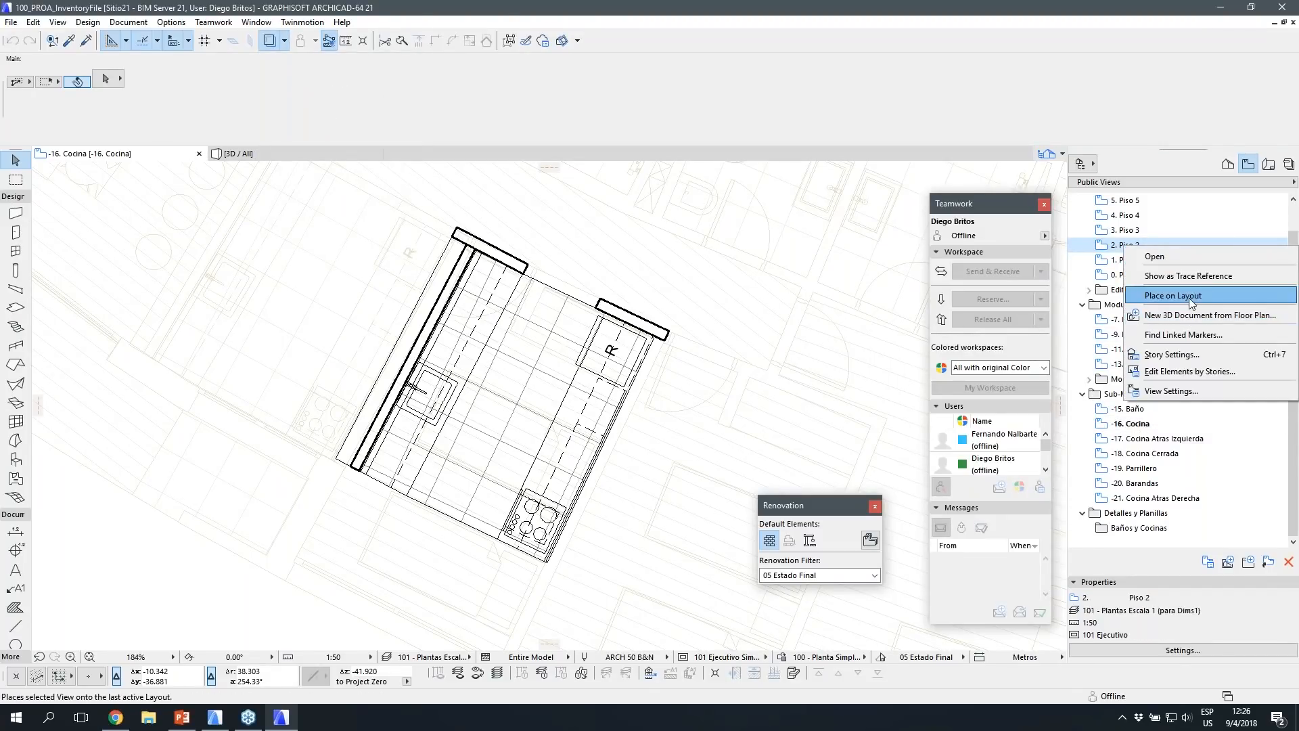
left_click(1173, 276)
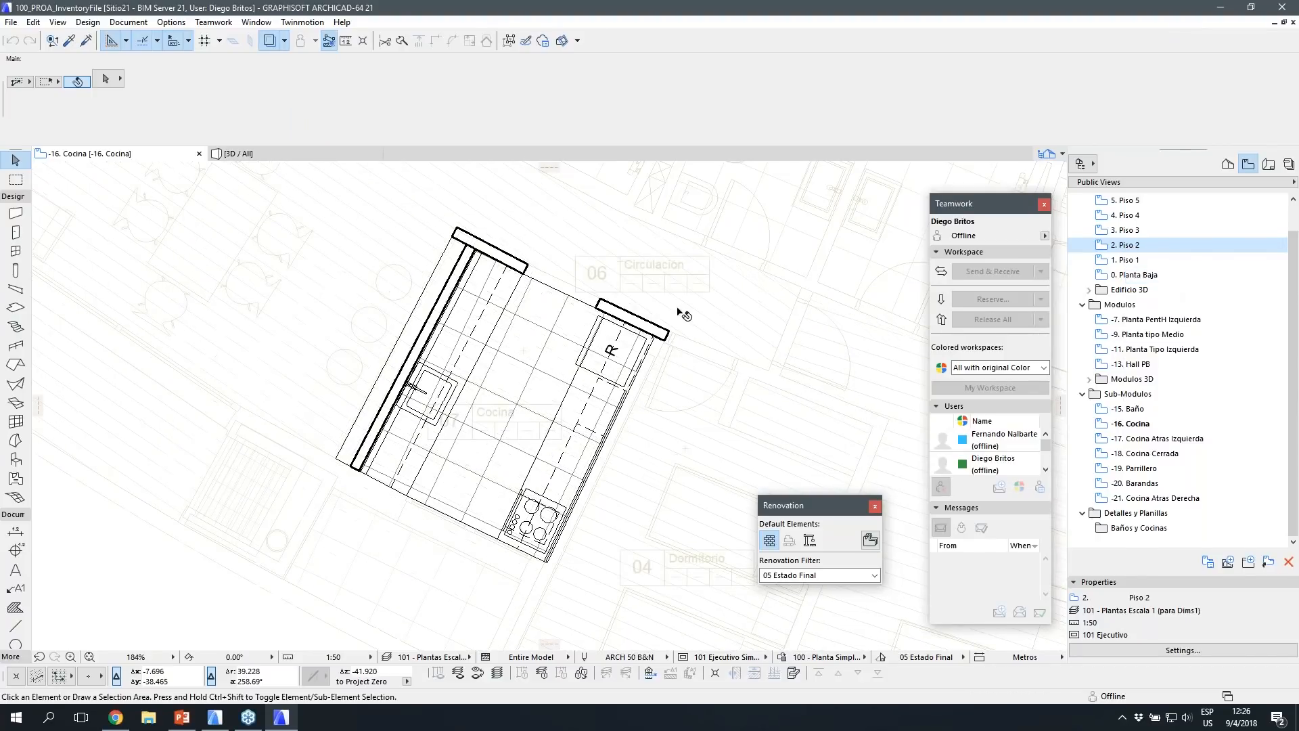
Step: Raise the trace reference's intensity to the maximum and examine the kitchen's position within the Piso 2 plan
scroll(680, 313, "down", 4)
middle_click_drag(677, 309, 507, 415)
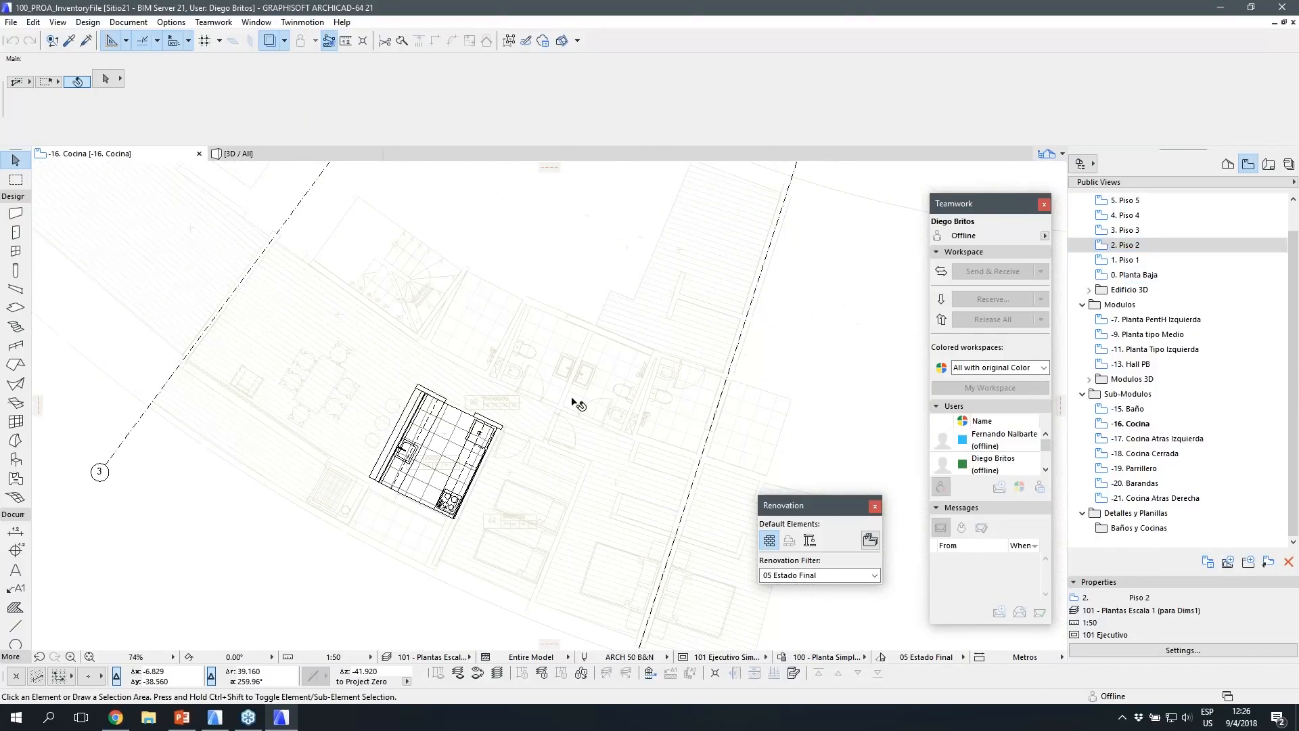
middle_click_drag(725, 353, 766, 309)
left_click_drag(793, 236, 215, 274)
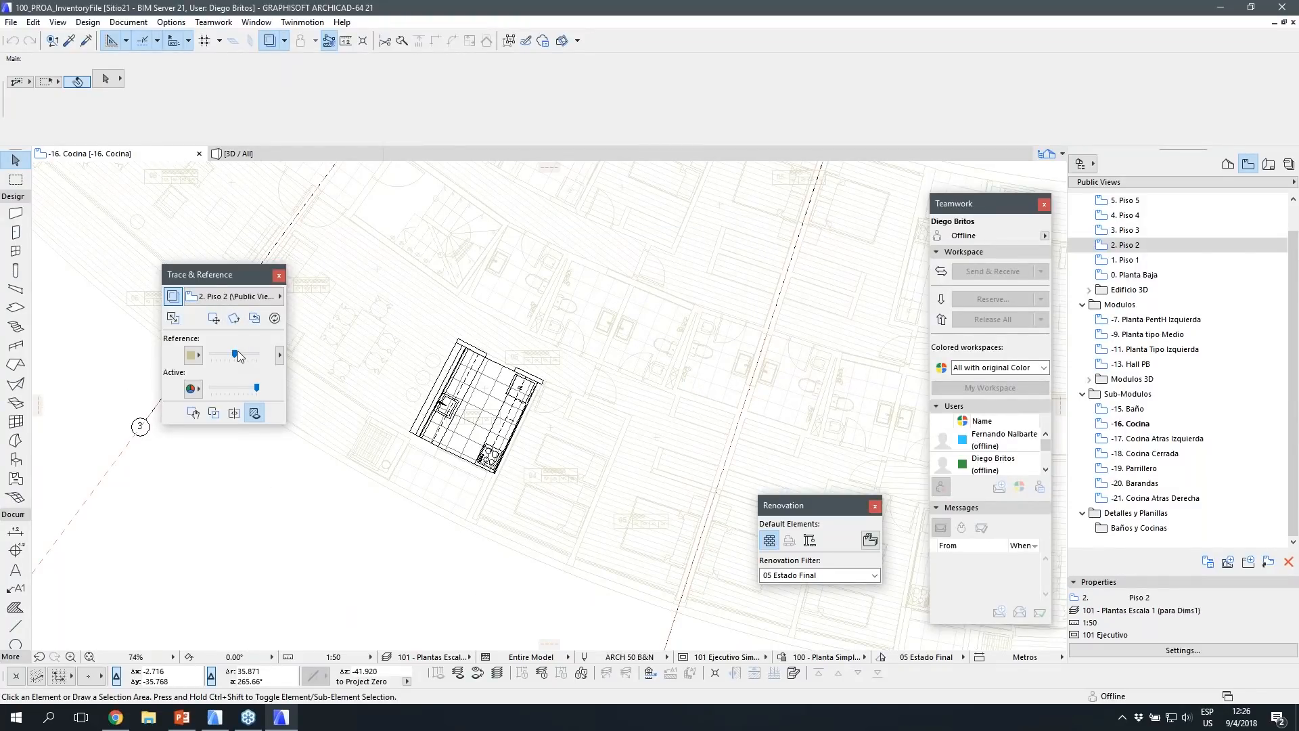
left_click_drag(238, 351, 260, 352)
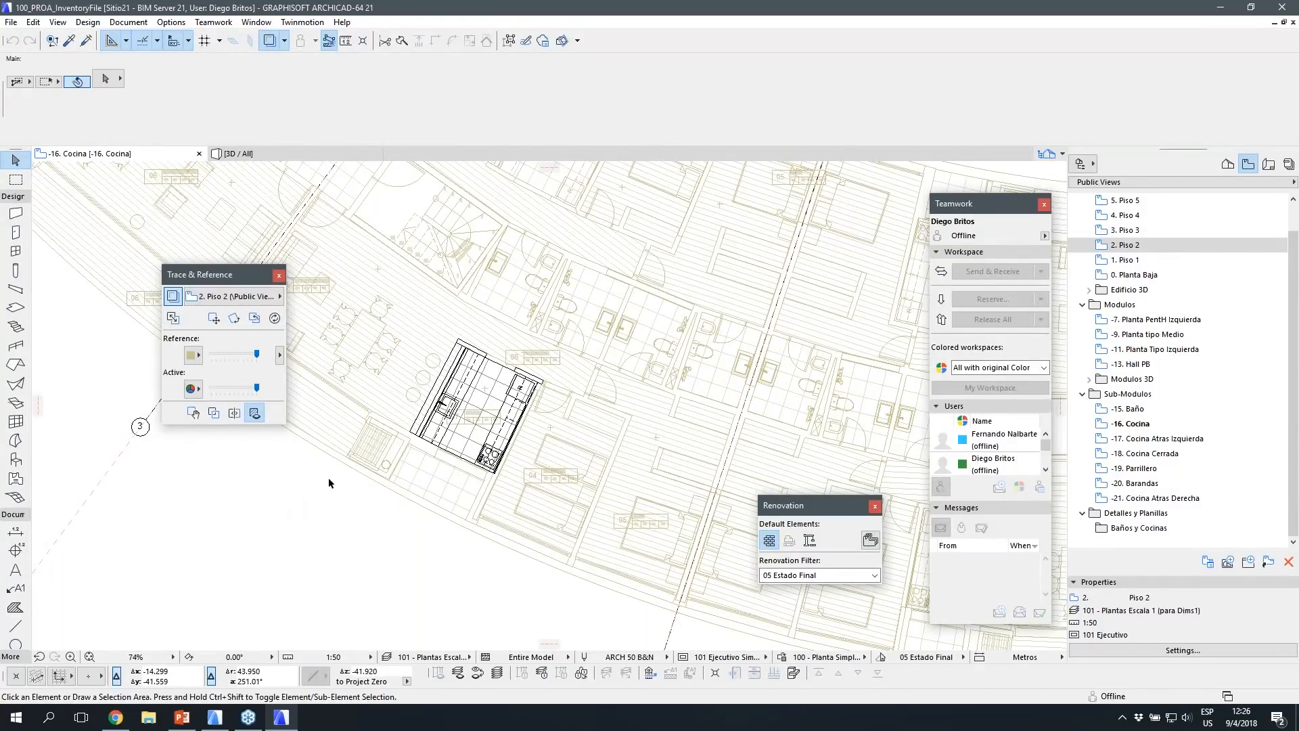
scroll(414, 466, "down", 1)
middle_click_drag(412, 465, 471, 481)
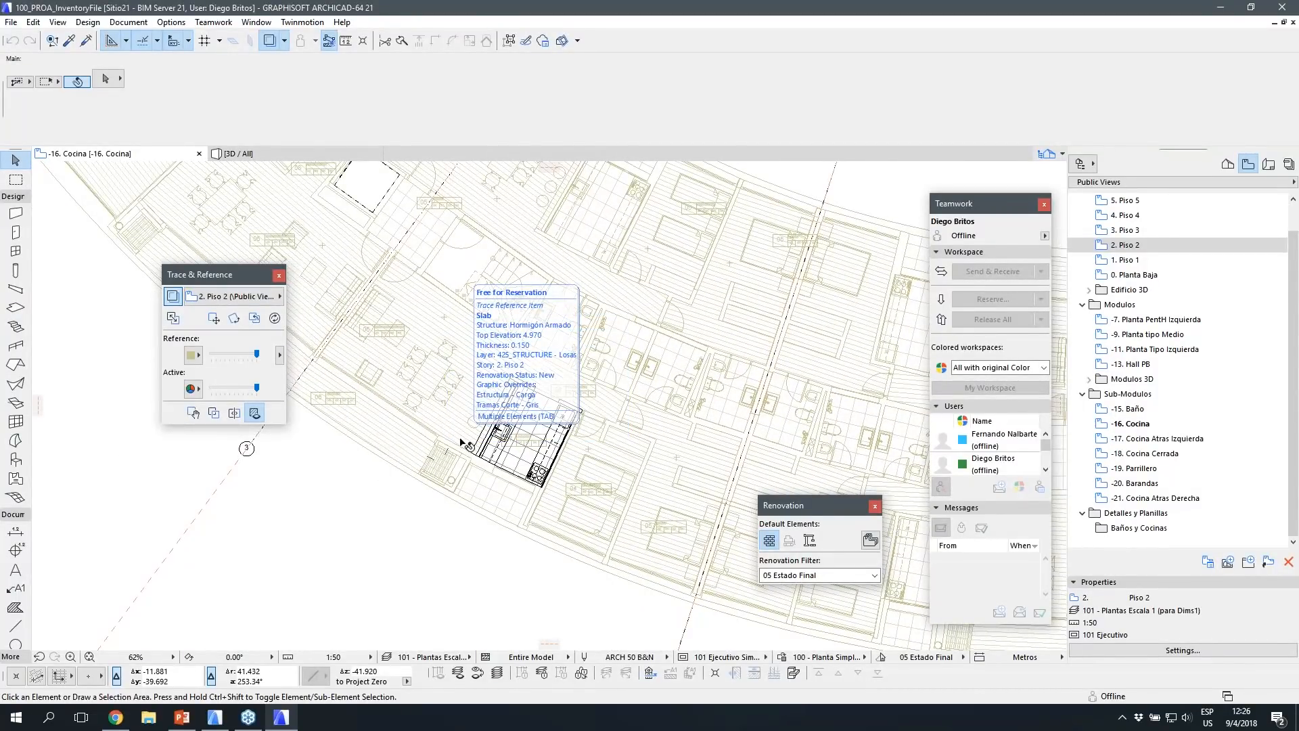
Step: Turn off the trace reference, return to -11. Planta Tipo Izquierda, and check the kitchen sub-module by selecting and deselecting it
left_click(173, 296)
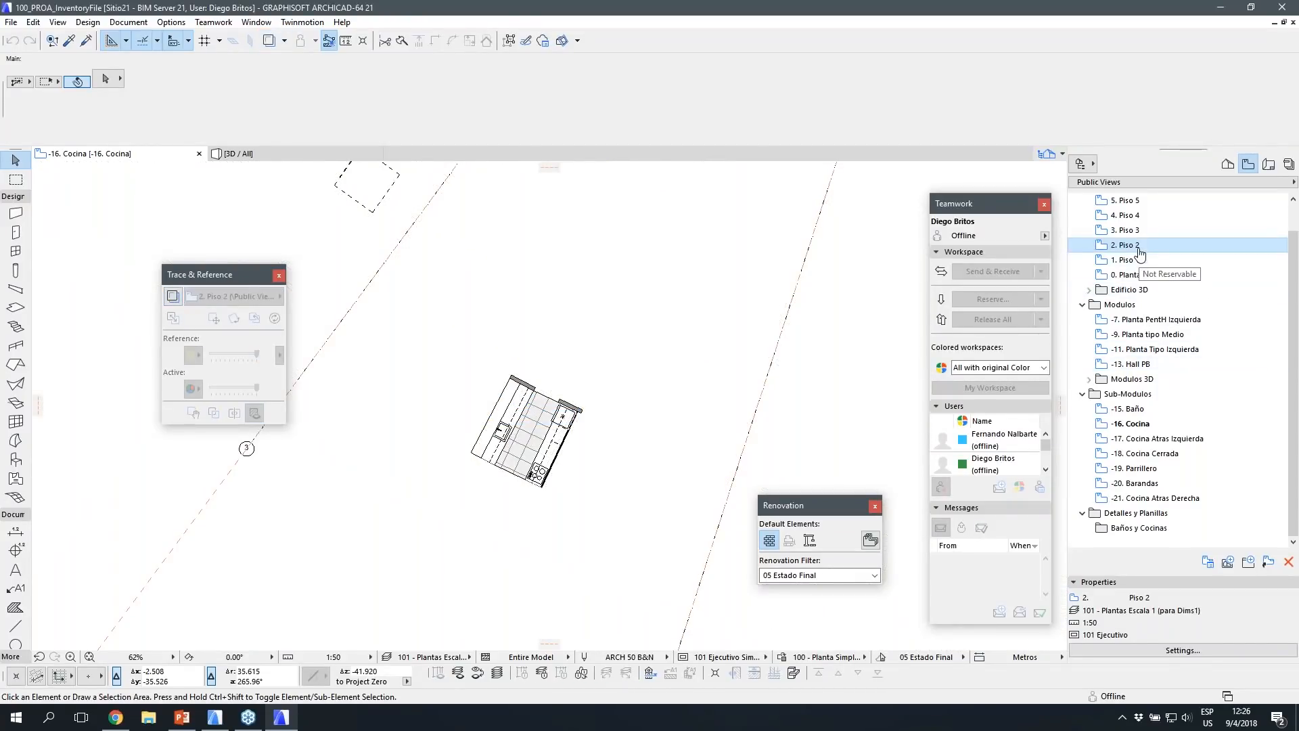
double_click(1150, 349)
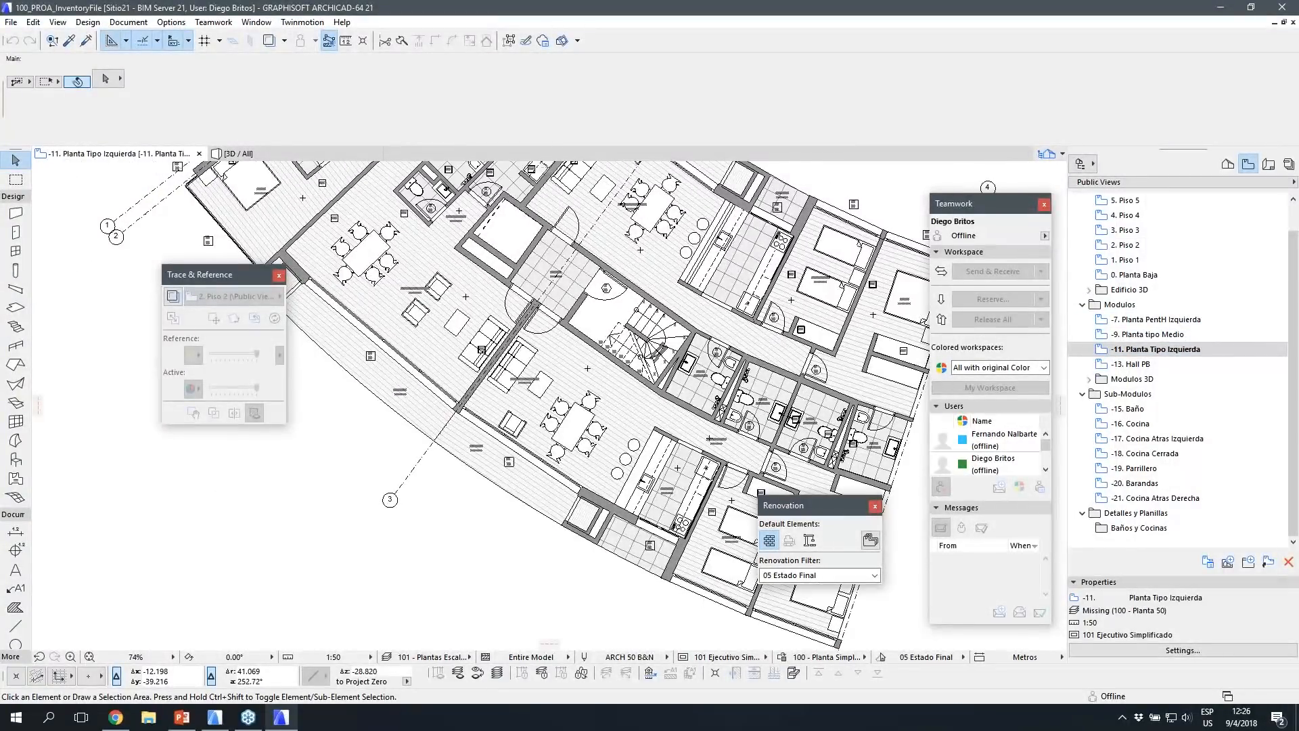
scroll(668, 351, "up", 4)
left_click(561, 427)
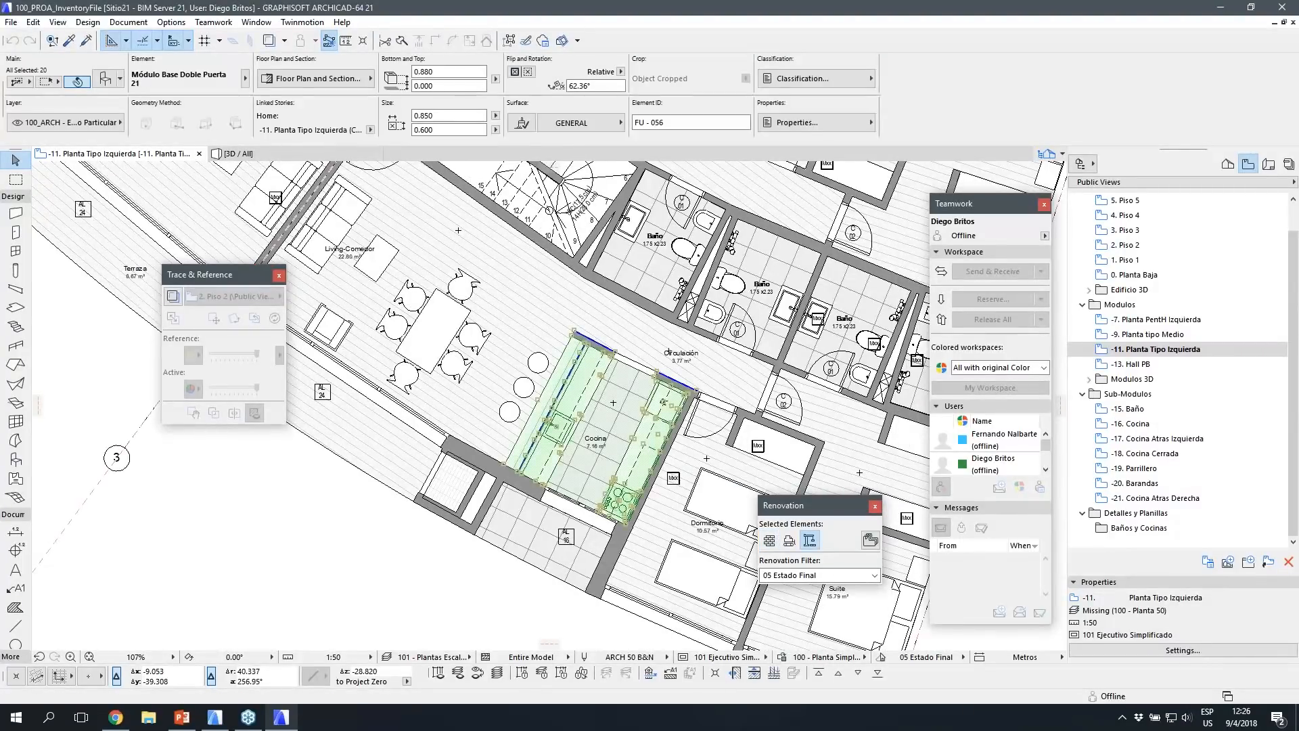
scroll(699, 385, "up", 5)
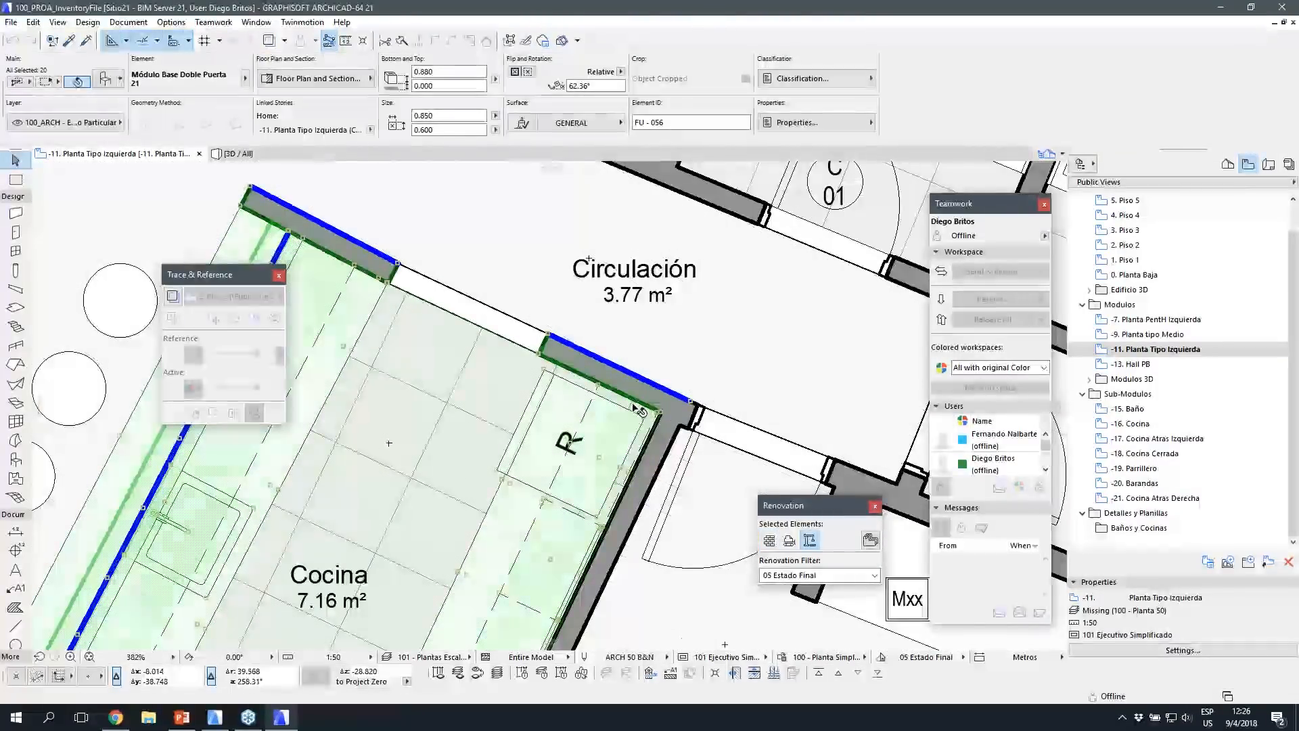
key("Escape")
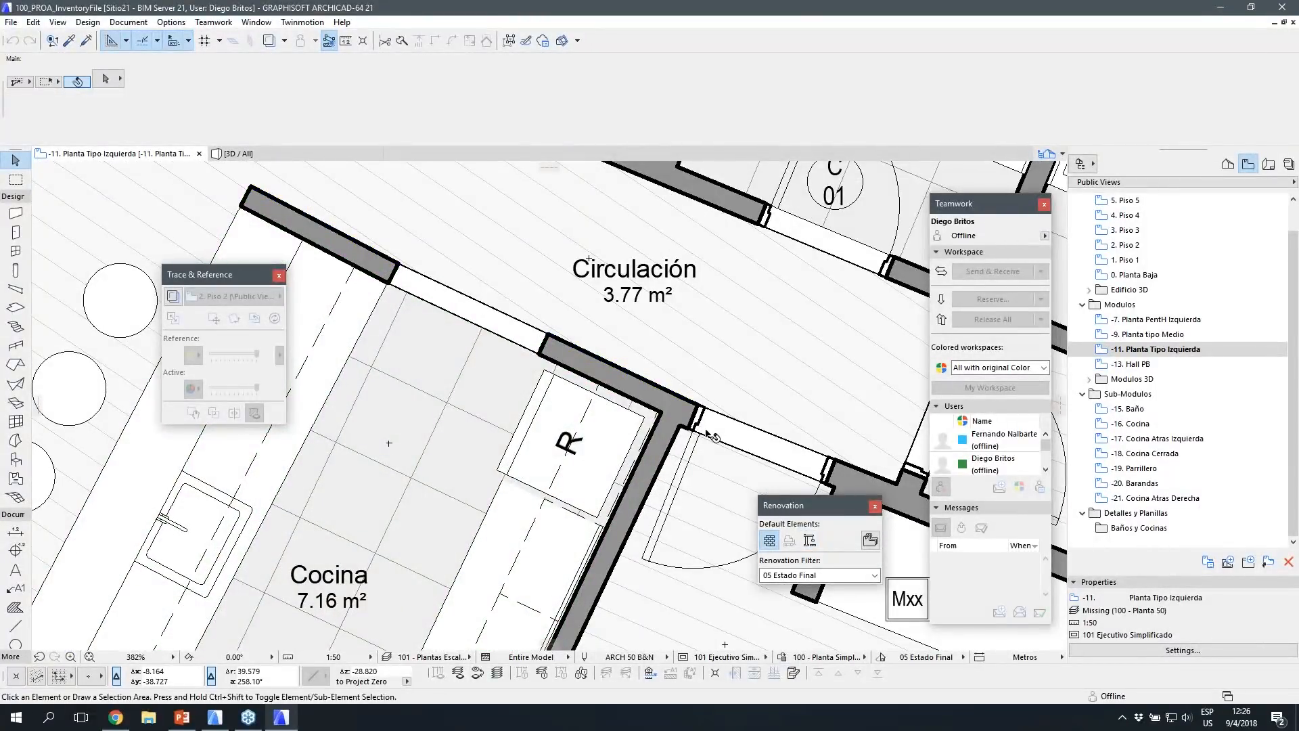
Step: Check the wall junction beside the refrigerator by selecting the kitchen sub-module and the adjoining module wall, and clear the selection
scroll(712, 436, "up", 3)
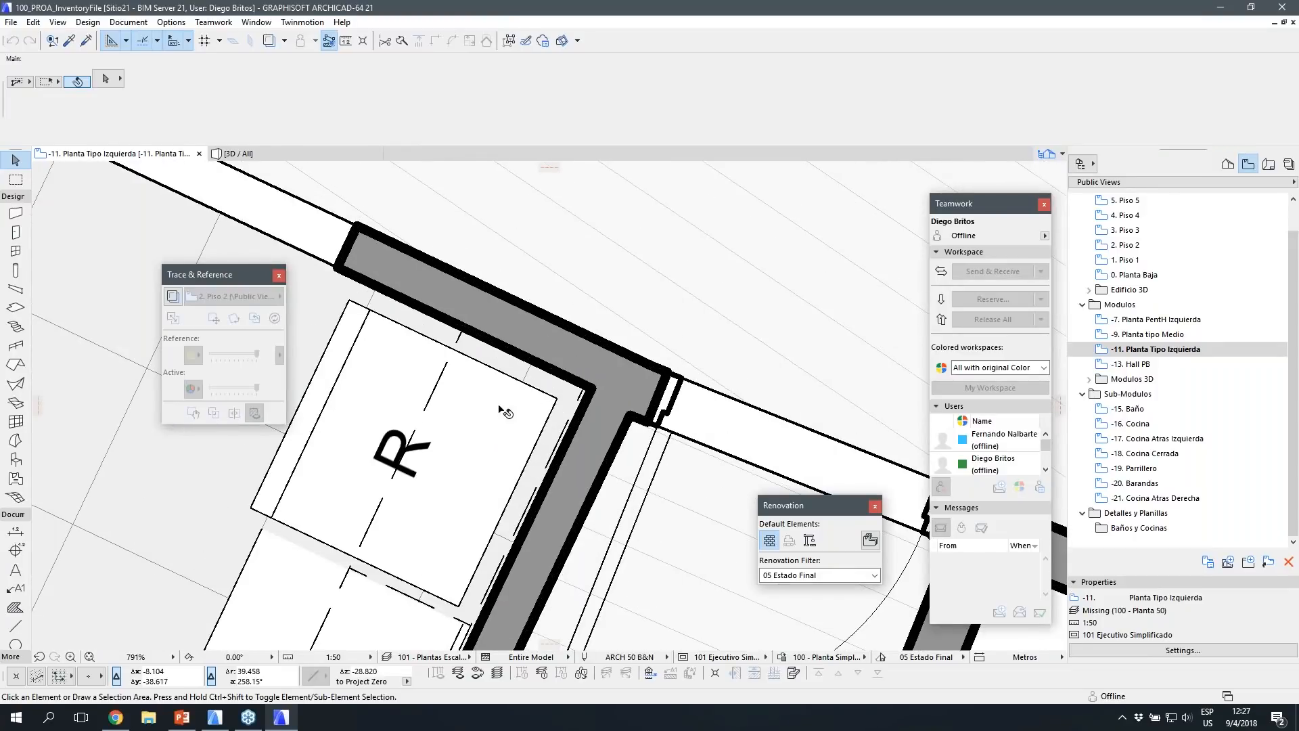
mouse_move(646, 396)
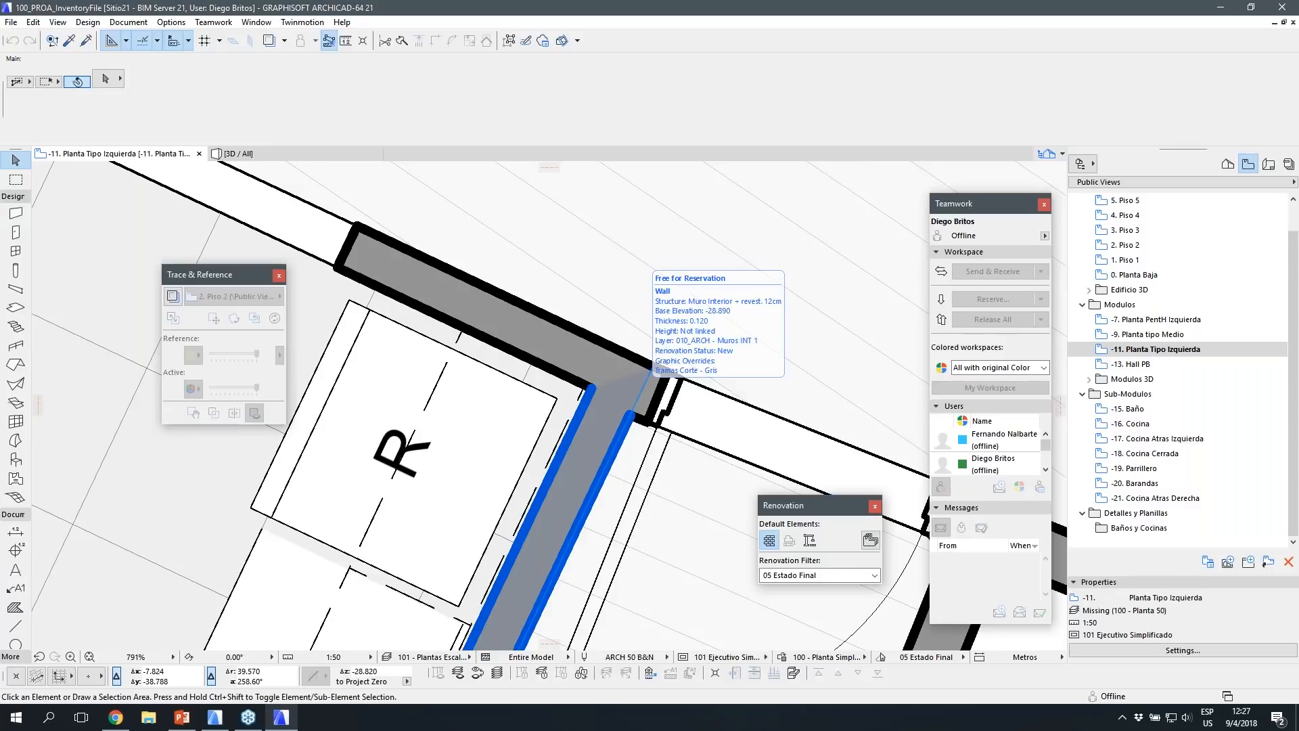
left_click(577, 363)
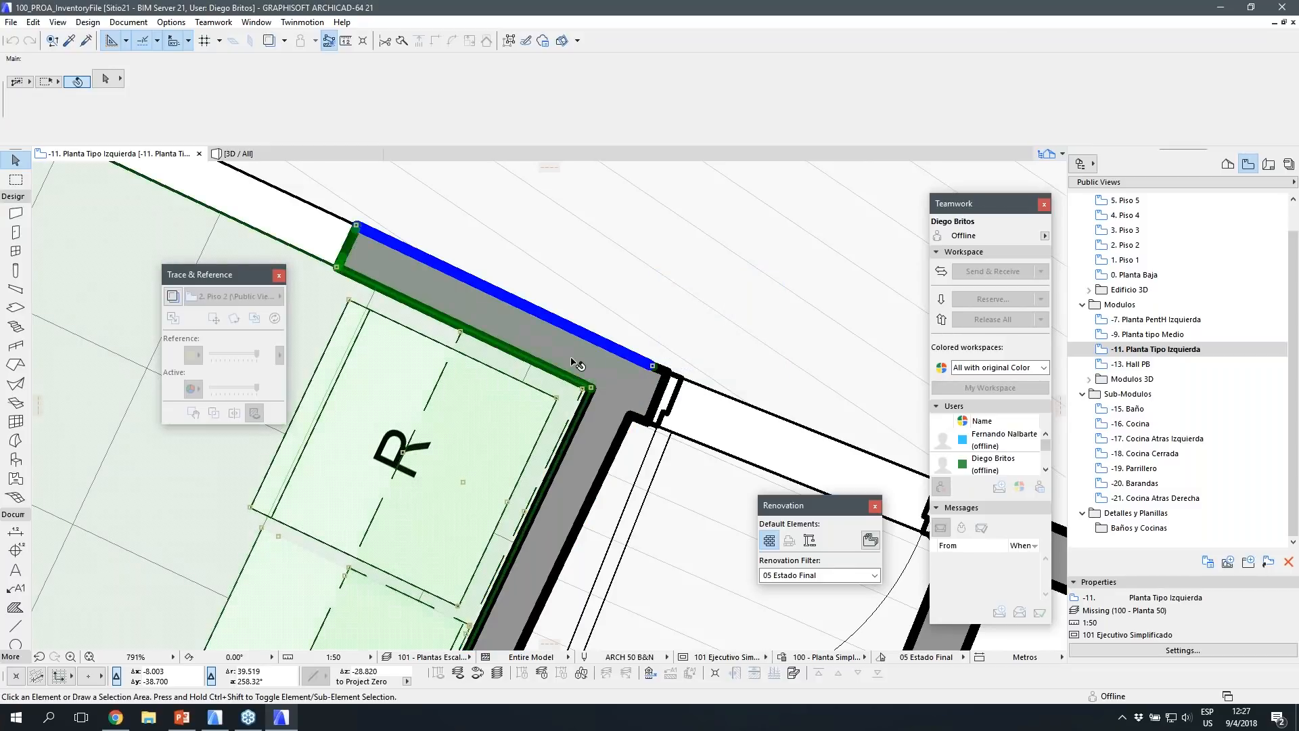
left_click(614, 436)
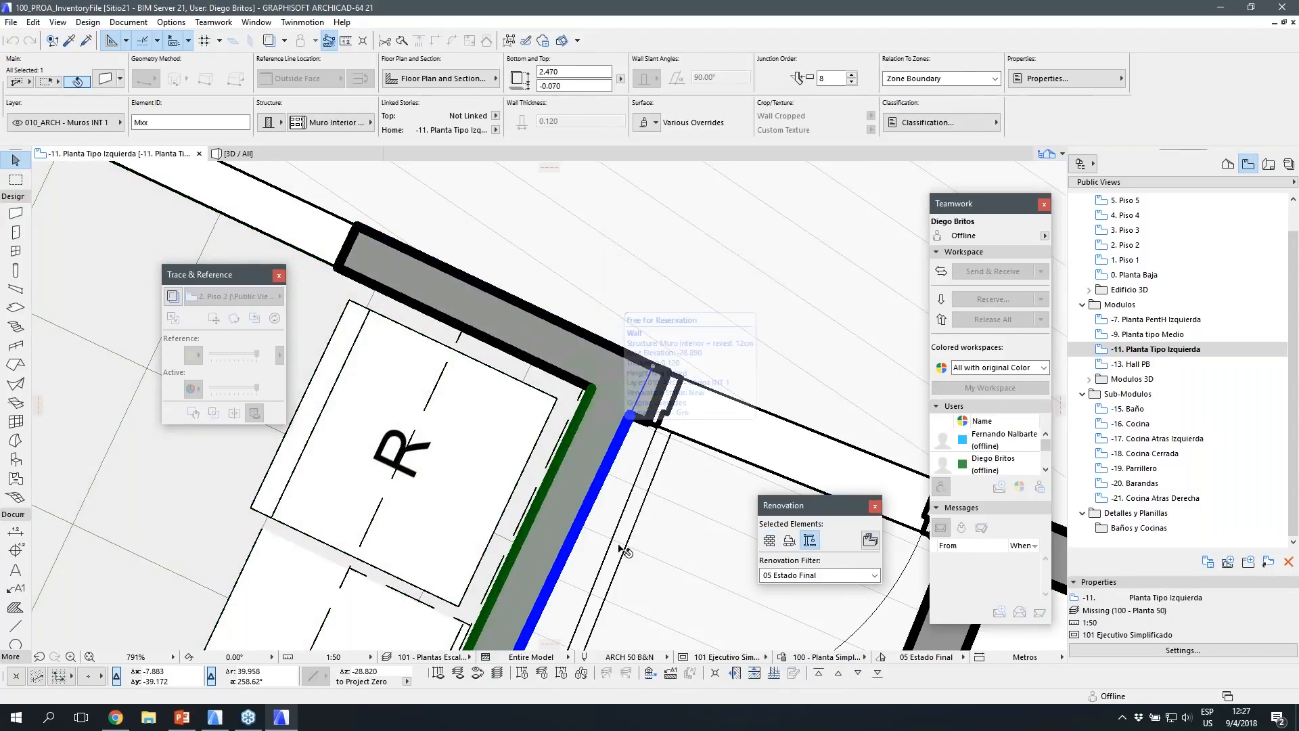
key("Escape")
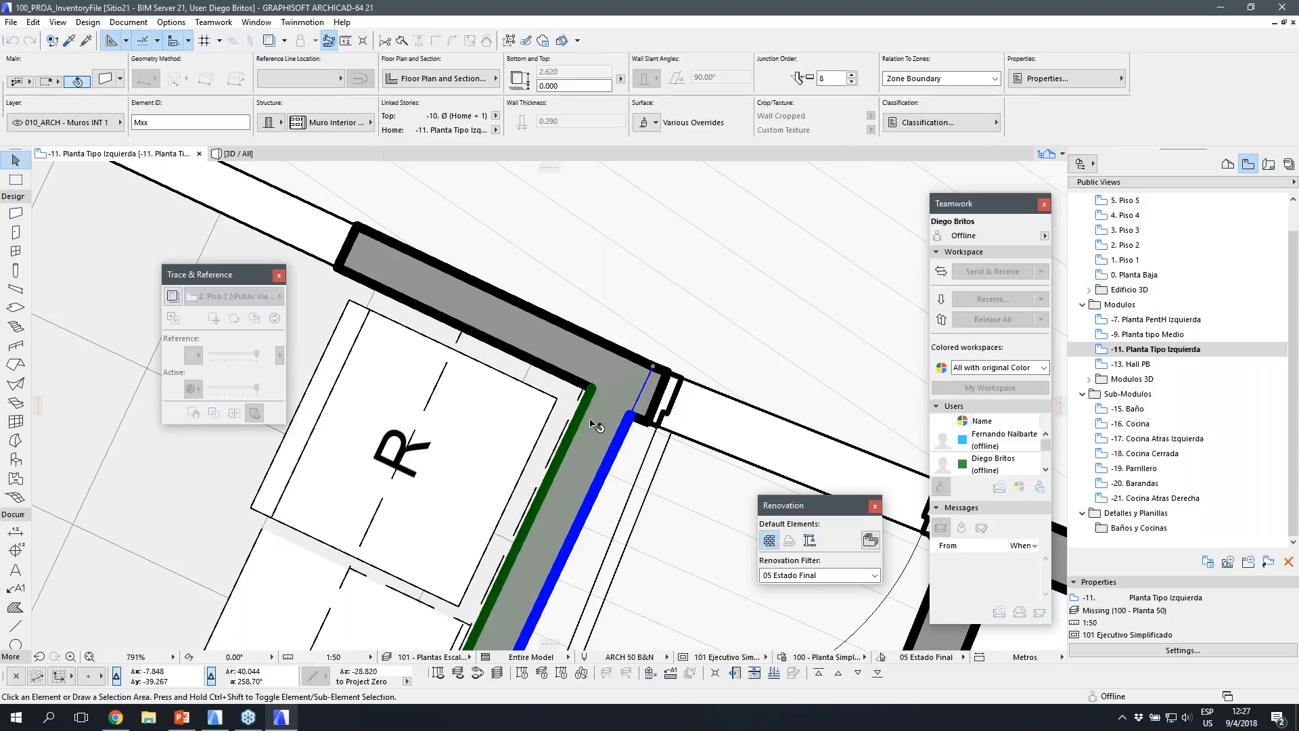
Step: Set the graphic override combination to Sin Sobrescrituras and inspect the brick hatch at the kitchen wall junction
left_click(926, 657)
left_click(846, 665)
left_click(828, 656)
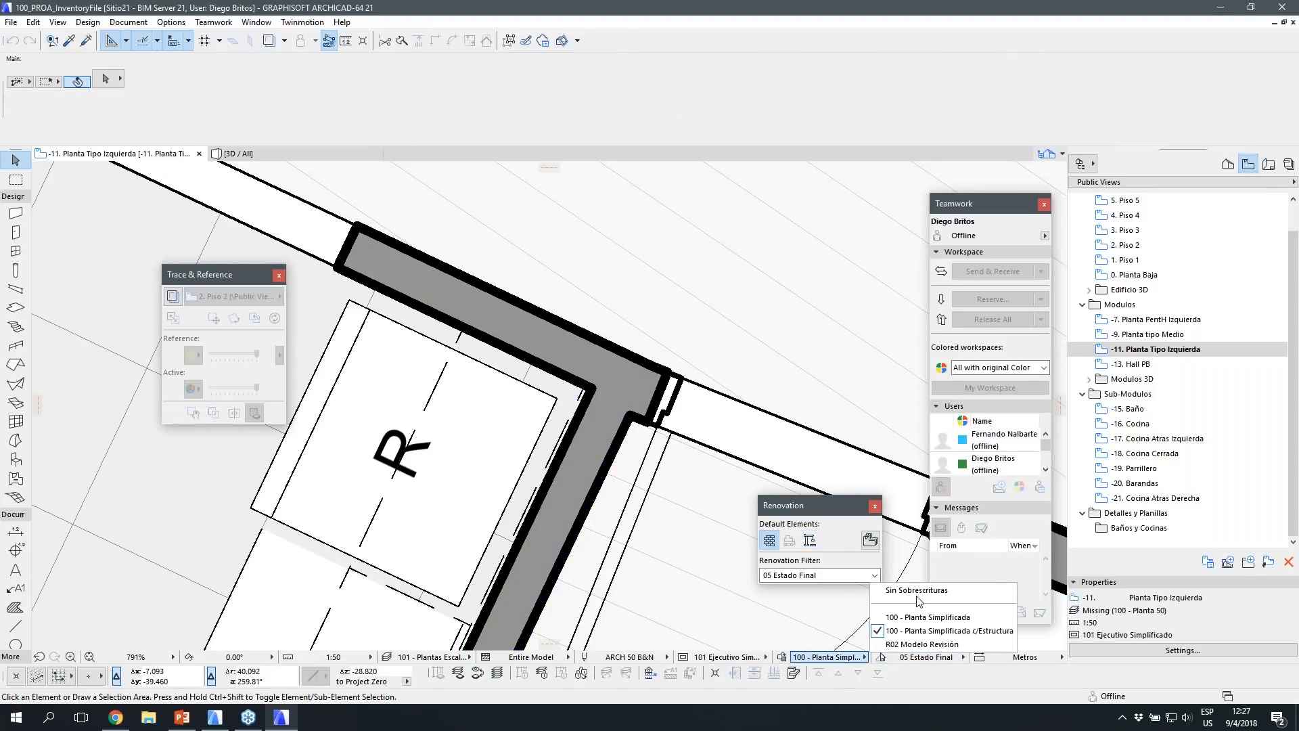
left_click(900, 595)
middle_click_drag(631, 460, 644, 582)
scroll(639, 562, "up", 4)
middle_click_drag(324, 339, 464, 391)
middle_click_drag(635, 518, 578, 450)
scroll(578, 451, "down", 5)
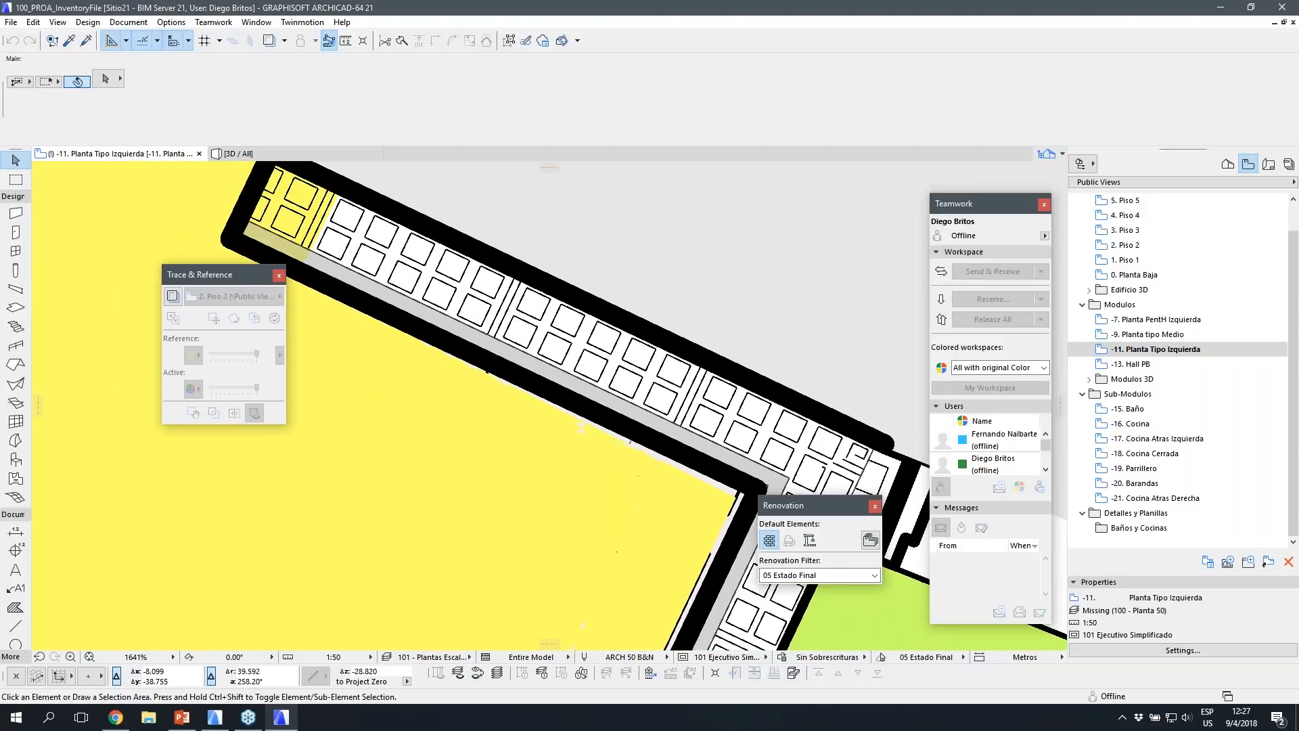
Step: Examine the coloured room zones around the kitchen and corridor and the brick joint where the sub-module wall meets the module wall
scroll(493, 384, "down", 4)
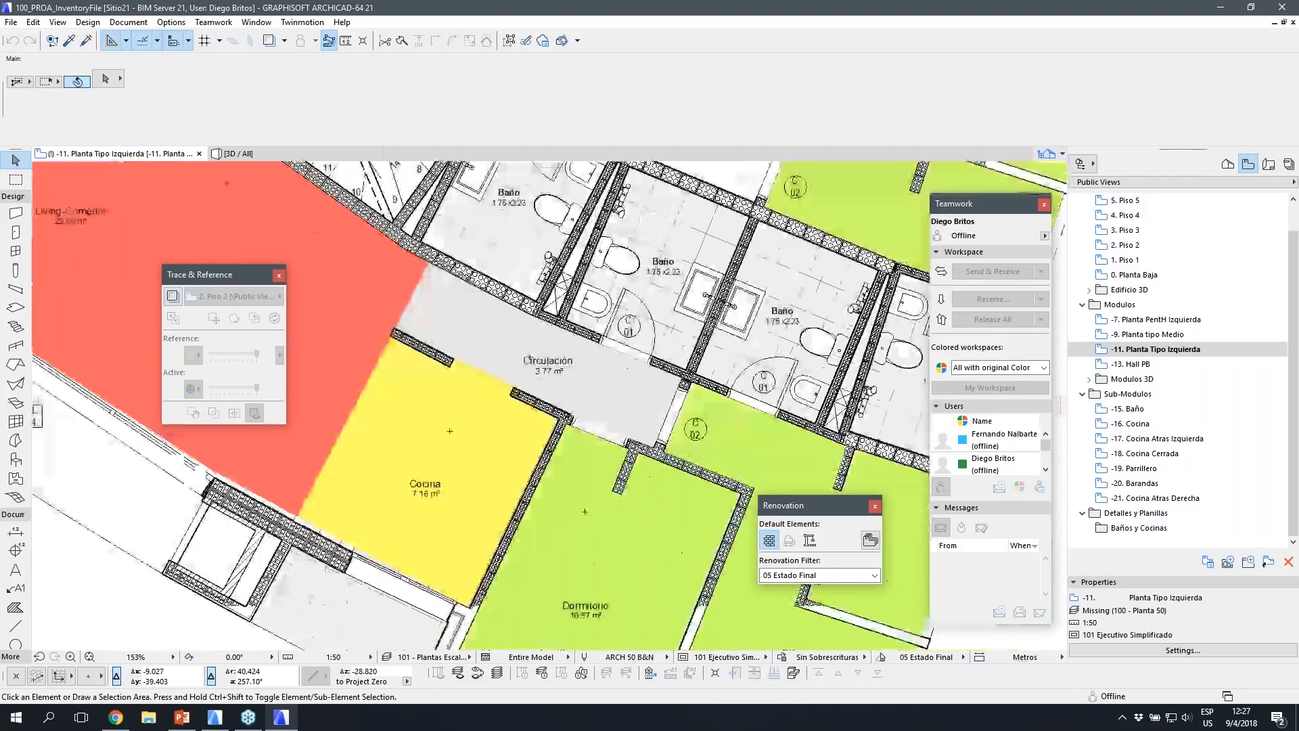
scroll(581, 382, "up", 1)
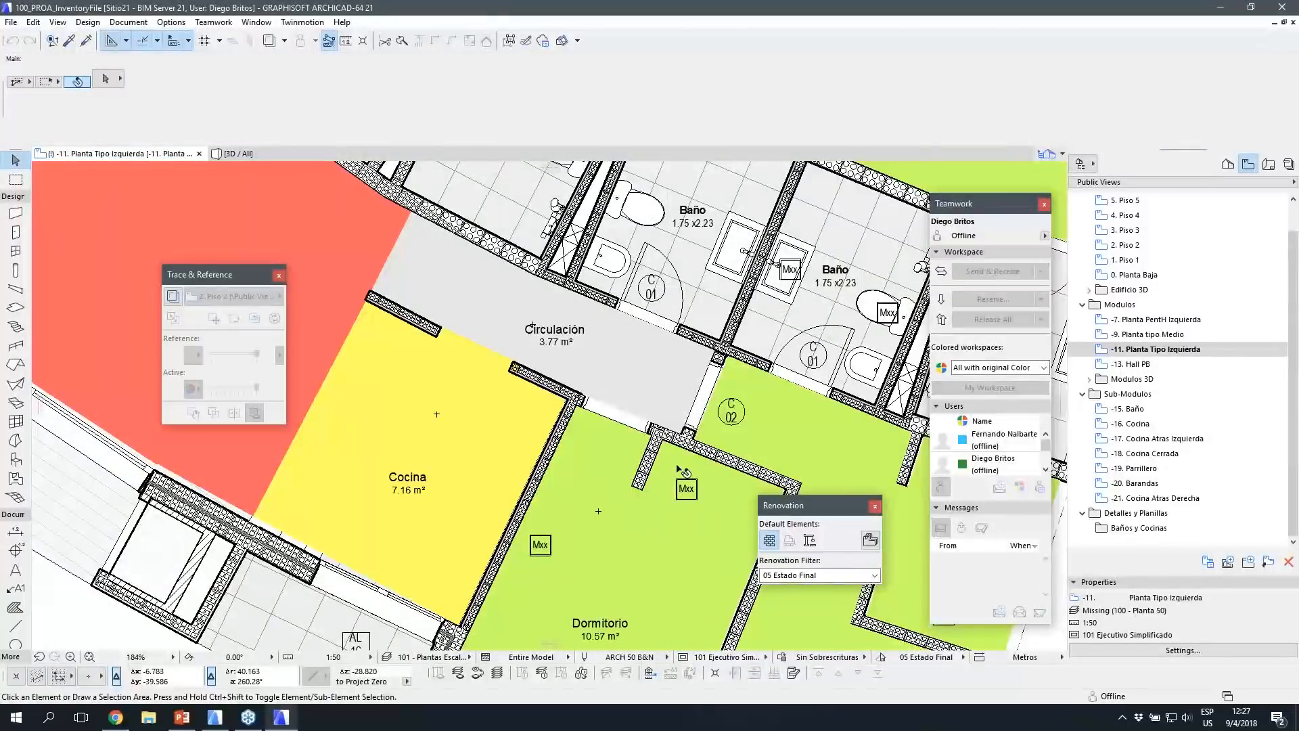
scroll(581, 382, "up", 1)
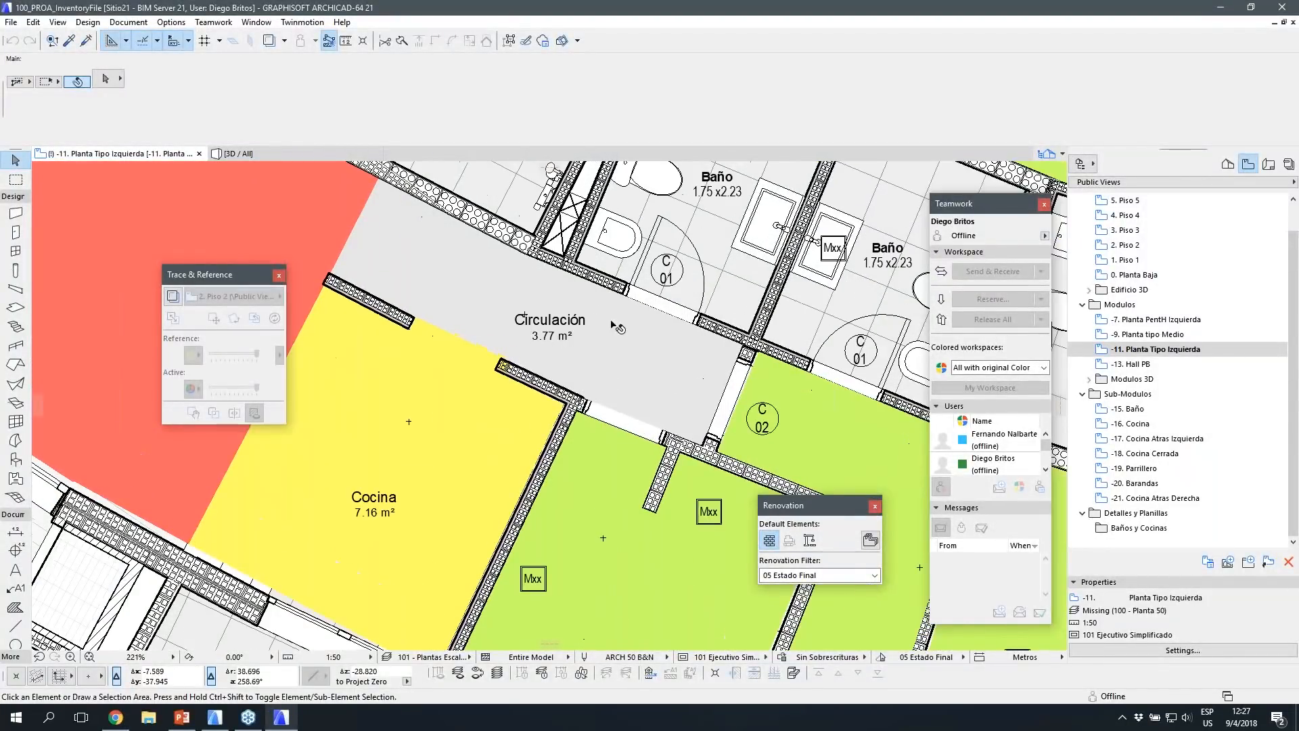
middle_click_drag(568, 368, 607, 392)
scroll(579, 430, "up", 10)
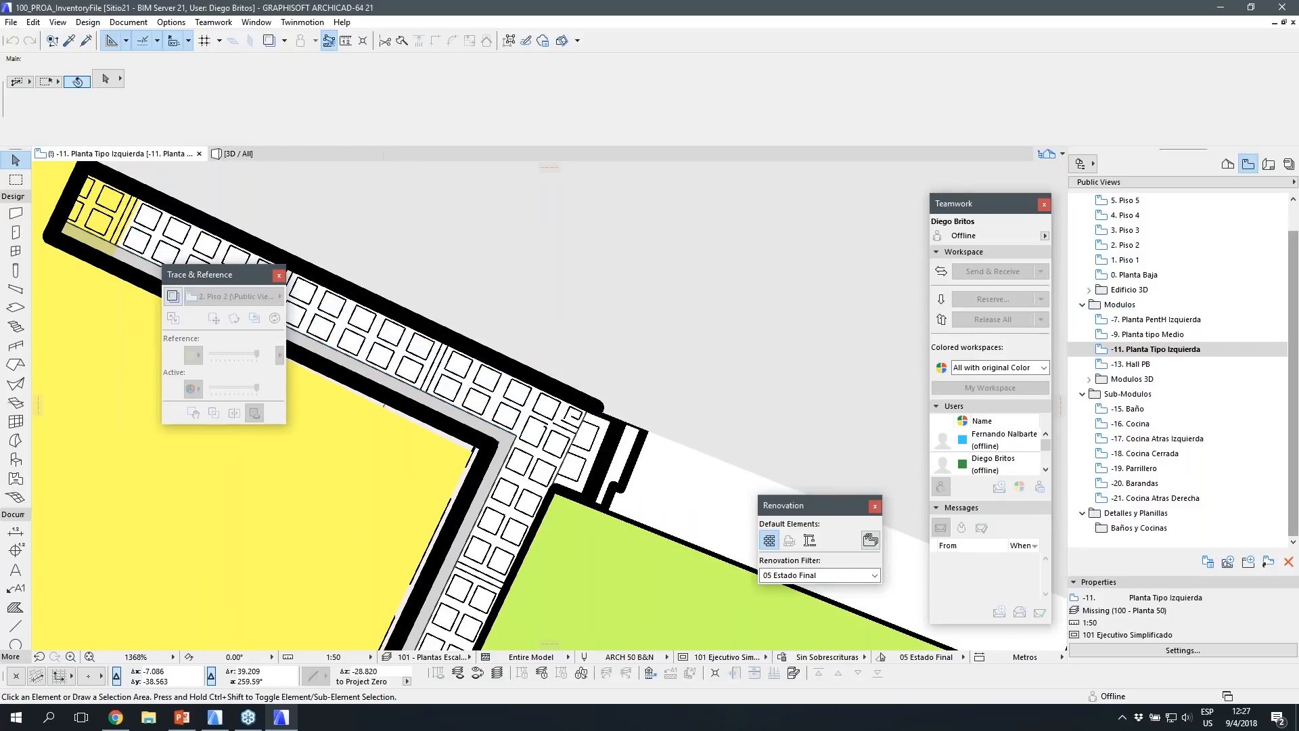
Step: Open the LaTrigueña_MASTER-File teamwork project, discarding the unsent changes in 100_PROA_InventoryFile and acknowledging the hotlink warning
left_click(9, 23)
mouse_move(72, 57)
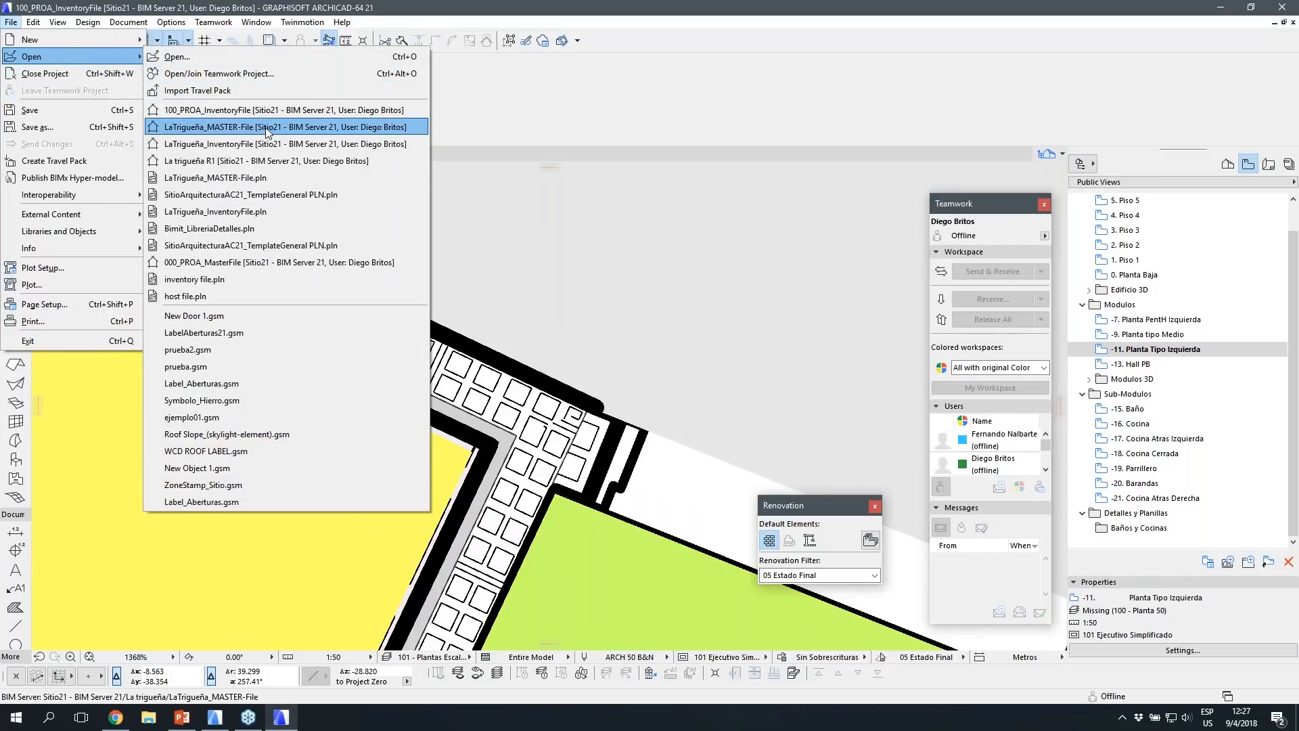
left_click(266, 128)
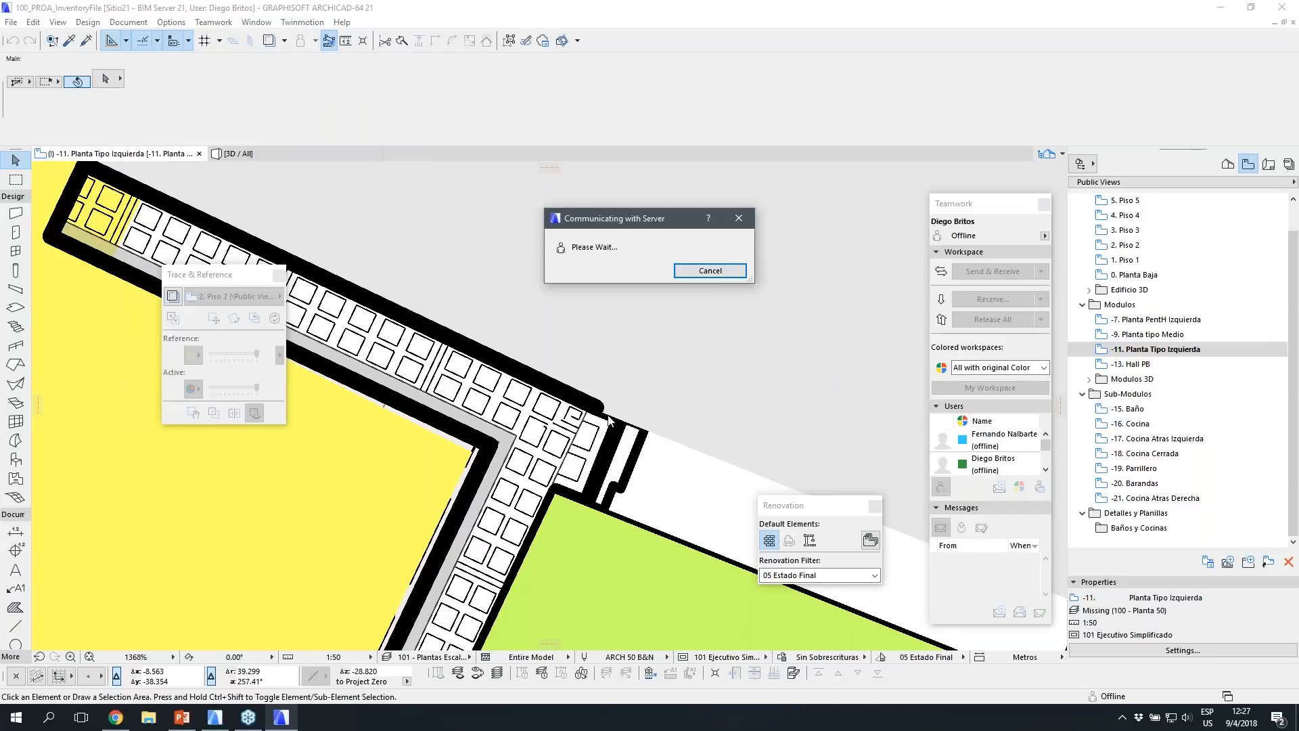
left_click(710, 270)
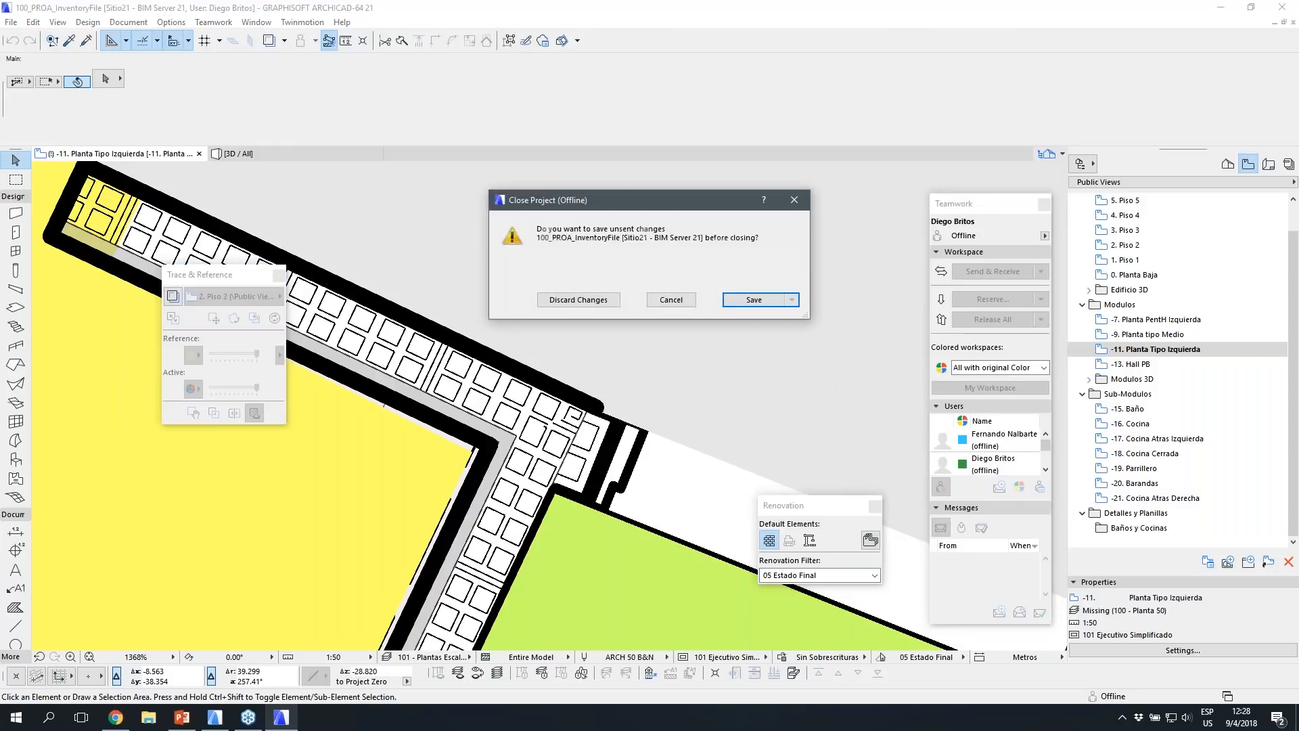
left_click(592, 303)
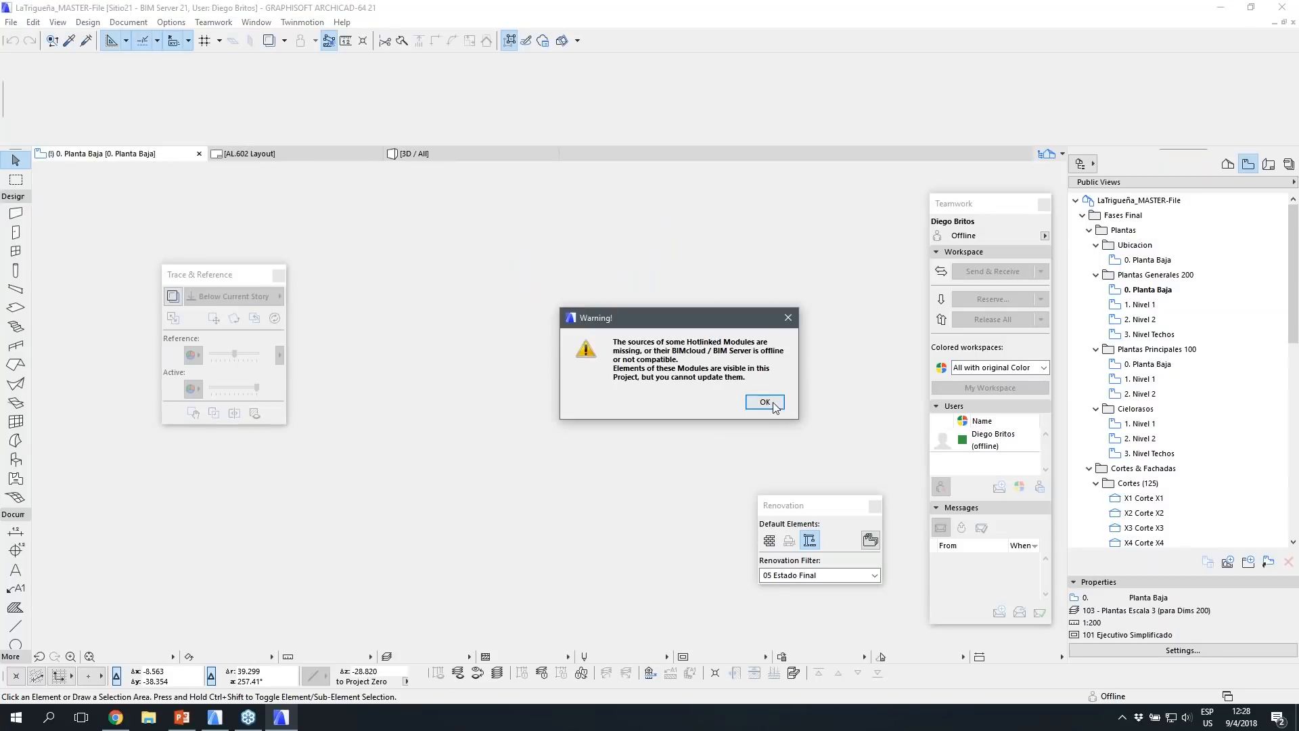
left_click(764, 402)
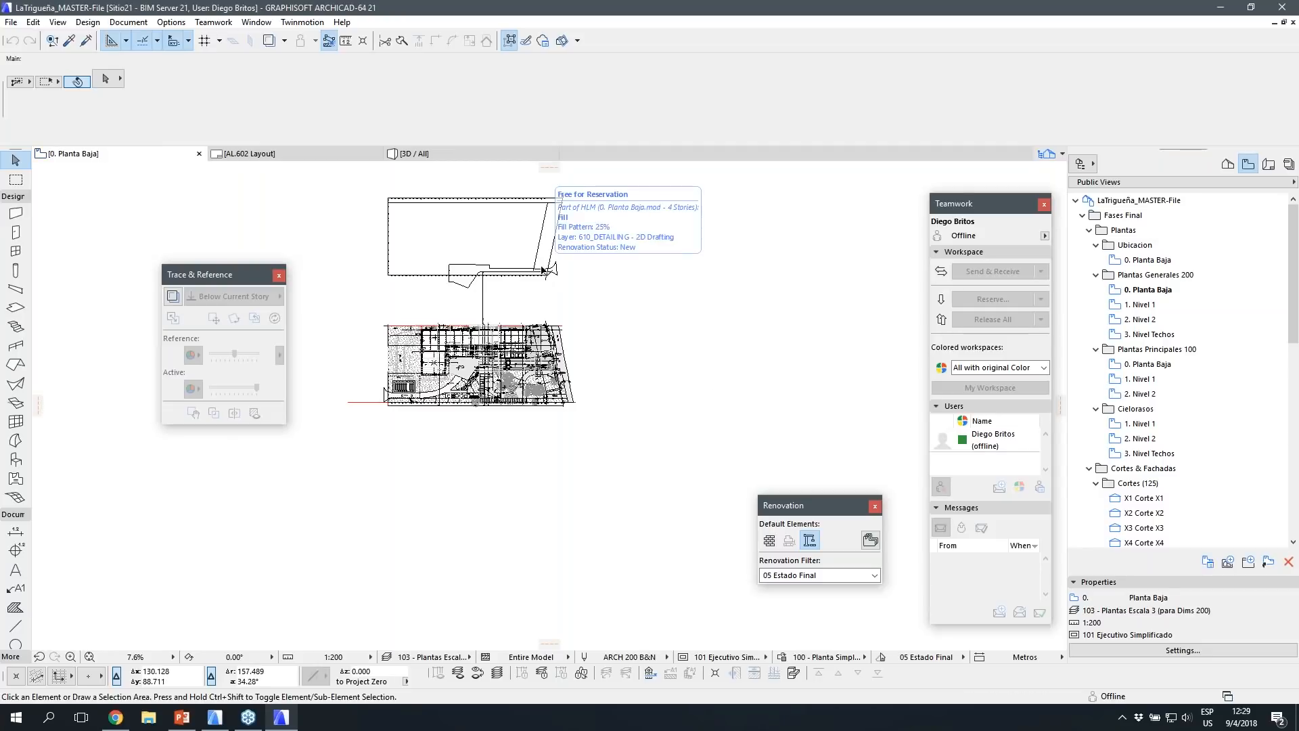
Step: Open the 000_PROA_MasterFile teamwork project, acknowledge the offline and hotlink warnings, and dismiss the library loading report
left_click(11, 22)
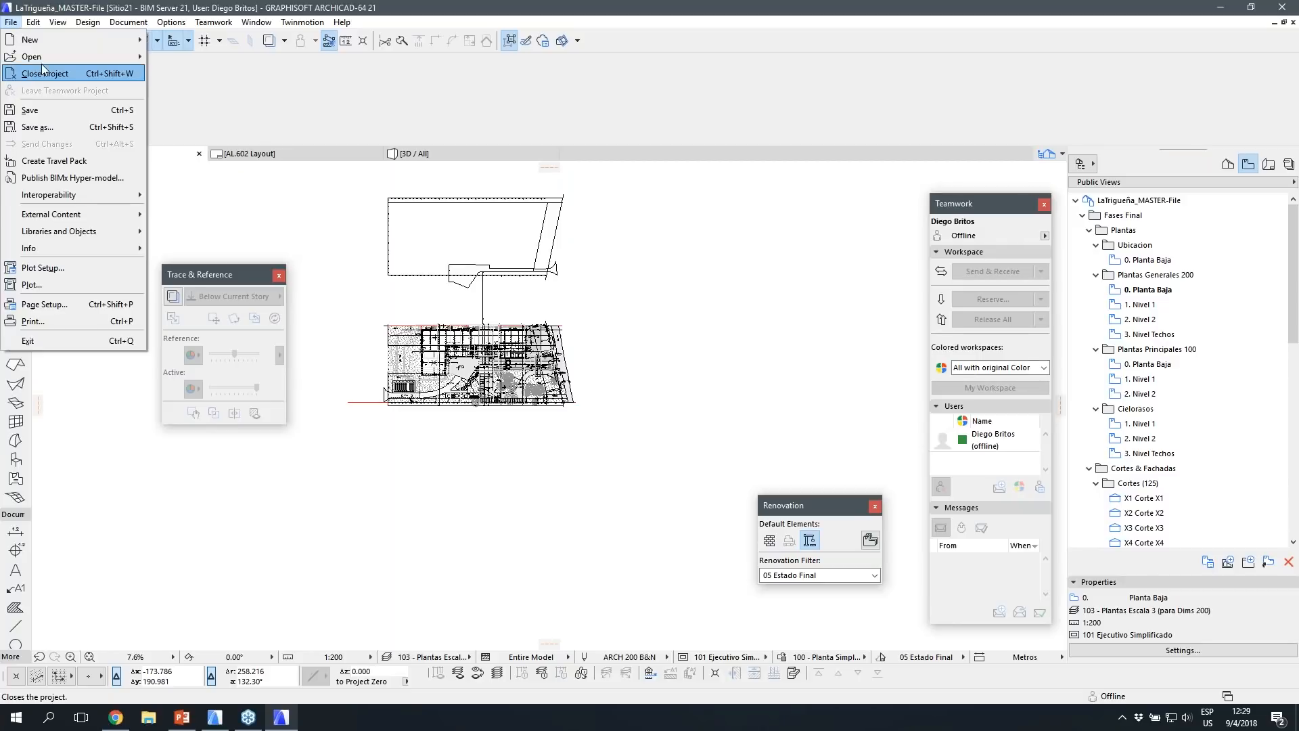
mouse_move(49, 64)
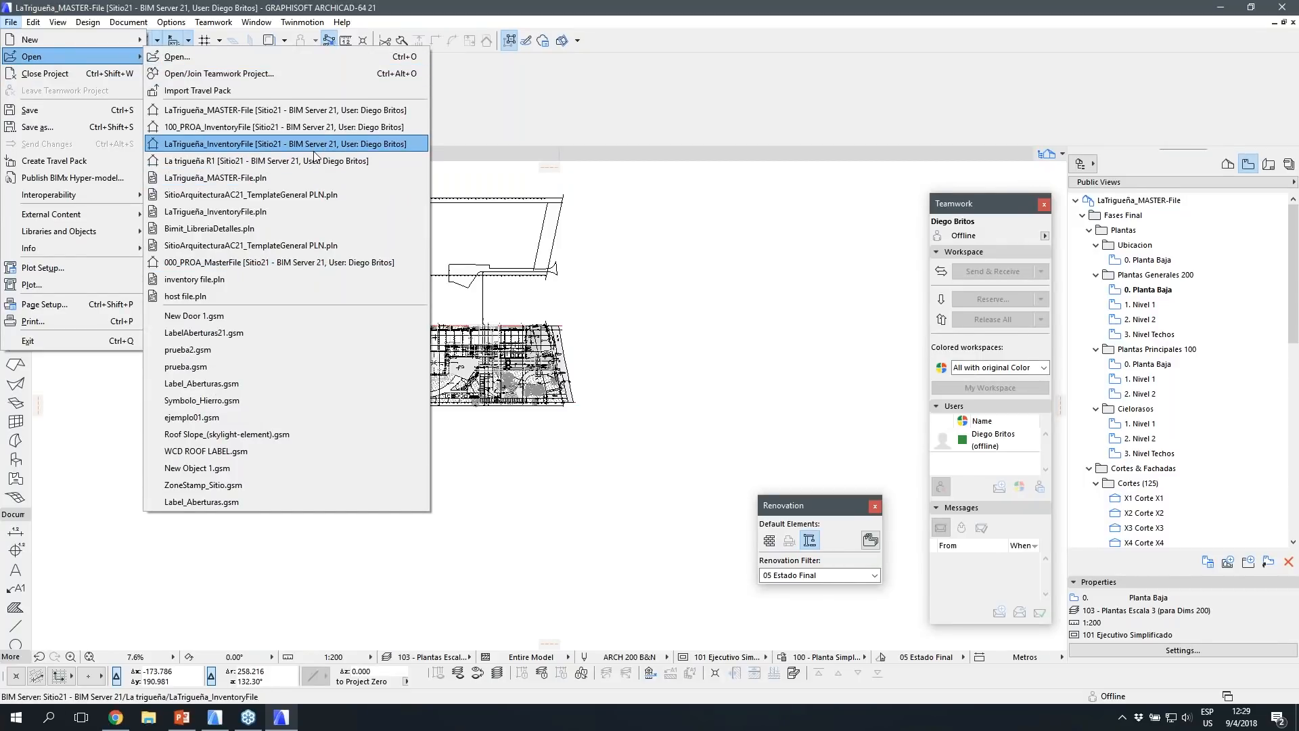
left_click(440, 283)
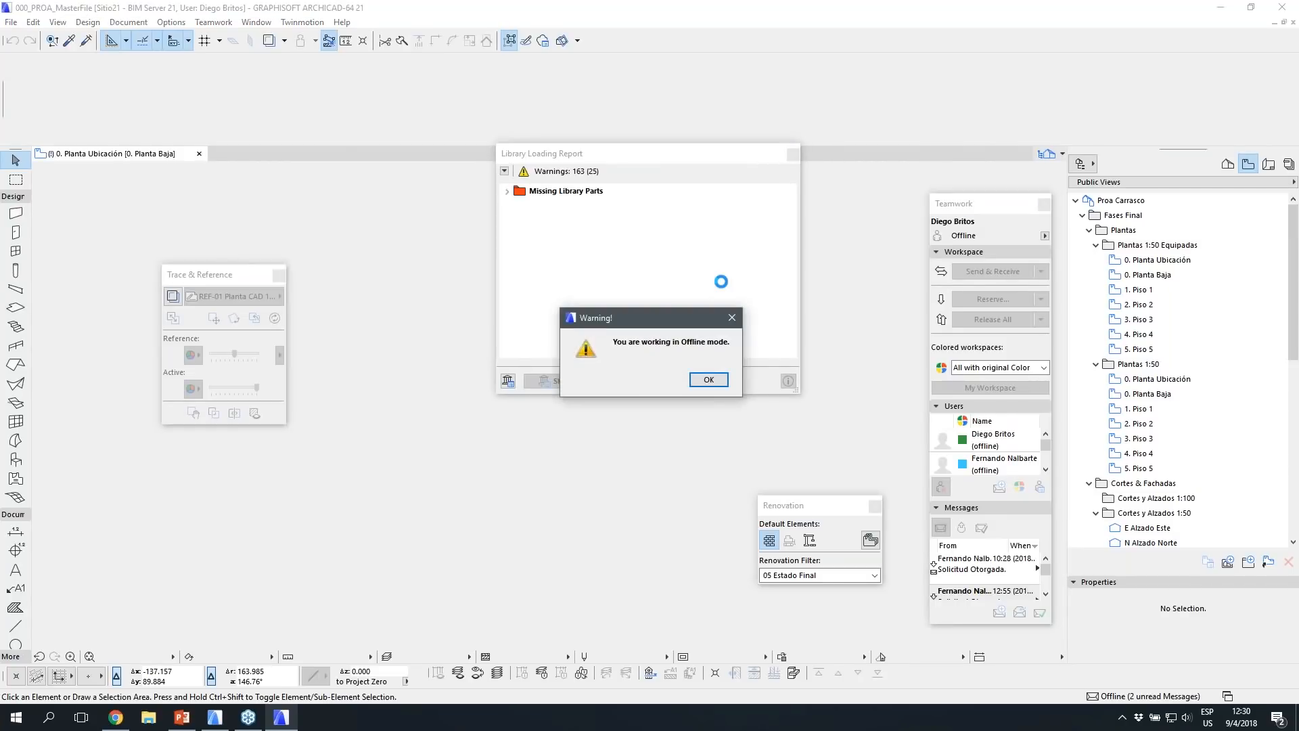
left_click(707, 380)
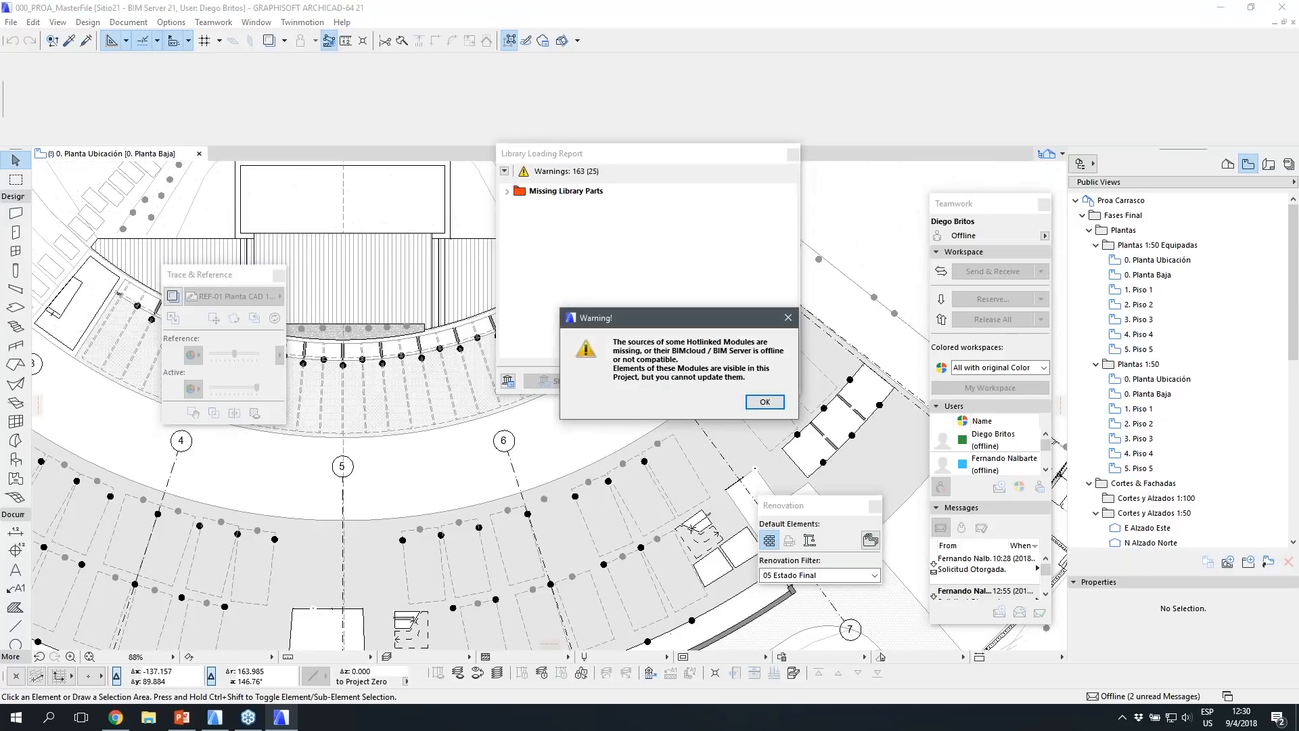
left_click(752, 403)
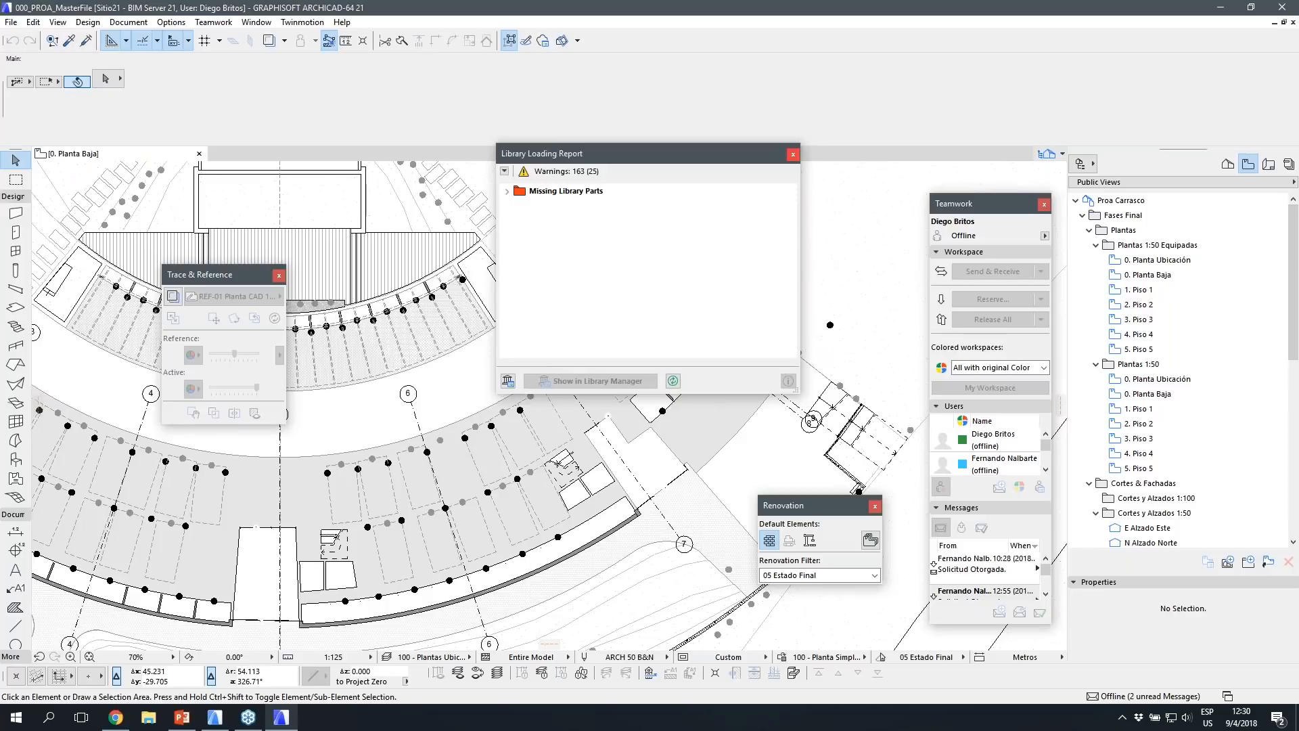
left_click(792, 154)
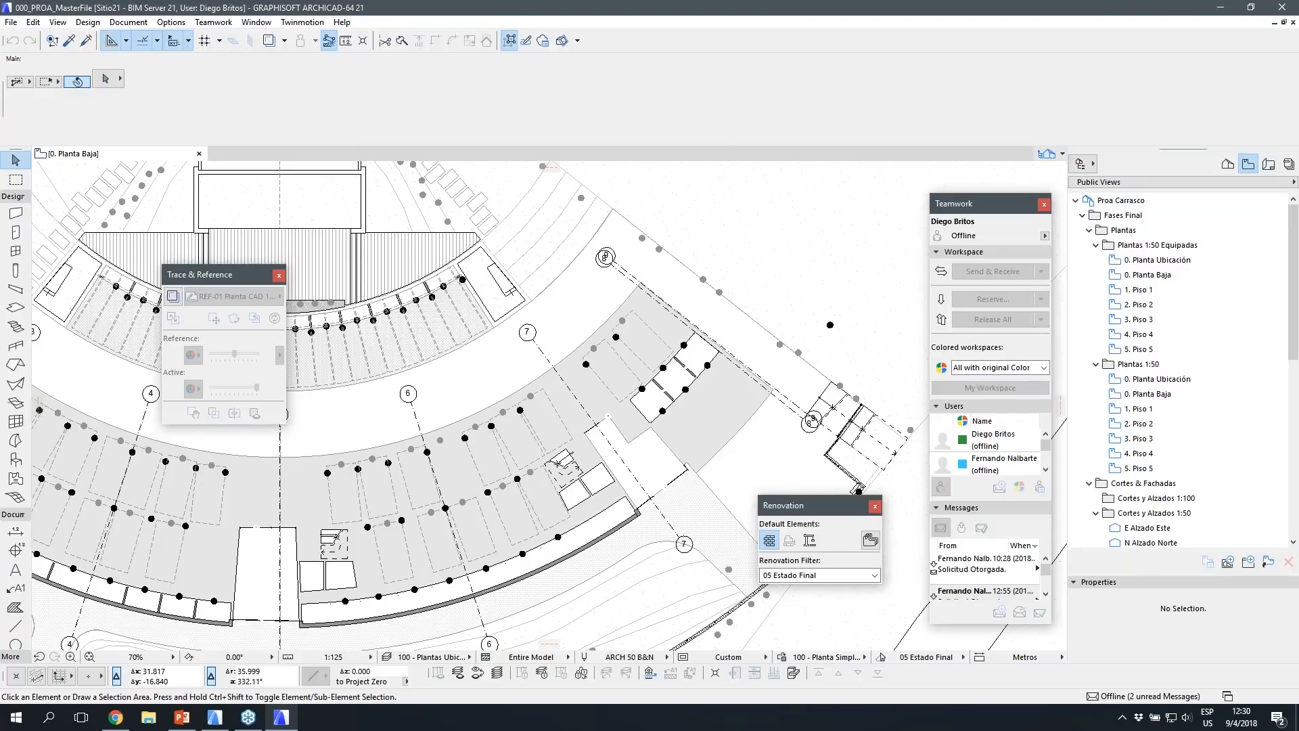
Step: Display the PROA master file in 3D, view the whole building, and look over the external content commands
key("F3")
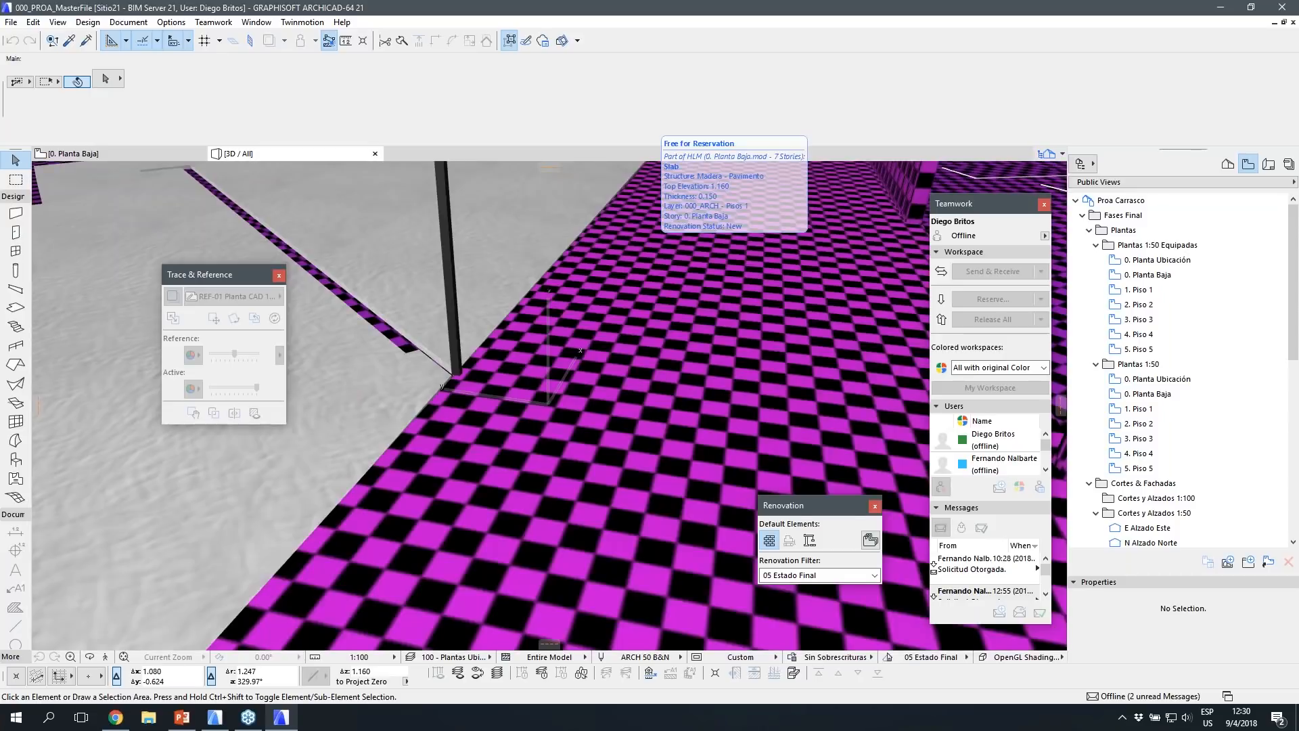
left_click_drag(548, 403, 704, 426)
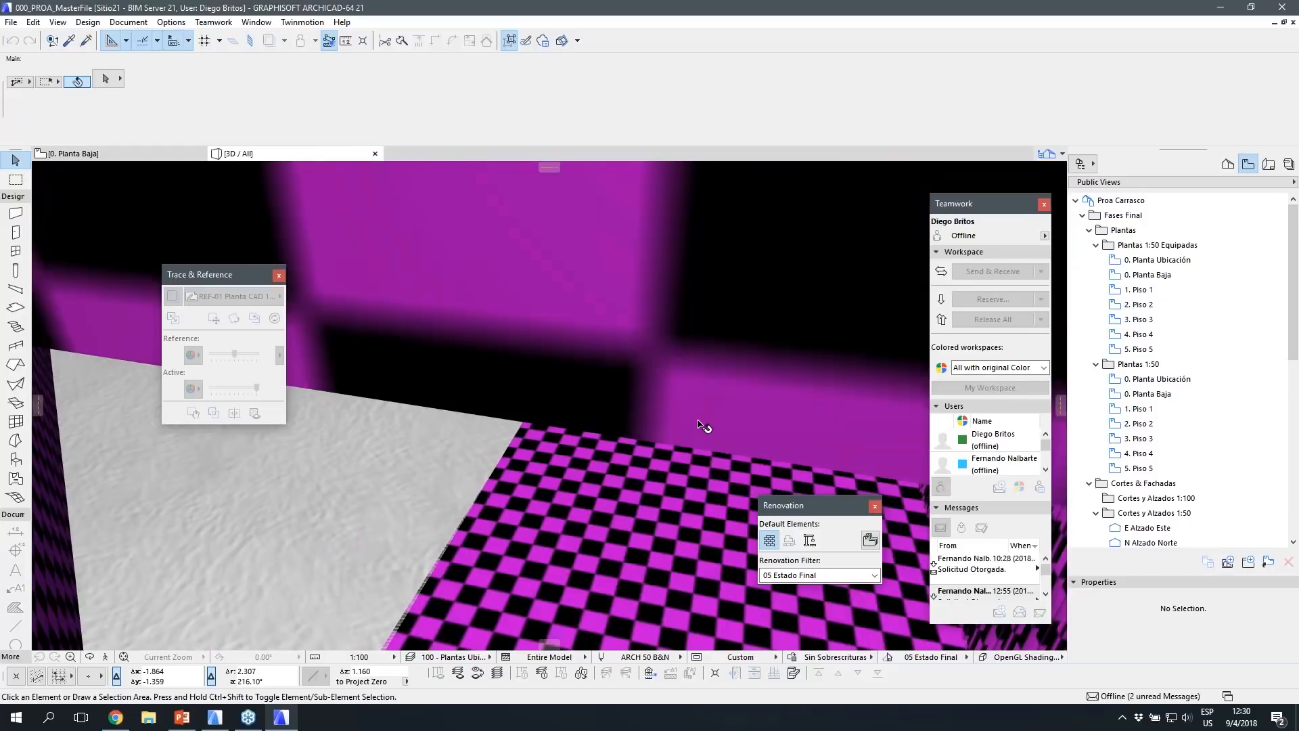
scroll(702, 425, "down", 3)
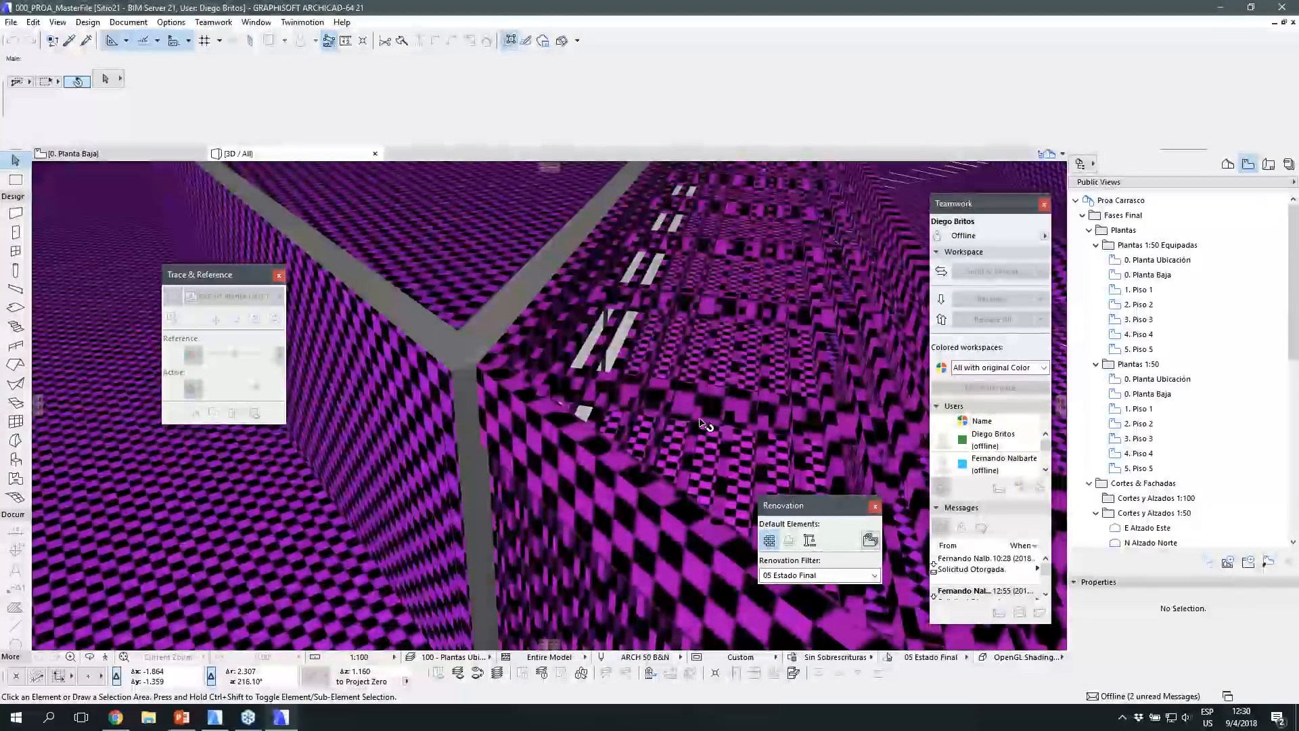
scroll(709, 428, "down", 4)
left_click(10, 21)
mouse_move(72, 219)
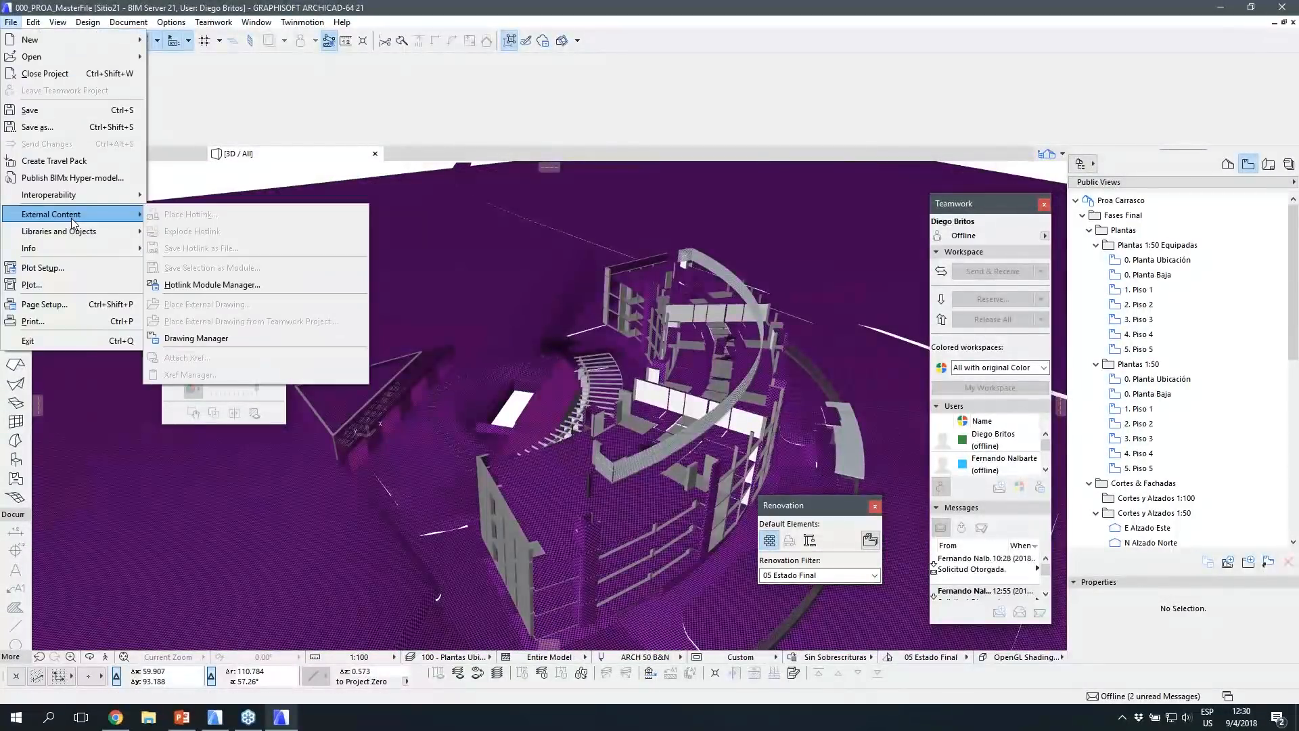
left_click(353, 82)
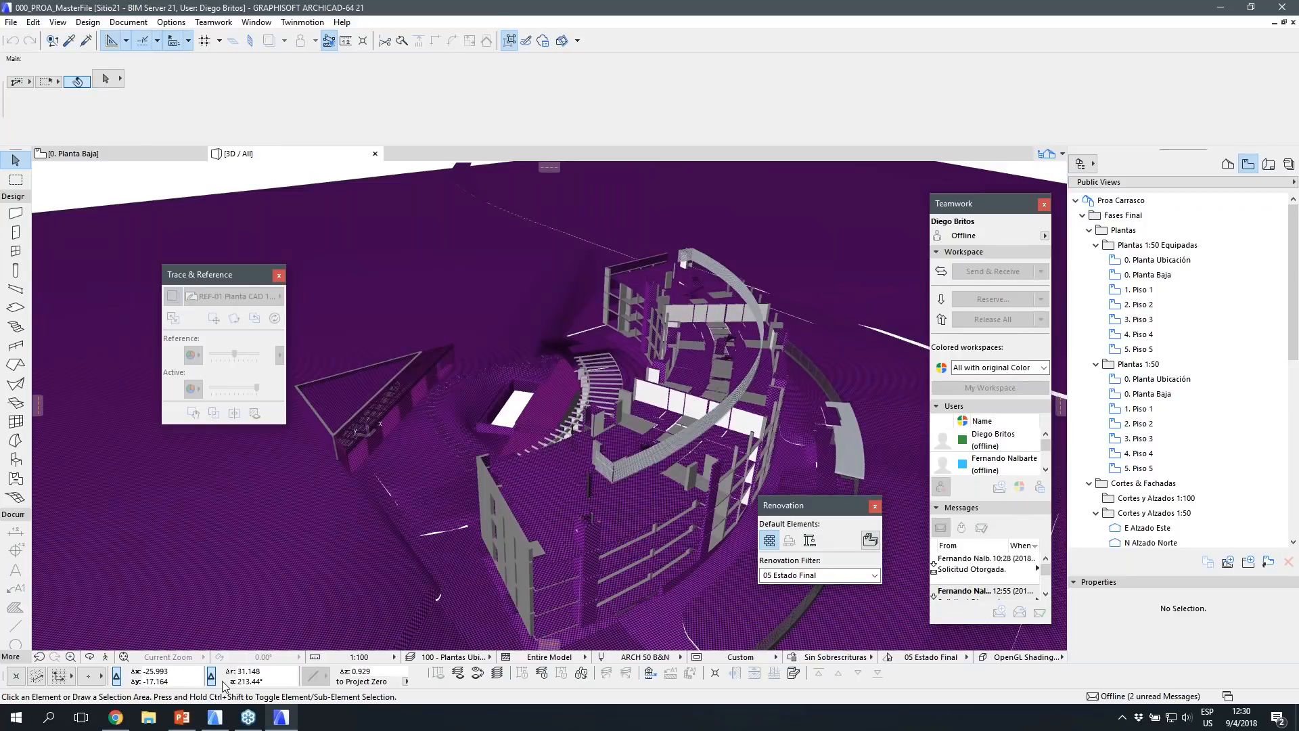
Step: Reopen the 100_PROA_InventoryFile teamwork project and acknowledge the offline and hotlink warnings
left_click(11, 22)
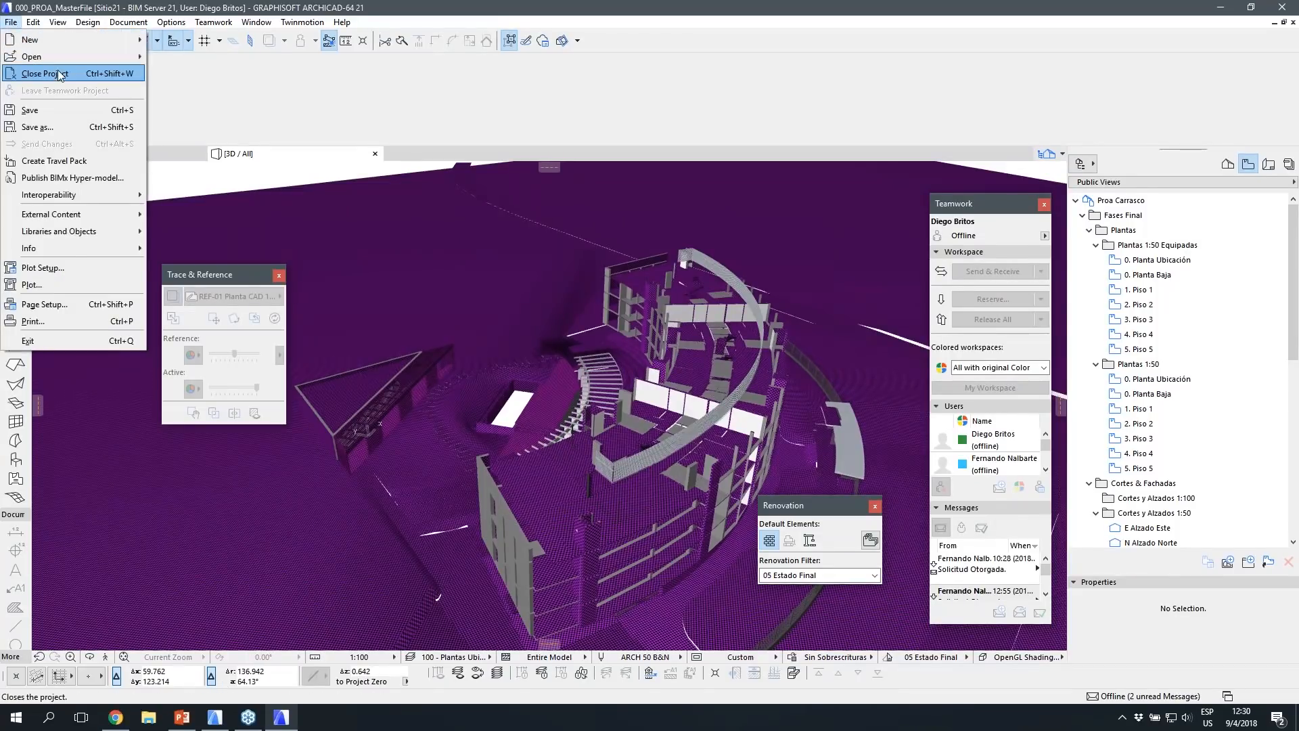
mouse_move(105, 61)
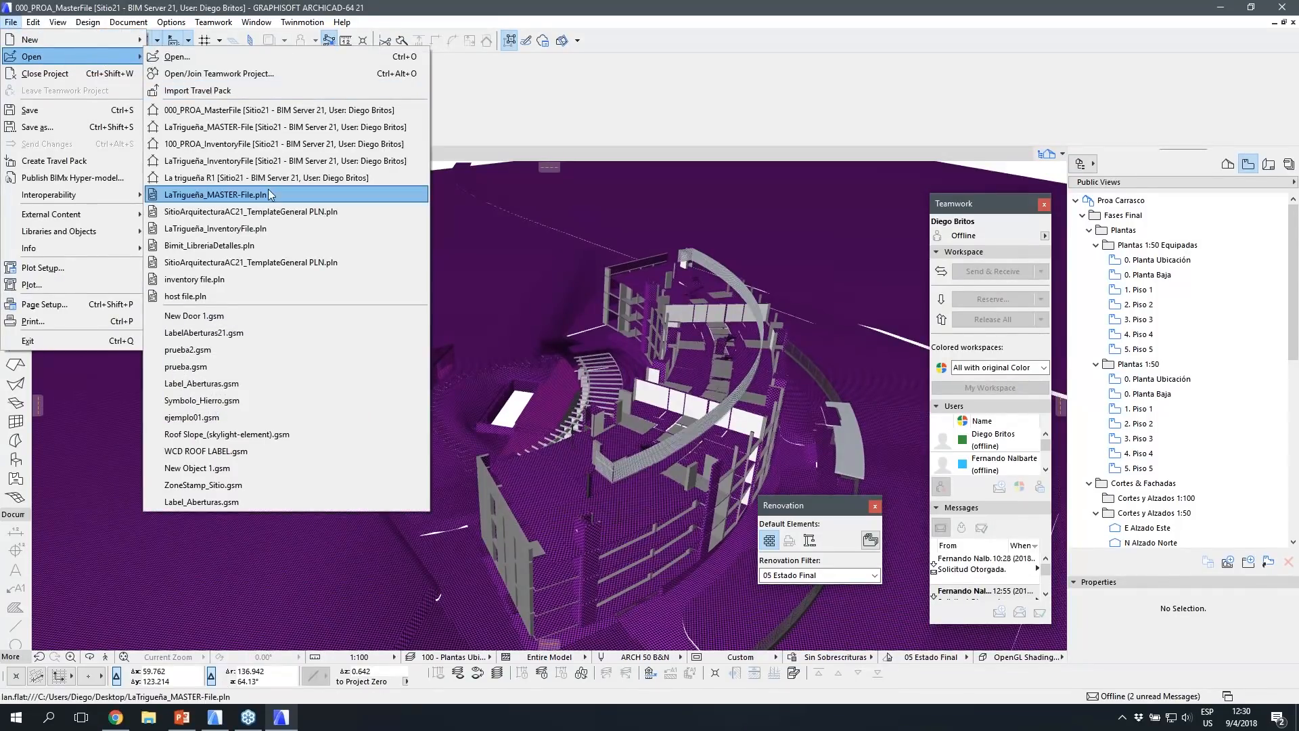
left_click(287, 145)
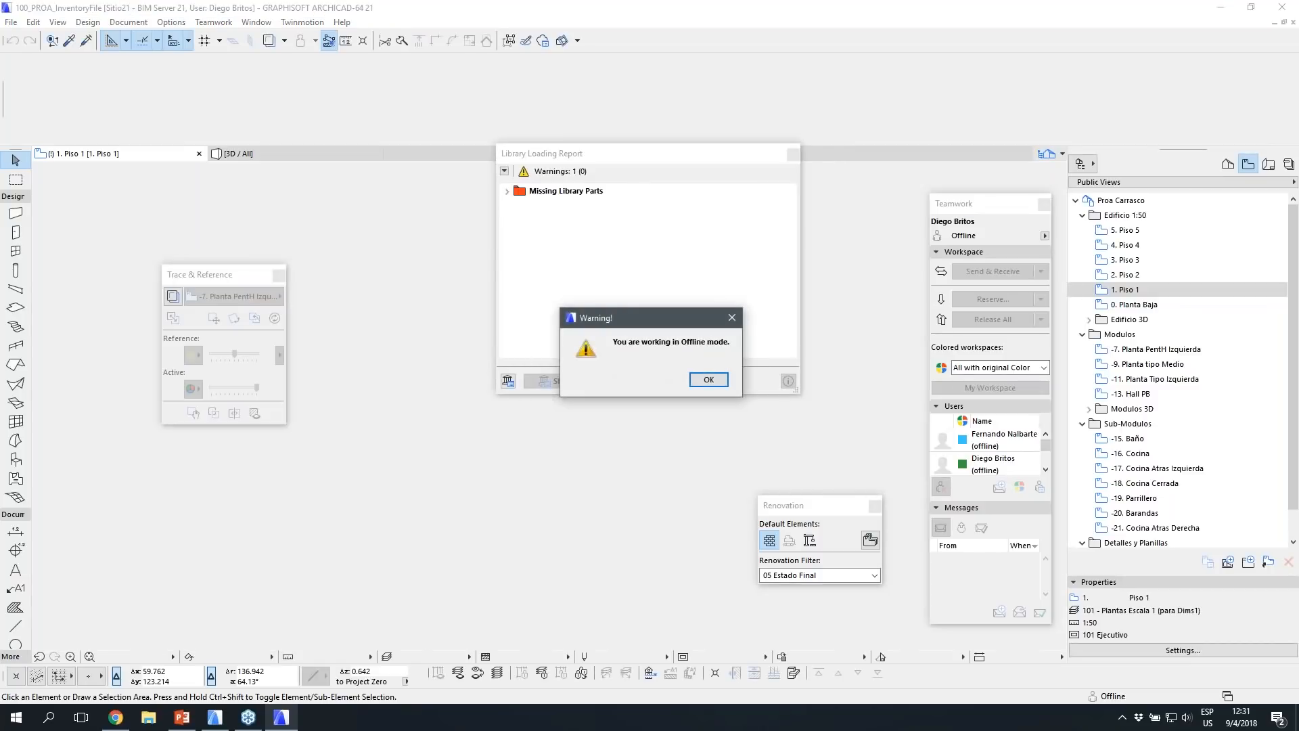
left_click(709, 379)
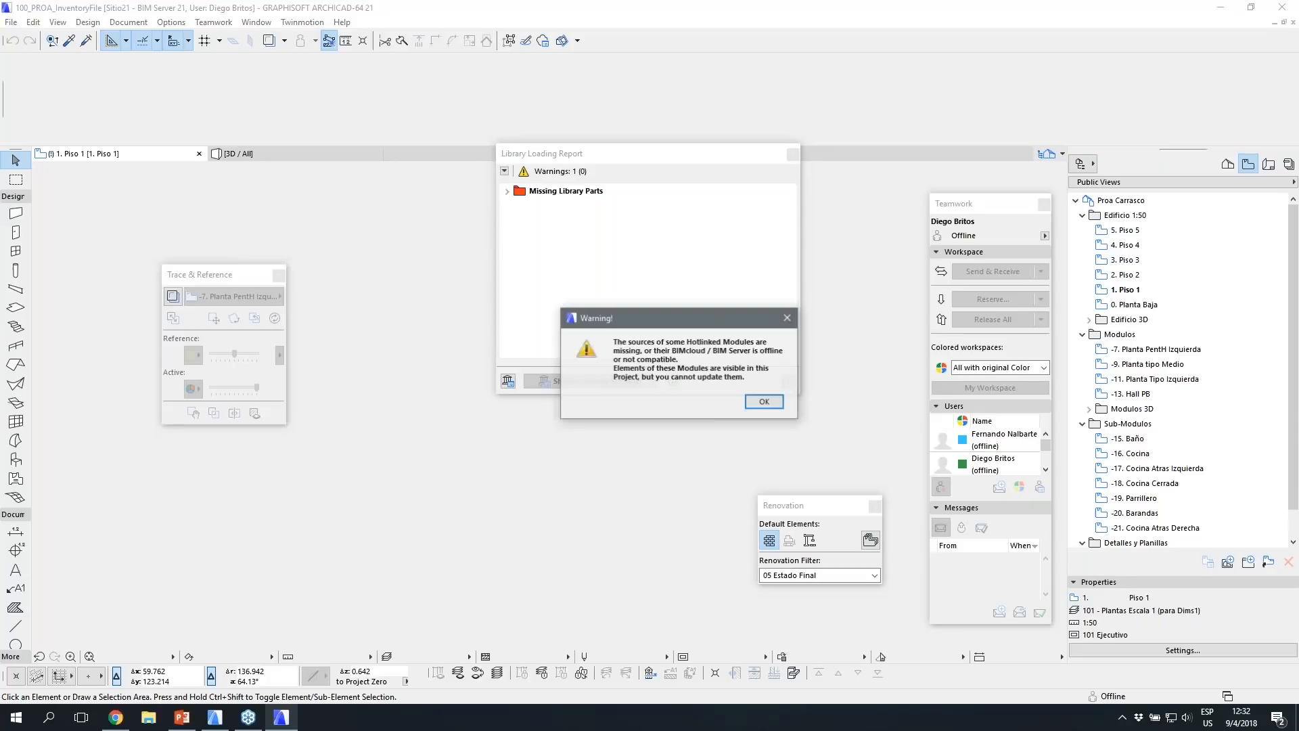
left_click(768, 403)
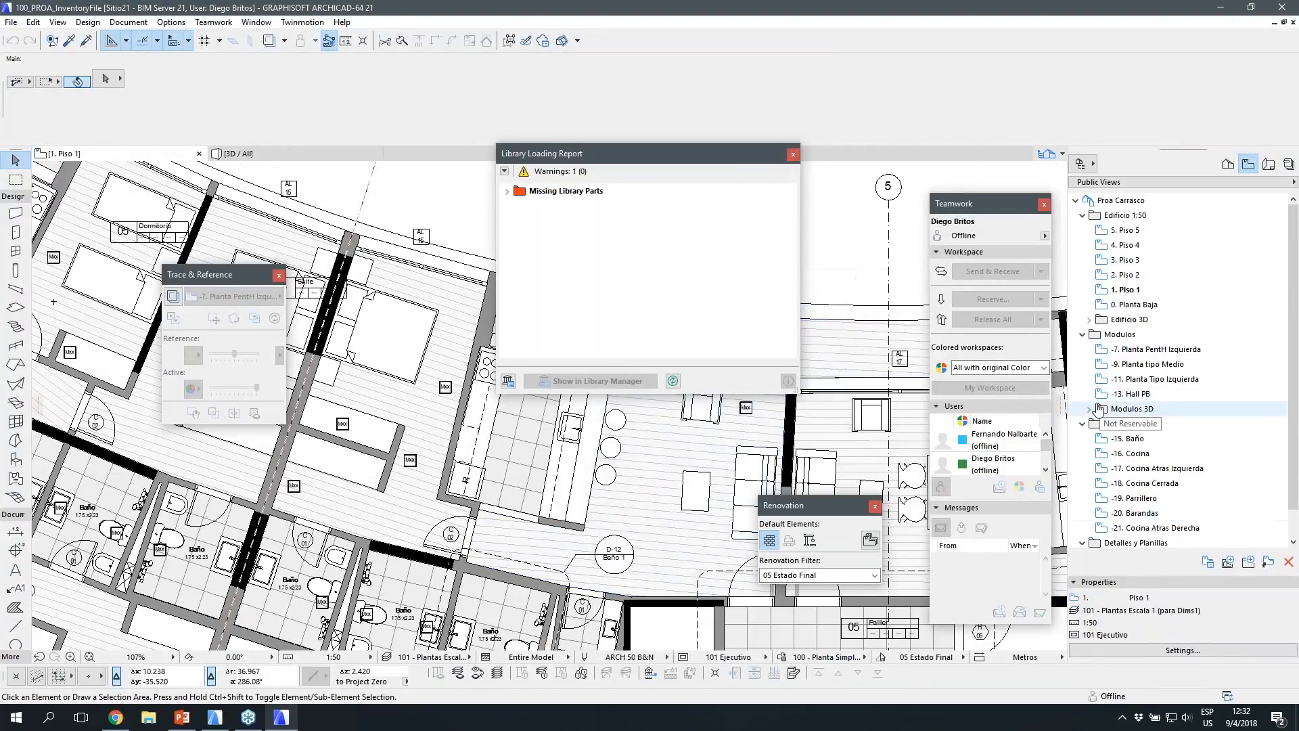
Step: Open the saved Vista 3D Edificio view from the Edificio 3D folder and dismiss the library loading report
left_click(1090, 320)
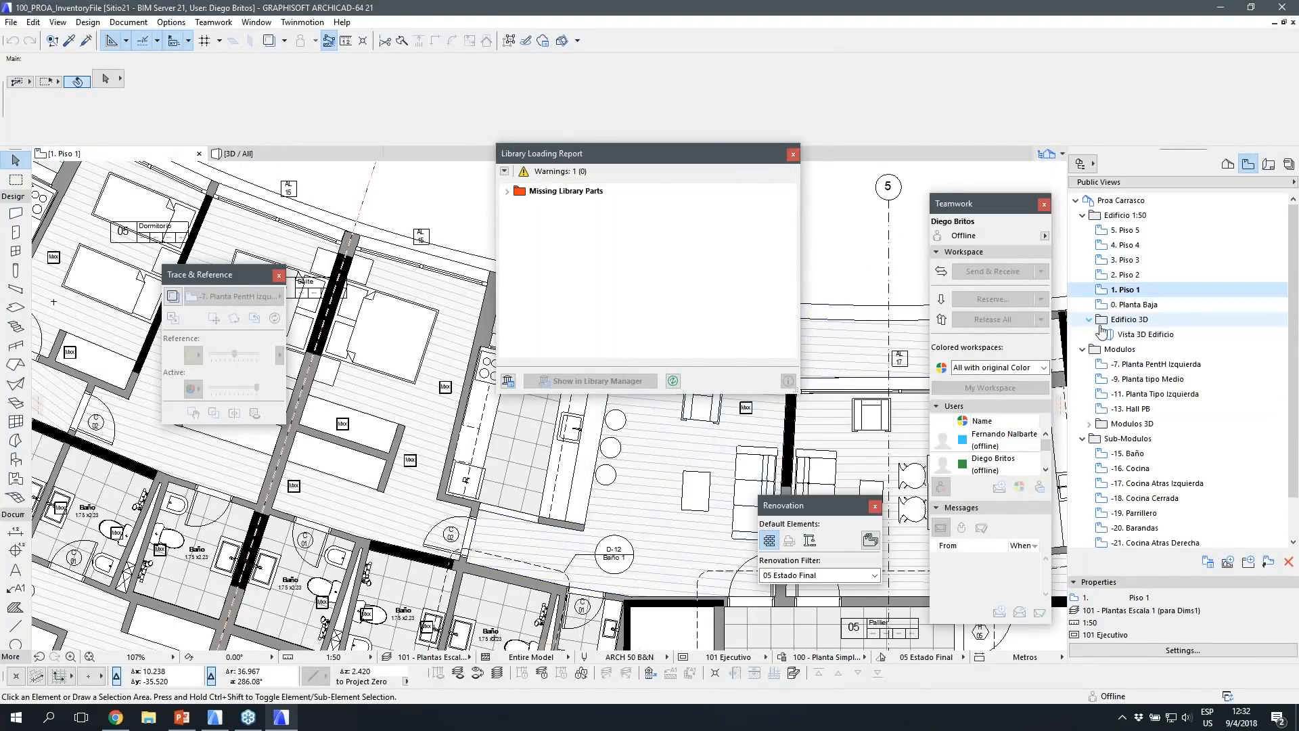
double_click(1121, 336)
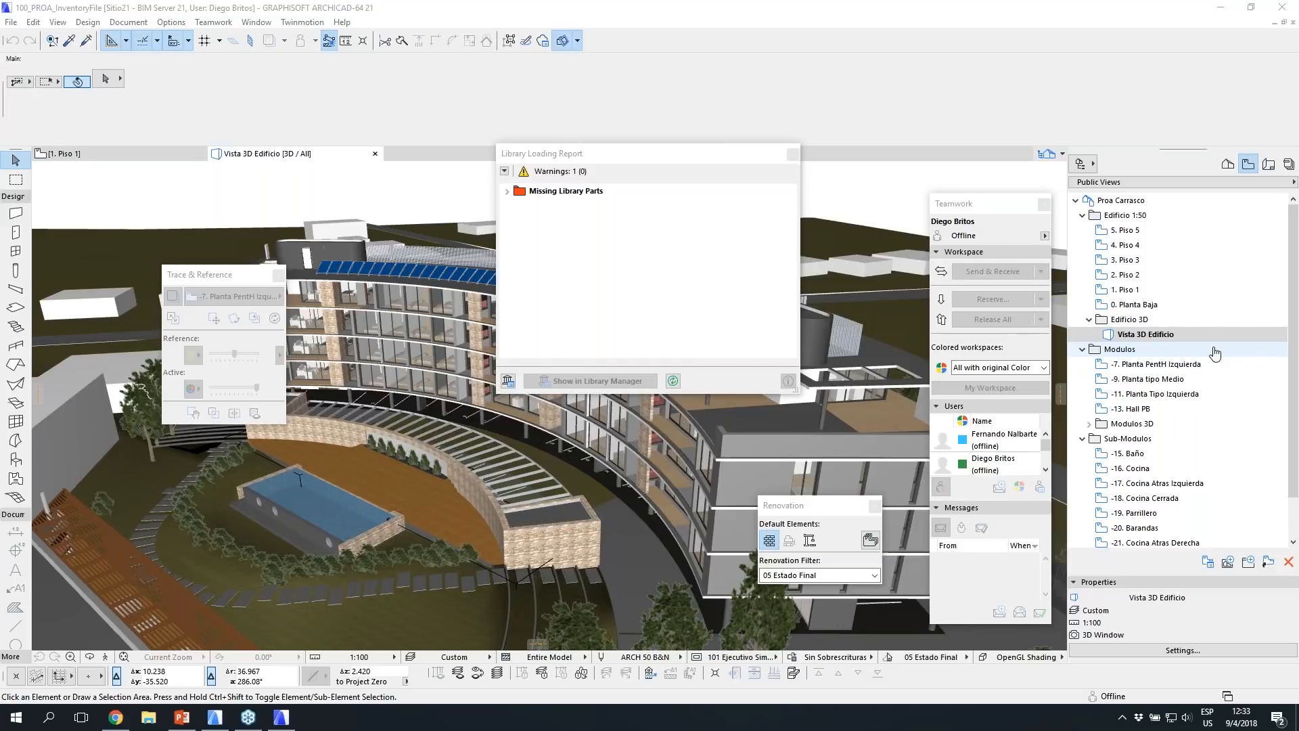
left_click(794, 155)
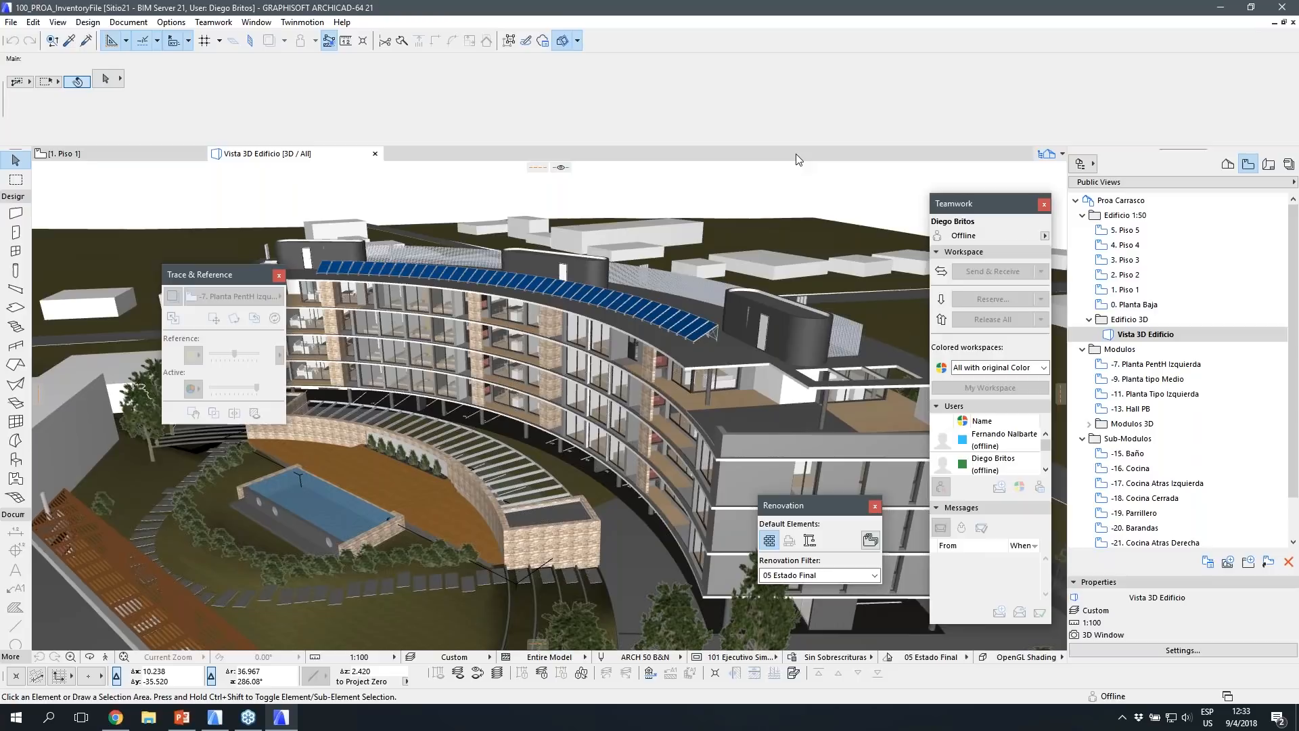
Step: Examine the opposite façade in 3D, select the Piso 3 apartment module to show its extent, and clear the selection
left_click_drag(138, 387, 896, 497)
middle_click_drag(718, 440, 365, 440, "shift")
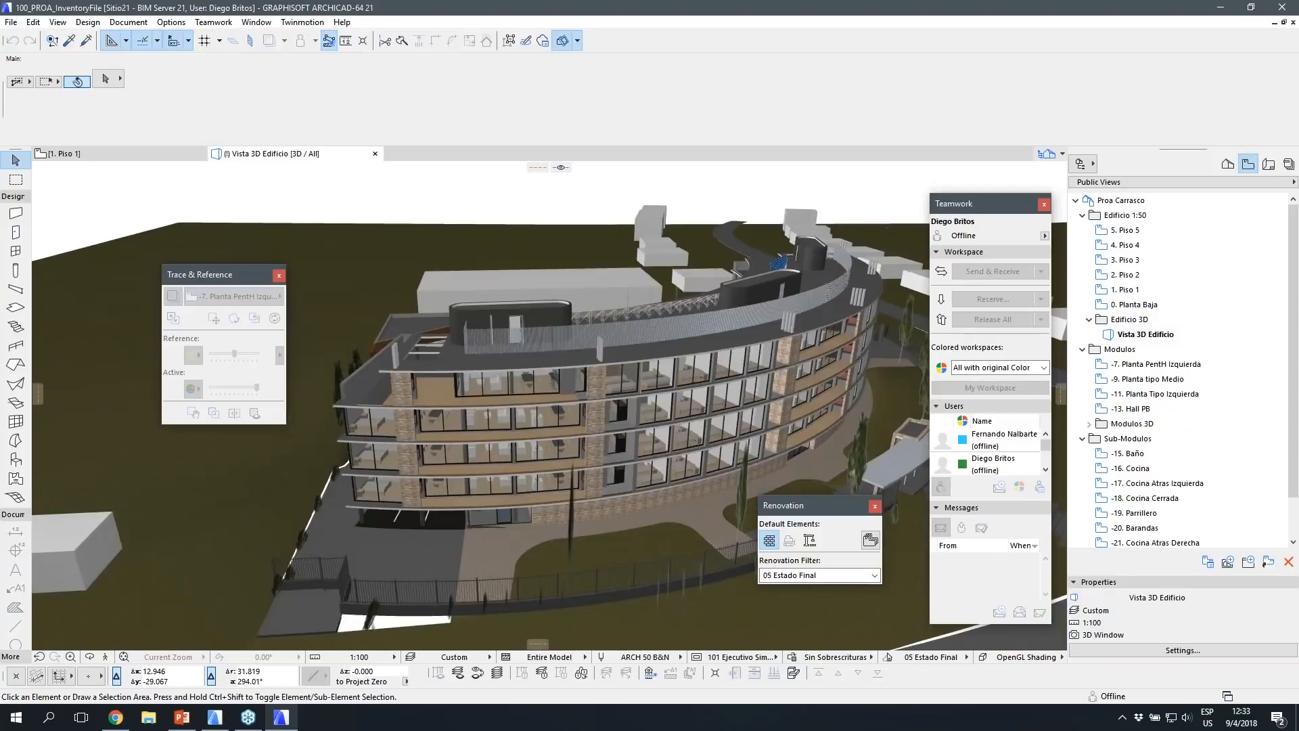
left_click_drag(514, 406, 604, 404)
scroll(604, 403, "up", 2)
left_click(611, 395)
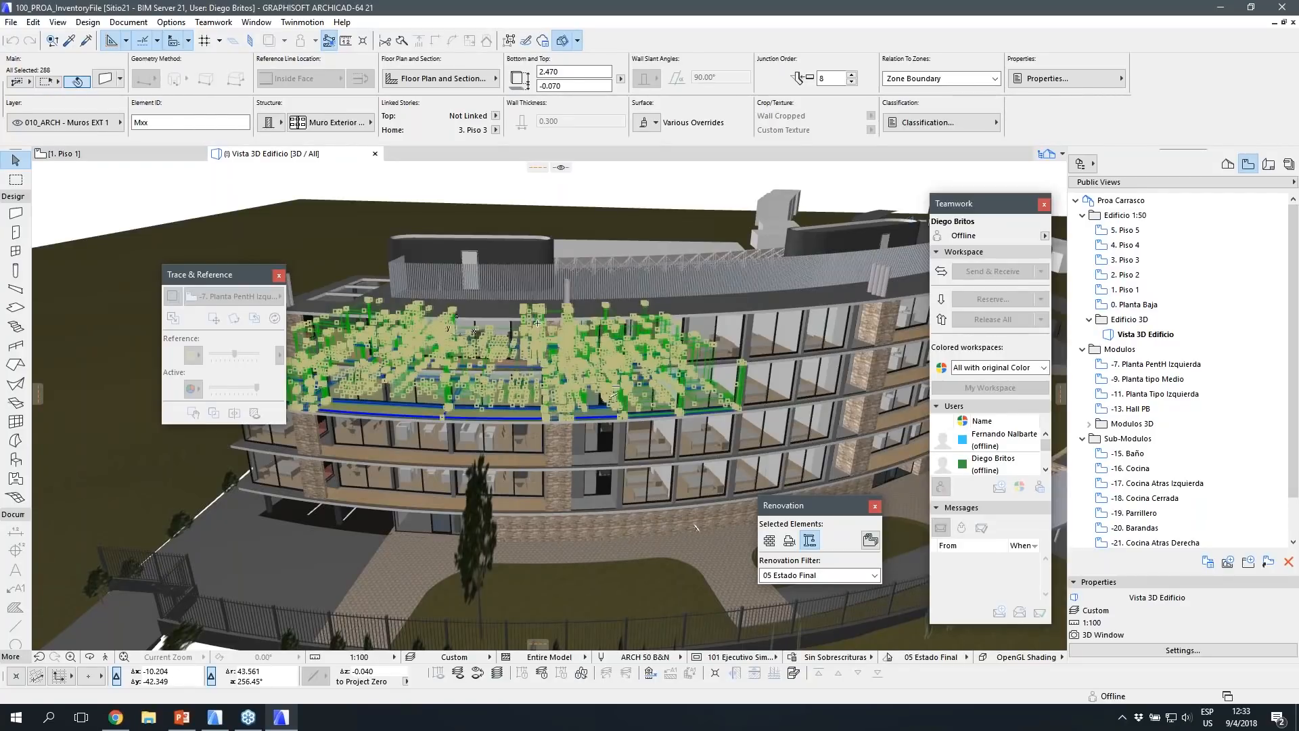
key("Escape")
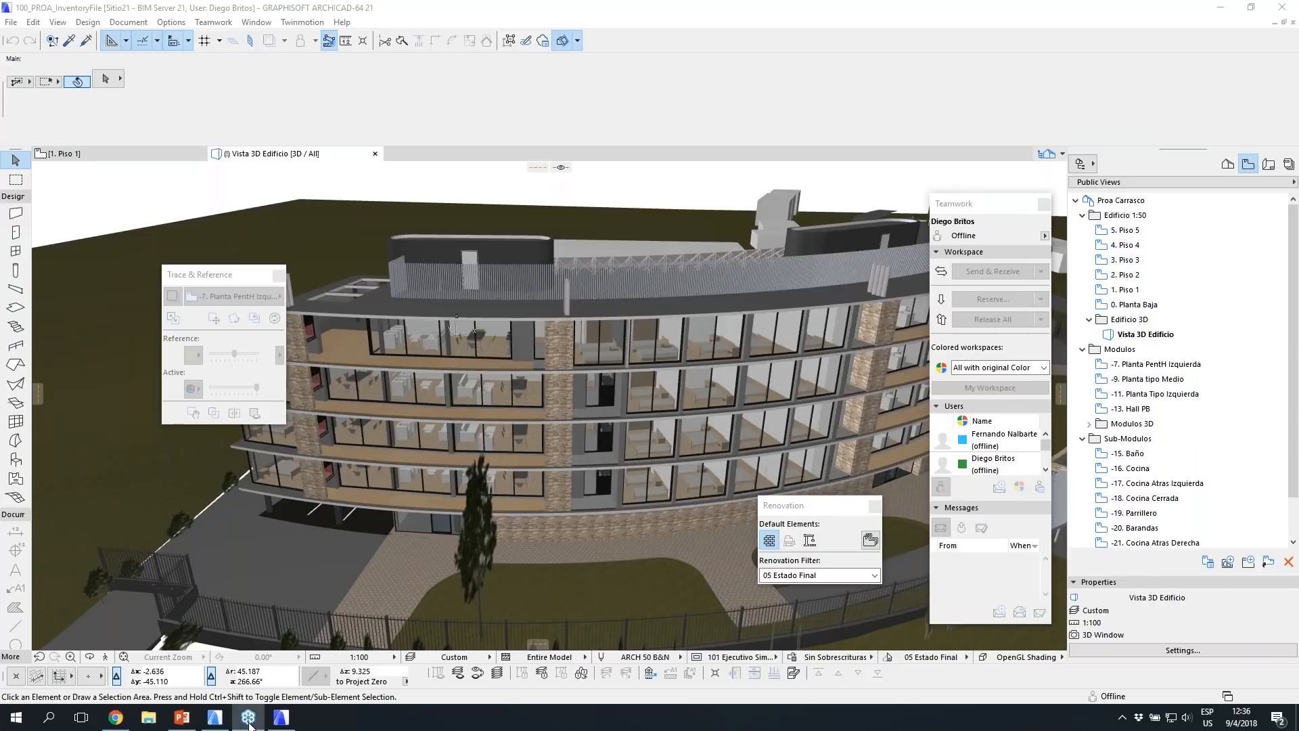
Step: Switch to PowerPoint and start the slide show from the closing GRACIAS slide
left_click(180, 718)
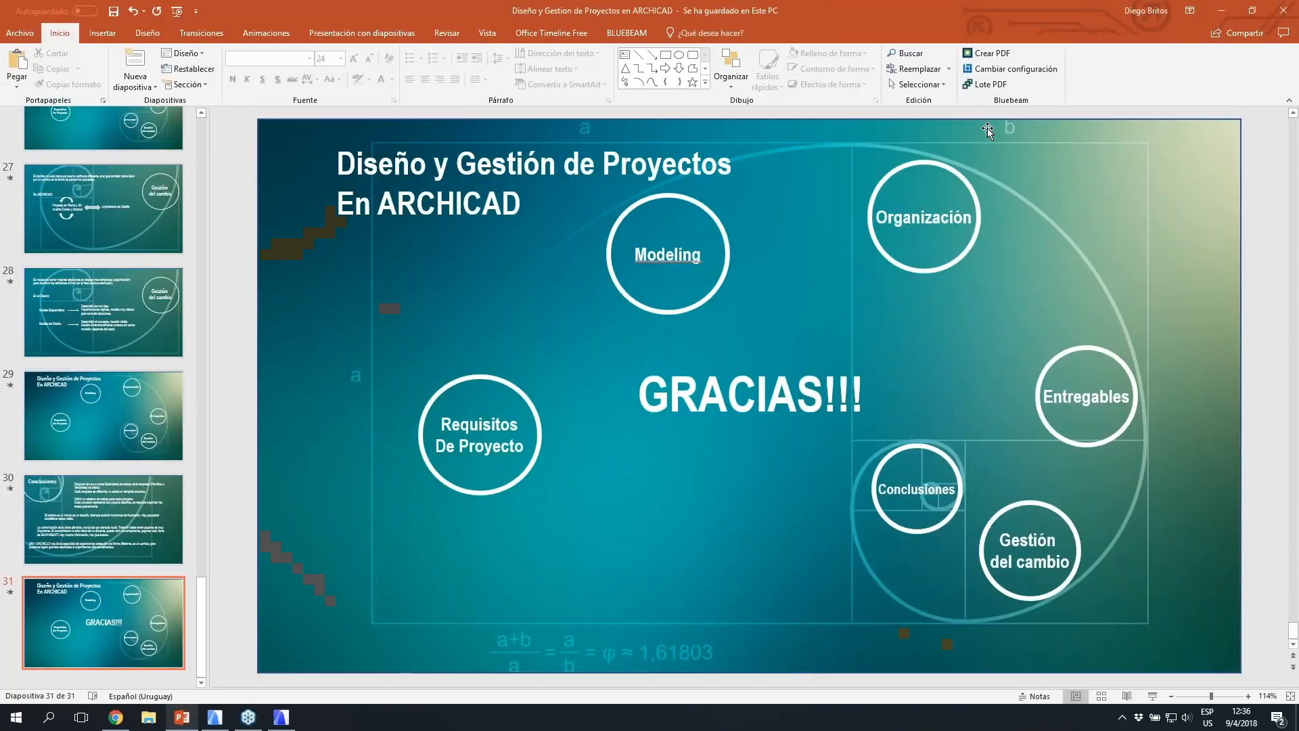
key("shift+F5")
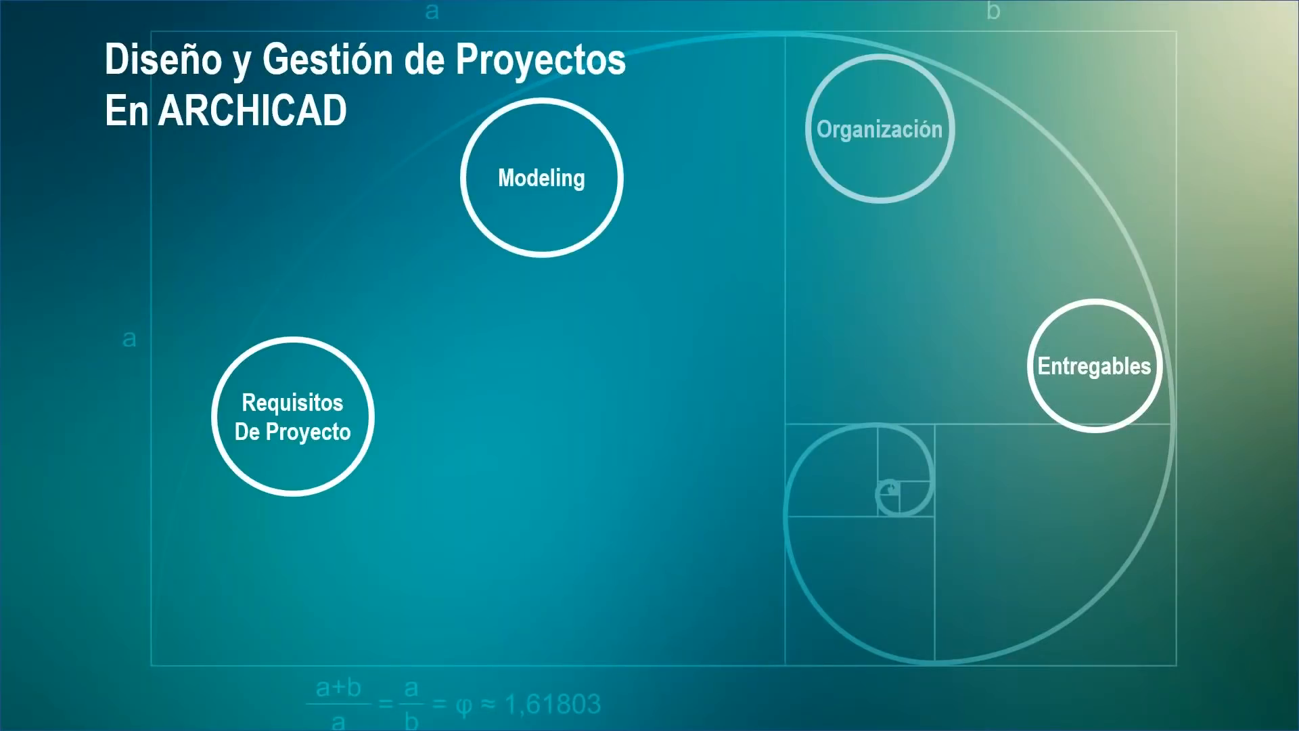
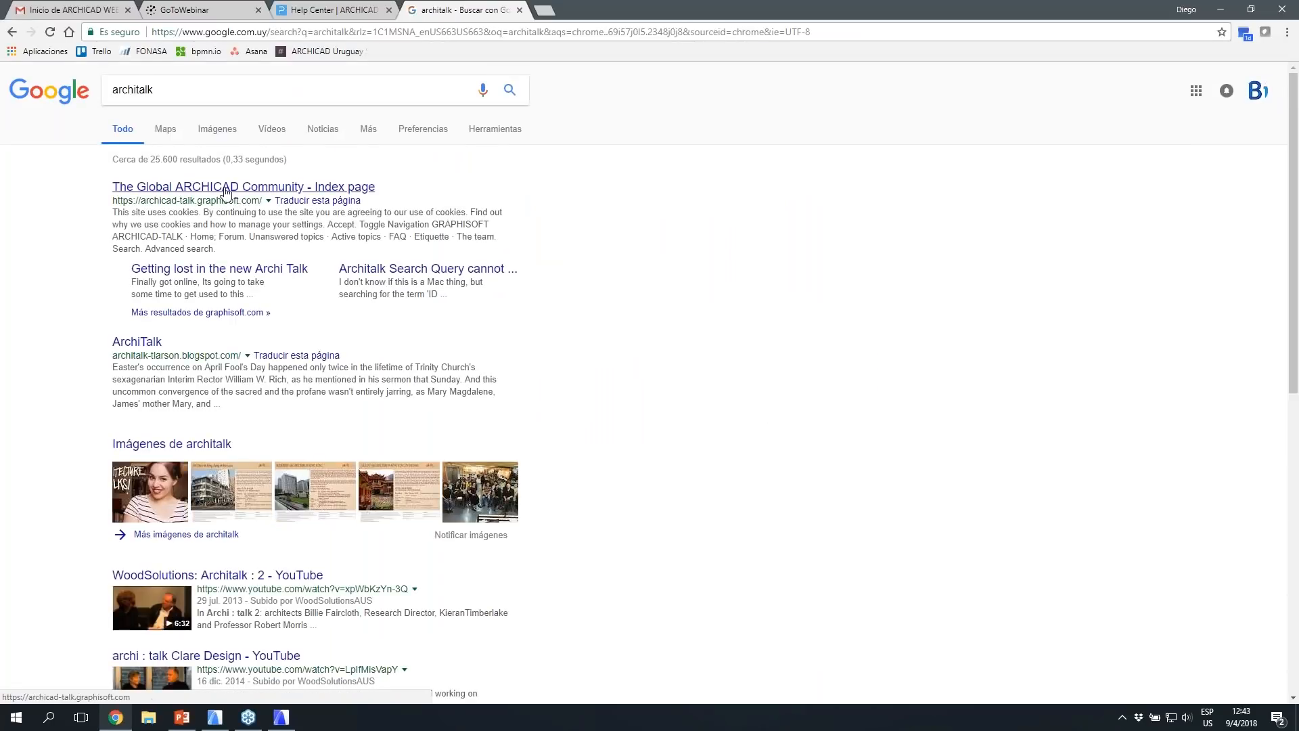
Step: Open The Global ARCHICAD Community forum from the architalk search results in the browser
left_click(225, 189)
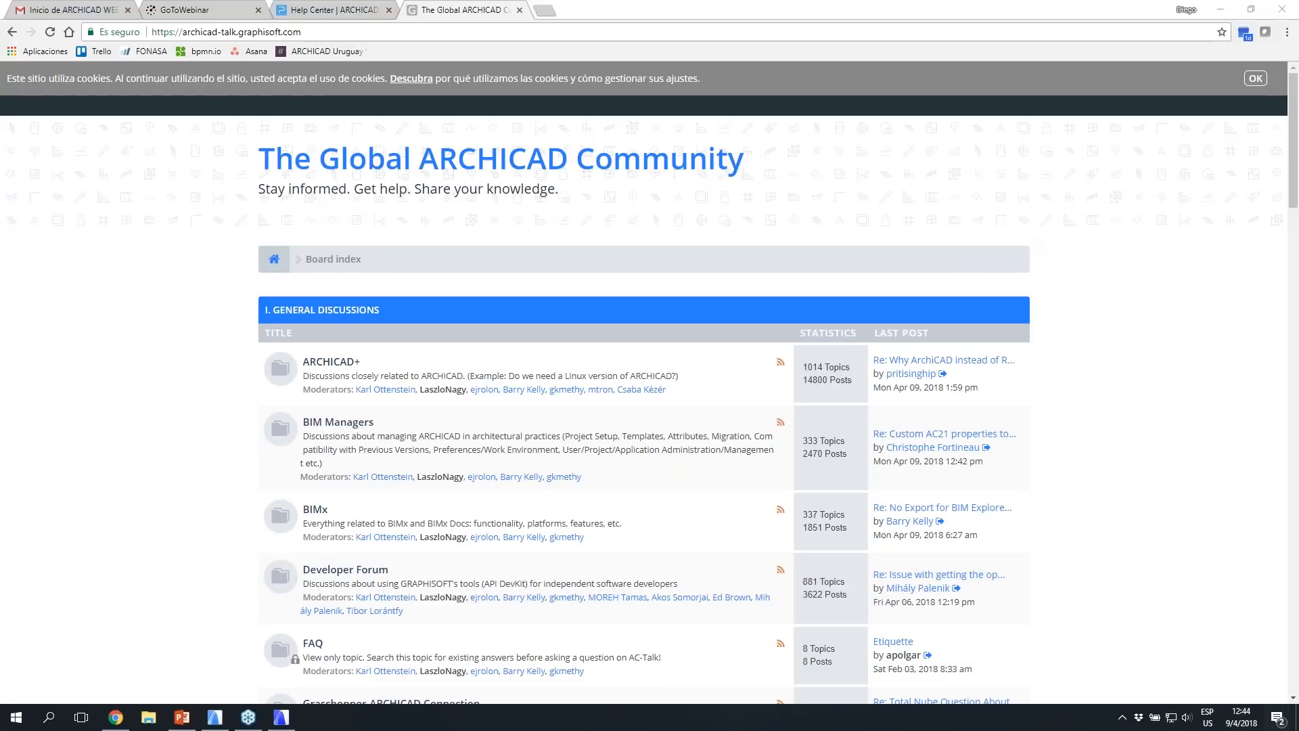
Step: Check the computer's basic system information from the desktop, and return to the closing slide in PowerPoint
left_click(1227, 11)
left_click(1227, 11)
left_click(1228, 11)
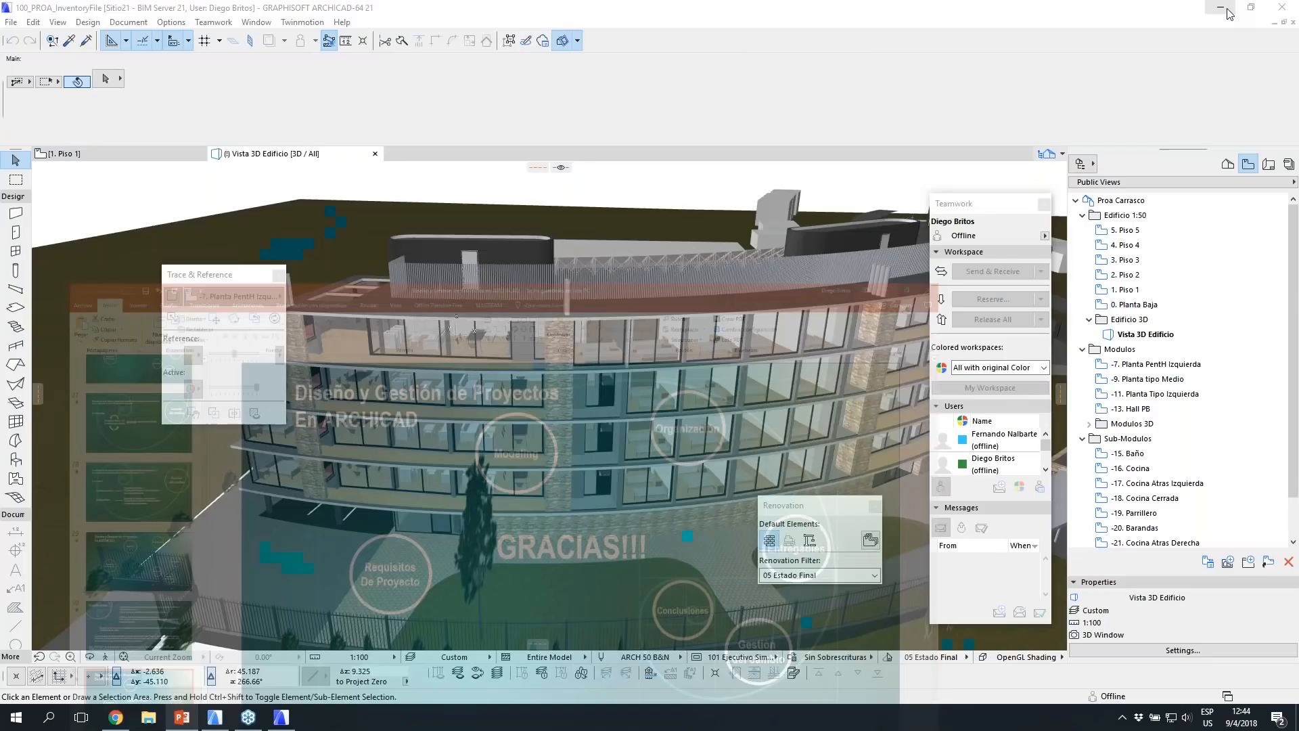
left_click(1228, 10)
left_click(1228, 11)
right_click(32, 23)
left_click(96, 170)
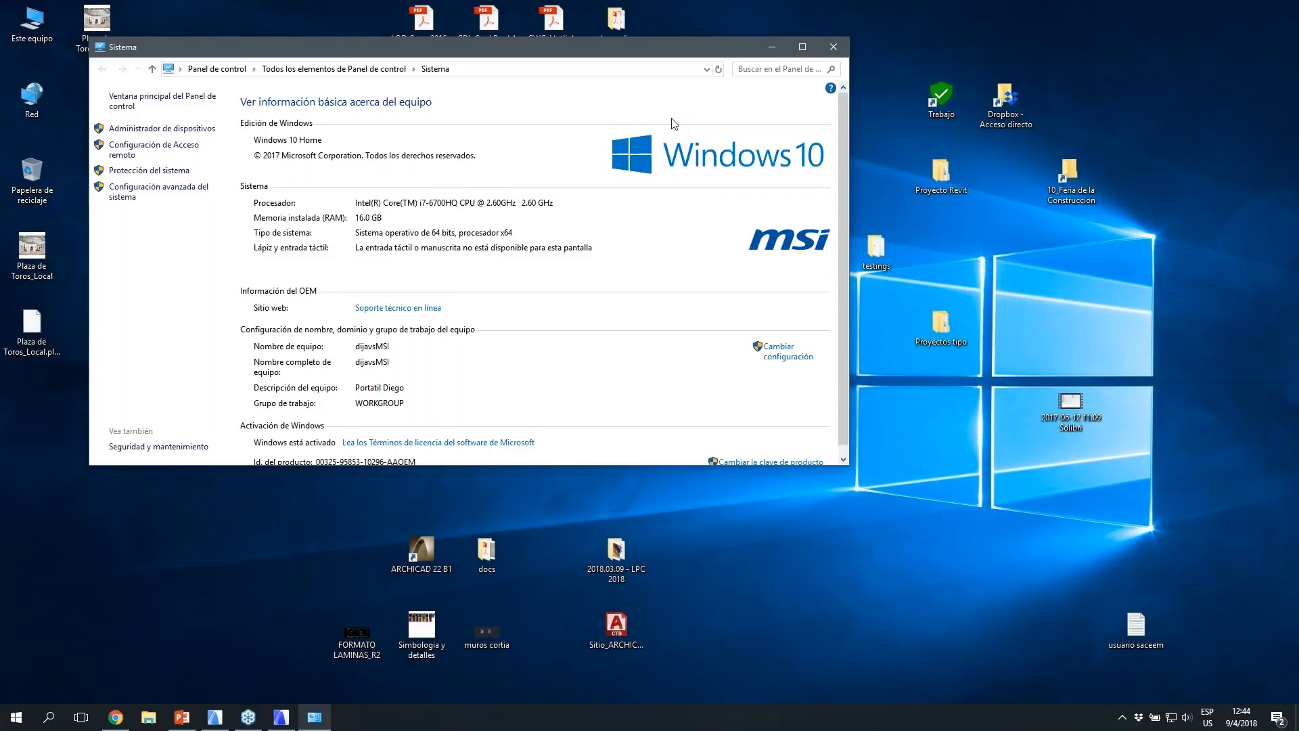
left_click(836, 48)
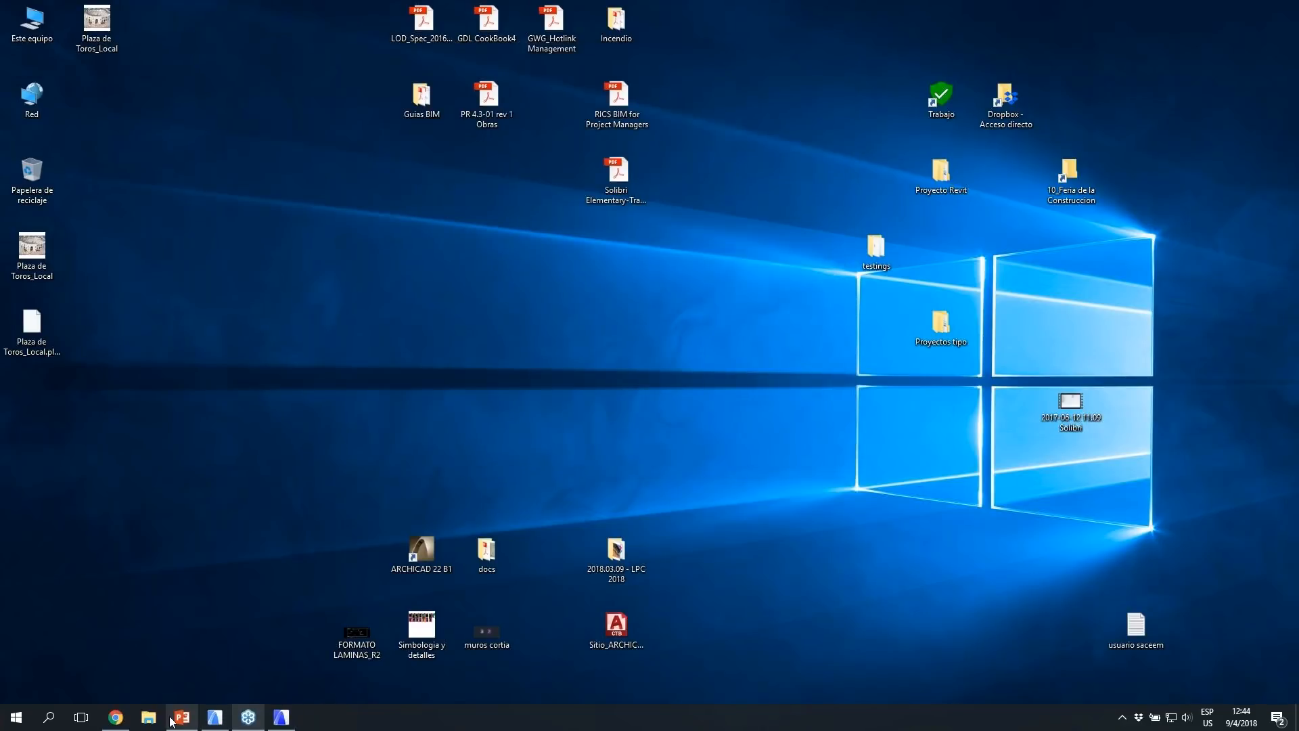
left_click(193, 718)
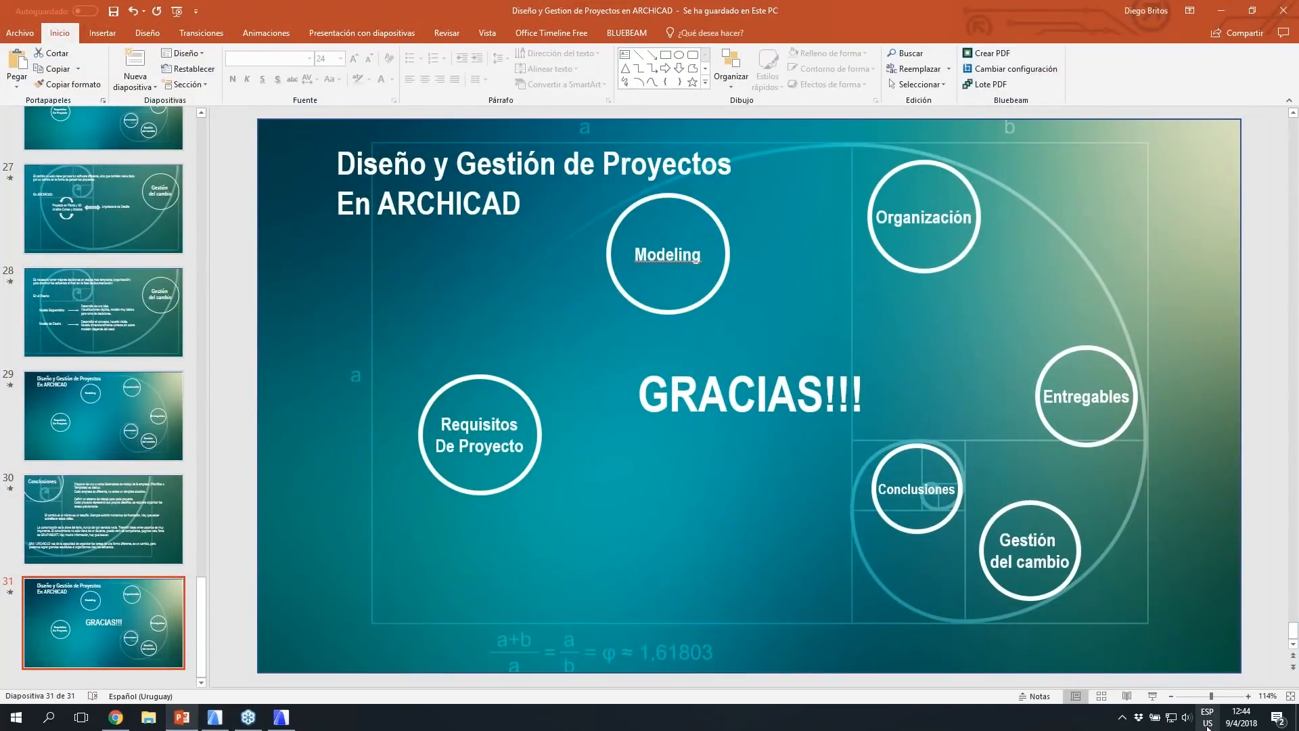
Step: Show the closing GRACIAS slide as a slide show, and end the show
left_click(1157, 696)
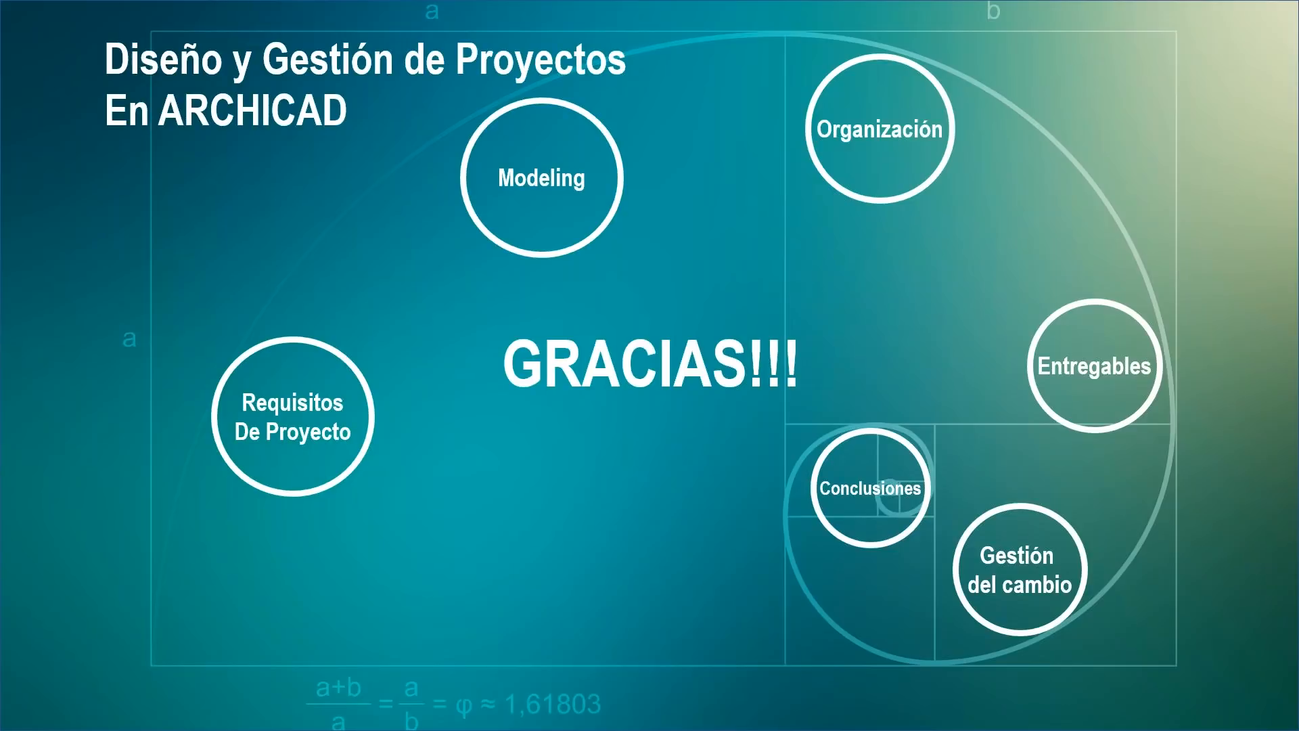
key("Escape")
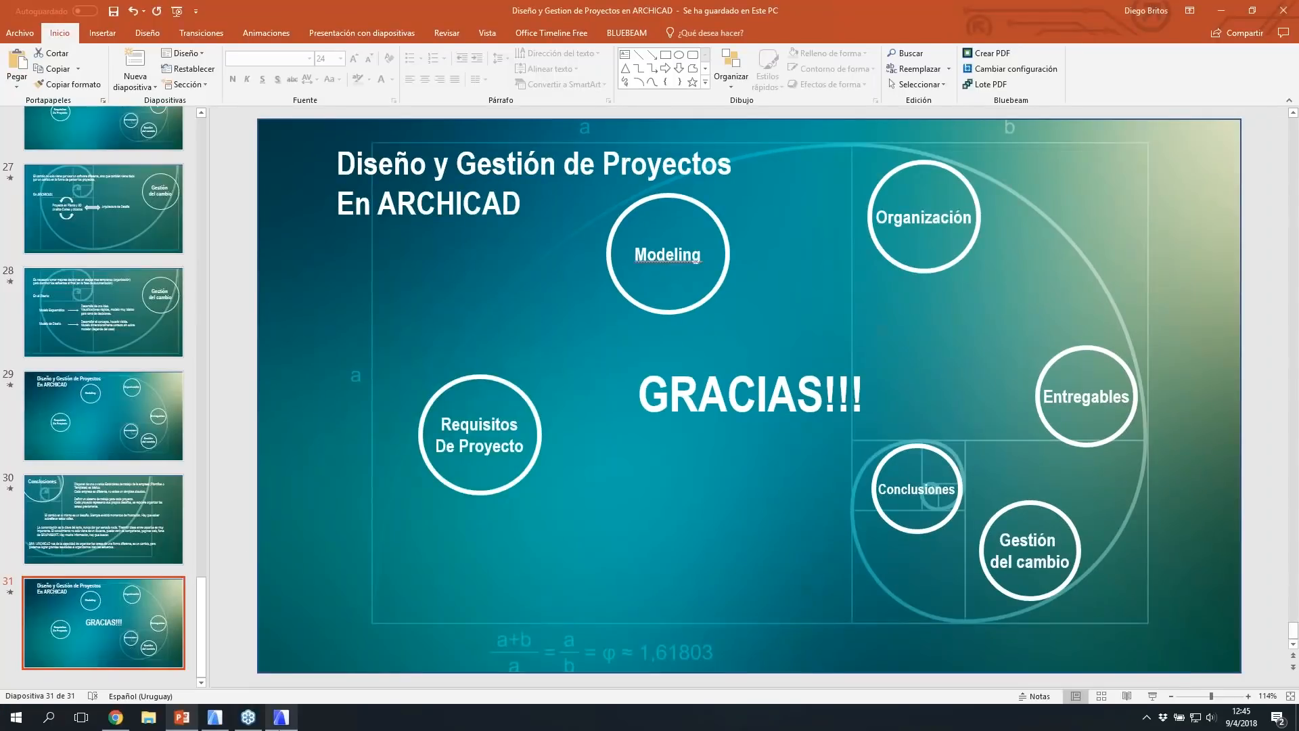
Step: Switch to the Plaza de Toros project in ARCHICAD, view its model-view pen sets, and leave them unapplied
left_click(215, 717)
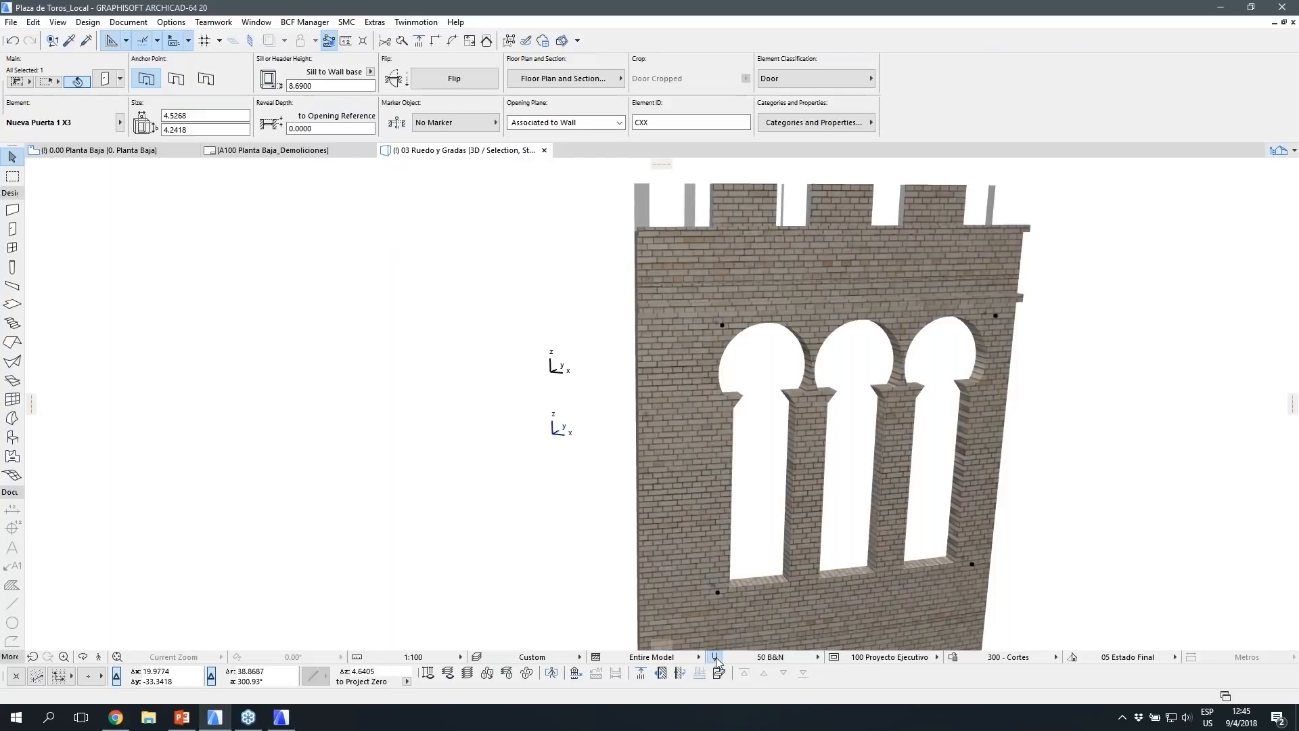
left_click(722, 658)
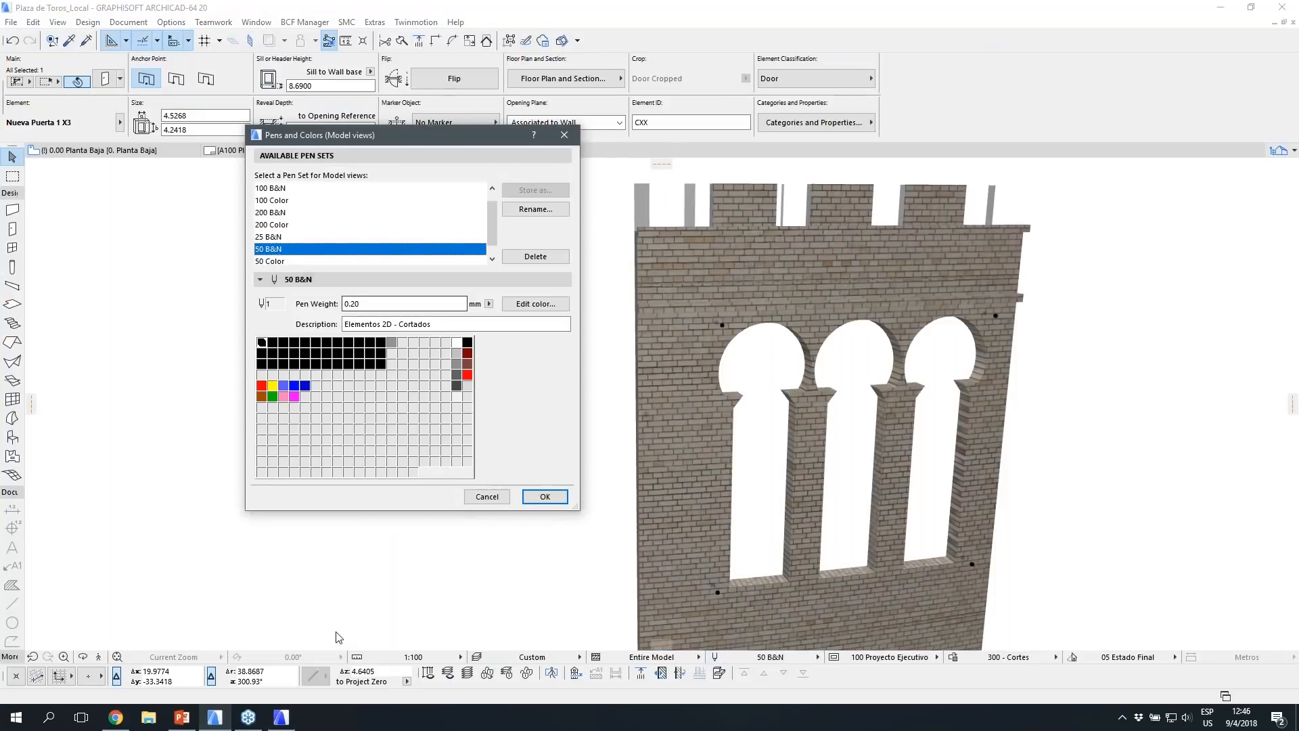
key("Escape")
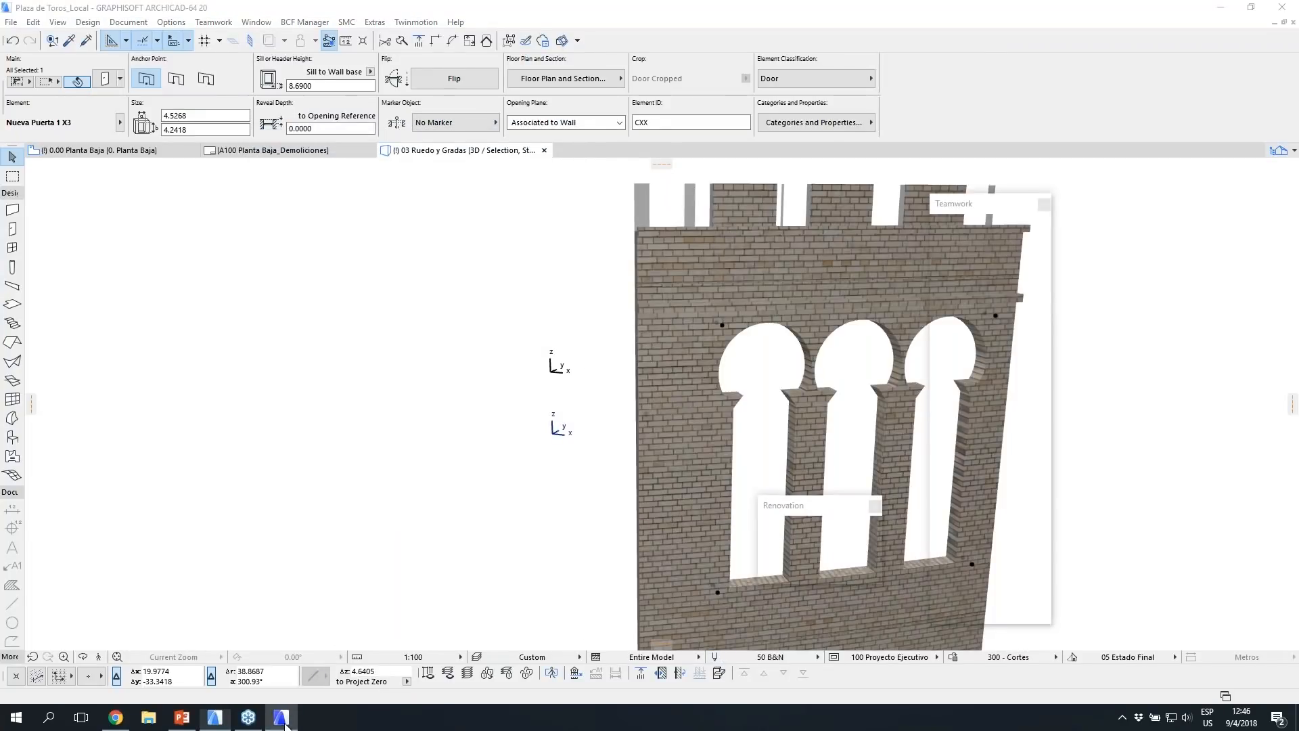
Step: In the PROA project, compare the ARCH 100, ARCH 50 B&N and ARCH 200 B&N pen sets without applying any of them
left_click(285, 722)
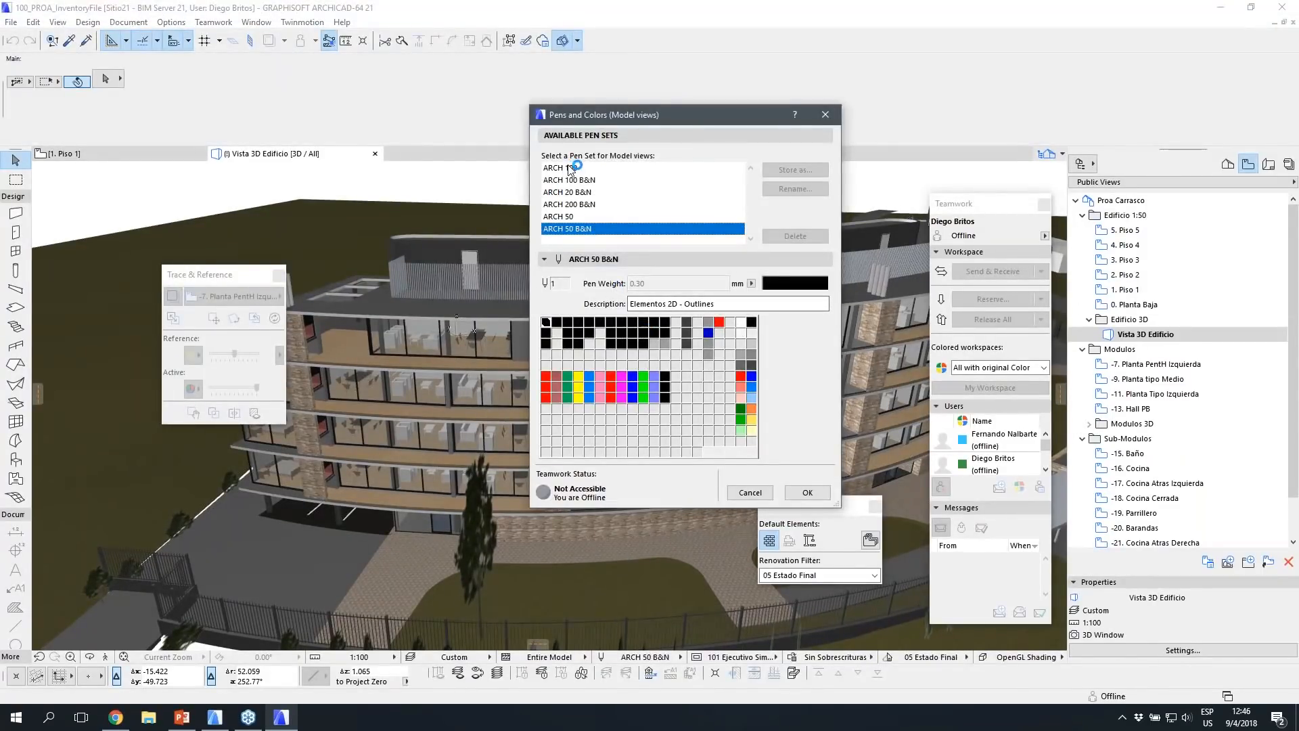
left_click(569, 168)
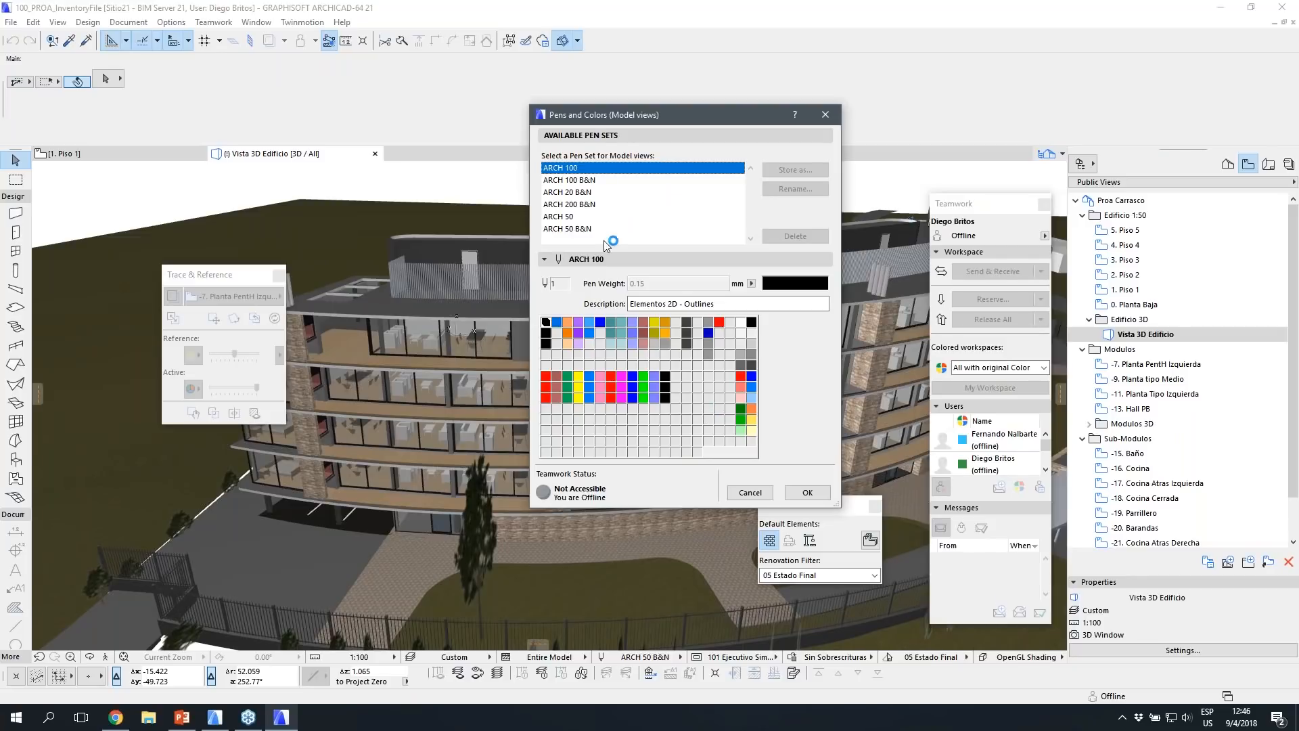
left_click(580, 229)
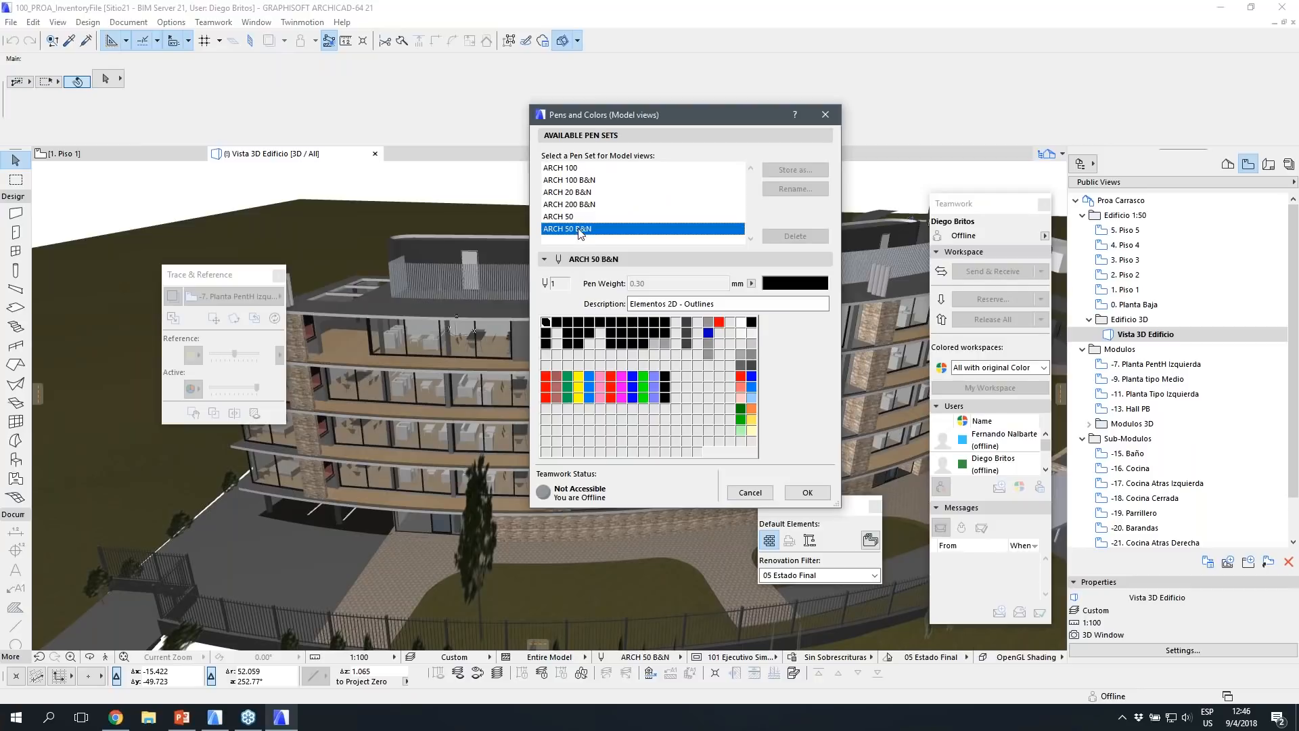
left_click(583, 204)
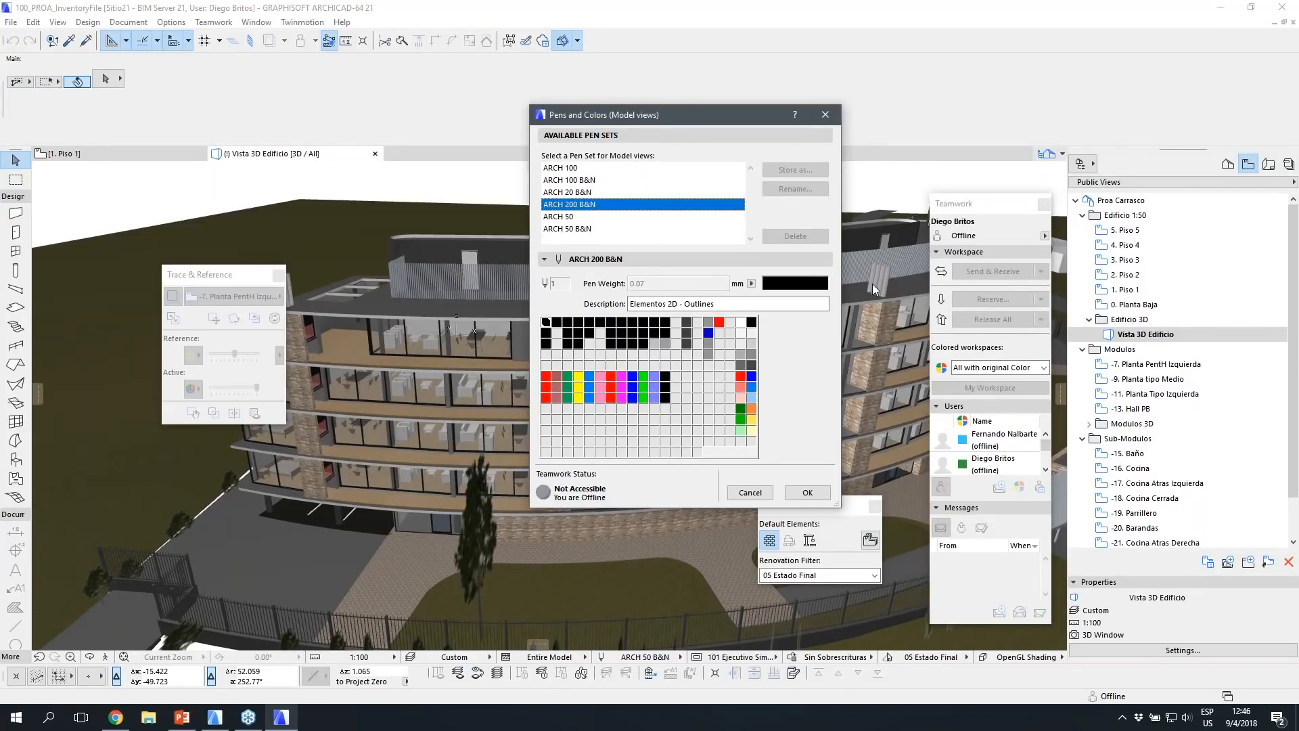
left_click(825, 117)
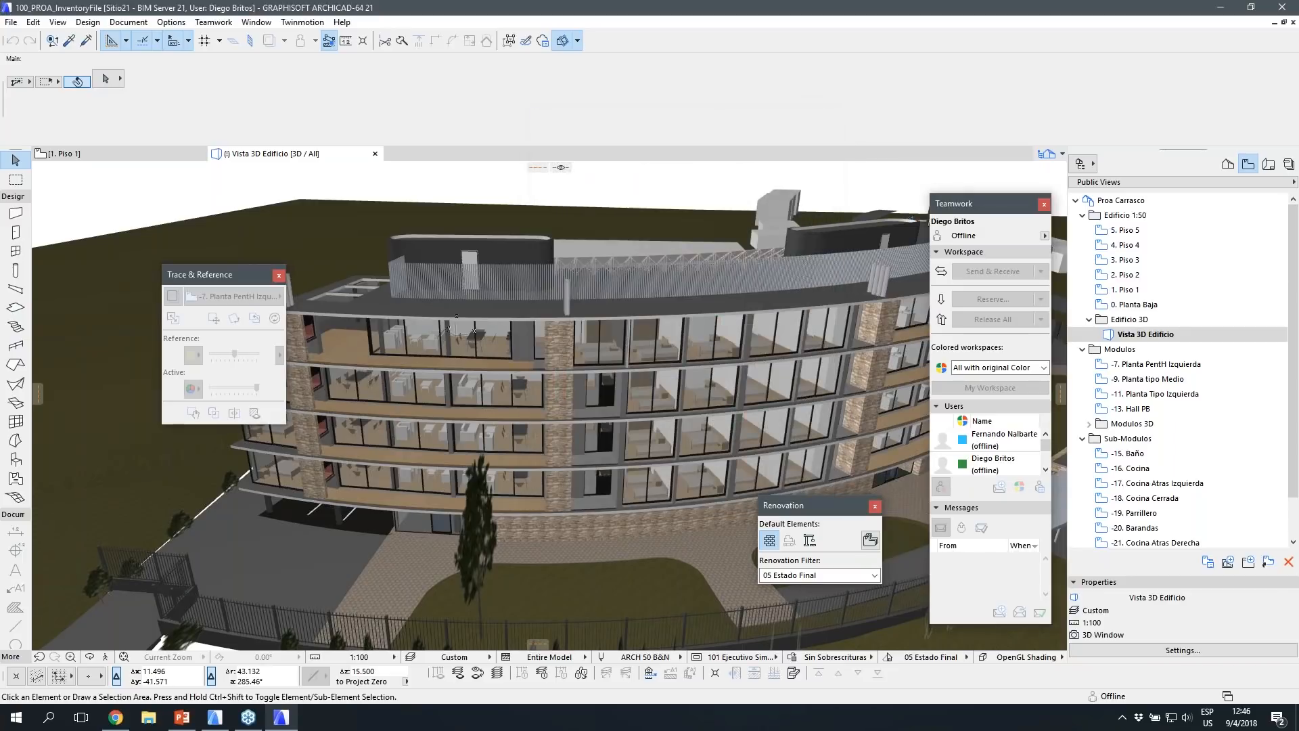
Step: Return to the Plaza de Toros project, undo the drag of the triple-arch opening, and display the entire model in 3D
left_click(1221, 6)
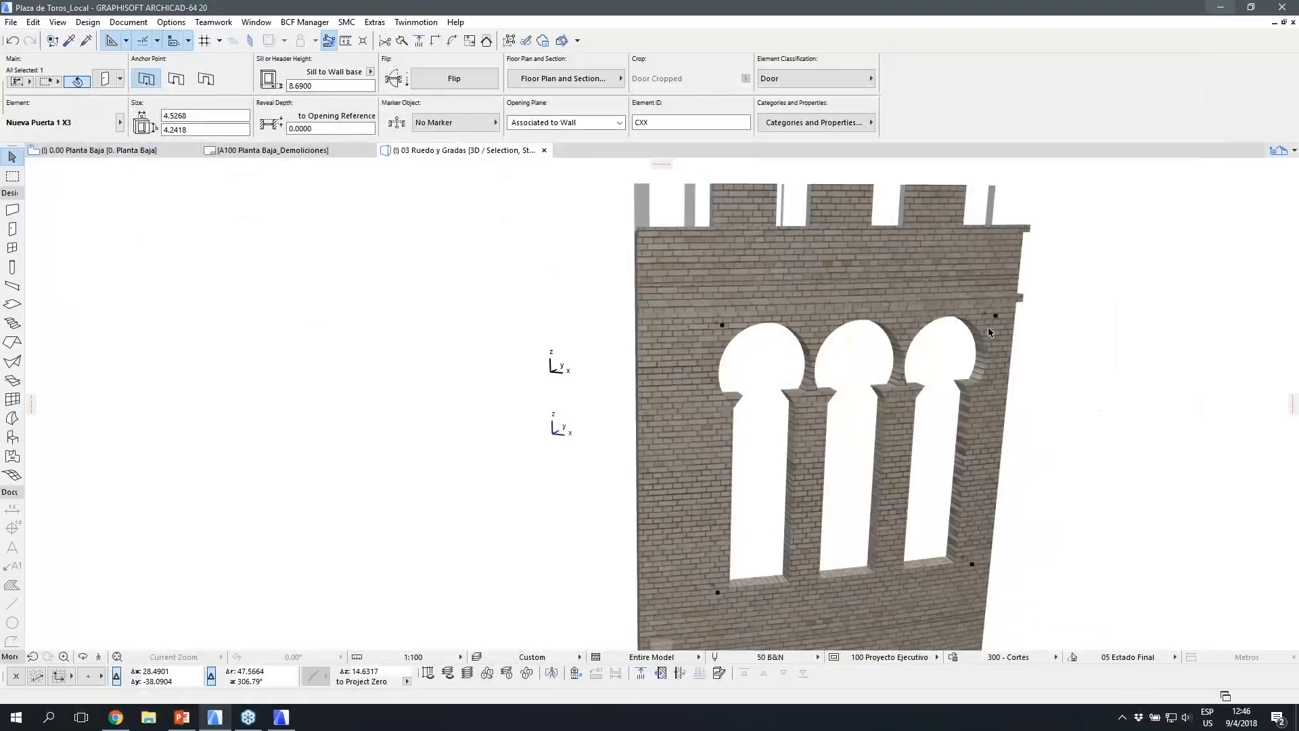
key("ctrl+z")
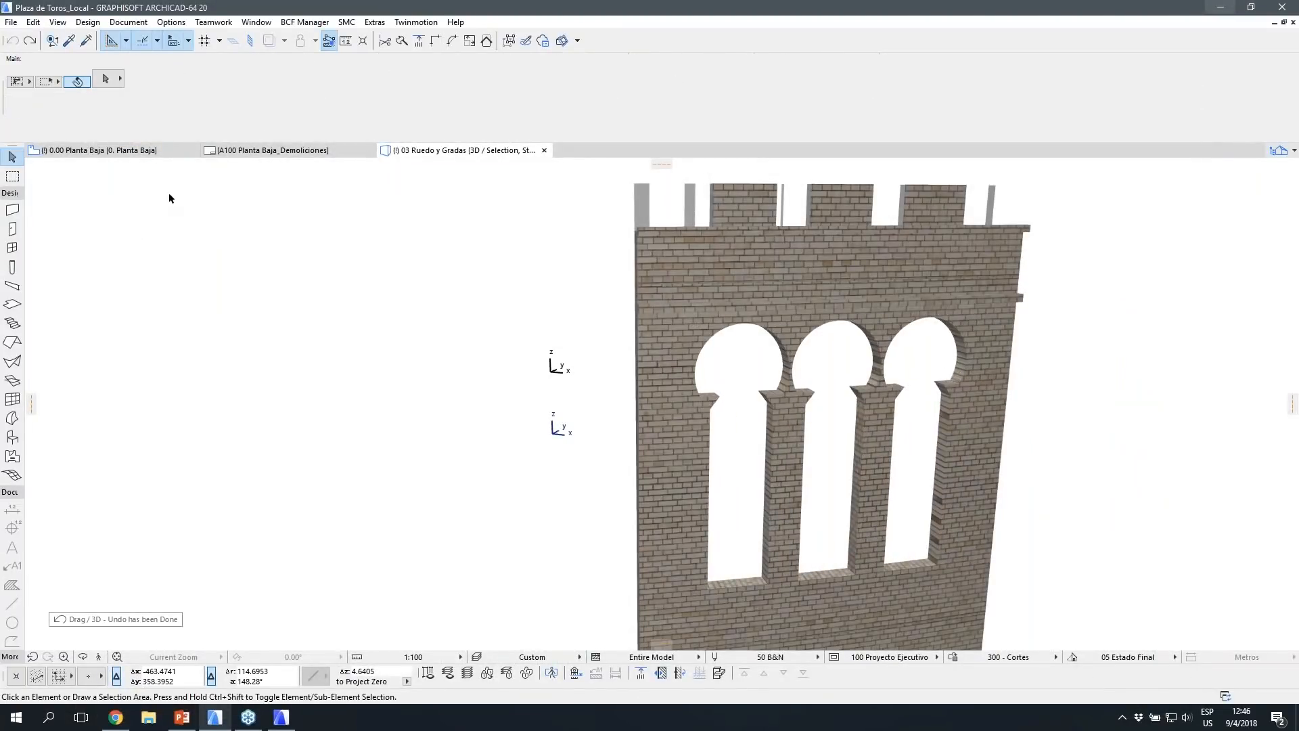
left_click(443, 253)
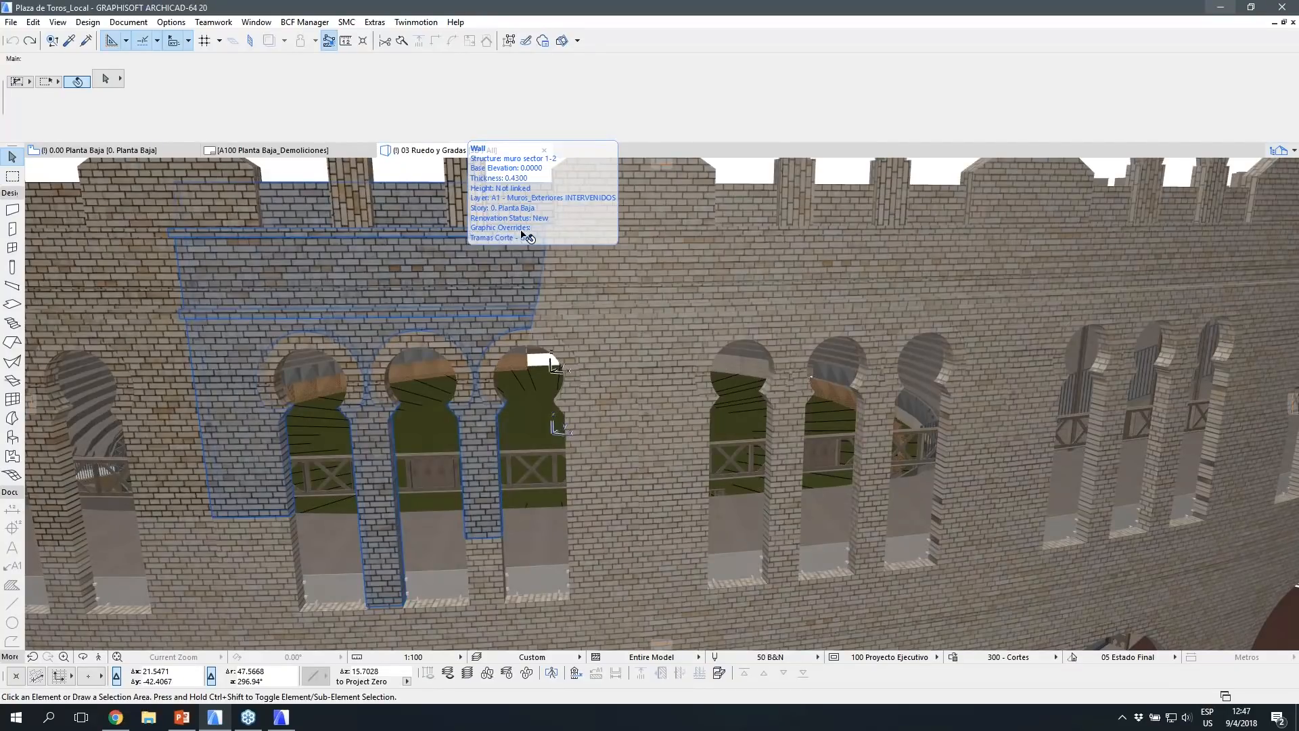
Step: Show the Twinmotion add-on's commands in the Plaza de Toros project
left_click(433, 23)
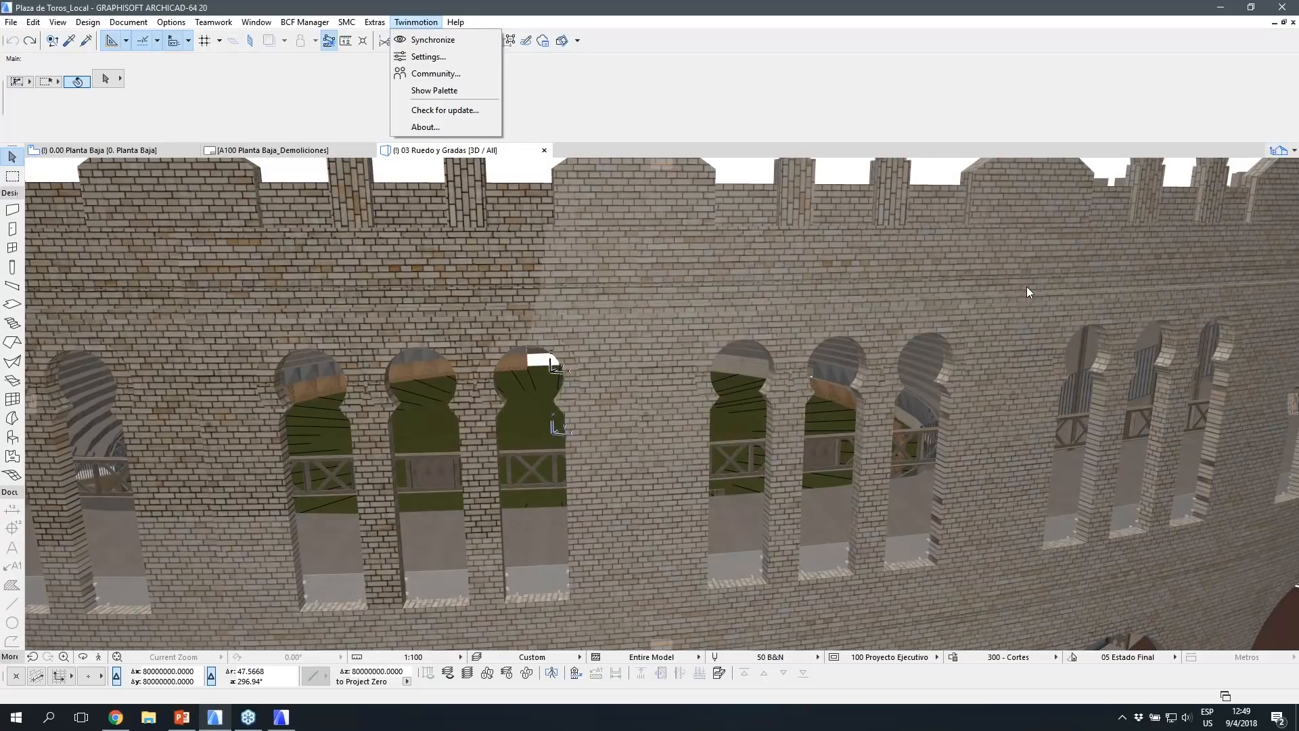
key("alt+Tab")
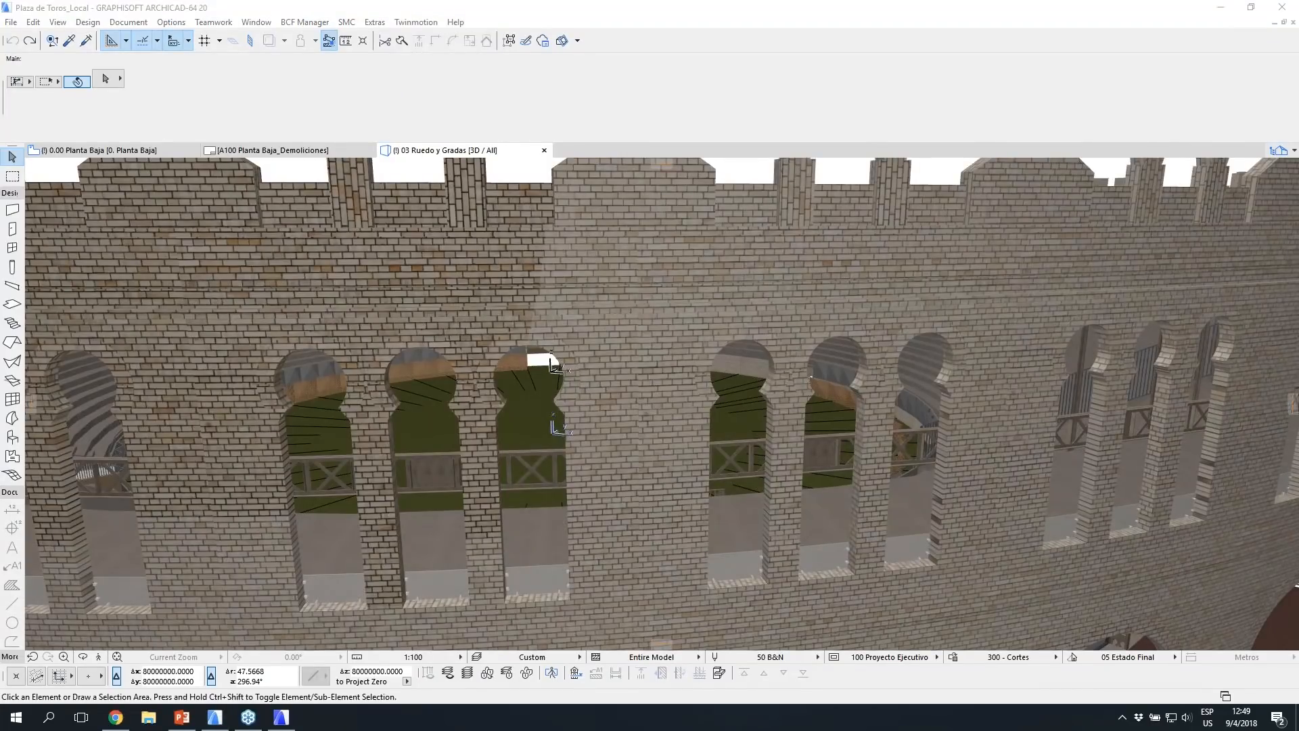
left_click(115, 717)
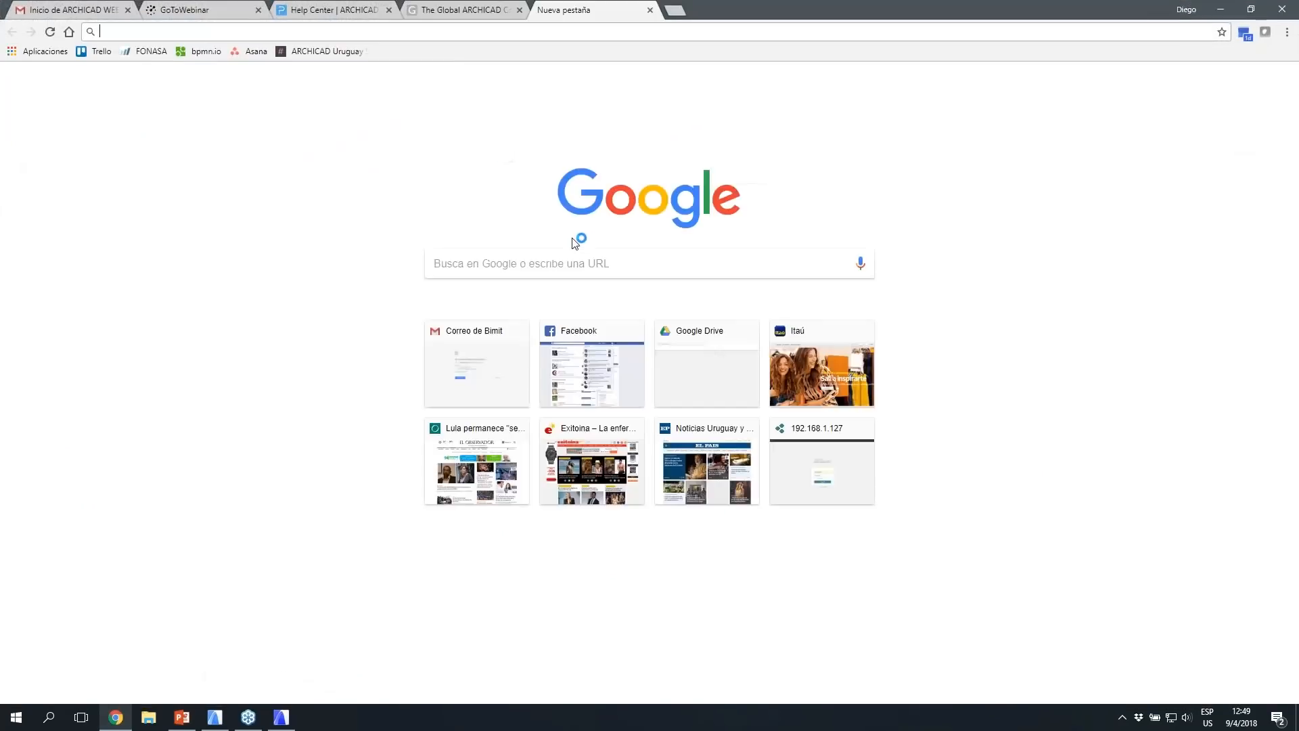
type("shoe")
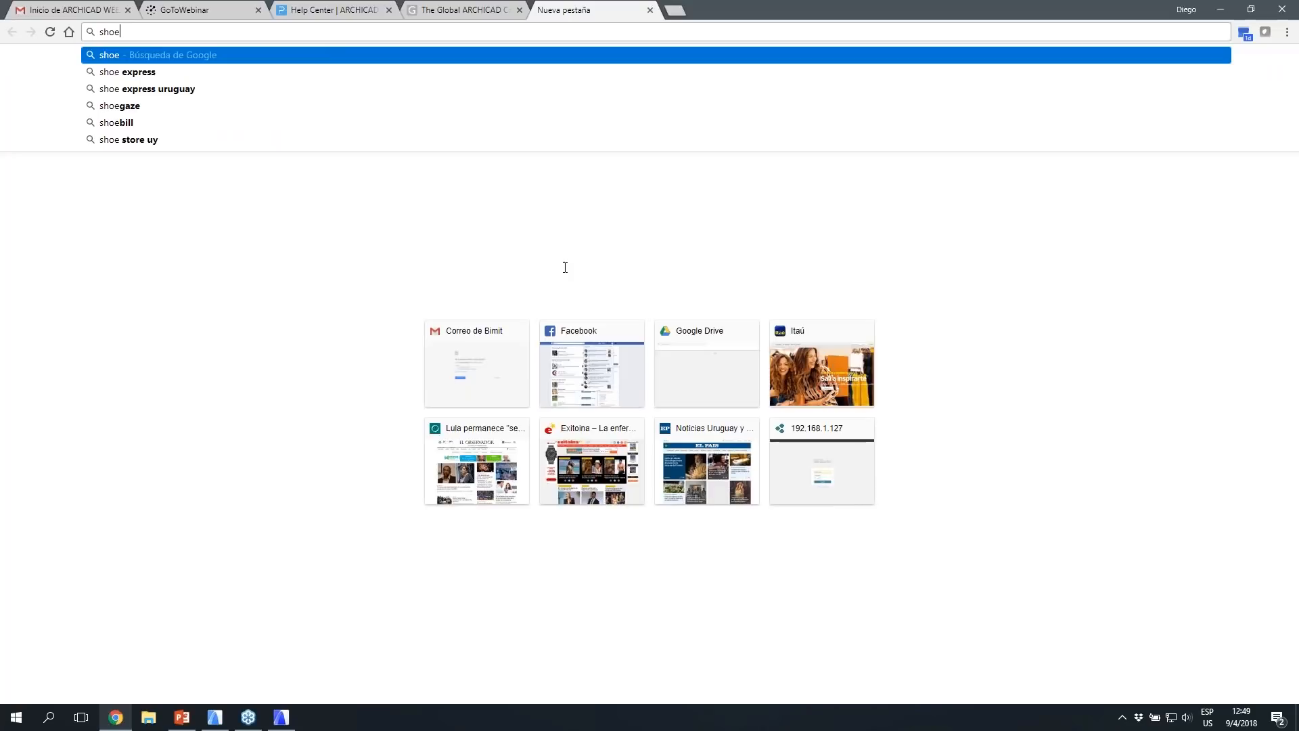
type("gnome")
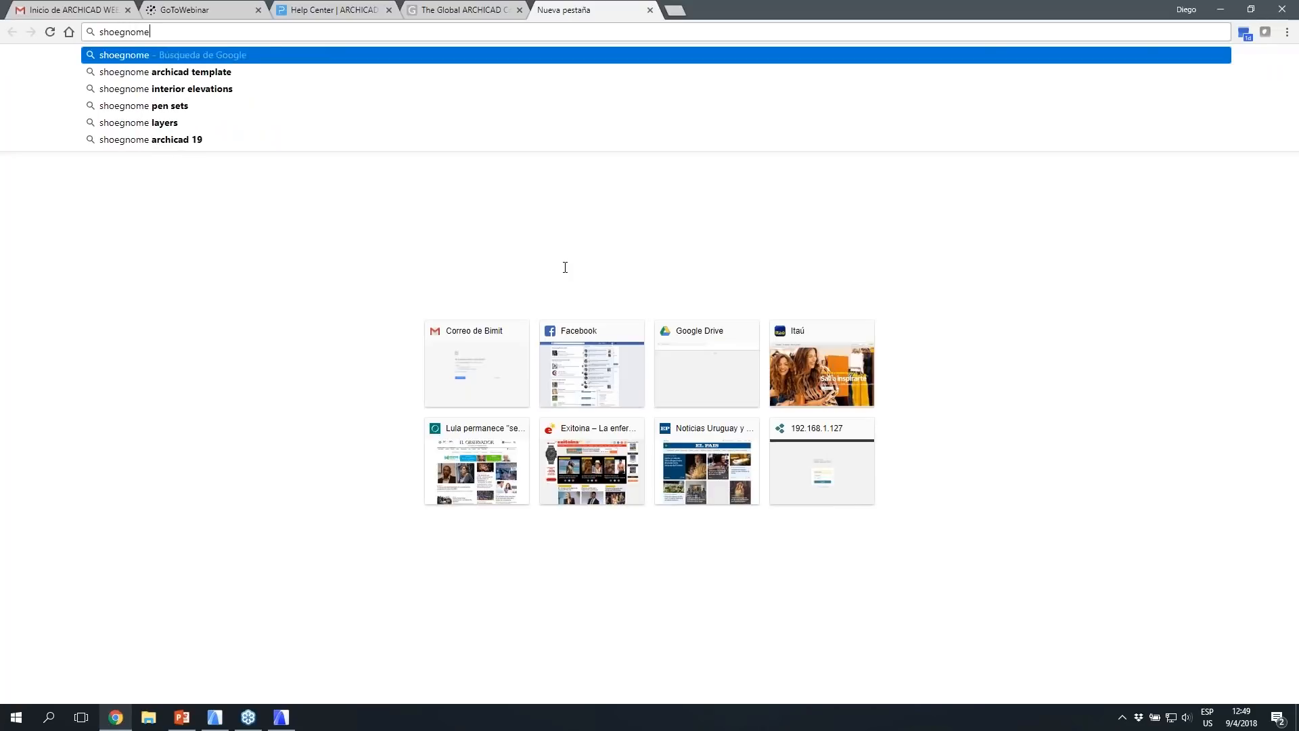
key("Return")
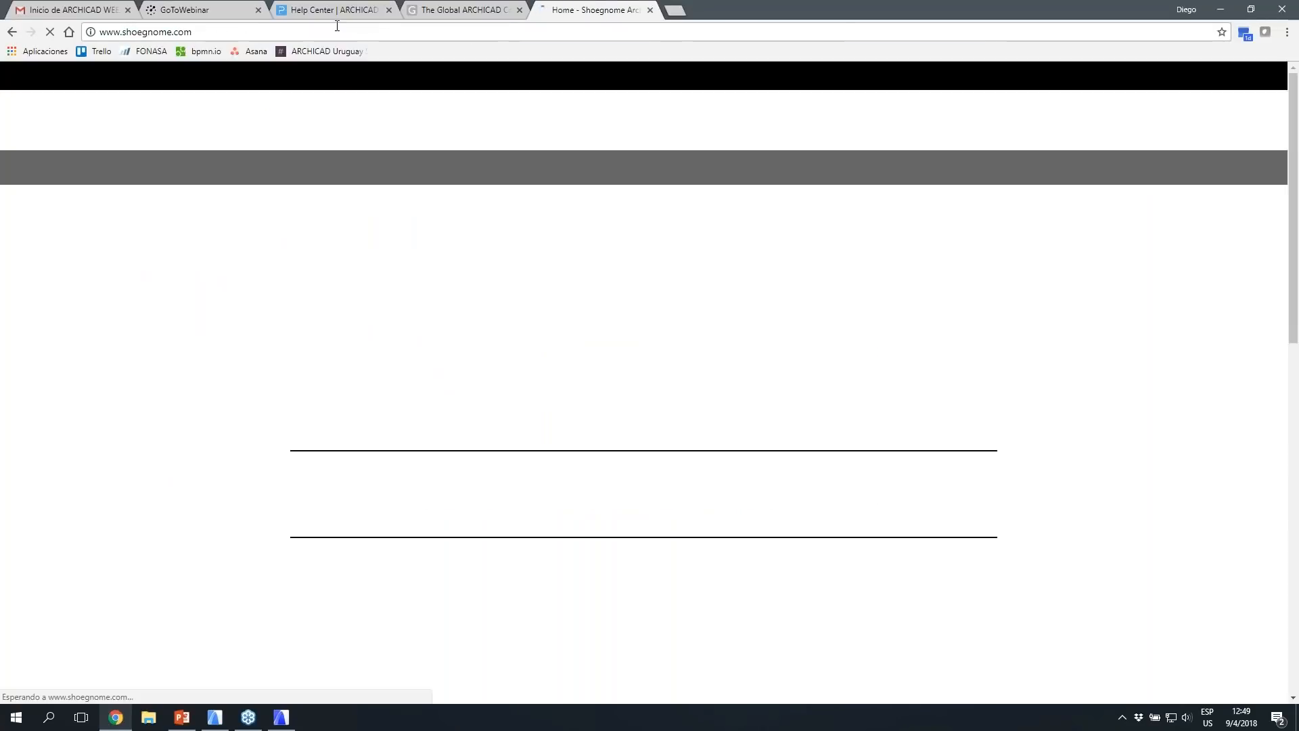
left_click(337, 27)
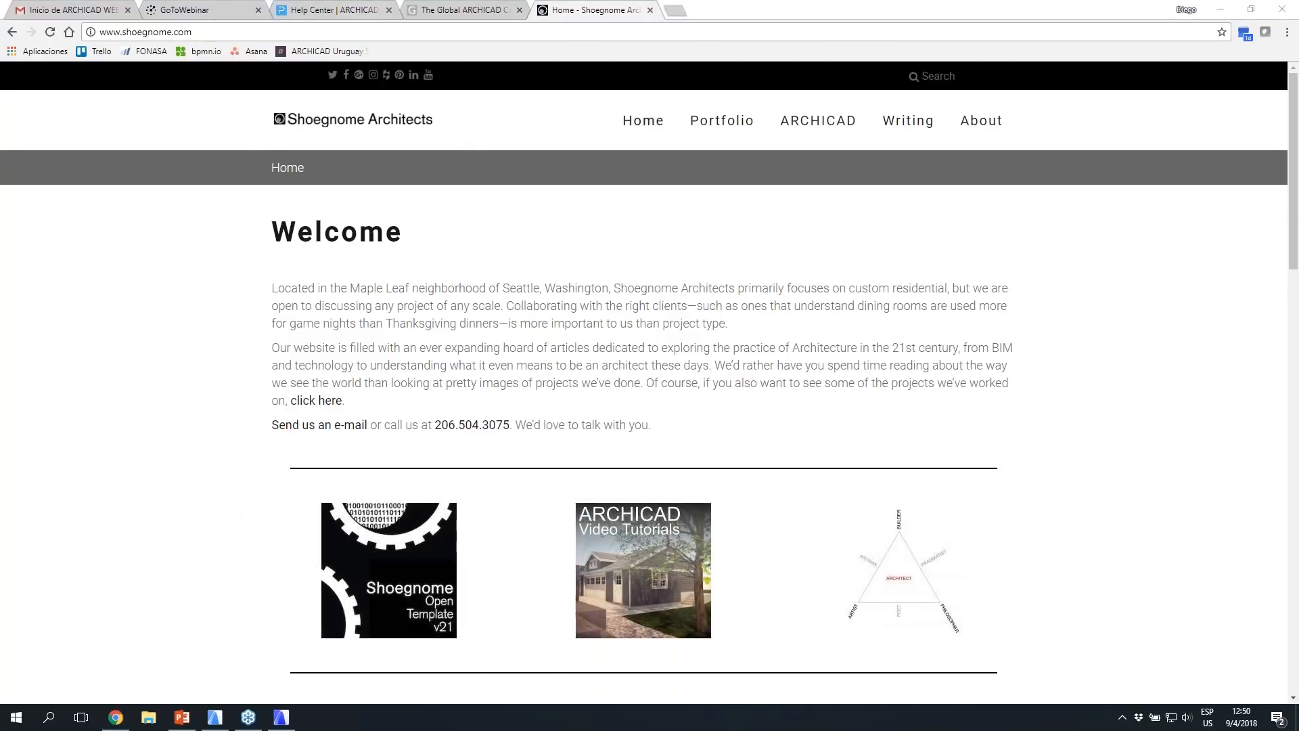
Step: Show the already open Global ARCHICAD Community forum and GRAPHISOFT Help Center pages along with their web addresses
left_click(462, 9)
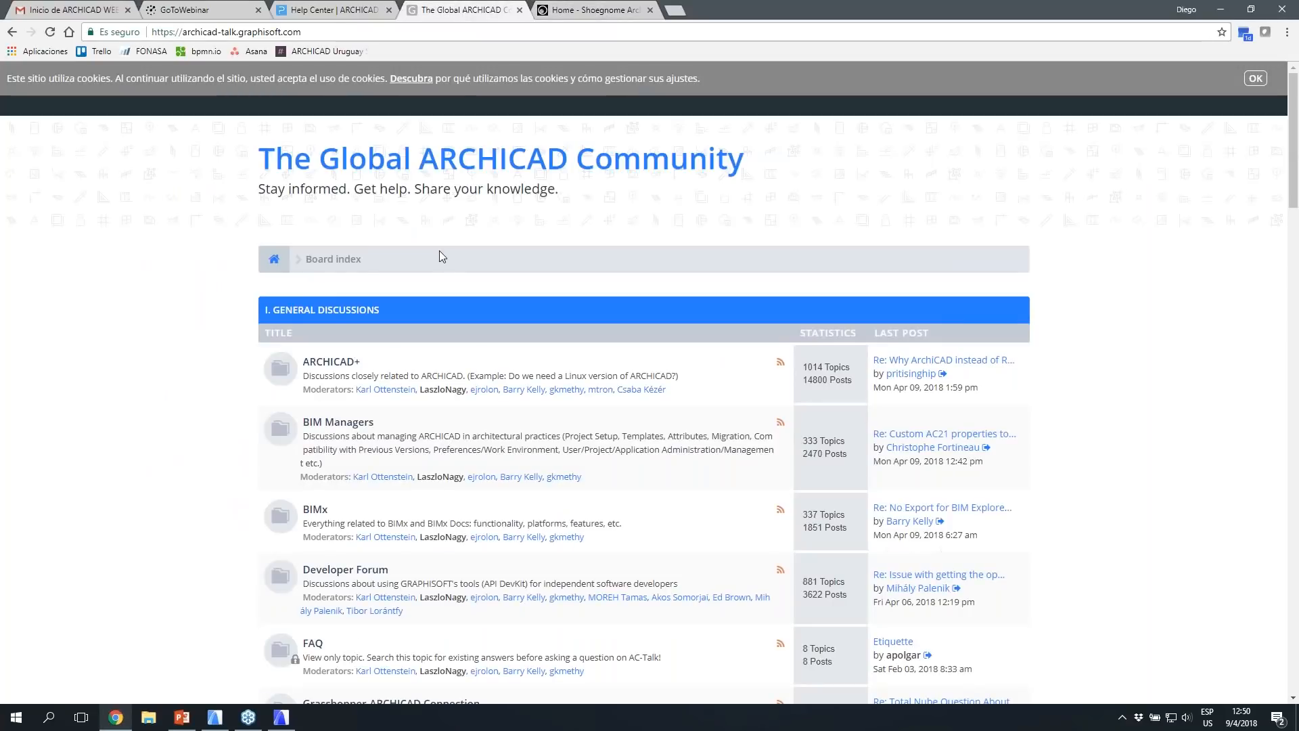
left_click(155, 32)
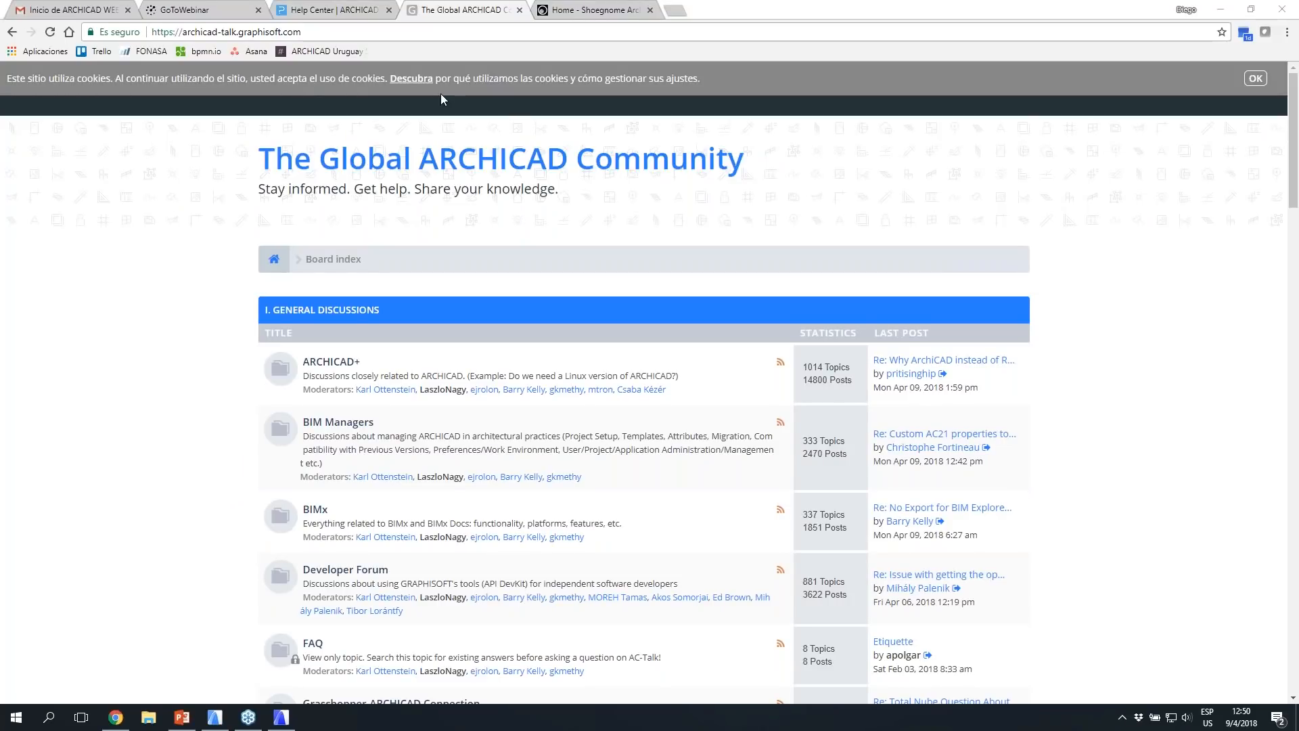
left_click(316, 11)
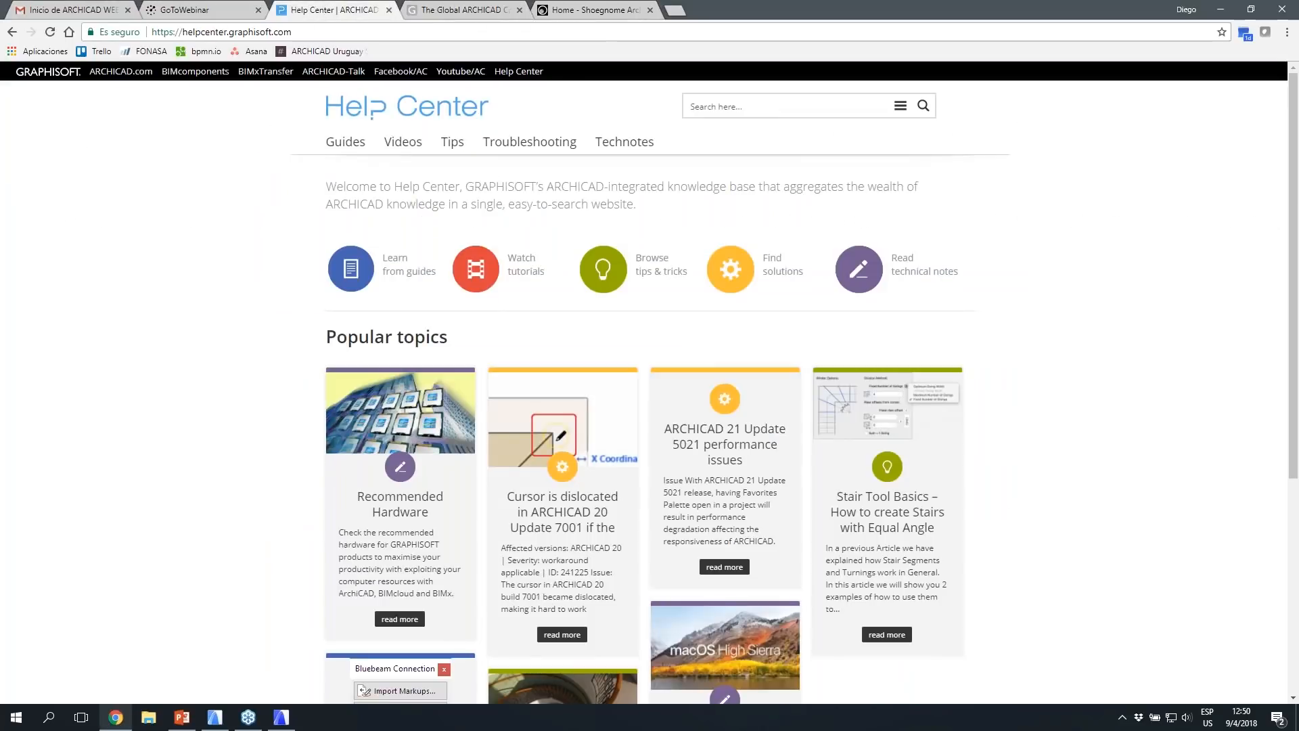
left_click(410, 32)
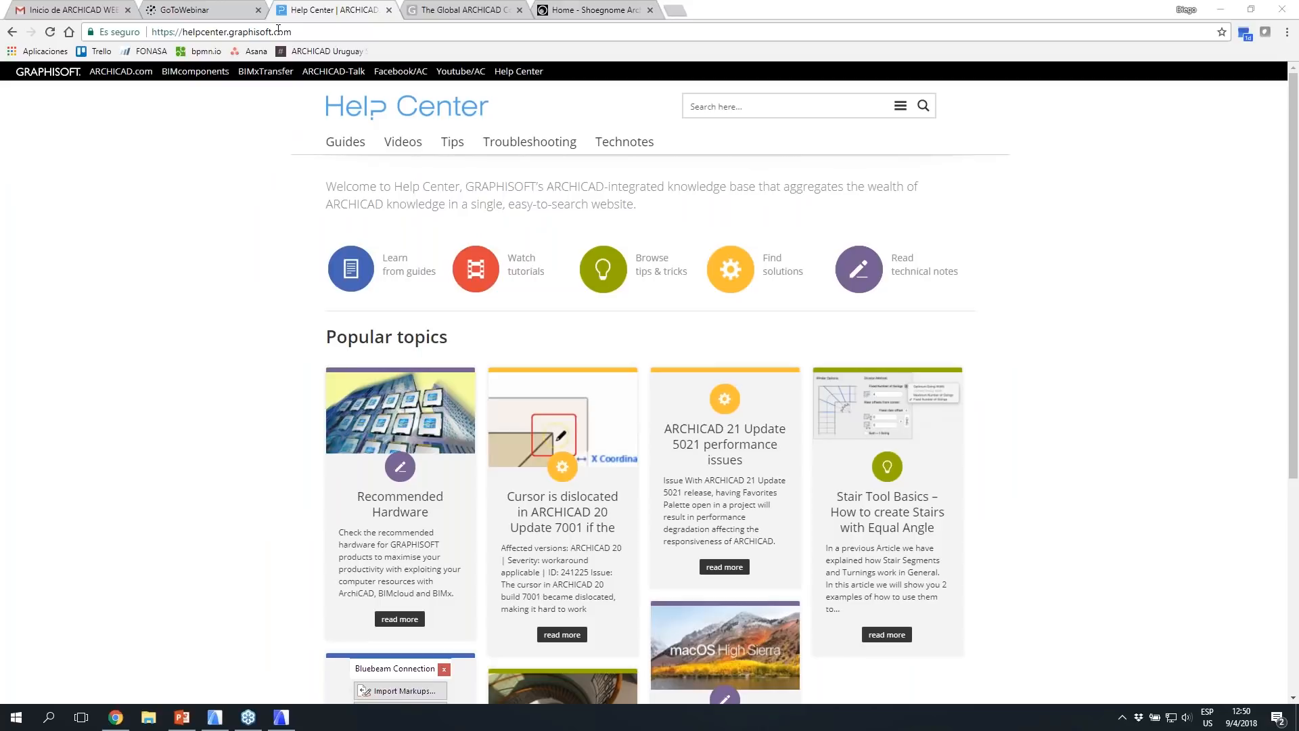
Step: Search Google for ericbobrow in a new tab and open the Eric Bobrow YouTube channel from the results
left_click(675, 10)
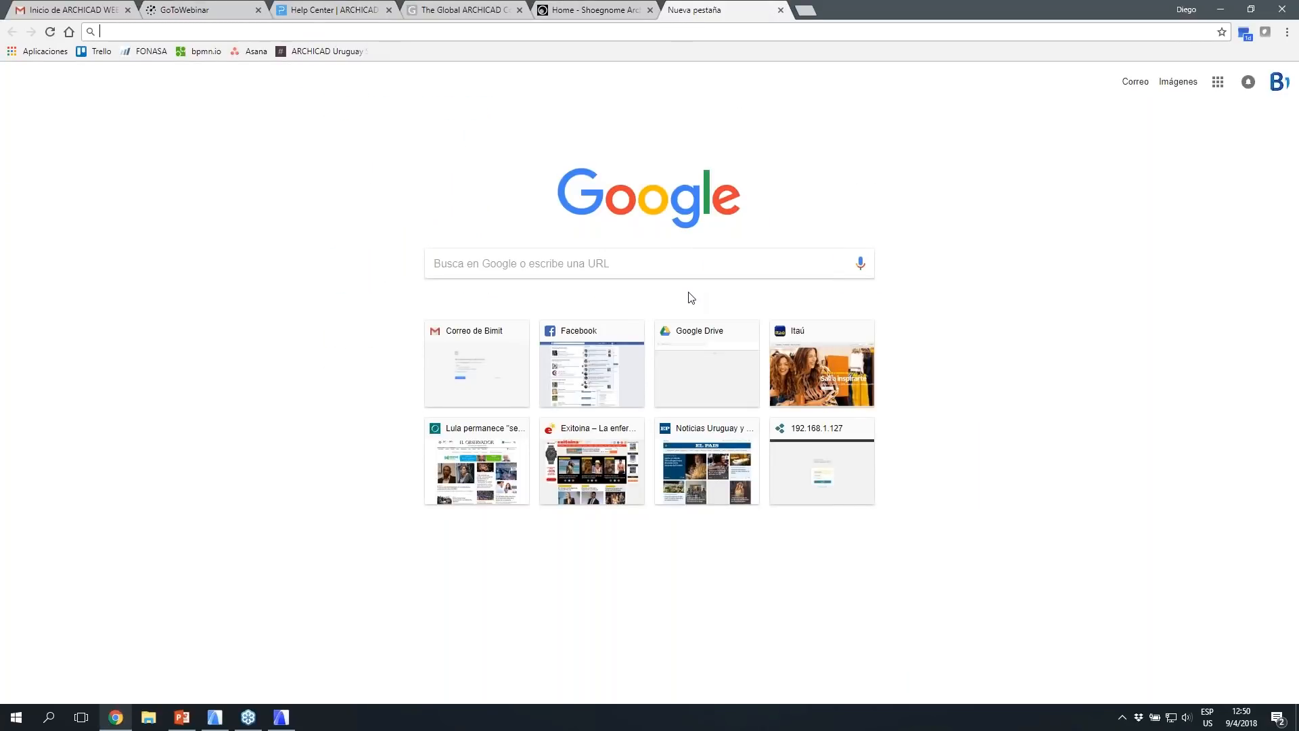
type("er")
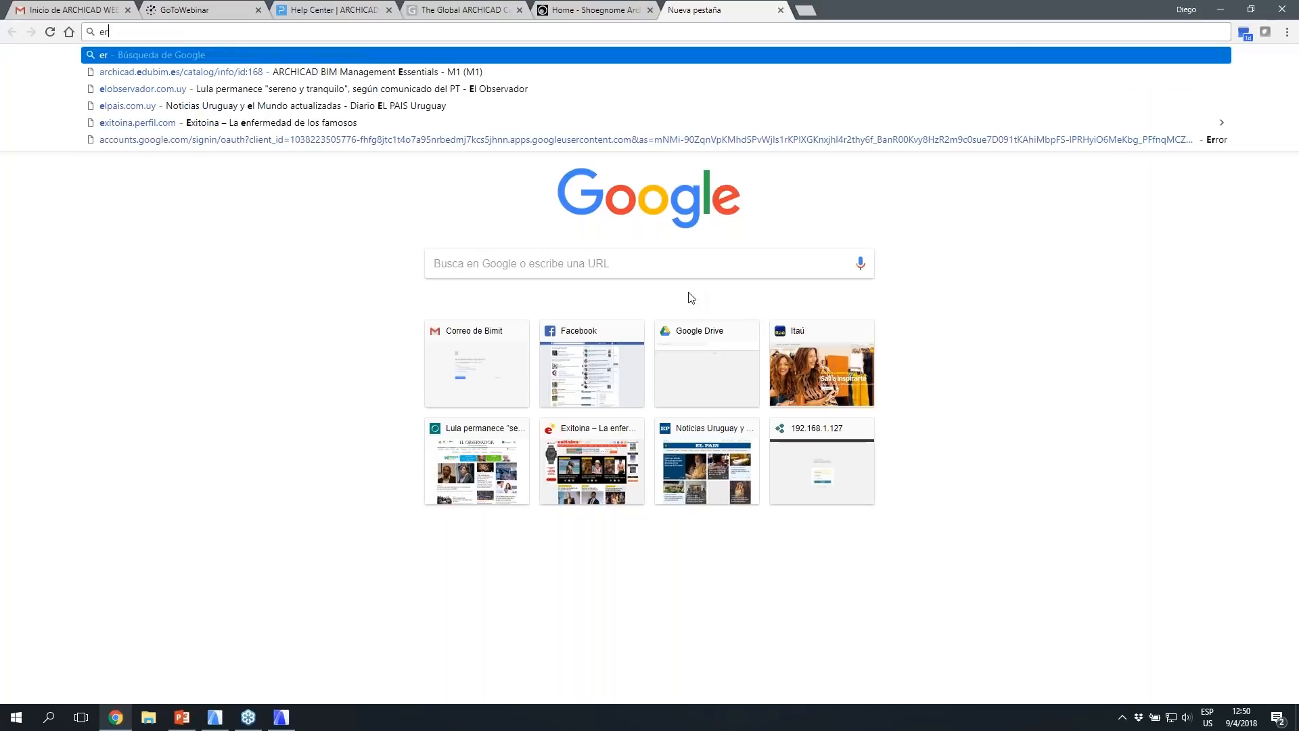
type("icbob")
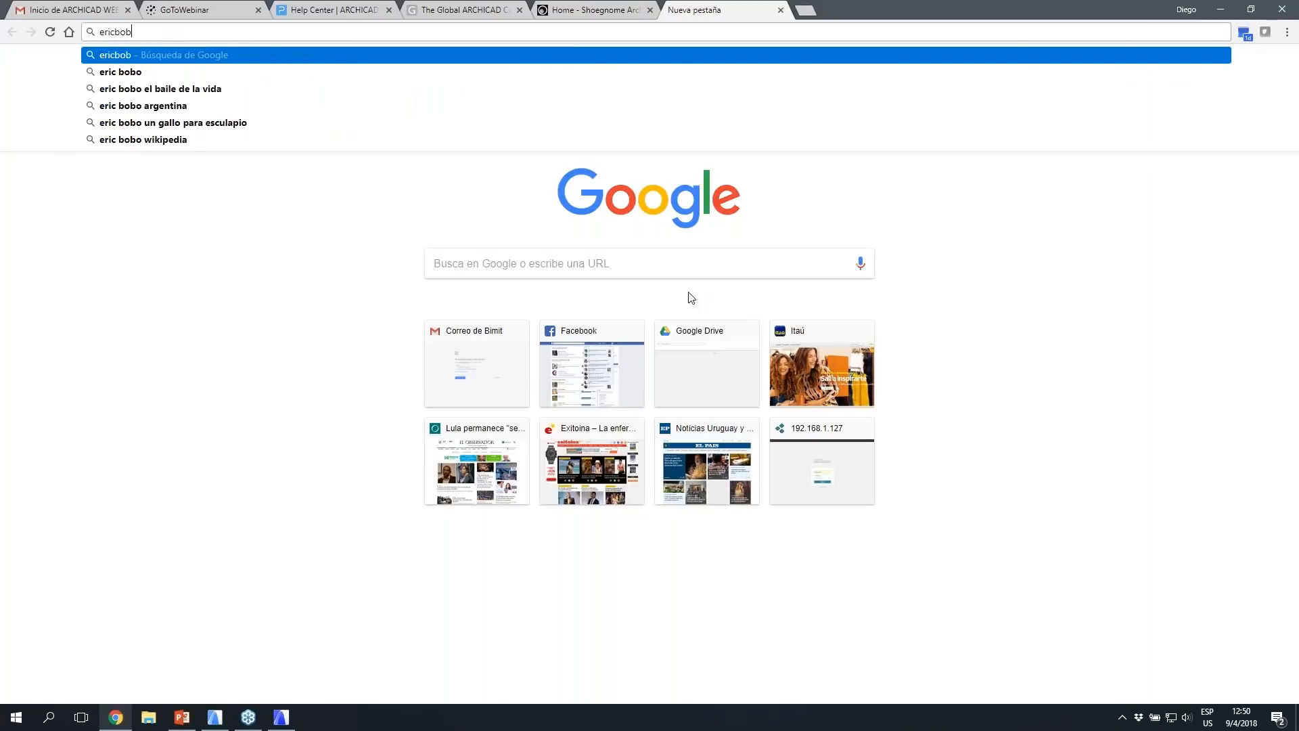
type("row")
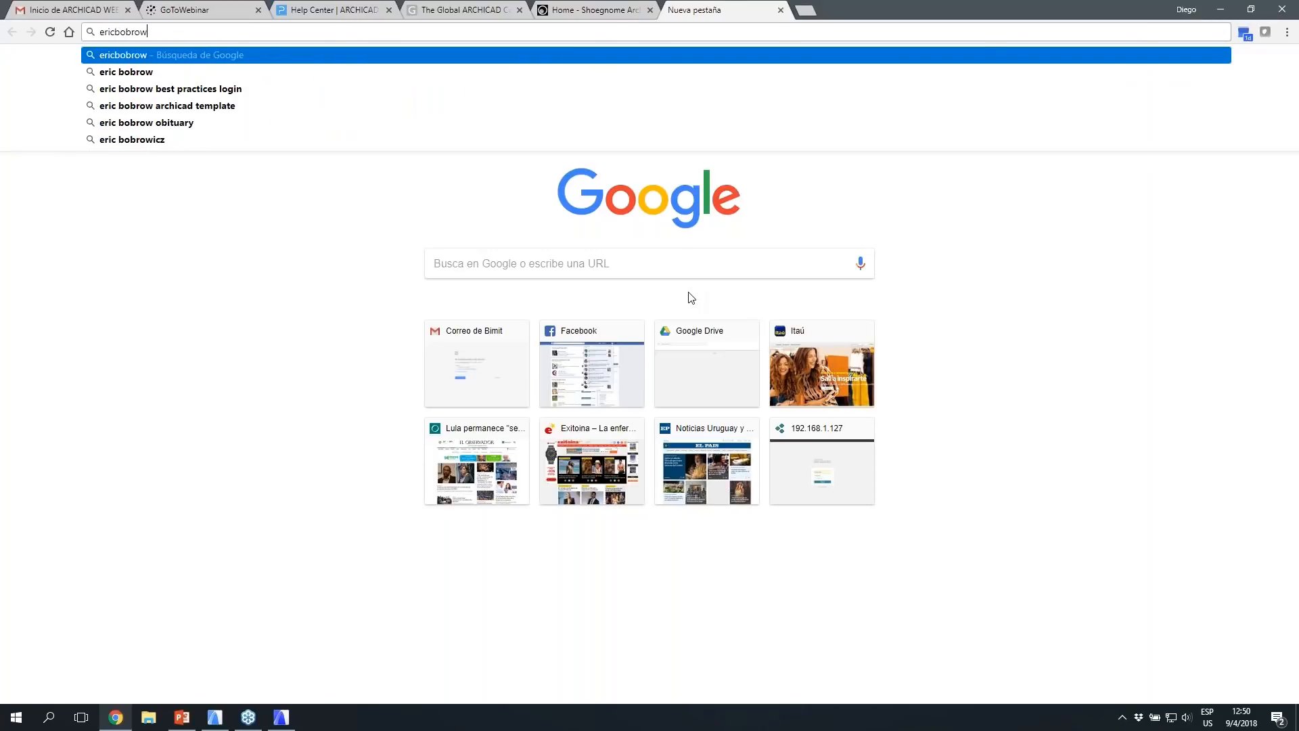
key("Return")
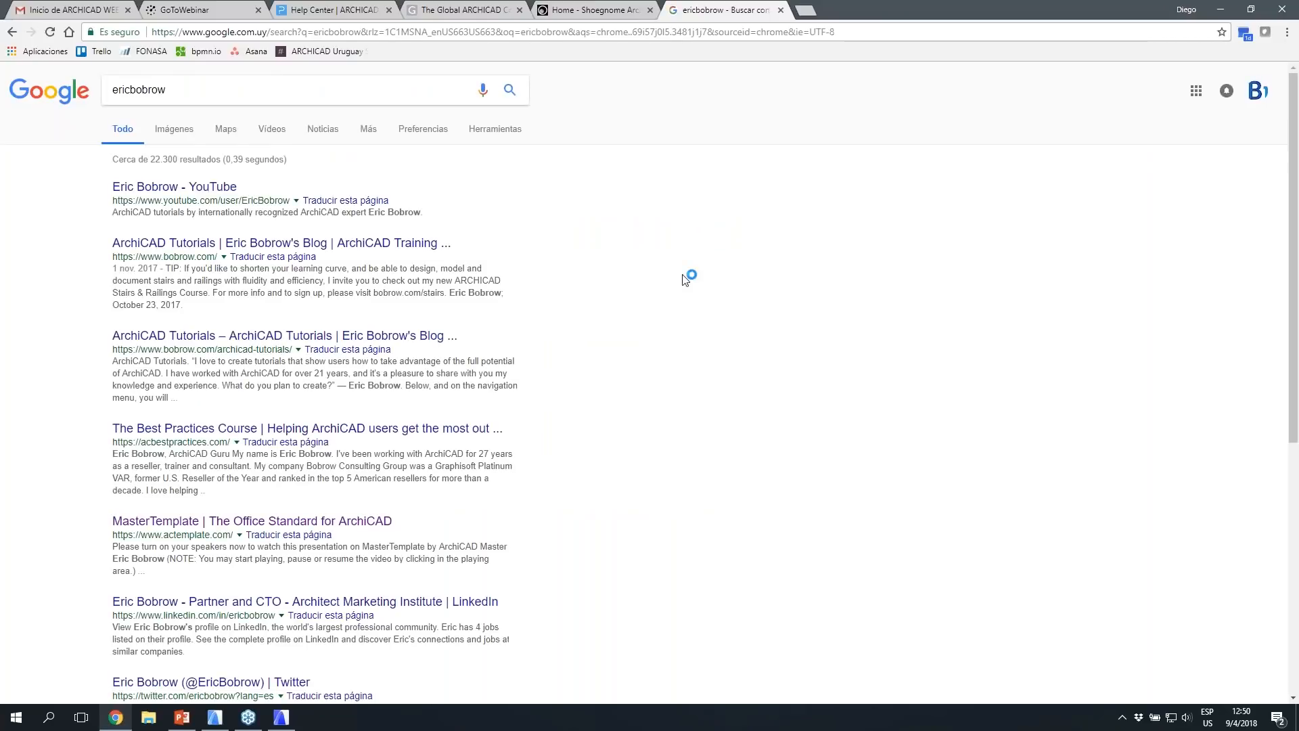
left_click(155, 191)
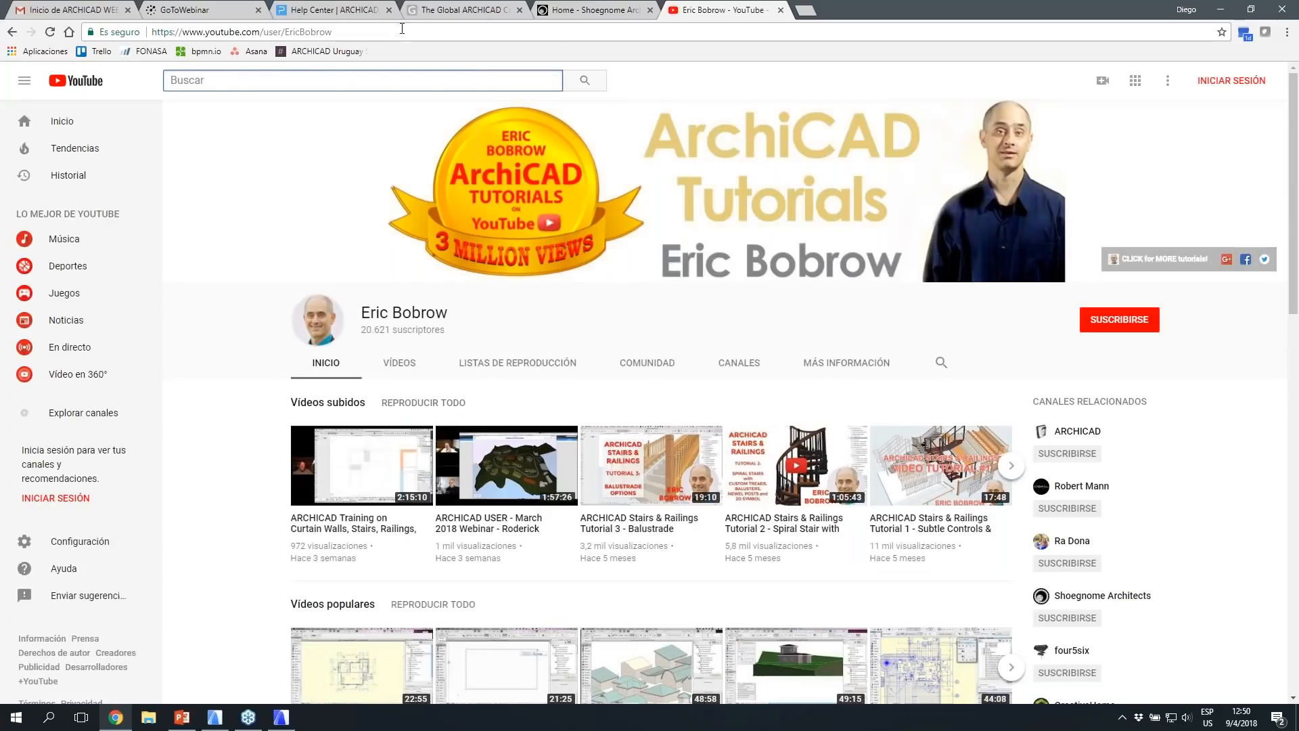
Step: Highlight the web address of the Eric Bobrow YouTube channel, including its user name part
key("ctrl+l")
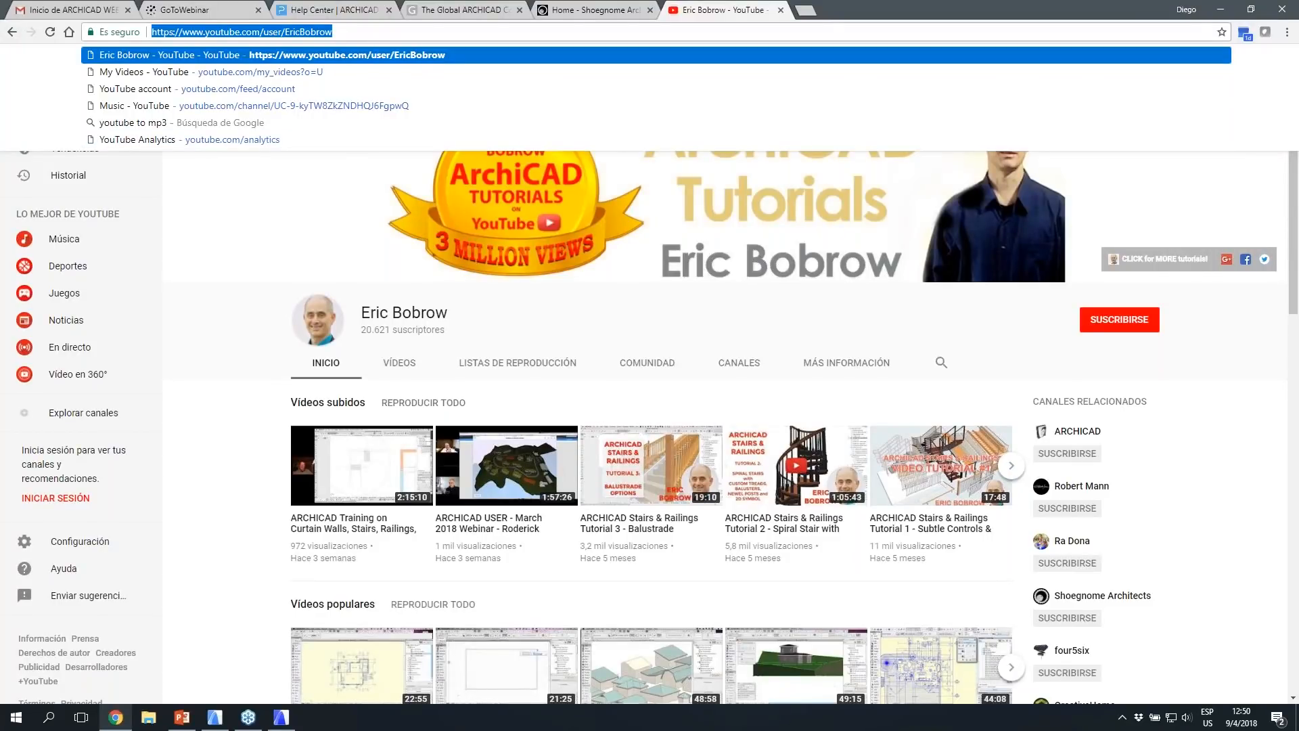
key("alt+Tab")
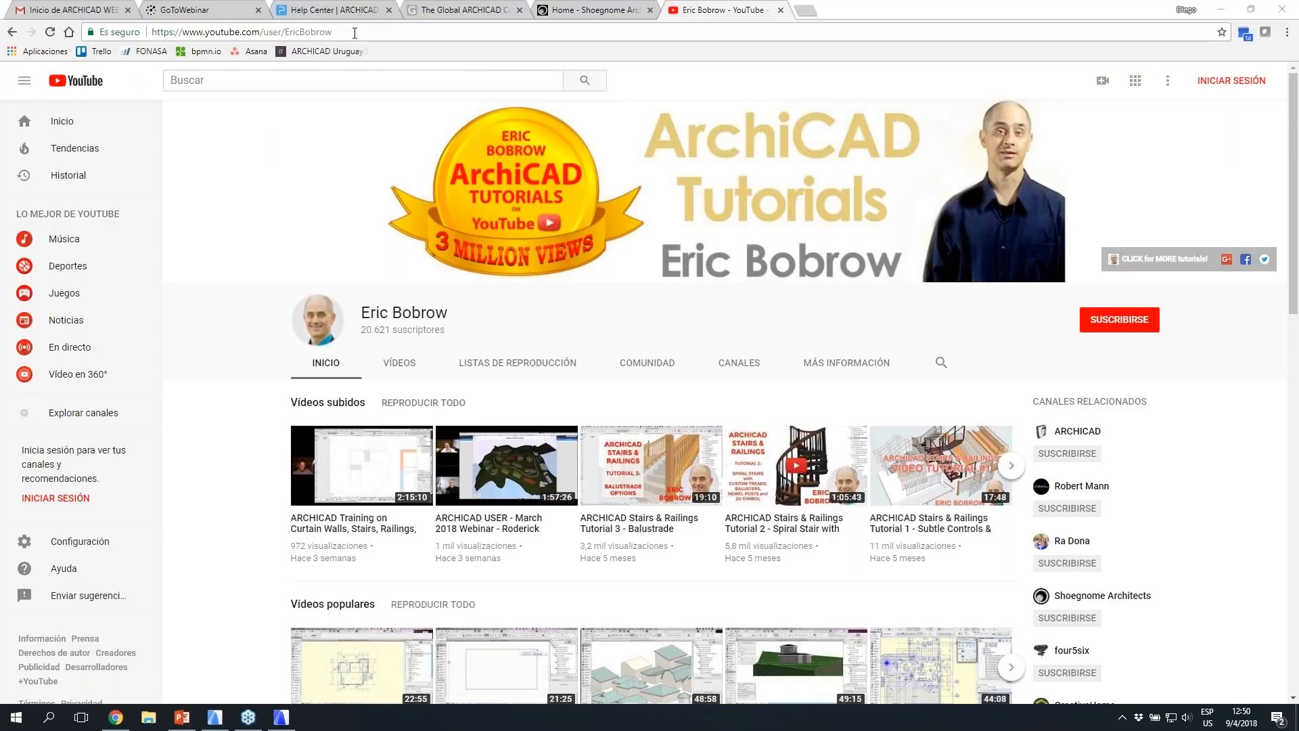
left_click(259, 34)
double_click(285, 32)
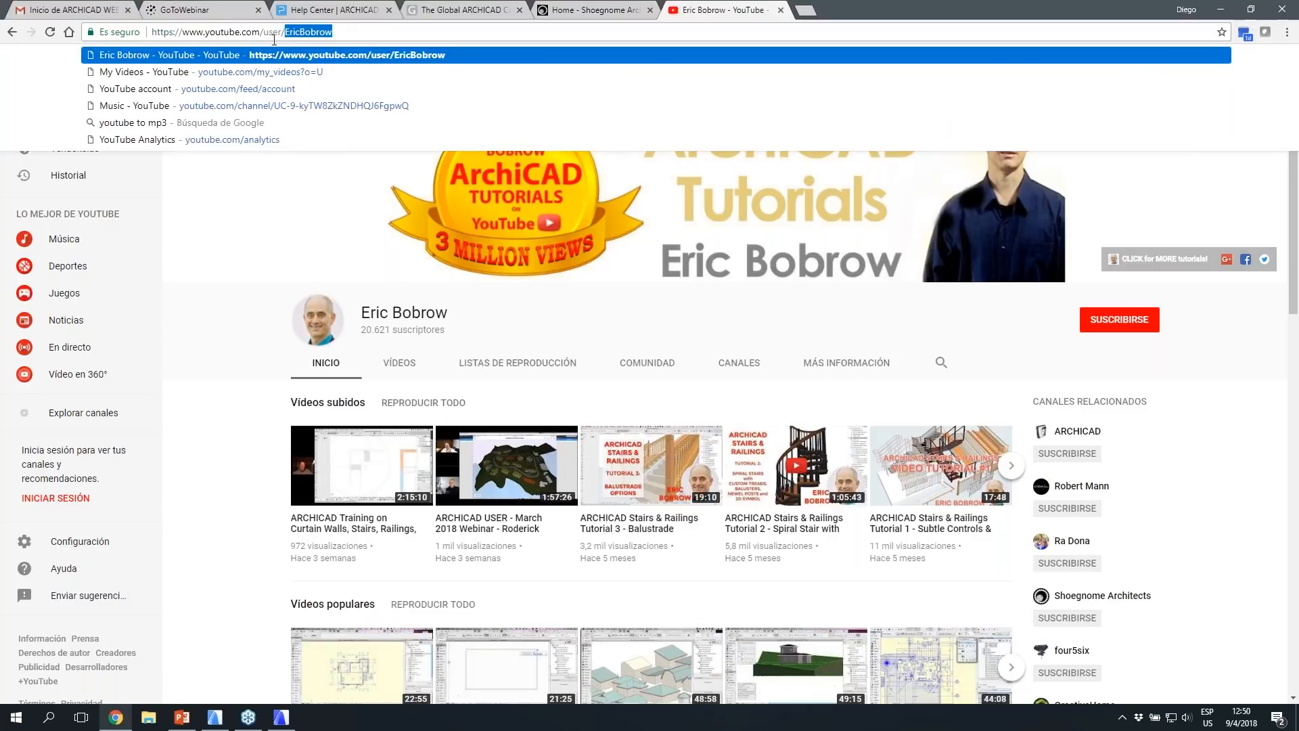
Step: Search Google for learning archicad, view the Learning ArchiCAD YouTube channel and its address, and close the tab
left_click(274, 36)
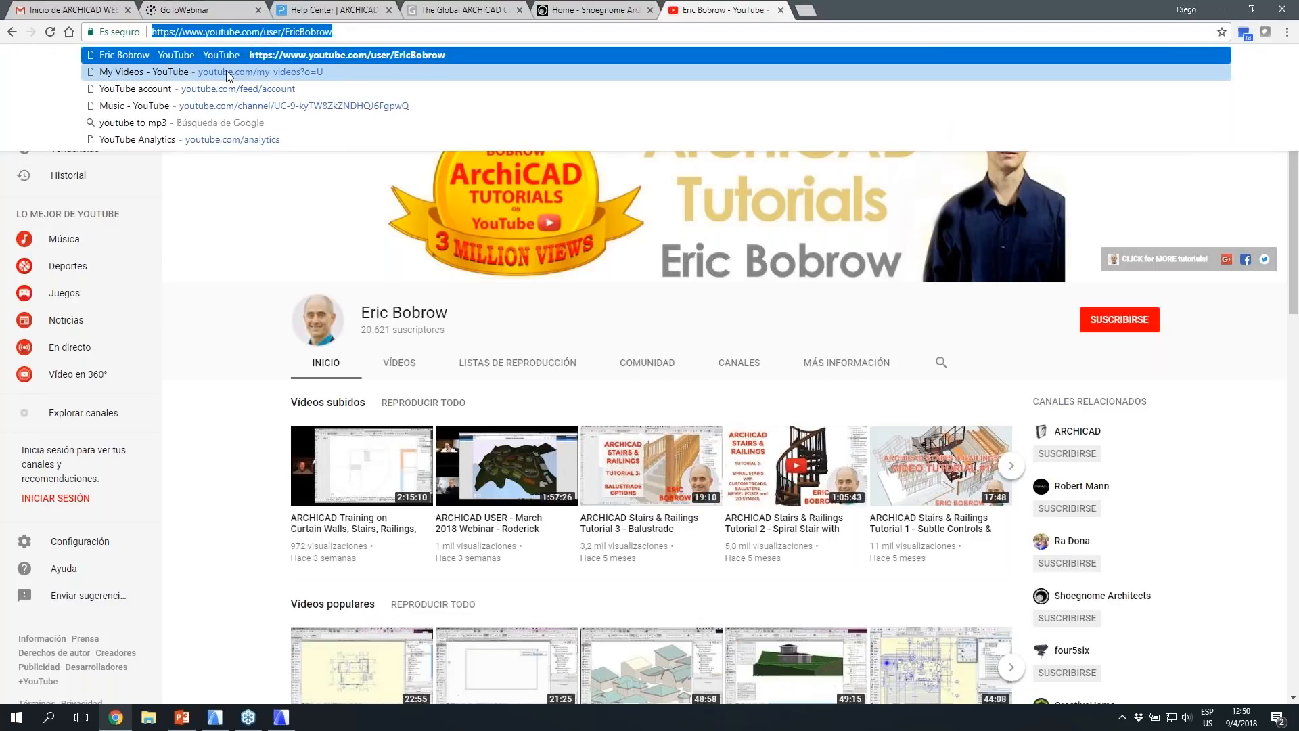
type("learning archicad")
key("Return")
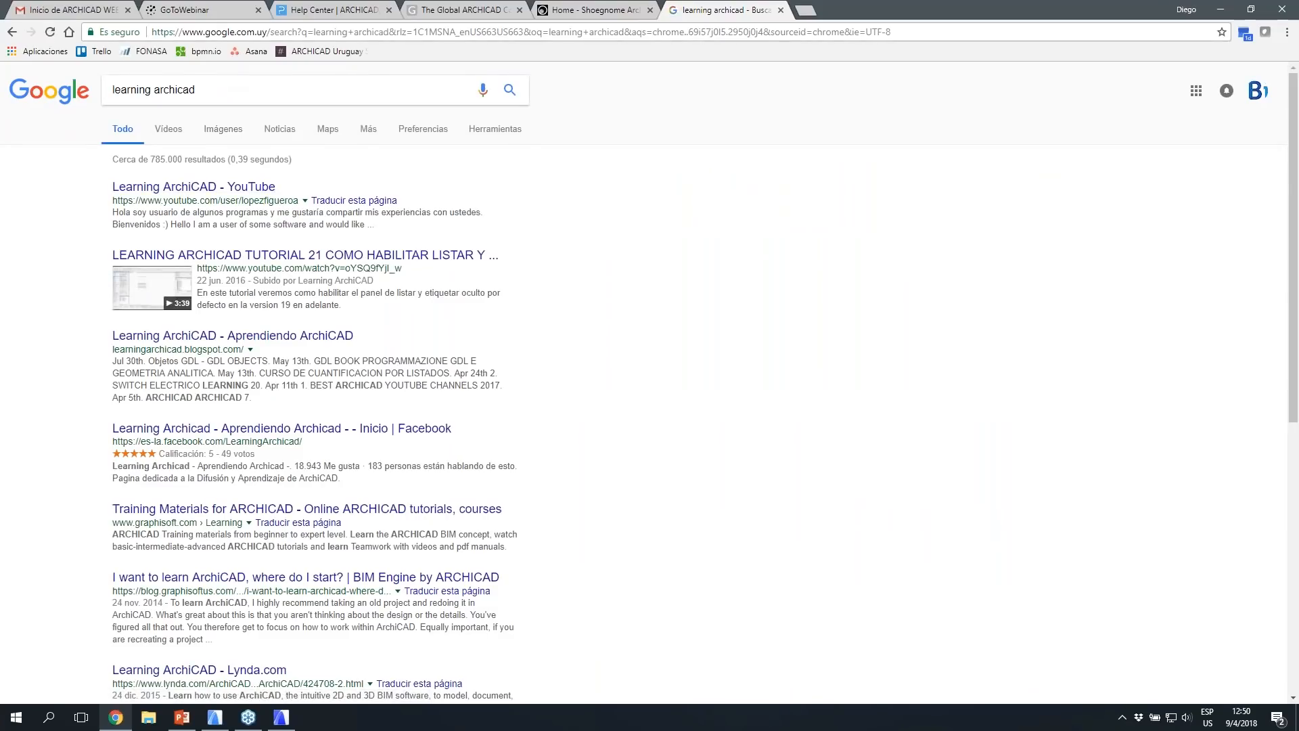
left_click(194, 187)
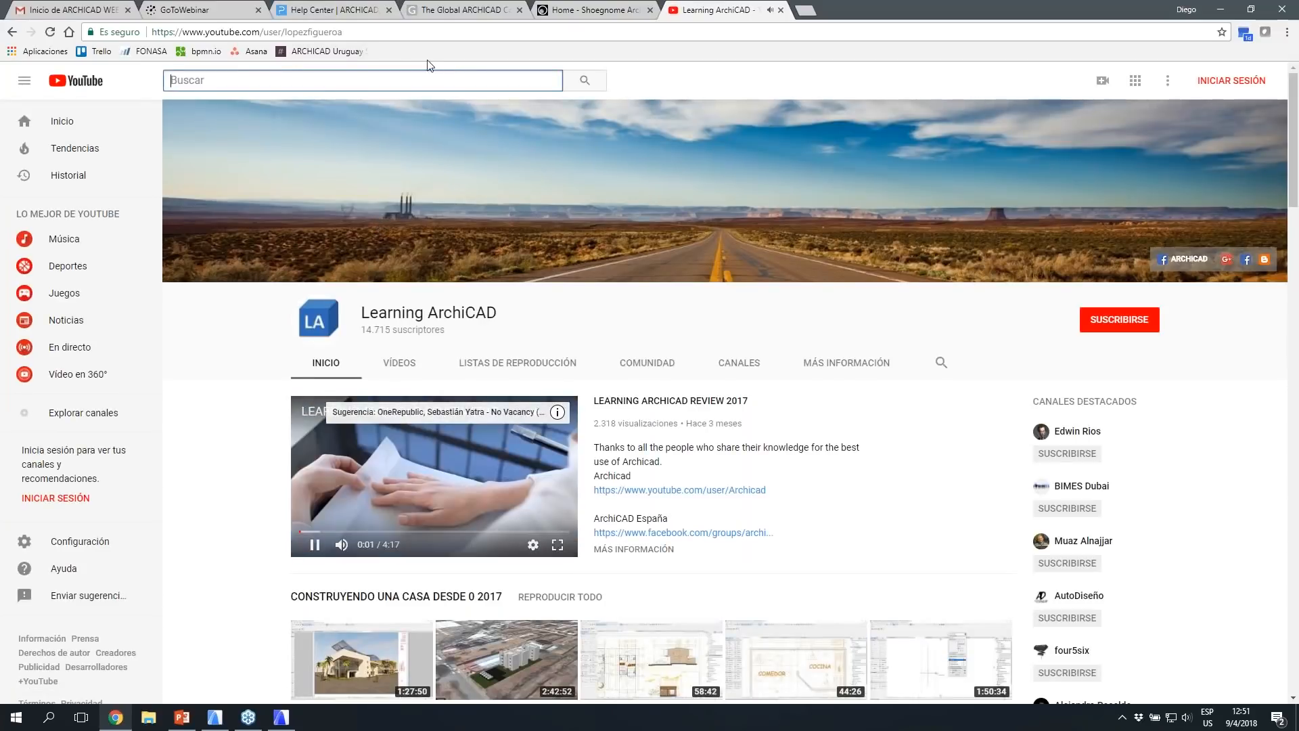
left_click(246, 32)
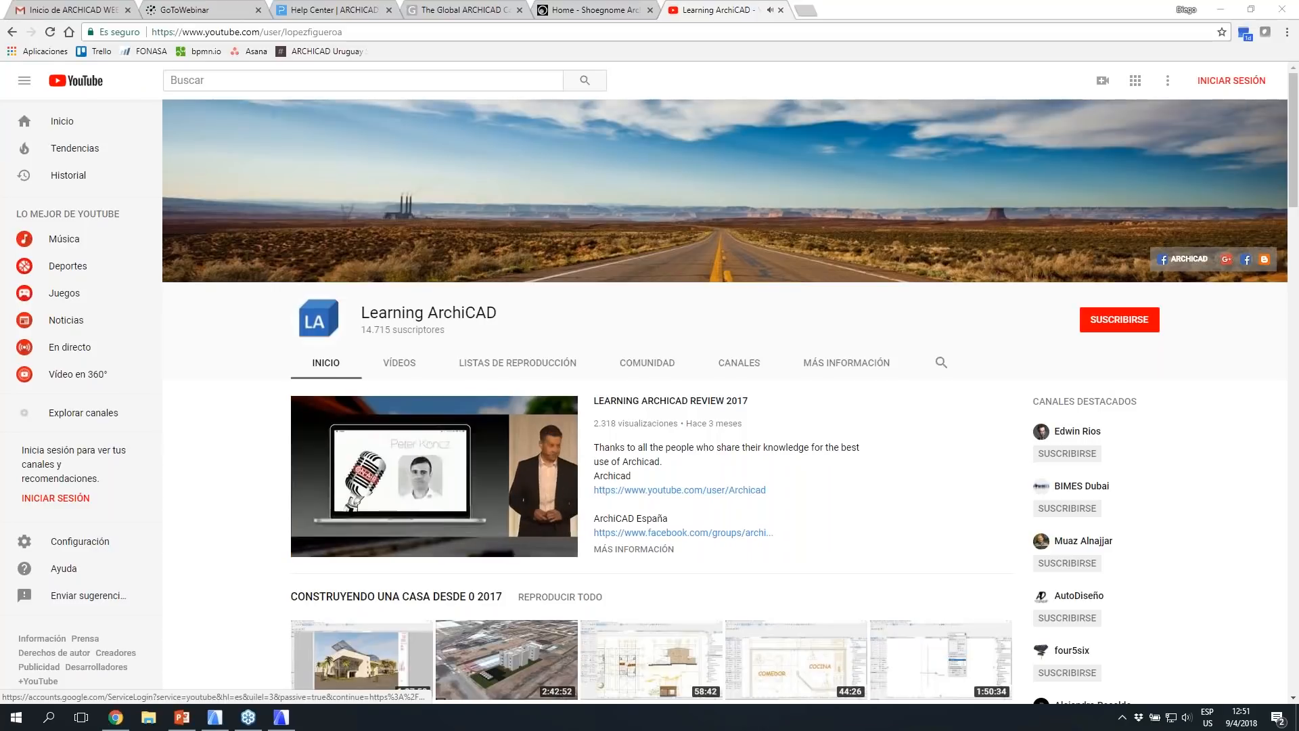
left_click(781, 10)
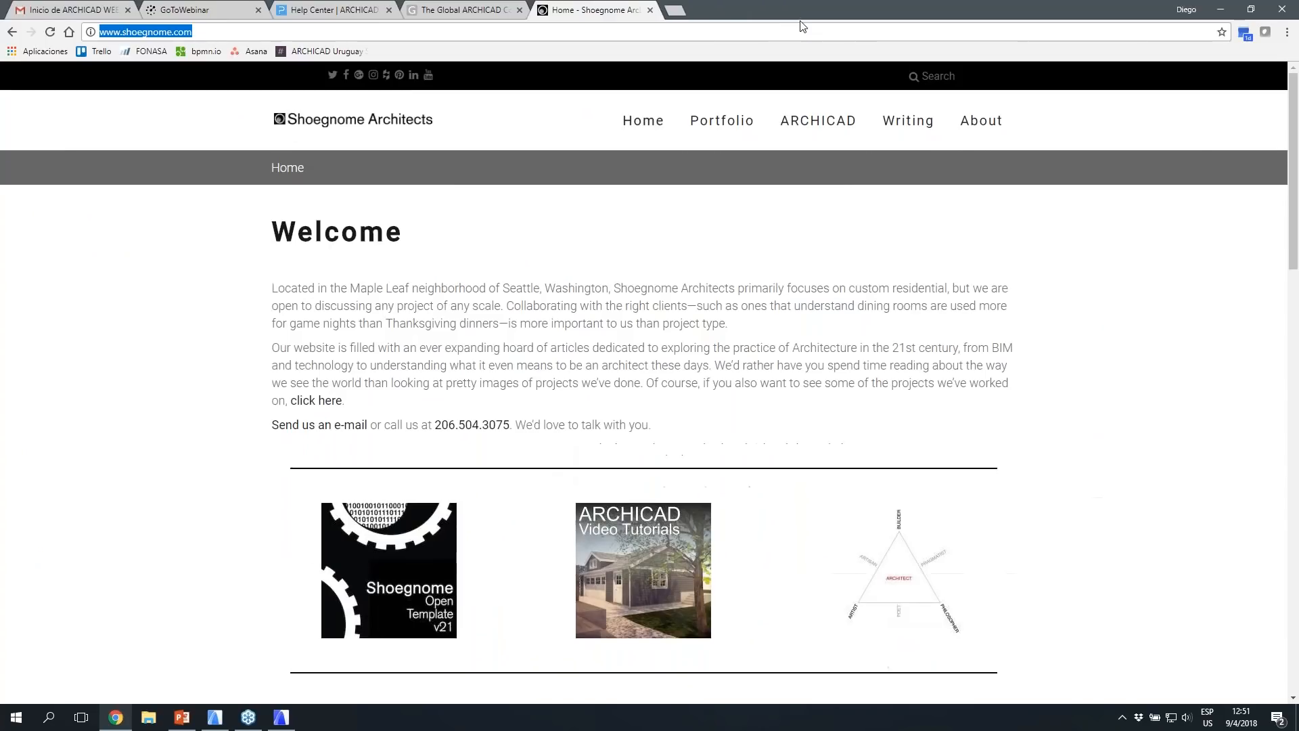